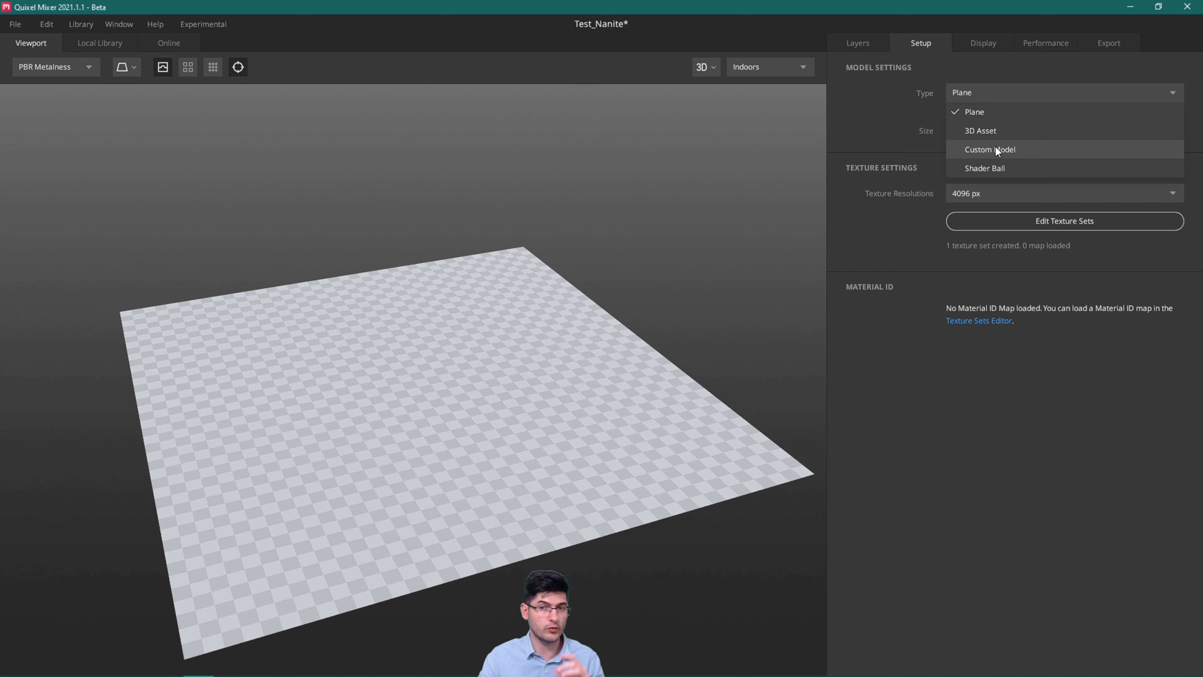
click(977, 414)
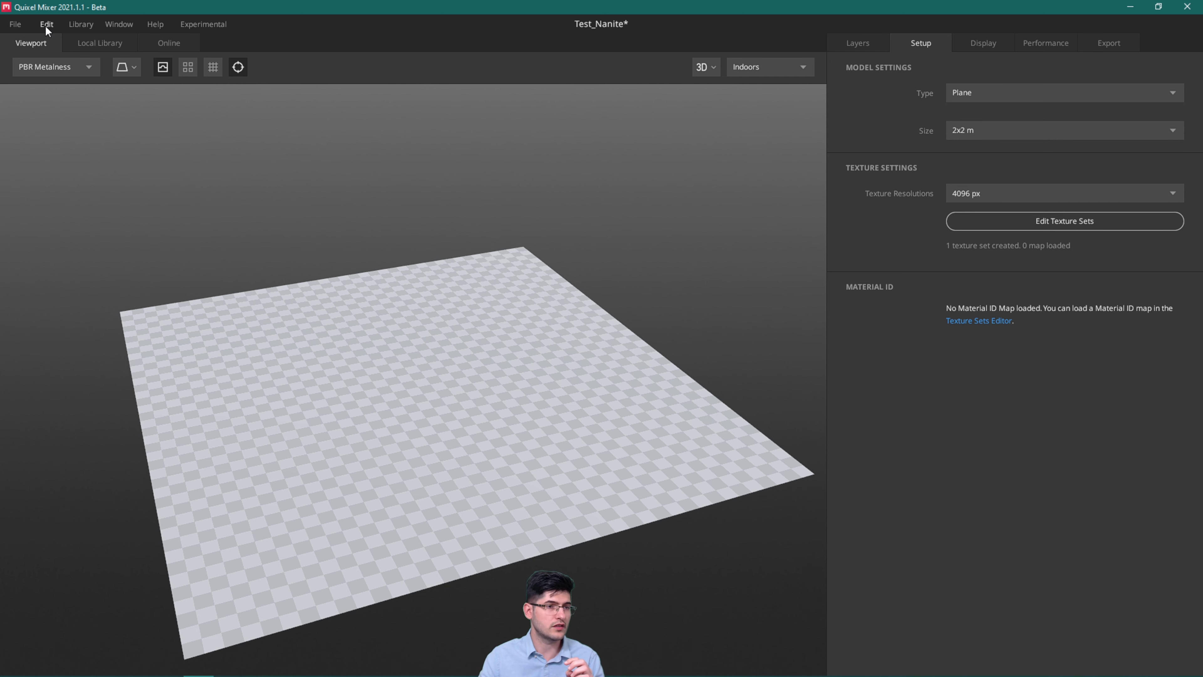
click(75, 29)
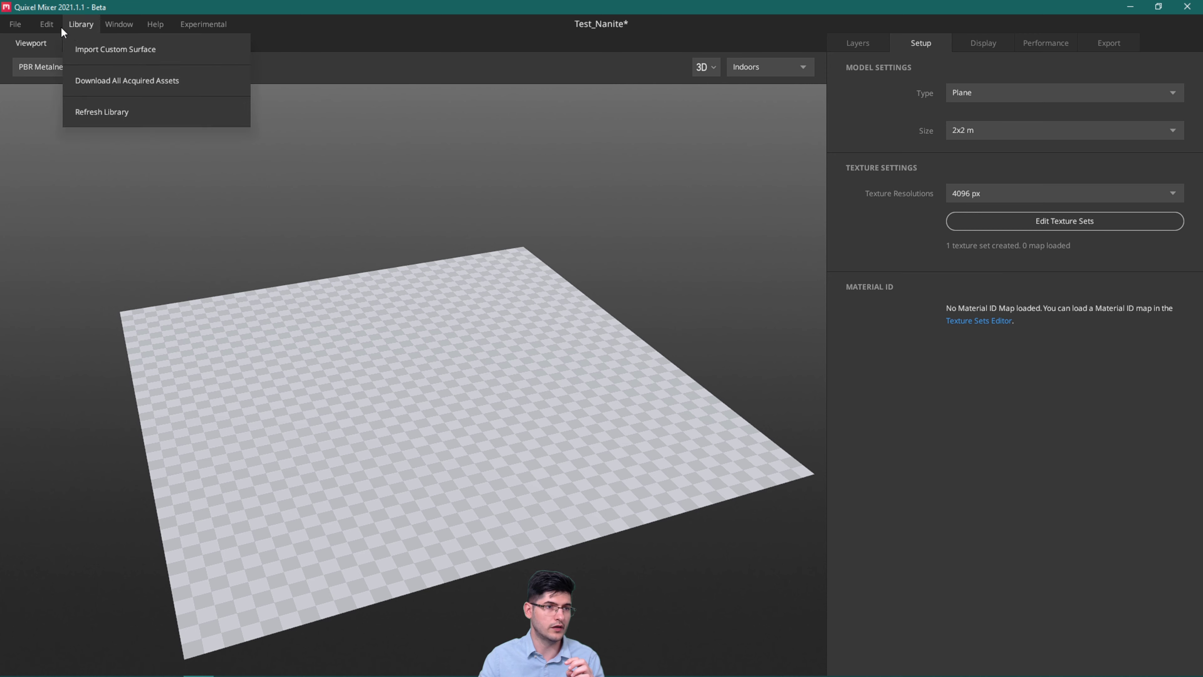
click(480, 81)
Filter the local library to the Rock category and browse the Rock category of the online library
click(91, 42)
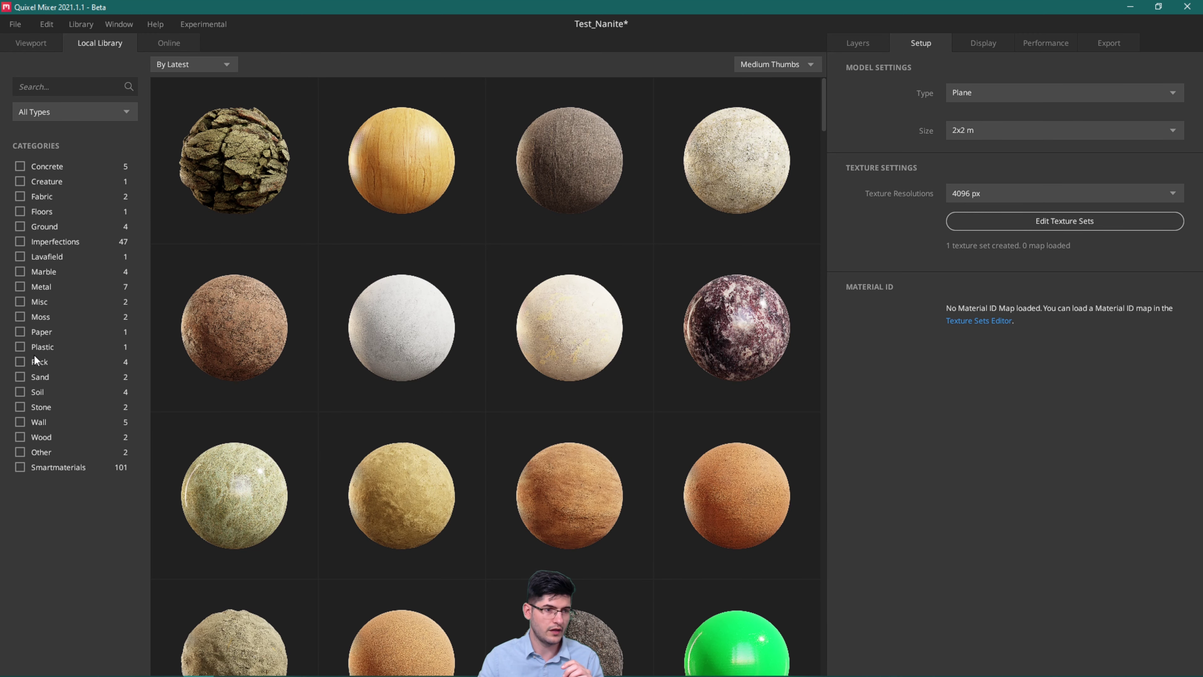
click(17, 362)
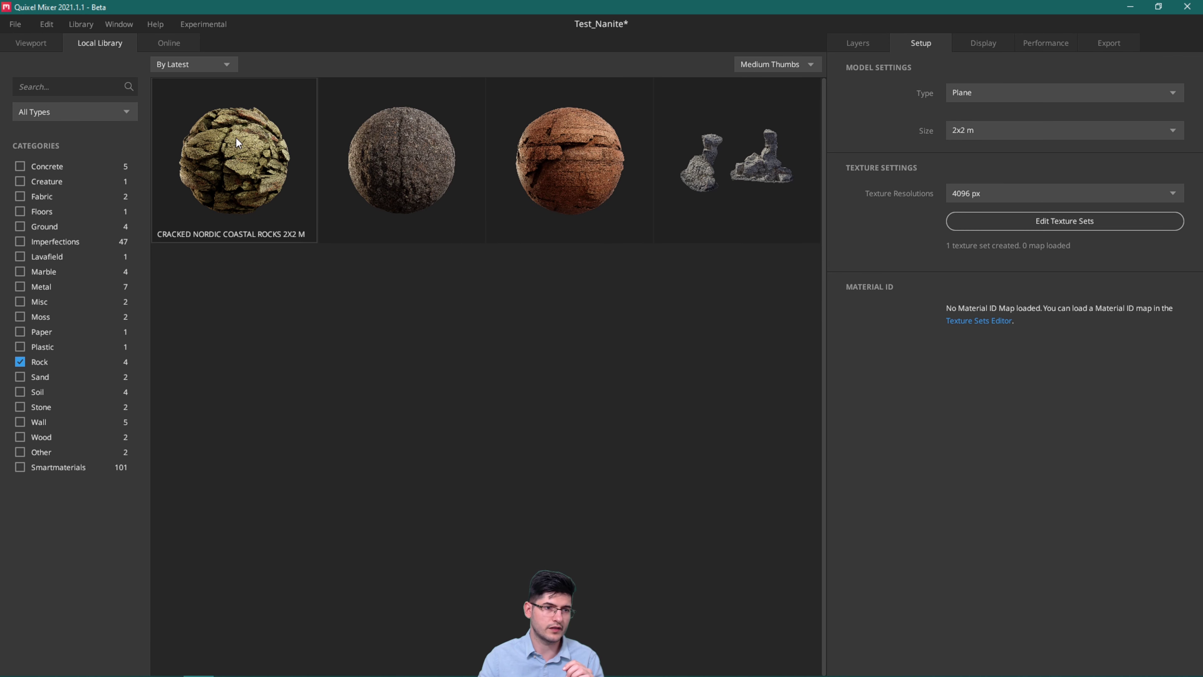
click(158, 46)
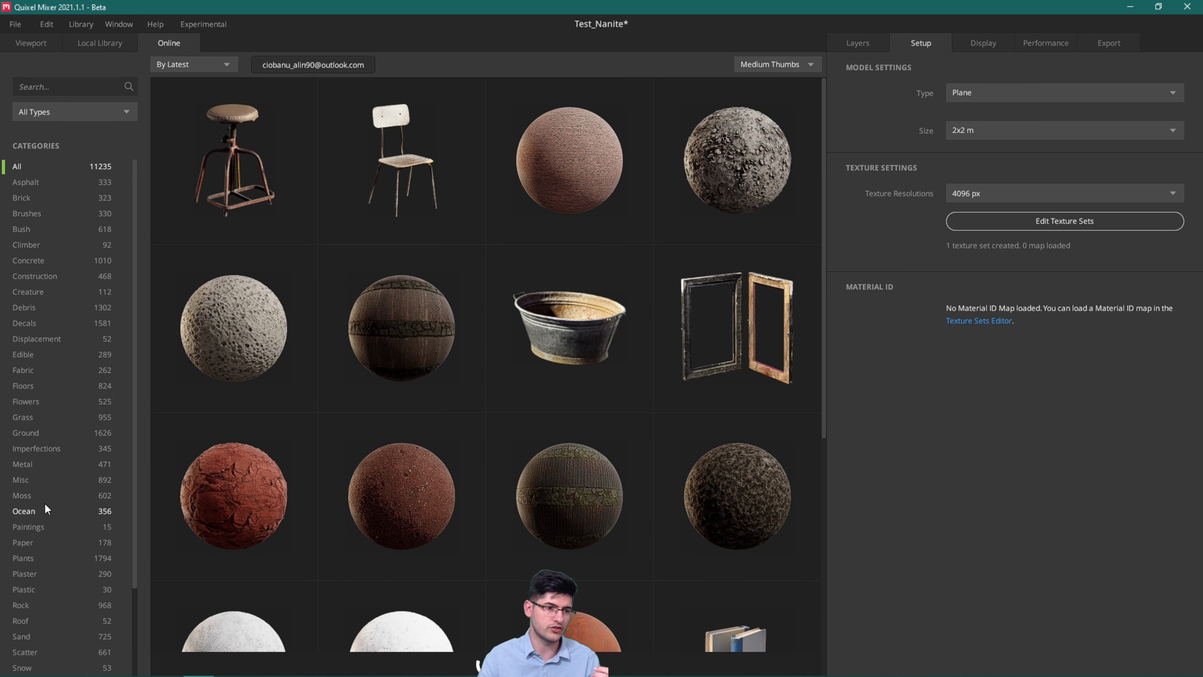
scroll(48, 506, down, 3)
click(27, 497)
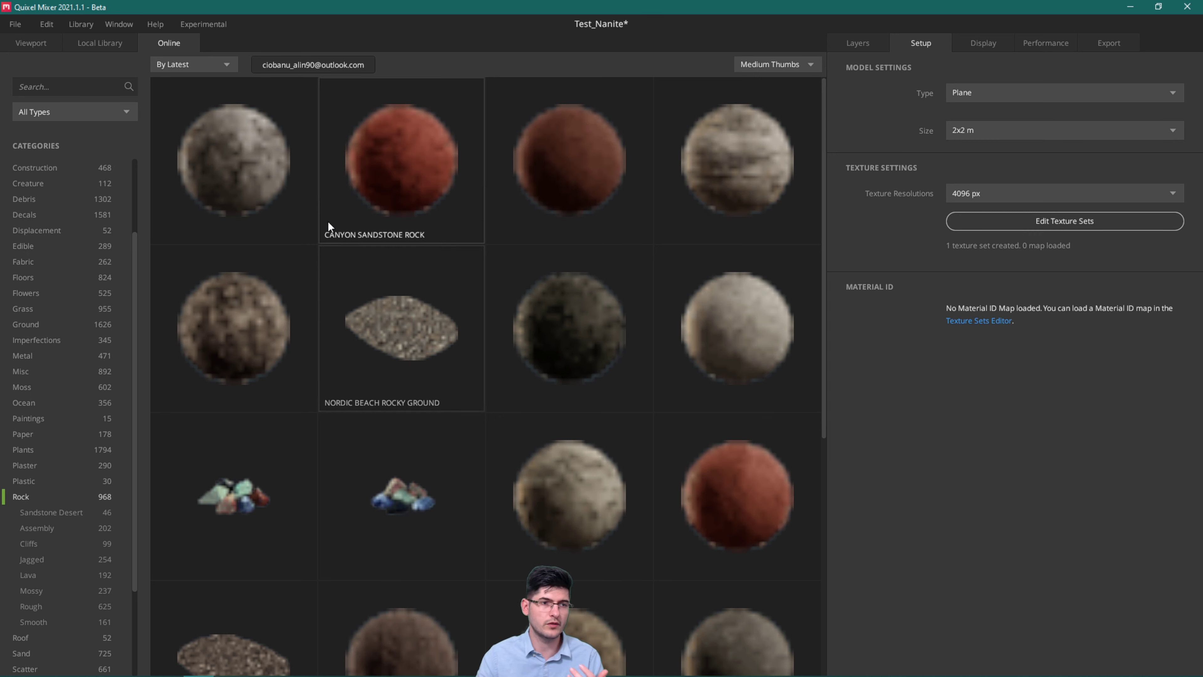
Apply the Cracked Nordic Coastal Rocks 2x2 m surface from the local library to the plane
click(83, 42)
click(227, 157)
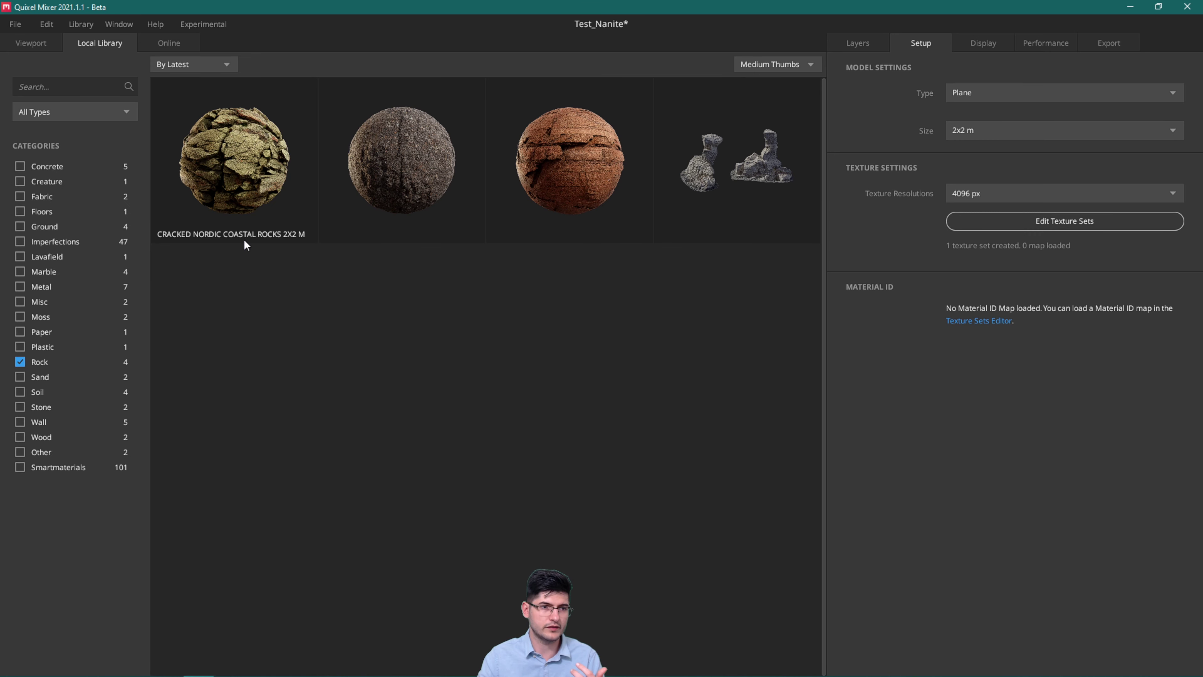
mouse_move(119, 118)
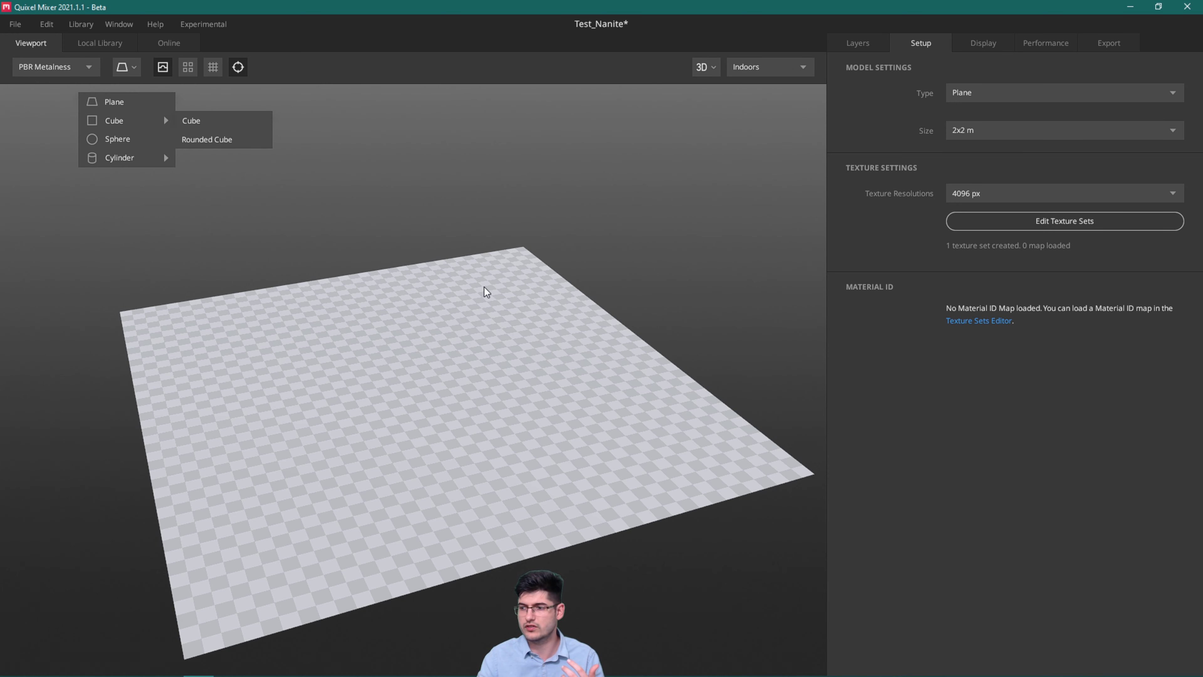
click(474, 290)
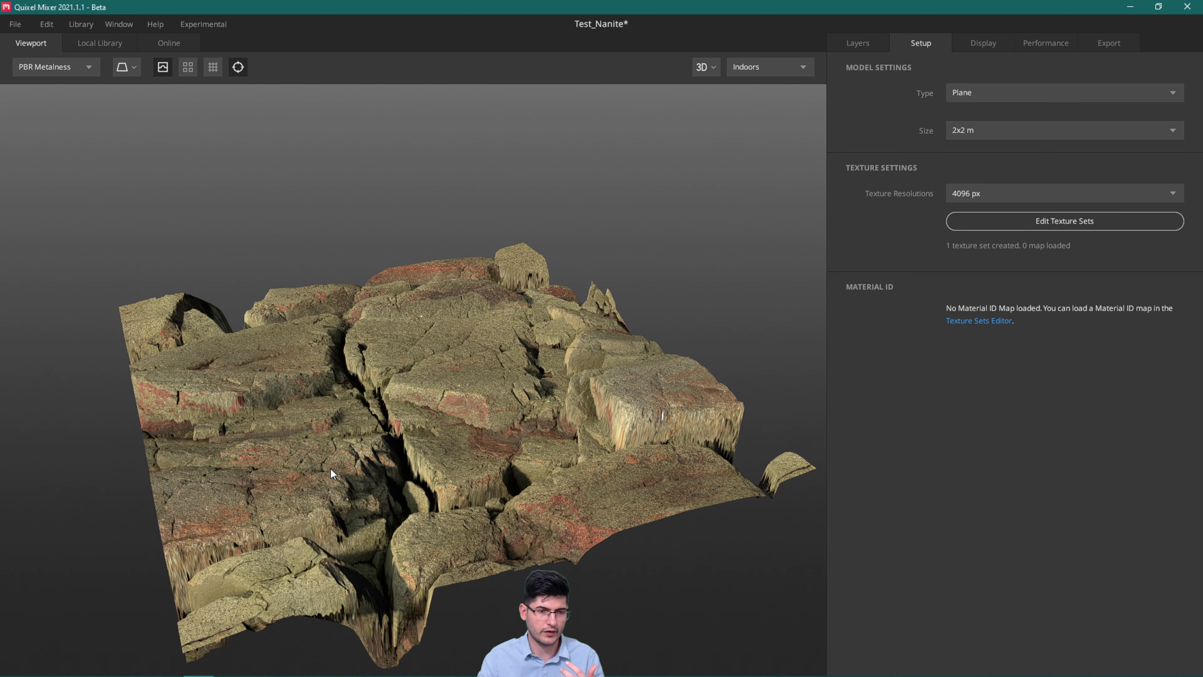
Examine the displaced rock surface up close, particularly the steep rock sides along the central crack
drag(543, 365, 565, 312)
middle_drag(477, 344, 339, 212)
scroll(371, 301, up, 5)
scroll(376, 301, down, 3)
scroll(403, 307, up, 3)
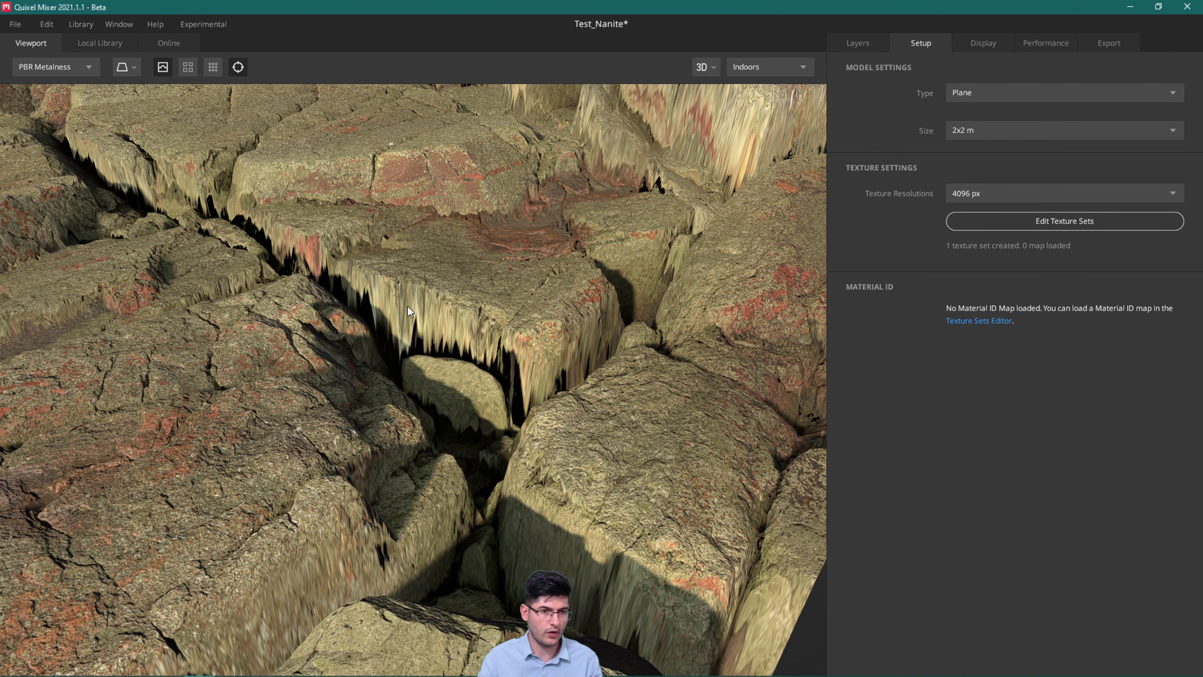
drag(419, 295, 350, 270)
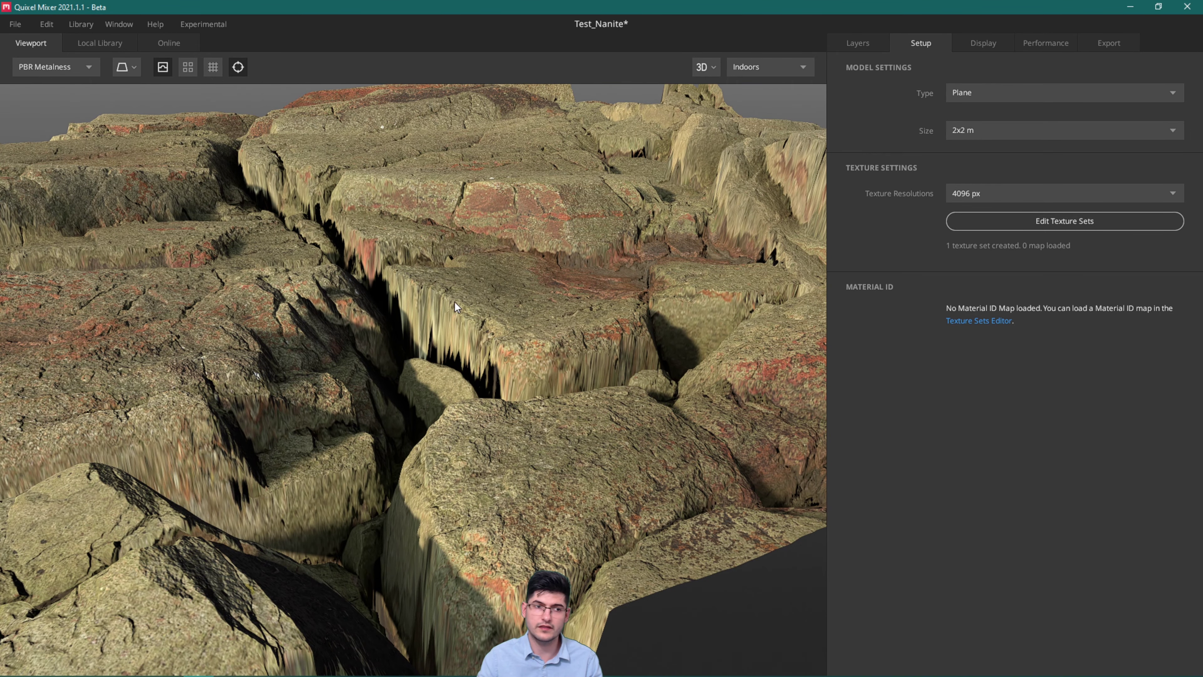
drag(455, 302, 431, 318)
drag(418, 271, 508, 358)
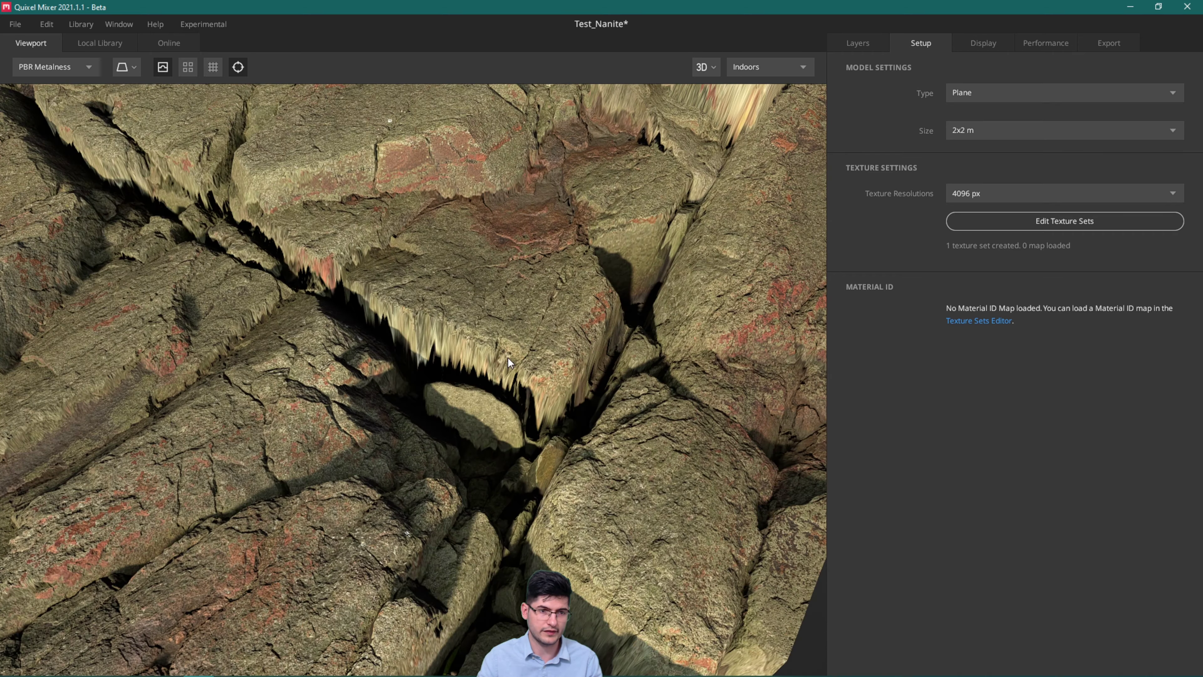
middle_drag(393, 252, 445, 305)
scroll(502, 398, up, 2)
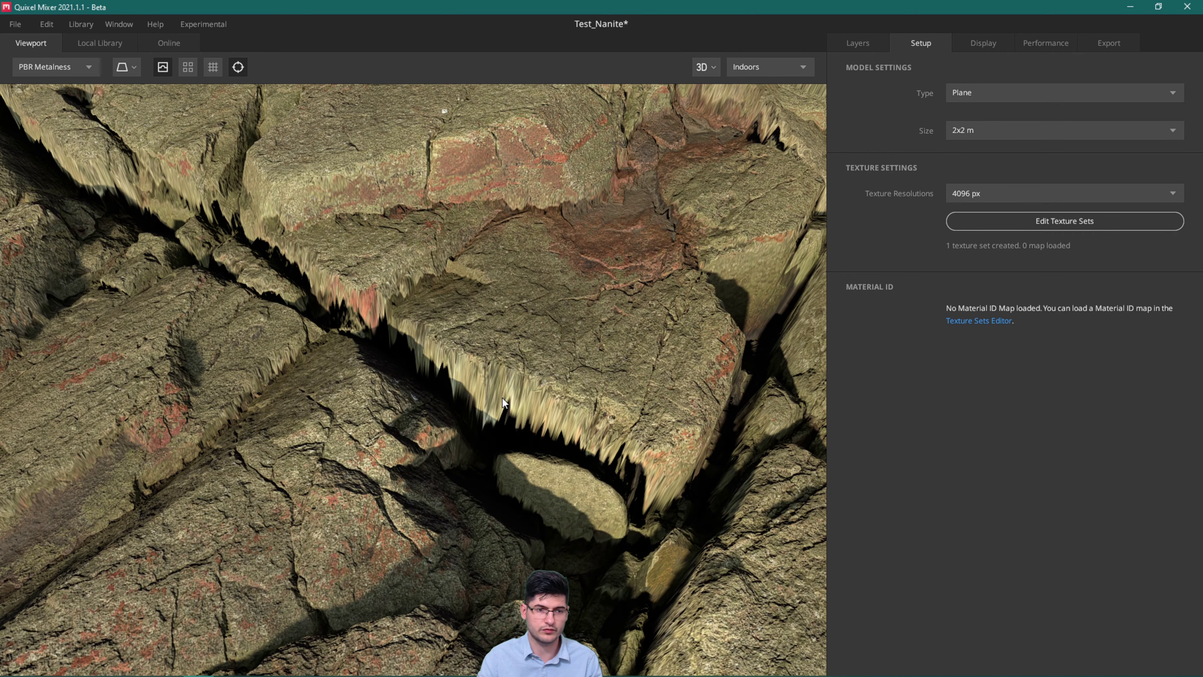
scroll(436, 370, down, 2)
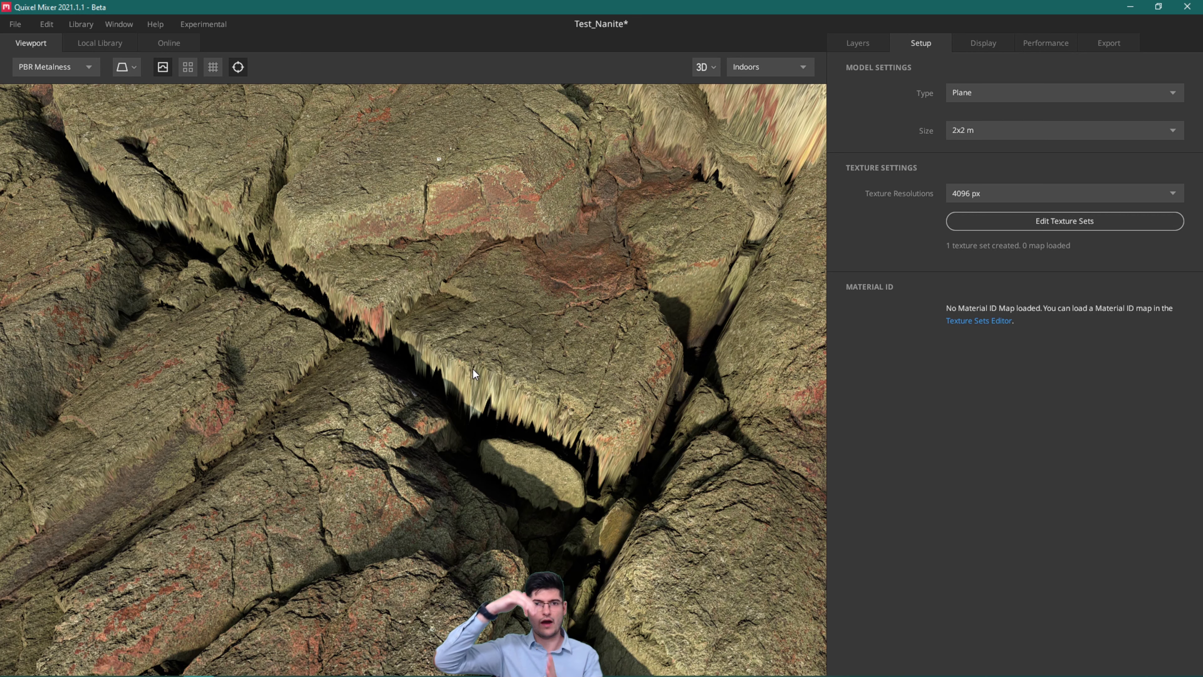
scroll(472, 369, up, 5)
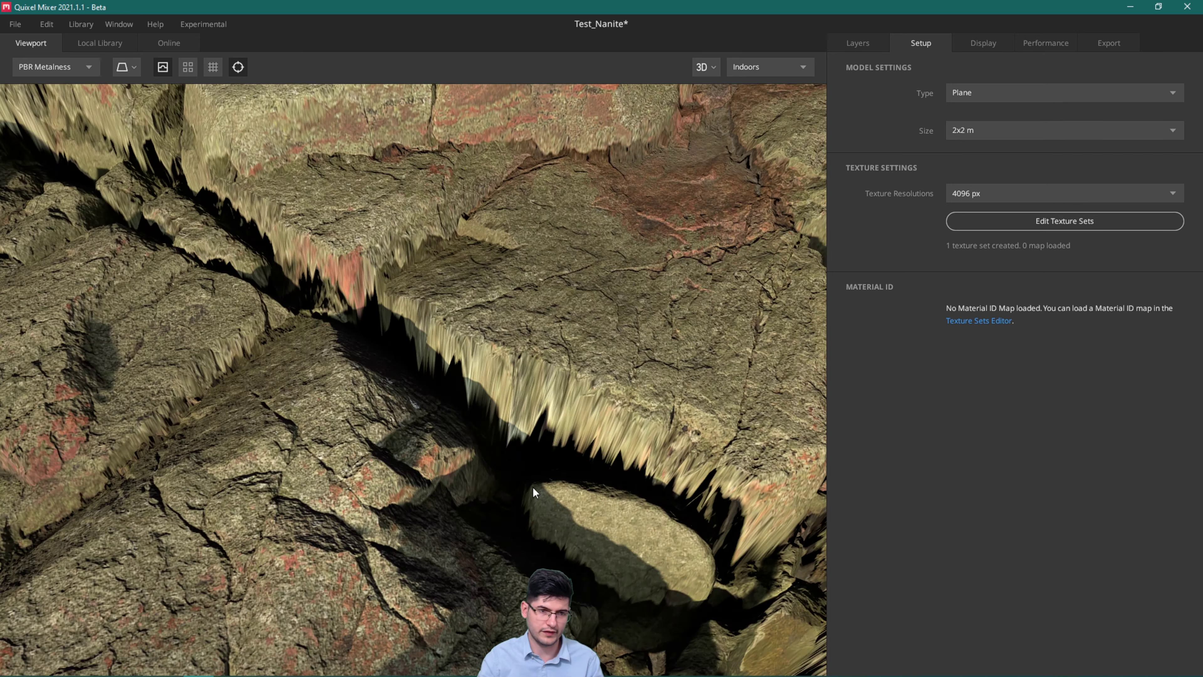
scroll(489, 384, down, 8)
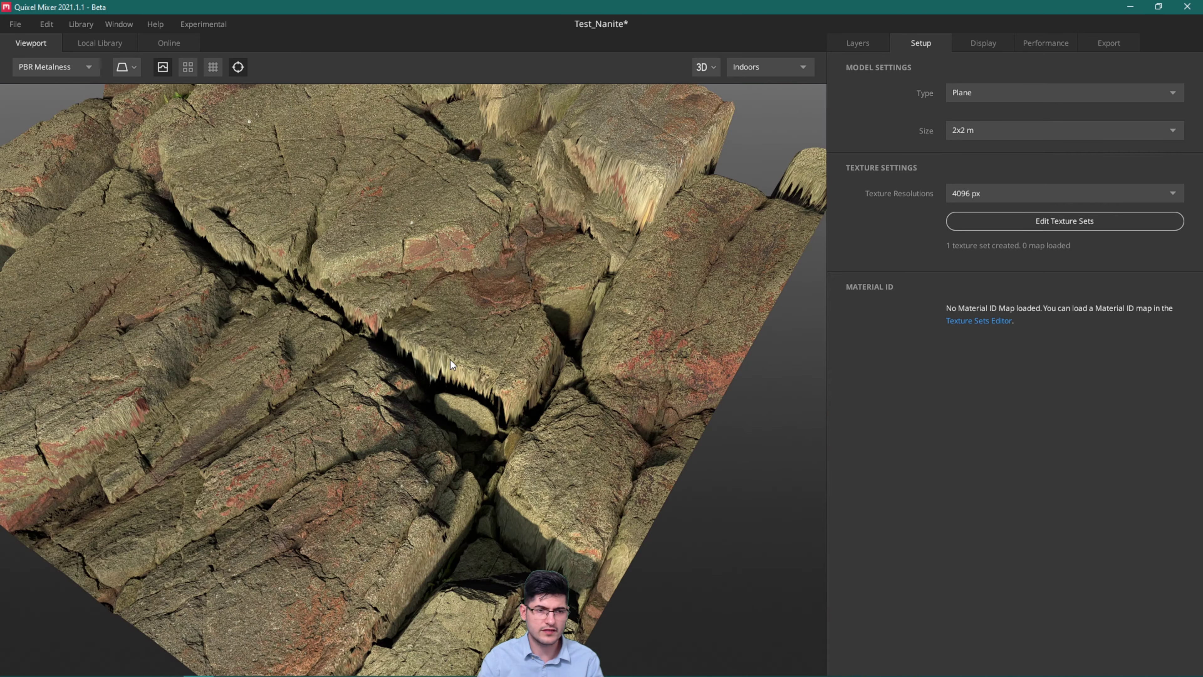
drag(552, 327, 524, 292)
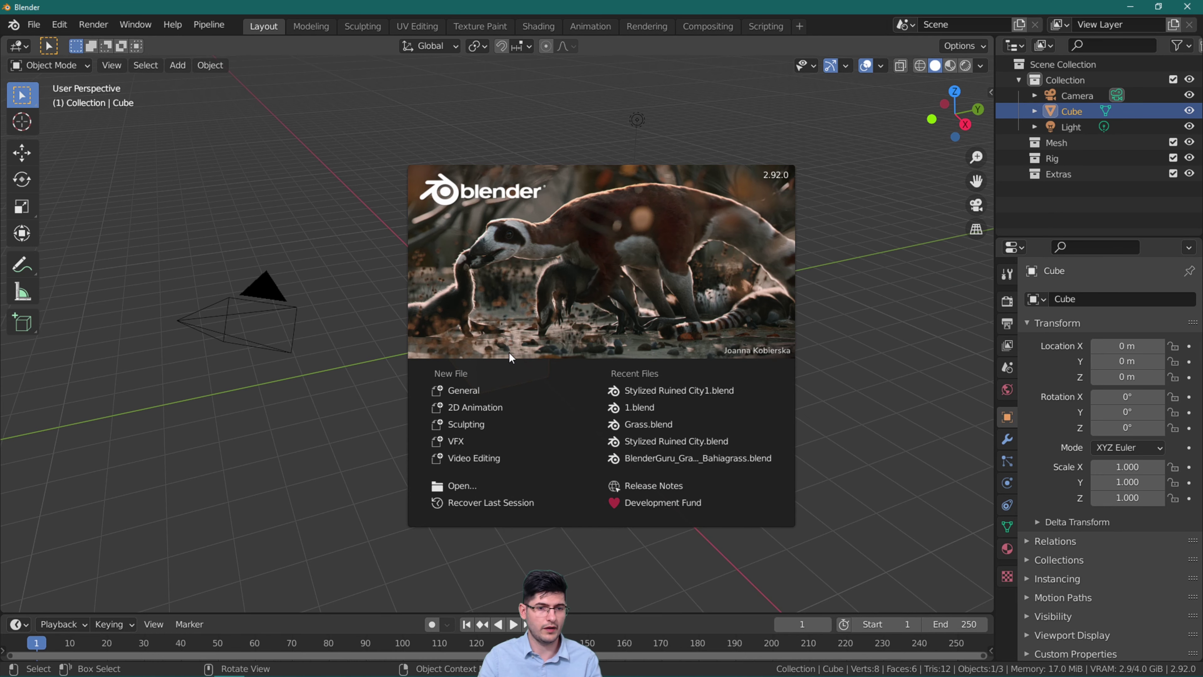
Switch to Blender, dismiss the splash screen and delete the default camera and light
click(626, 267)
key(a)
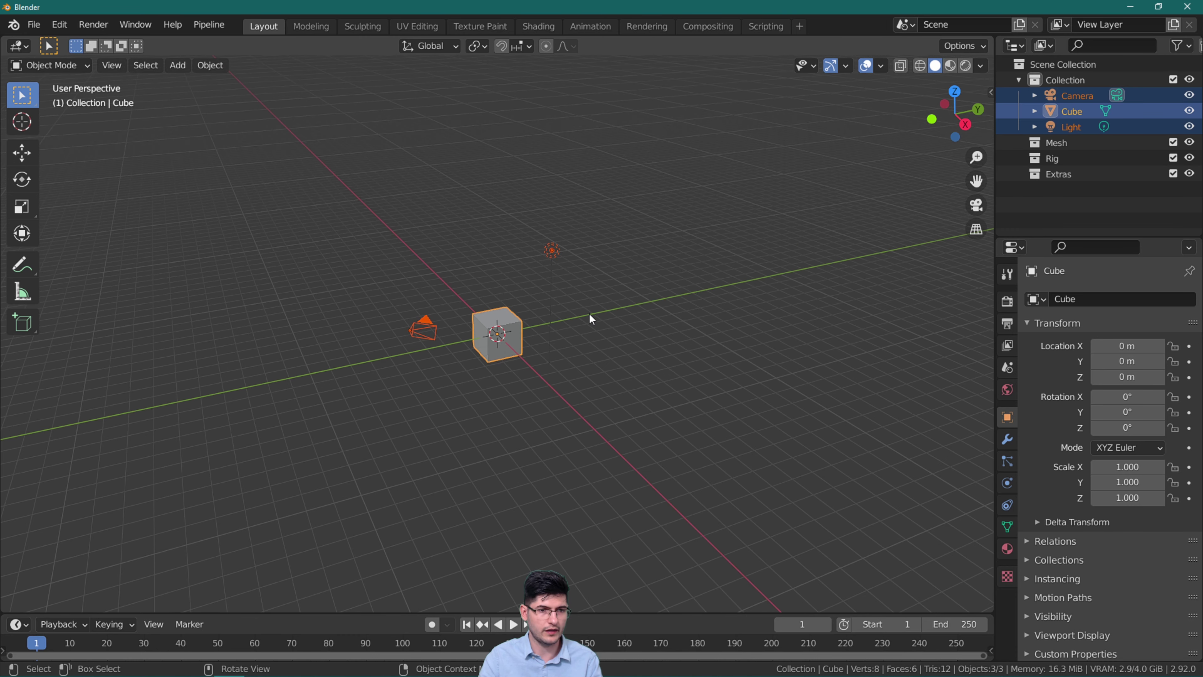
drag(625, 203, 523, 279)
shift+drag(433, 289, 393, 365)
key(x)
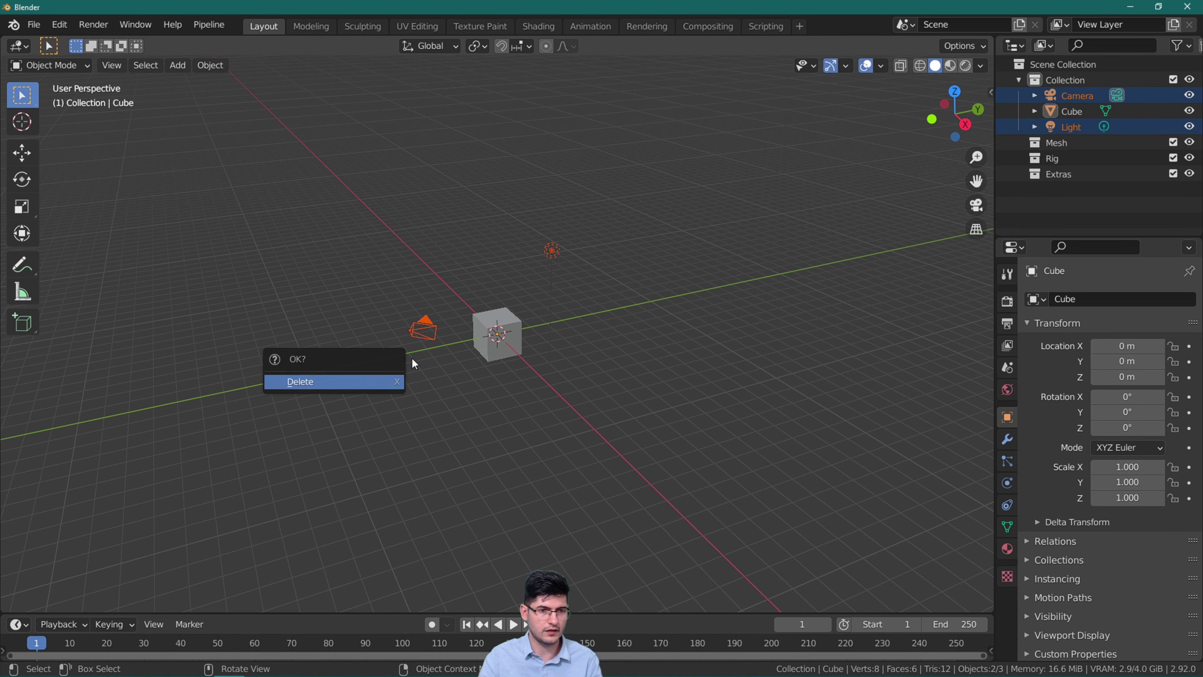
key(x)
click(360, 342)
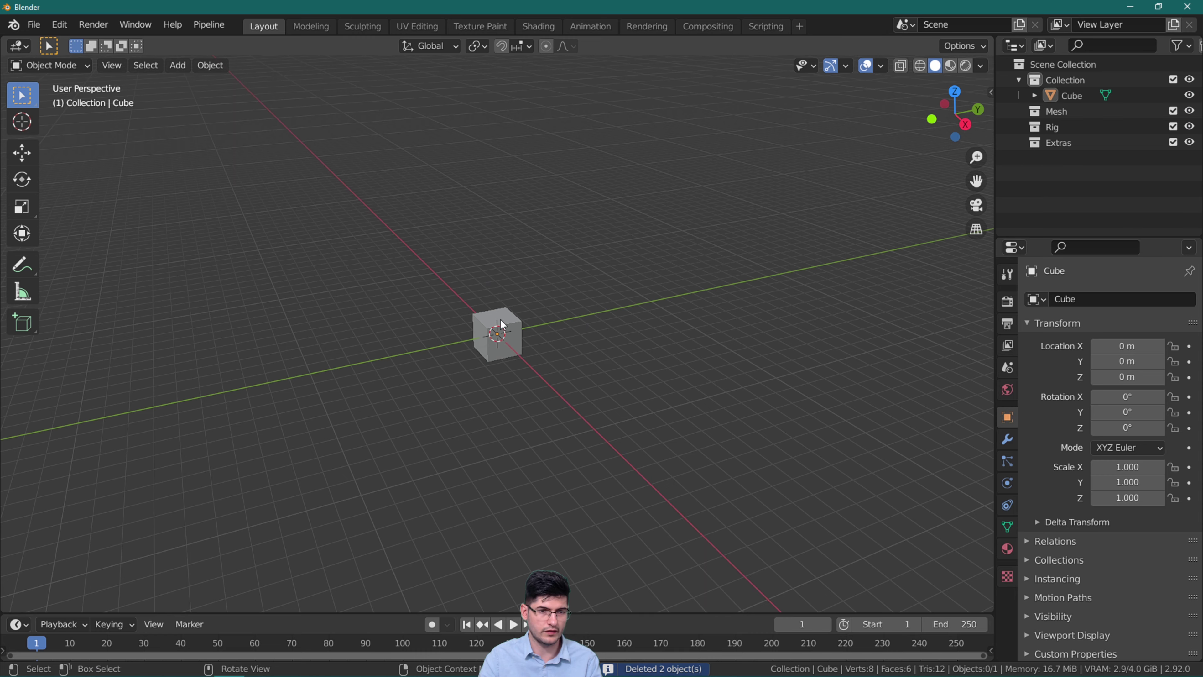
Select the default cube and enter Edit Mode on it
click(543, 307)
scroll(543, 307, up, 3)
middle_drag(543, 307, 483, 310)
scroll(483, 311, up, 3)
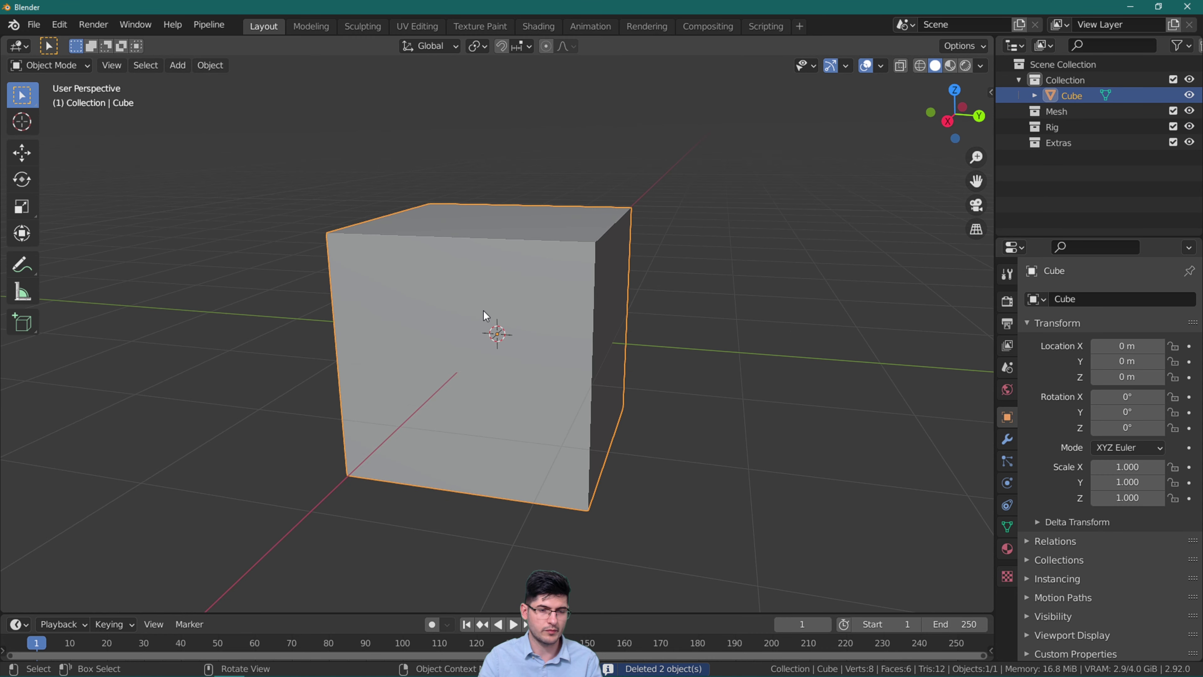
scroll(483, 310, down, 5)
middle_drag(309, 303, 435, 285)
key(Tab)
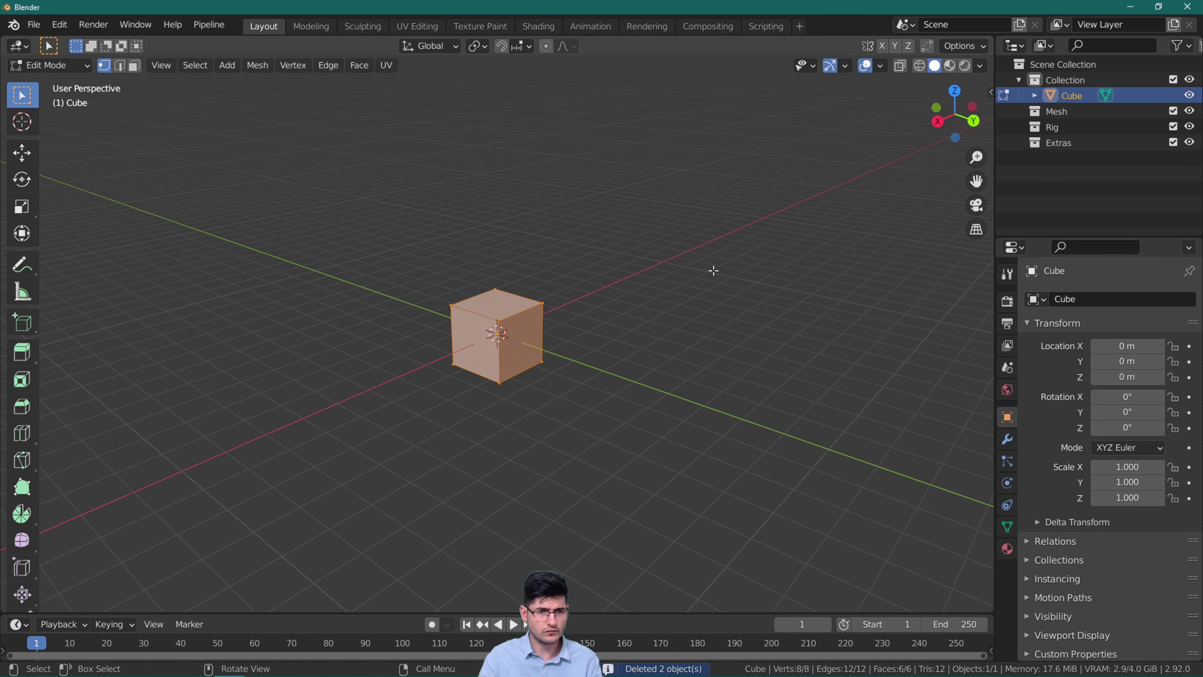
middle_drag(714, 271, 652, 314)
scroll(651, 314, up, 3)
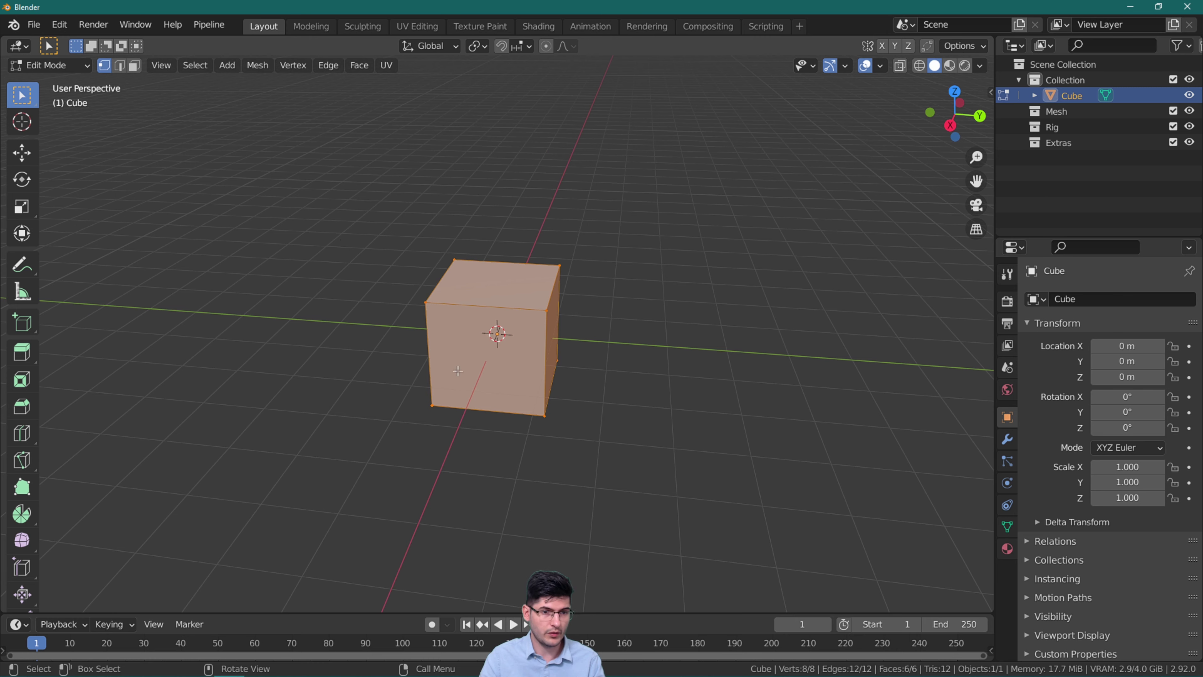
Subdivide the entire cube with the number of cuts set to 5
right_click(509, 252)
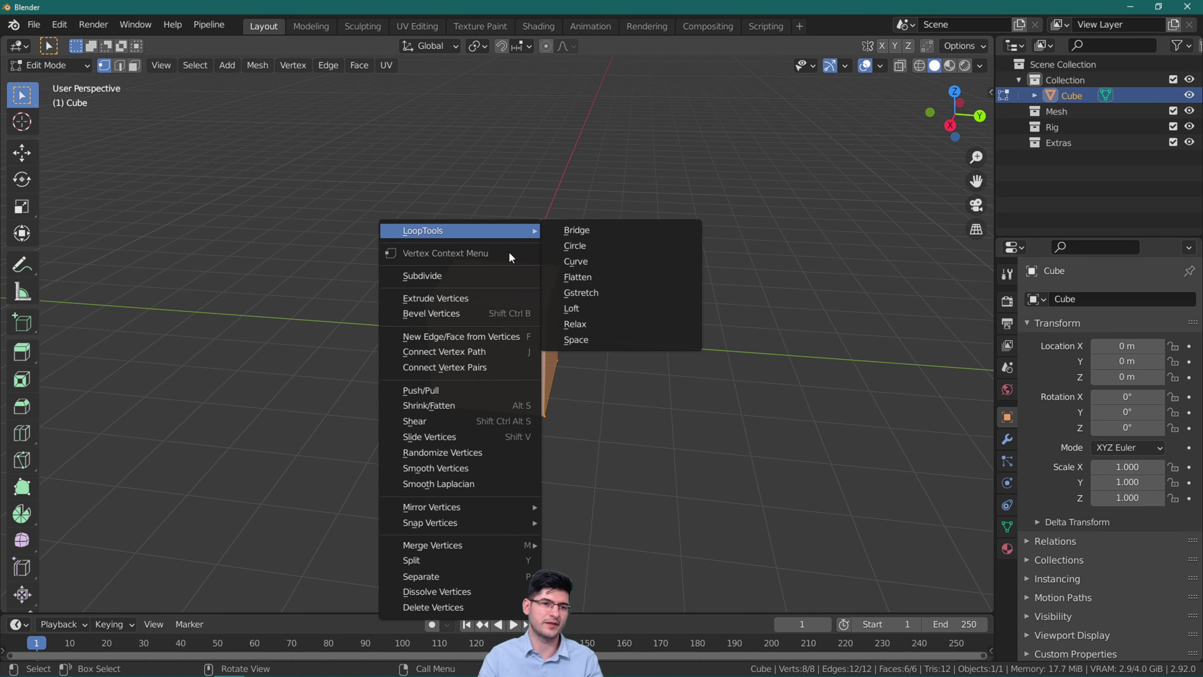
click(431, 279)
click(126, 600)
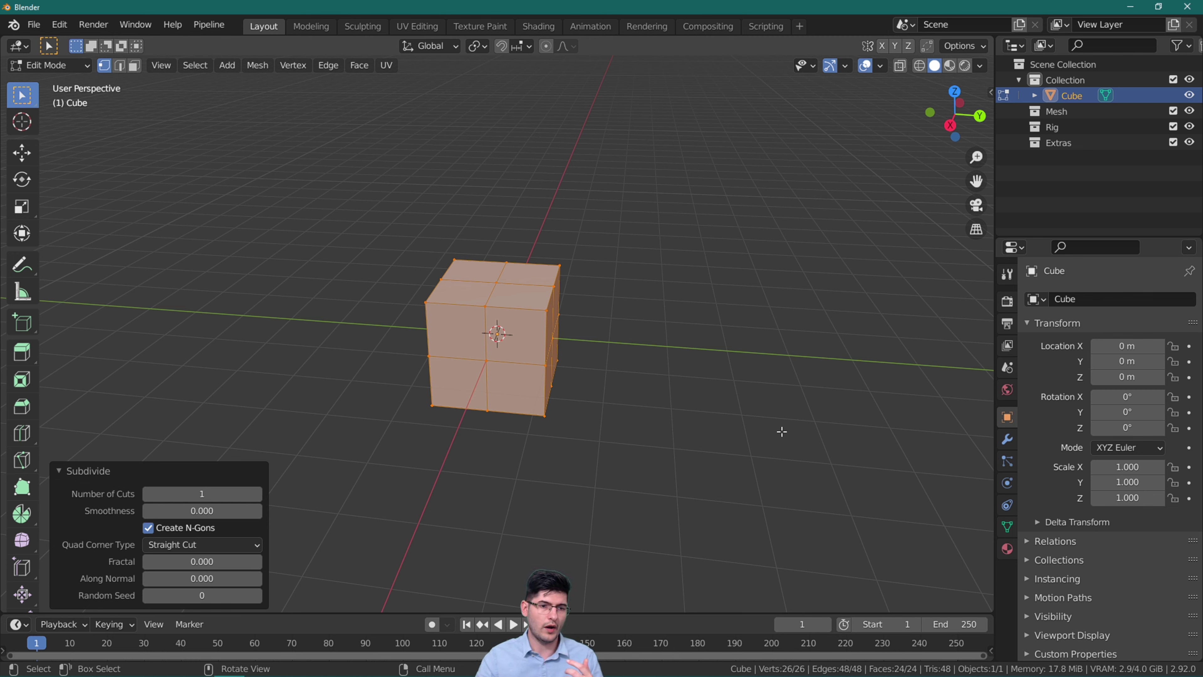
click(217, 493)
text(5)
key(Return)
scroll(544, 343, up, 3)
middle_drag(545, 343, 498, 345)
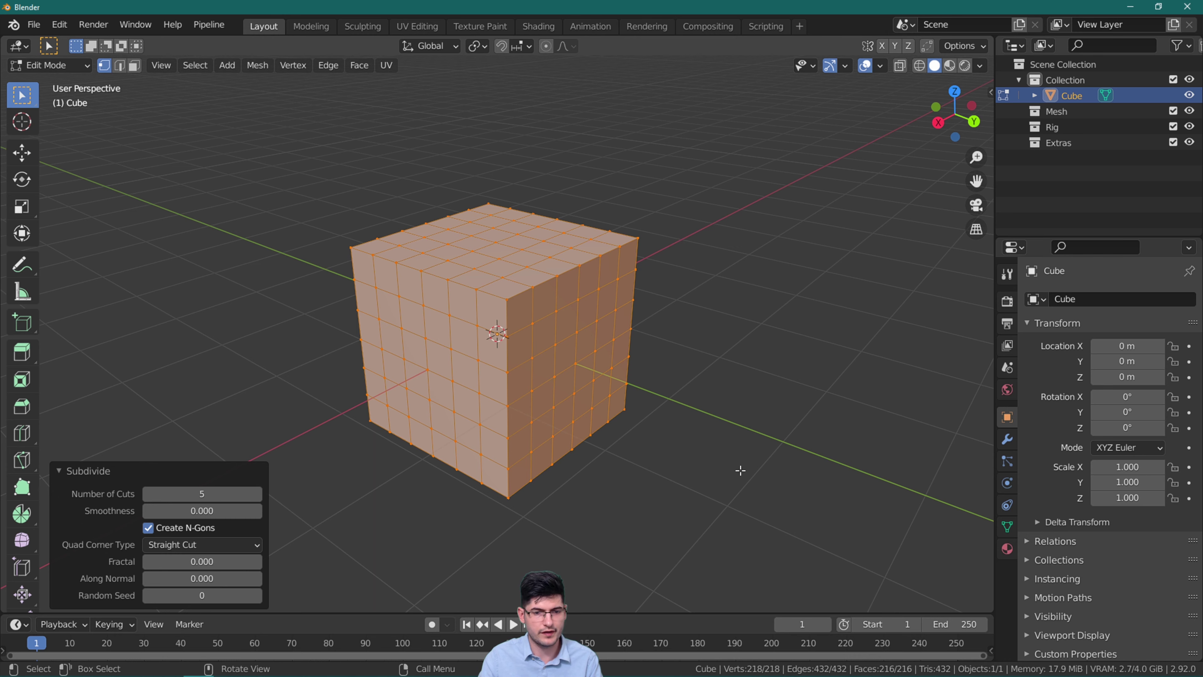
Return the cube to Object Mode and show its modifier properties
key(Tab)
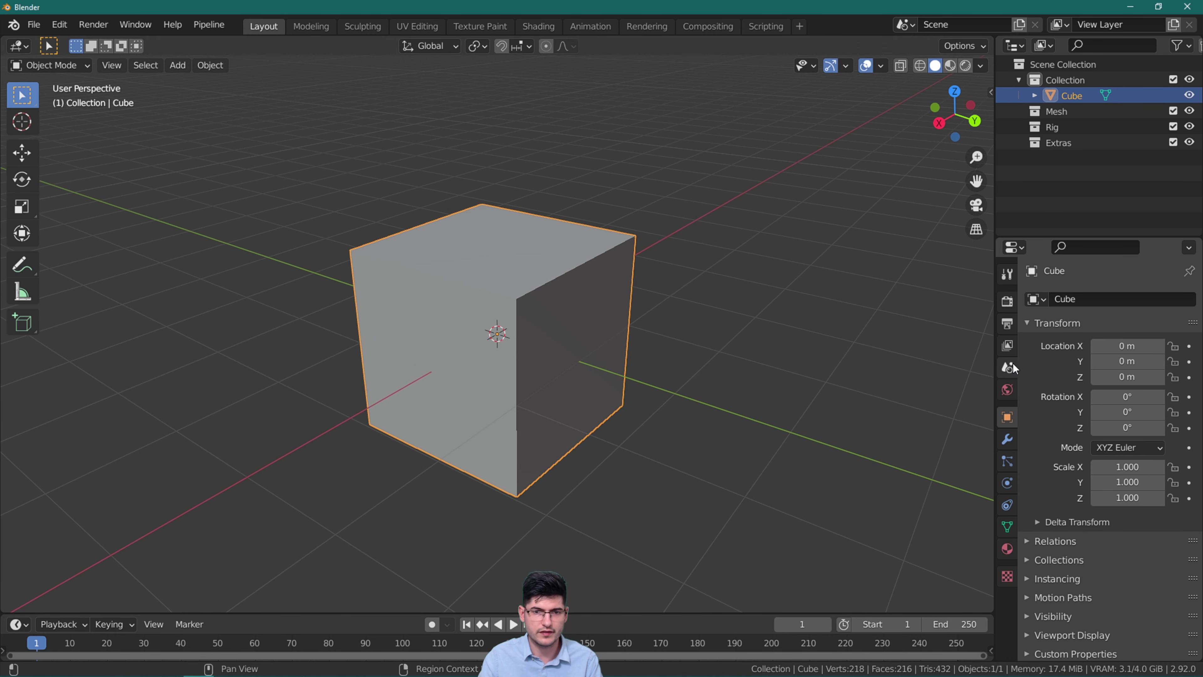
click(1006, 439)
scroll(485, 287, down, 2)
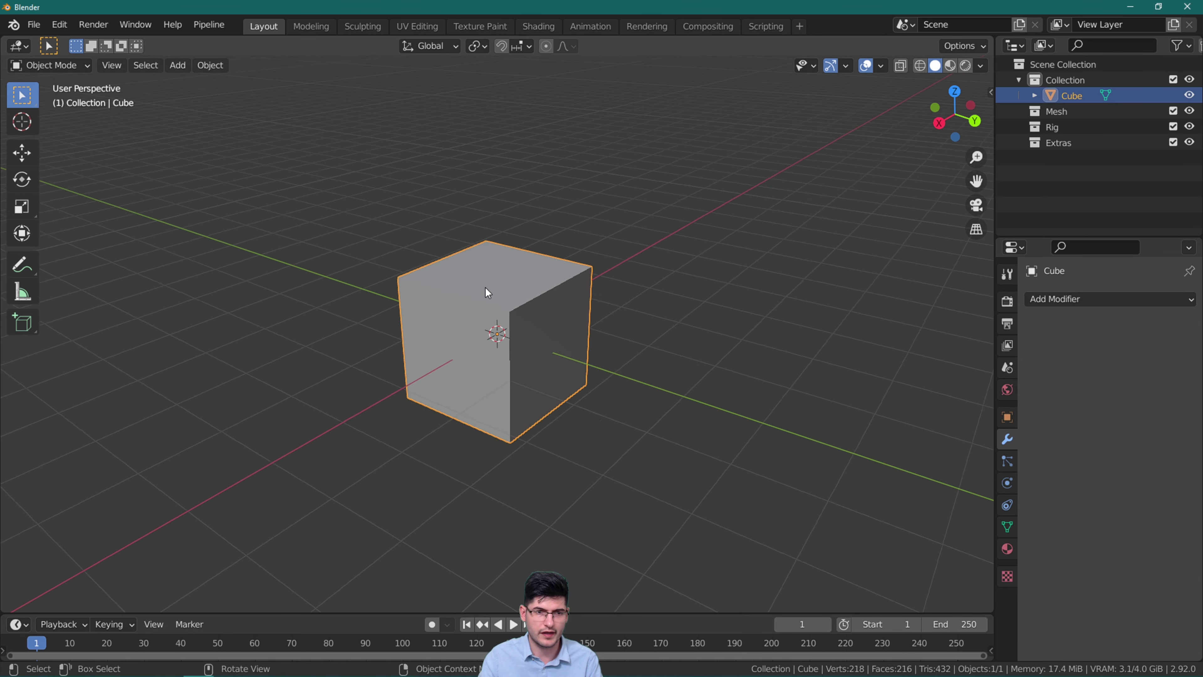
middle_drag(485, 287, 392, 289)
scroll(490, 305, up, 5)
scroll(508, 301, down, 3)
Select a single vertex on the cube's top edge on the -Y side in Edit Mode and enable proportional editing
key(Tab)
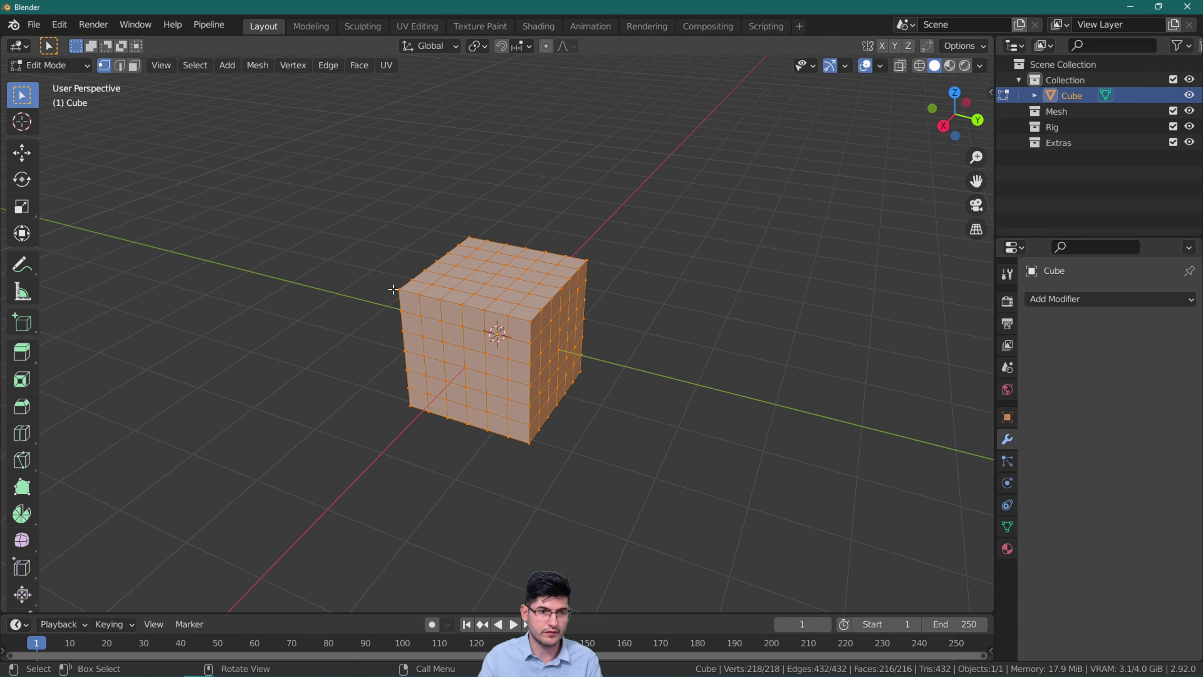
click(398, 287)
middle_drag(440, 218, 441, 332)
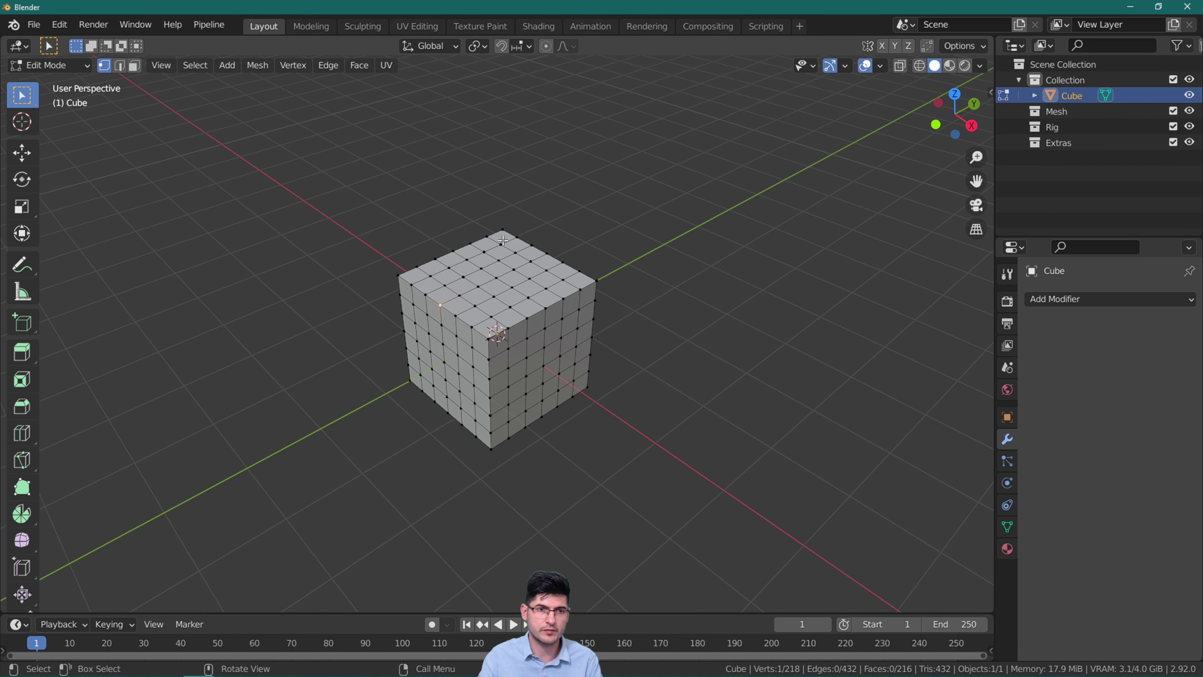
middle_drag(469, 275, 449, 169)
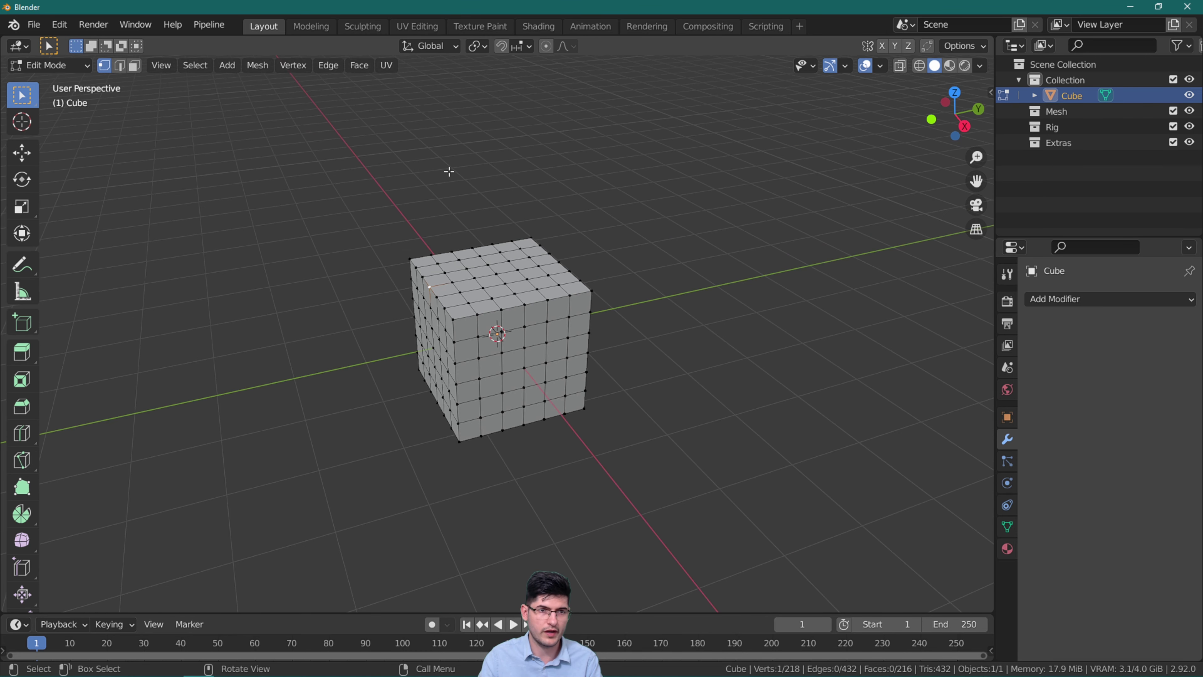
click(547, 46)
middle_drag(493, 157, 365, 193)
Pull the selected vertex outward and upward by about 1.05 m with a smooth proportional size of 1.77
key(g)
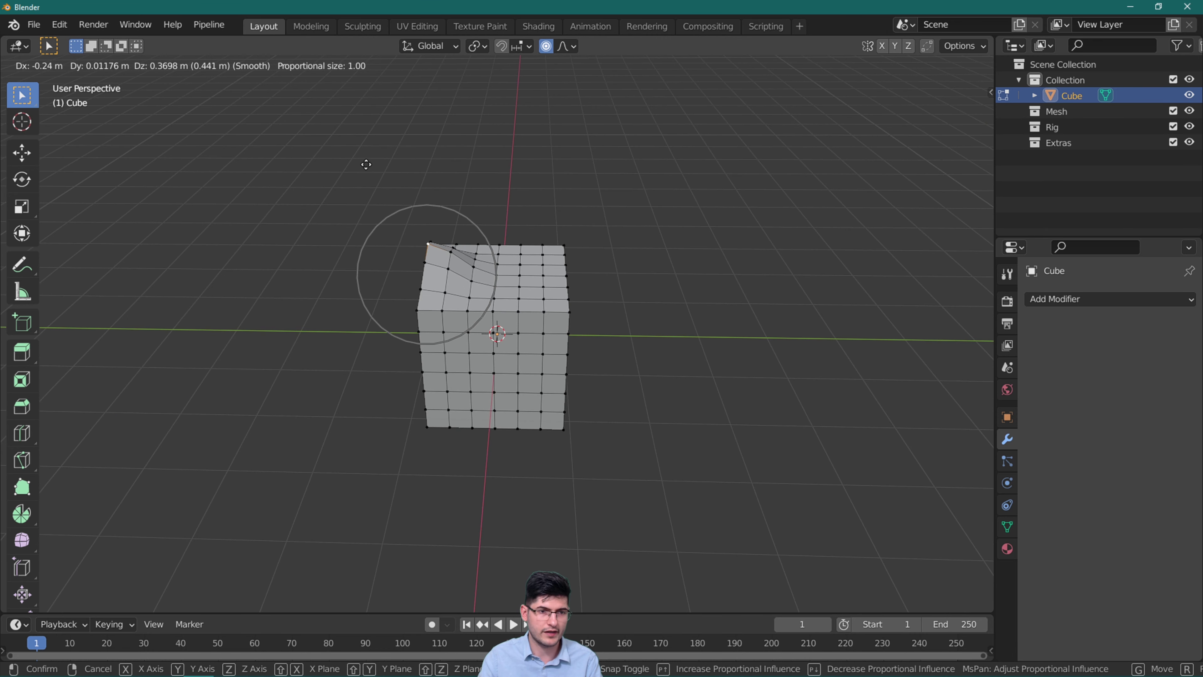
scroll(363, 164, down, 6)
scroll(363, 164, down, 3)
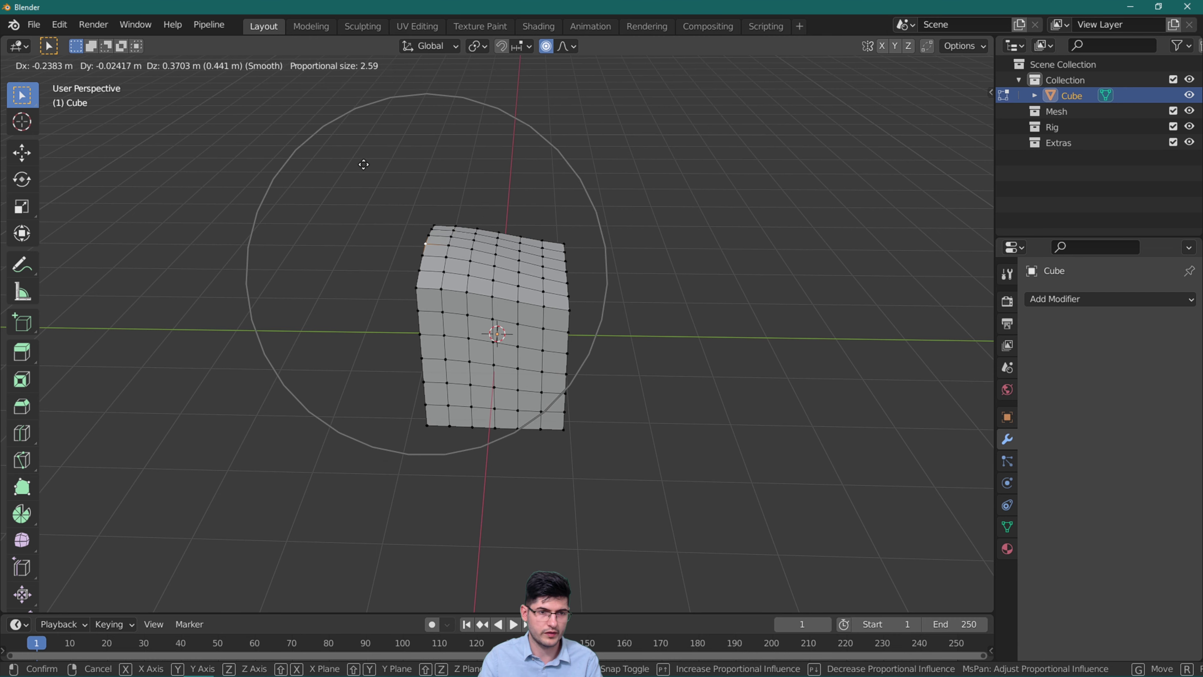
scroll(336, 153, up, 2)
scroll(322, 147, up, 1)
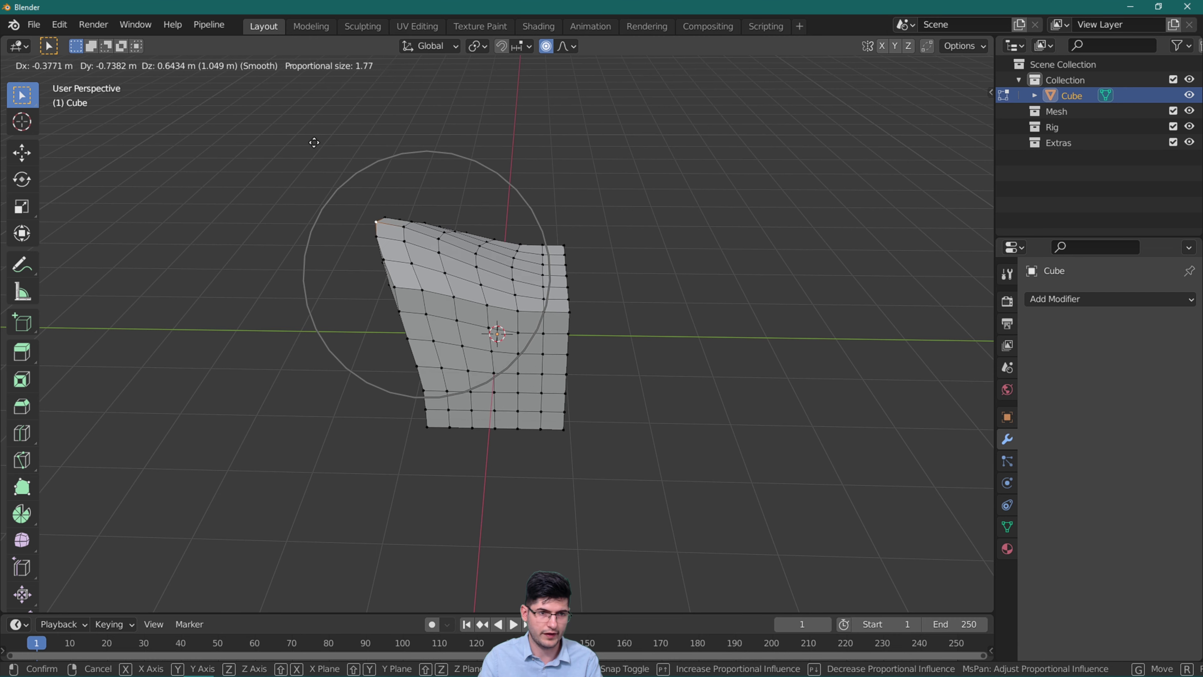
click(313, 143)
Pull a vertex on the cube's top edge on the +Y side outward and upward by about 1.13 m
click(563, 276)
key(g)
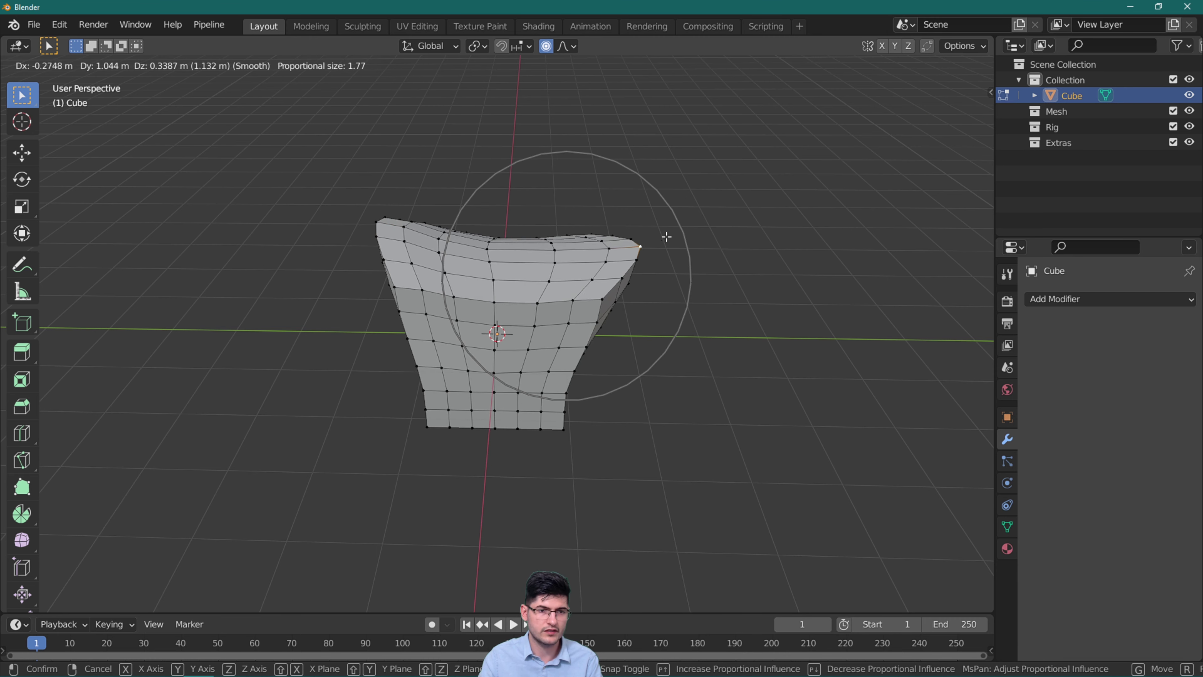
click(666, 237)
Pull a top-edge vertex and a side-face vertex on the cube's -X side outward along X by about 0.76 m and 0.62 m
middle_drag(663, 238, 378, 275)
click(567, 309)
key(g)
key(x)
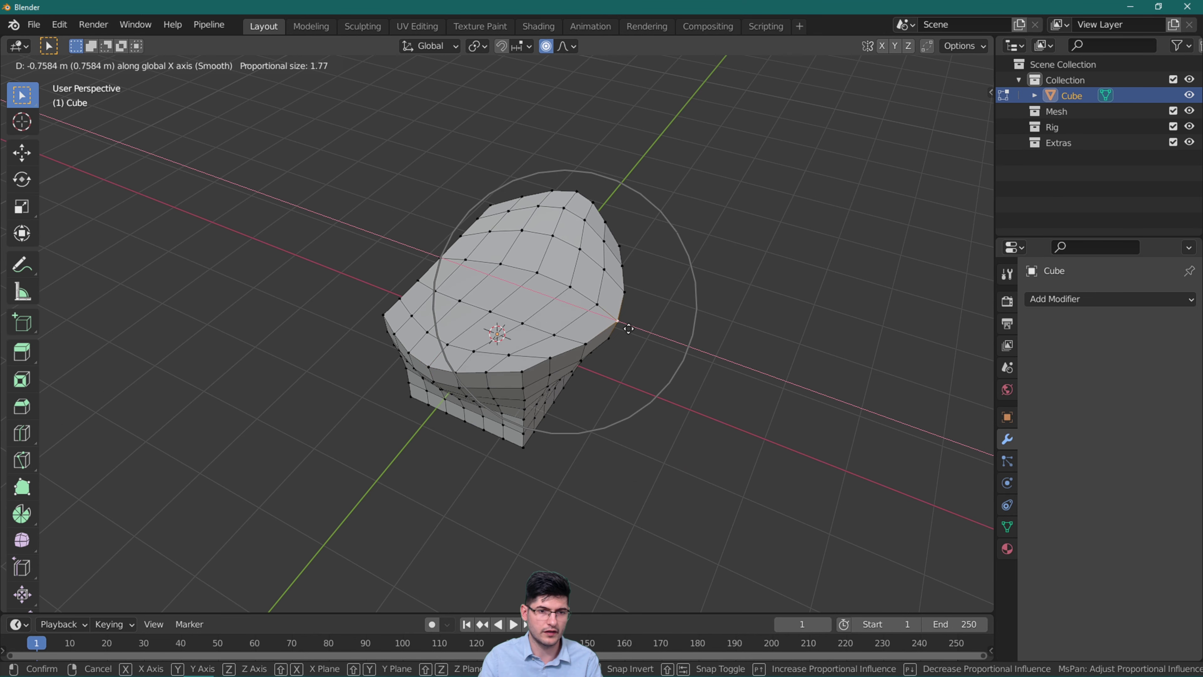
click(630, 331)
middle_drag(631, 331, 598, 284)
click(576, 363)
key(g)
key(x)
click(620, 363)
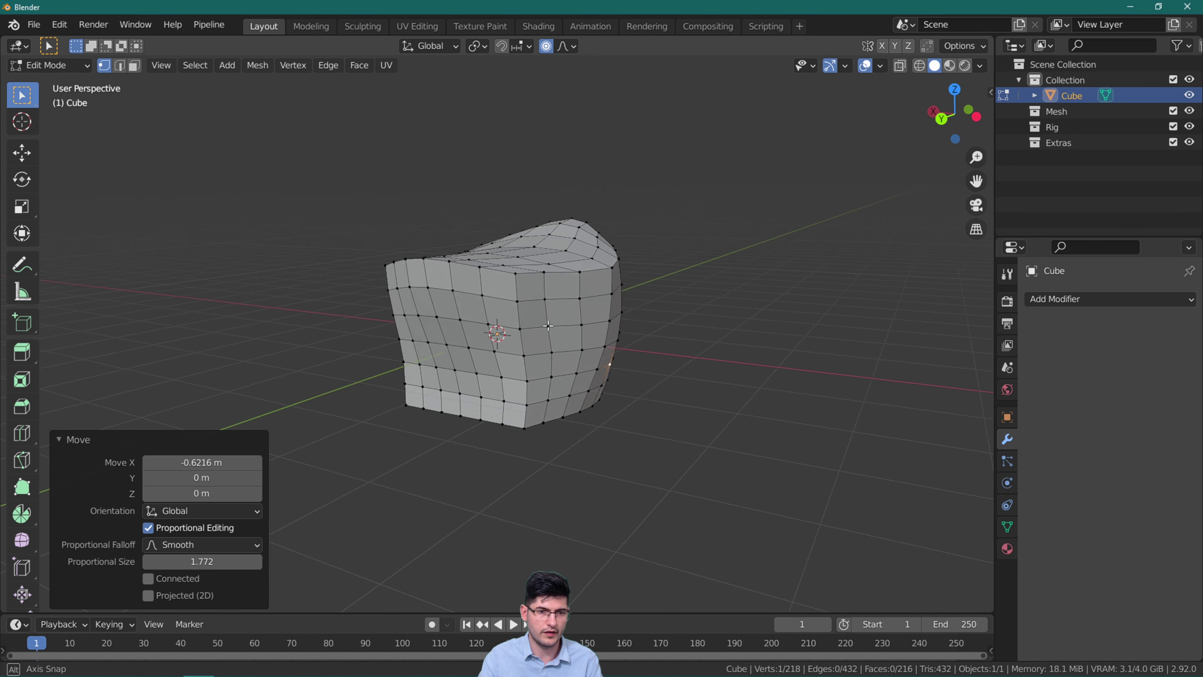
Shift two vertices on the cube's +X side along the X axis with proportional editing
middle_drag(620, 364, 492, 285)
click(491, 261)
key(g)
key(x)
click(399, 360)
middle_drag(399, 360, 511, 238)
click(439, 371)
key(g)
key(x)
click(428, 372)
Select a vertex in the middle of the top face and try raising it about 0.94 m along Z
click(516, 233)
key(g)
key(z)
click(514, 198)
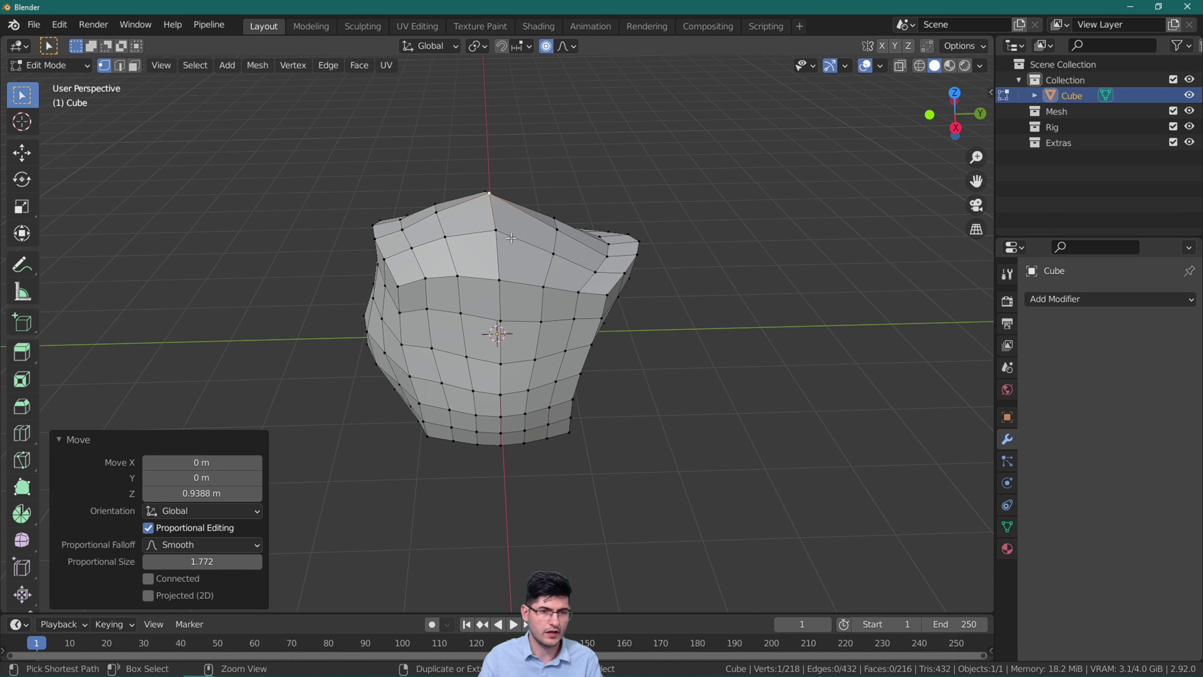
key(ctrl+z)
Try shifting the selected top vertex about -1.42 m along the X axis, and undo the move
key(g)
key(x)
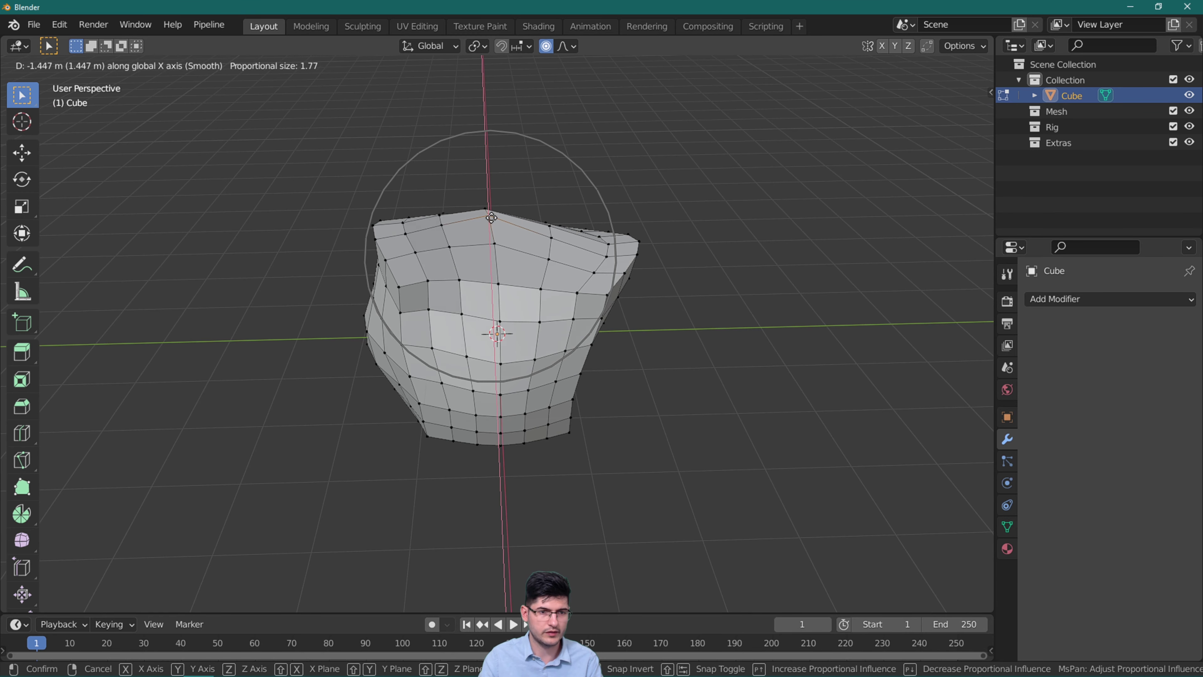
click(492, 214)
middle_drag(492, 214, 546, 282)
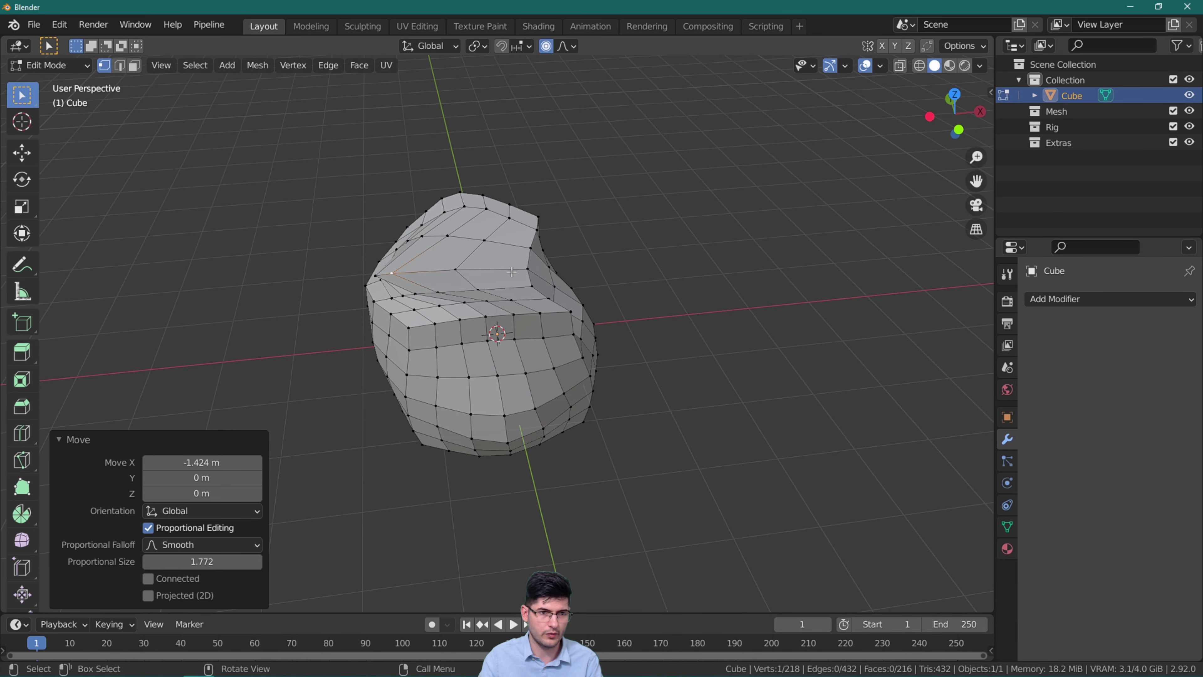
key(g)
key(x)
key(Escape)
key(ctrl+z)
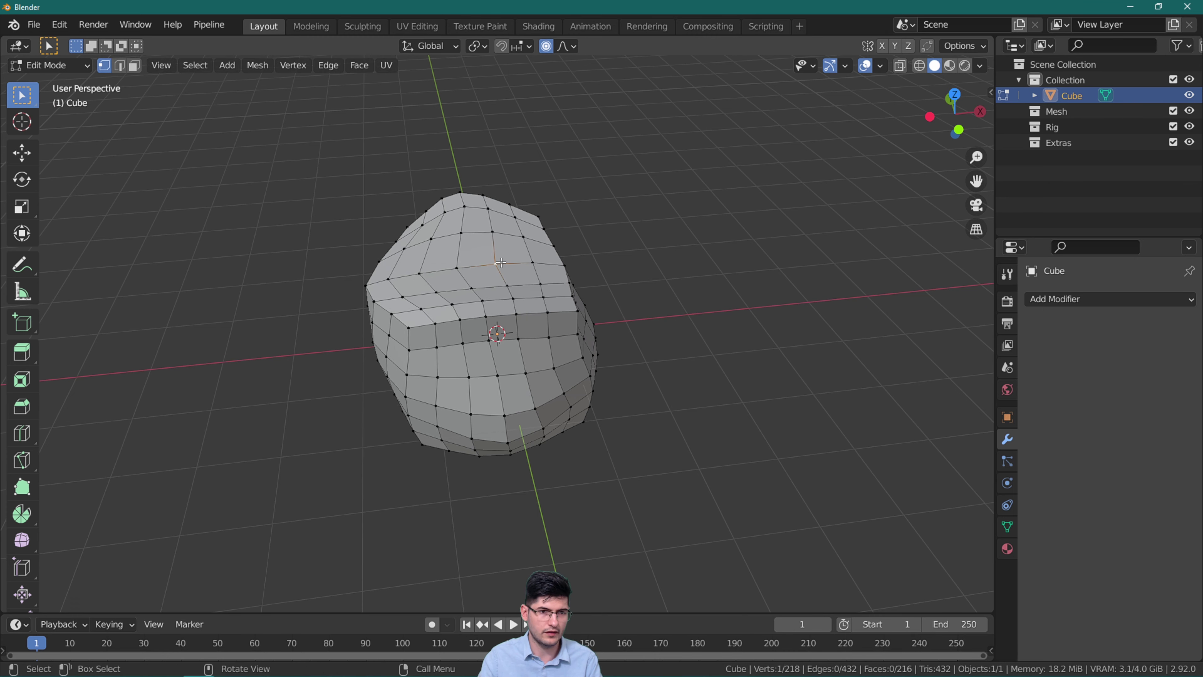
Raise the selected top vertex along the Z axis and return the cube to Object Mode
key(g)
key(z)
click(496, 217)
middle_drag(496, 217, 440, 240)
key(Tab)
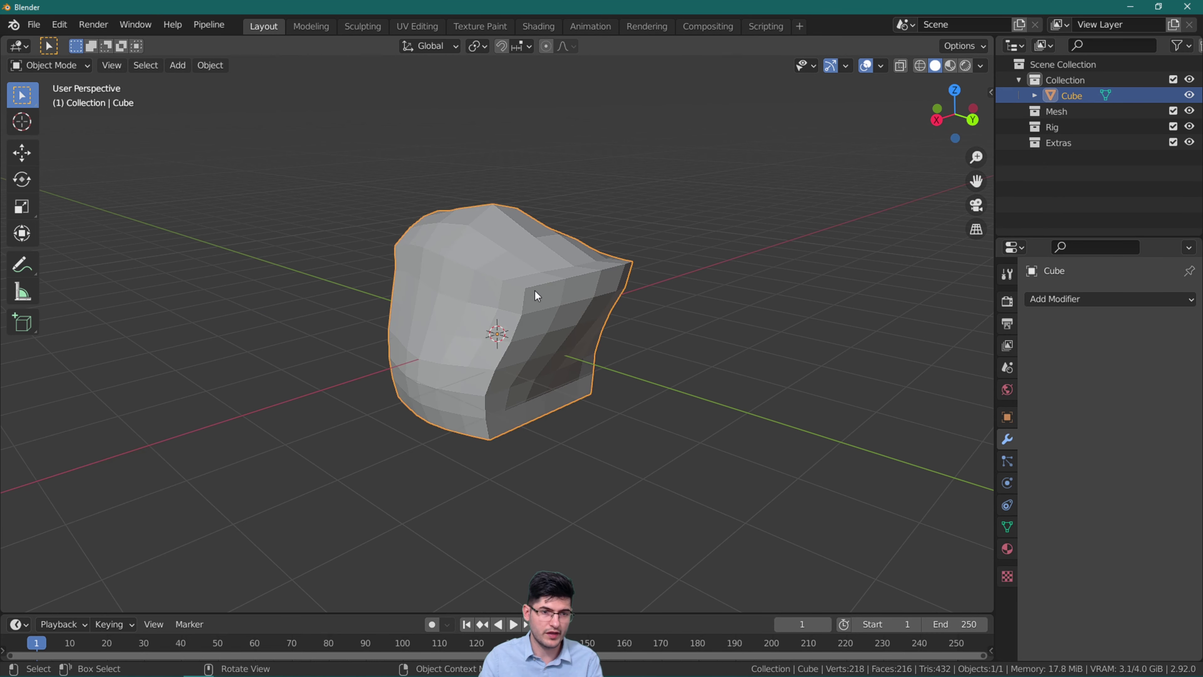
middle_drag(578, 249, 581, 293)
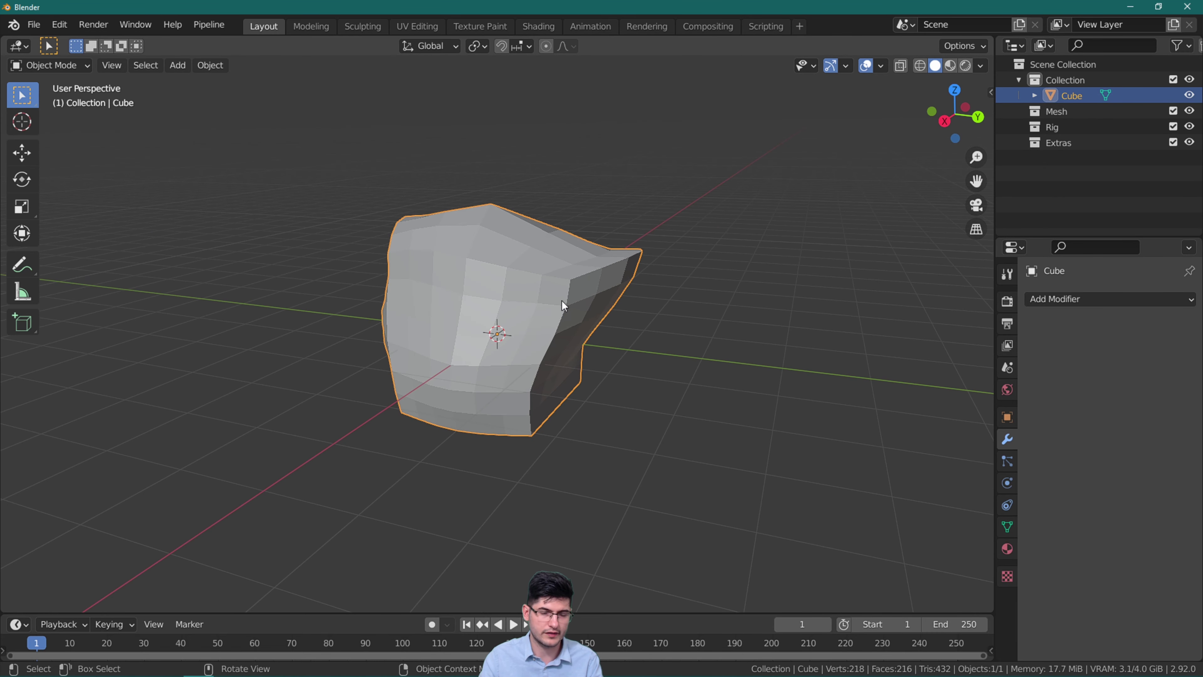
Apply smooth shading to the deformed cube's faces in Edit Mode and return to Object Mode
key(Tab)
key(Tab)
key(Tab)
click(359, 65)
click(396, 349)
key(Tab)
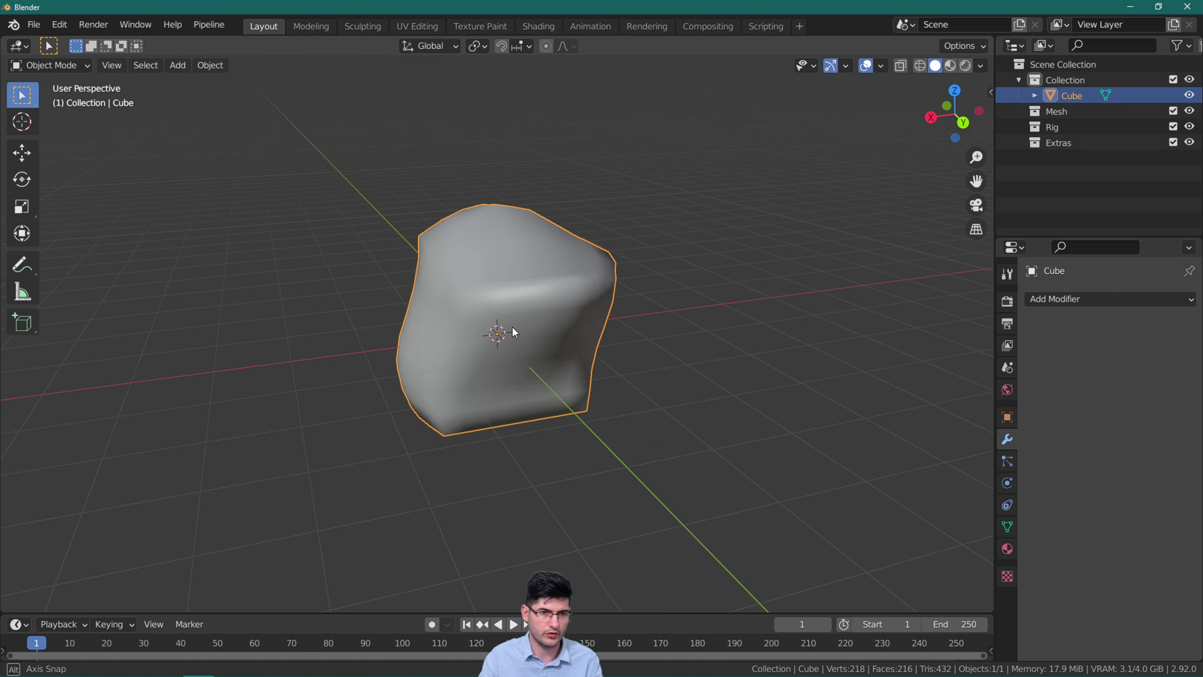
middle_drag(512, 327, 415, 279)
scroll(402, 252, down, 3)
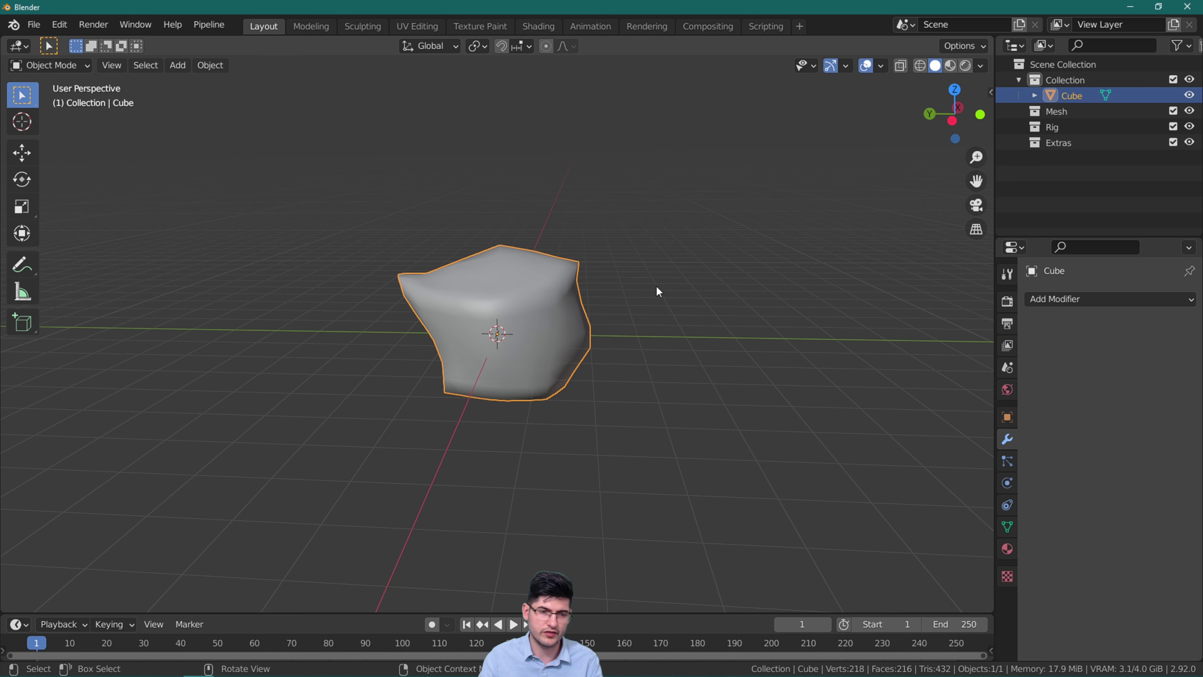
Add a Subdivision Surface modifier to the cube and set its viewport level to 3
click(1075, 299)
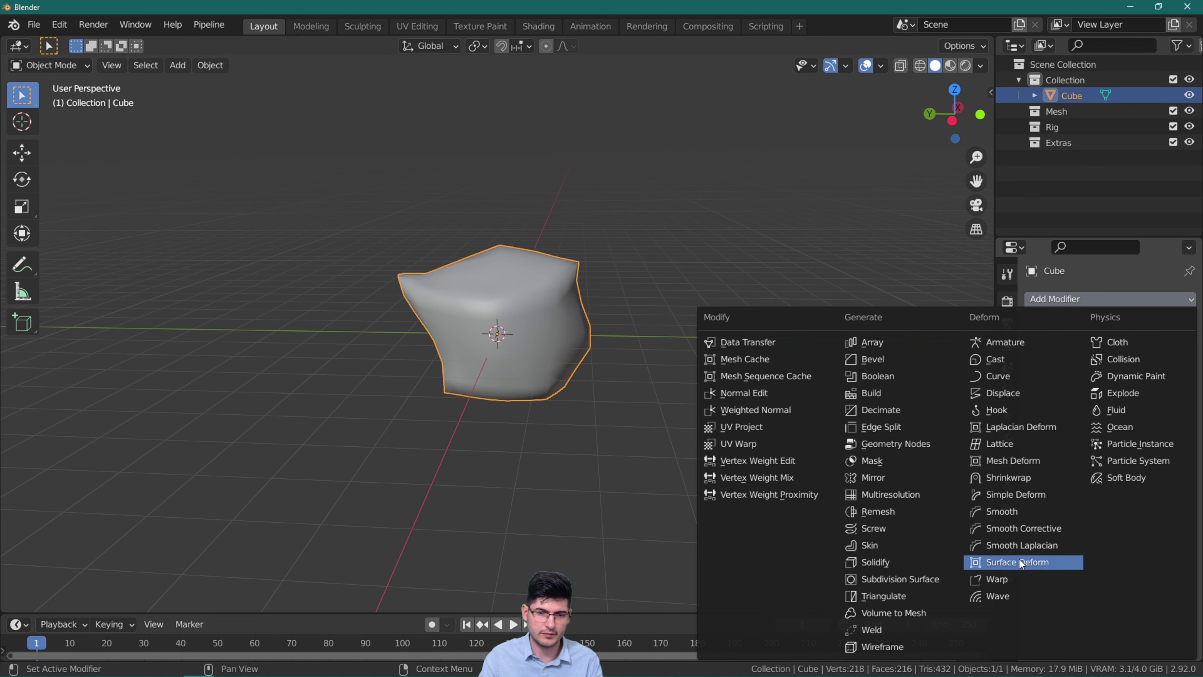
click(911, 583)
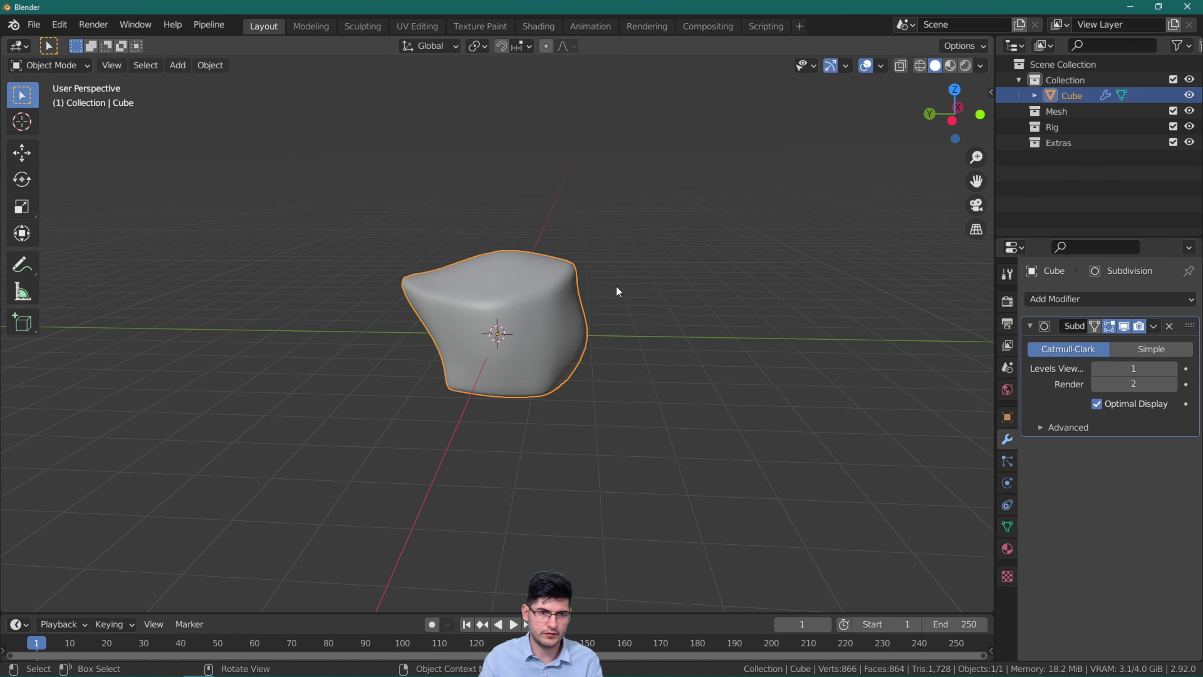
middle_drag(614, 287, 634, 284)
click(1136, 363)
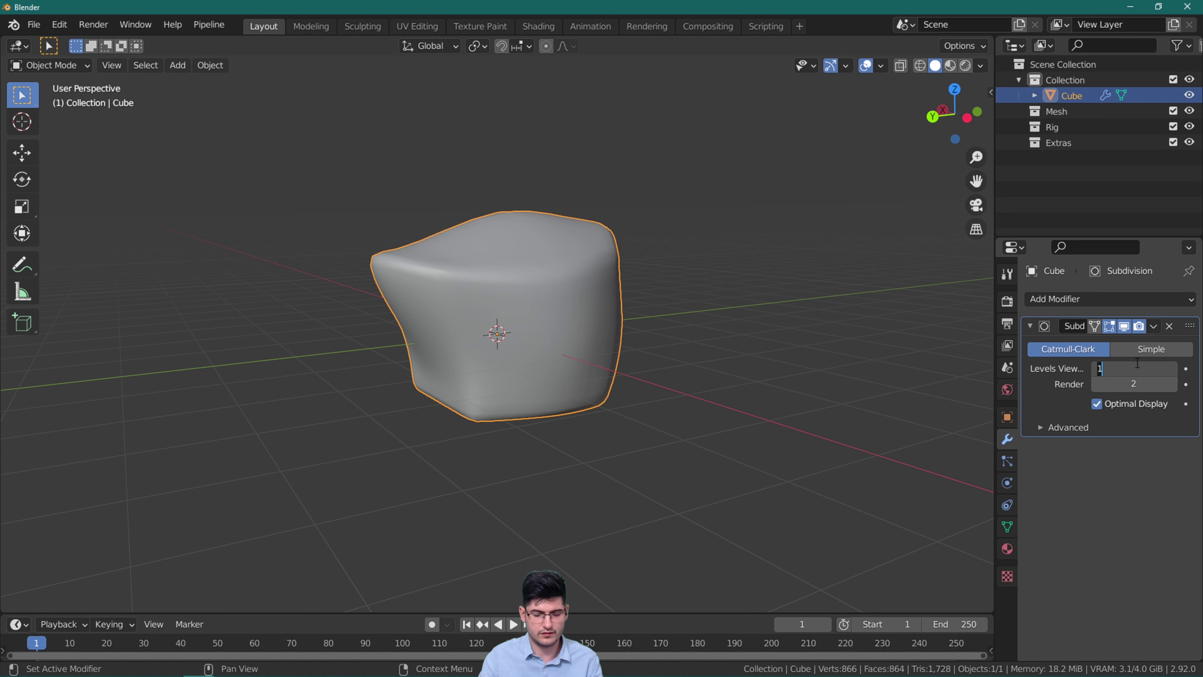
text(3)
key(Return)
Try applying the Subdivision modifier to the cube, and undo it
click(1154, 326)
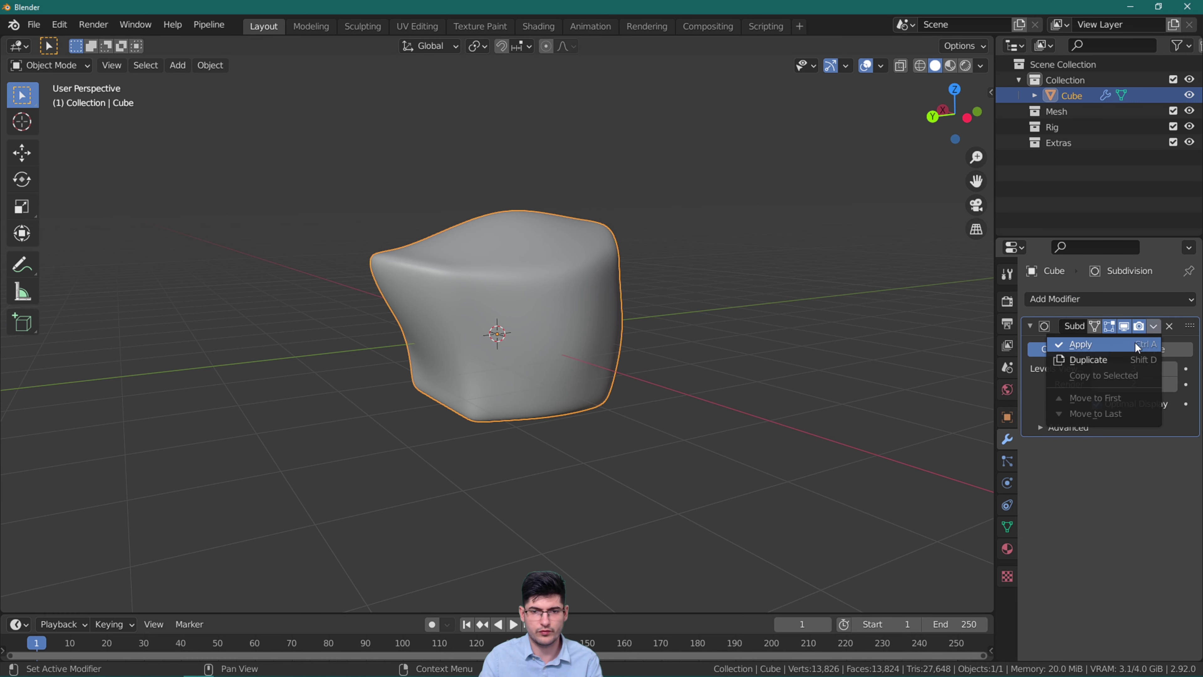
click(1135, 343)
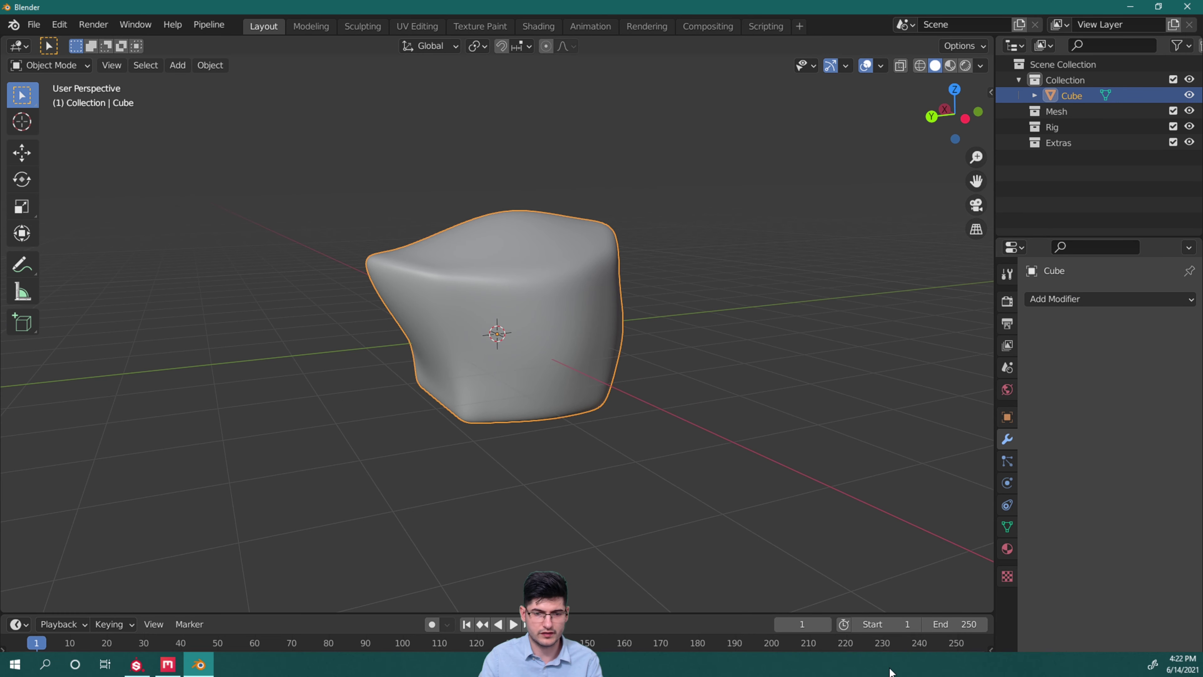
key(ctrl+z)
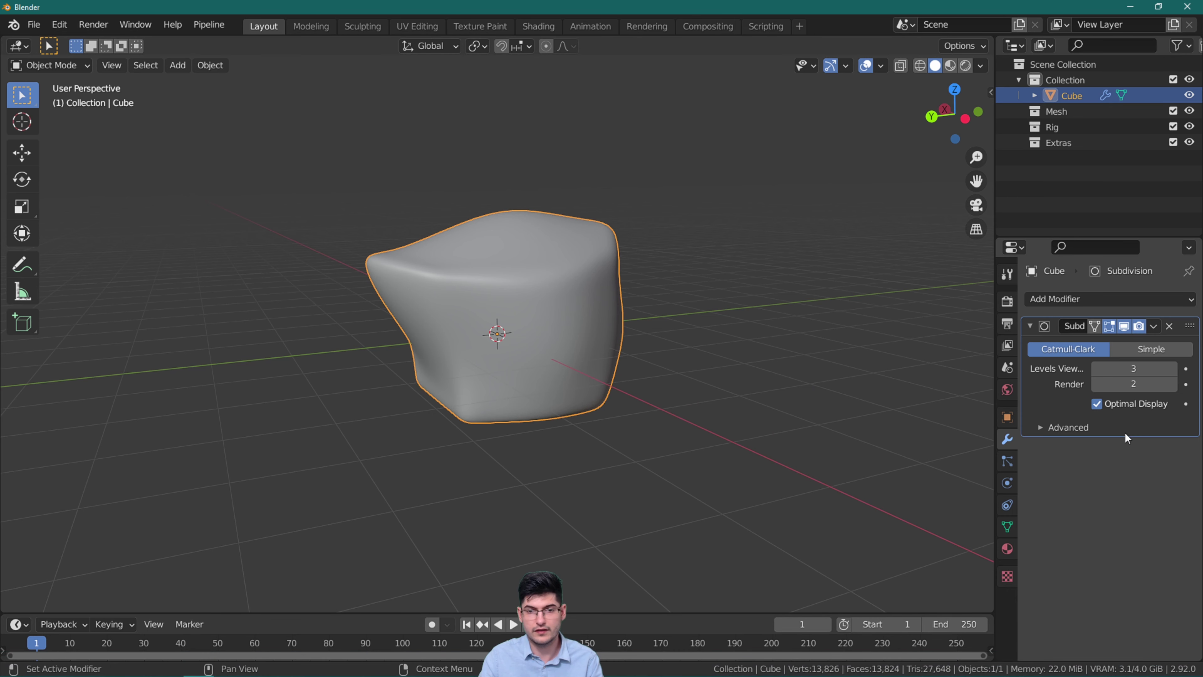
Set the Subdivision modifier's viewport level to 5 and apply the modifier
click(1137, 366)
text(5)
key(Return)
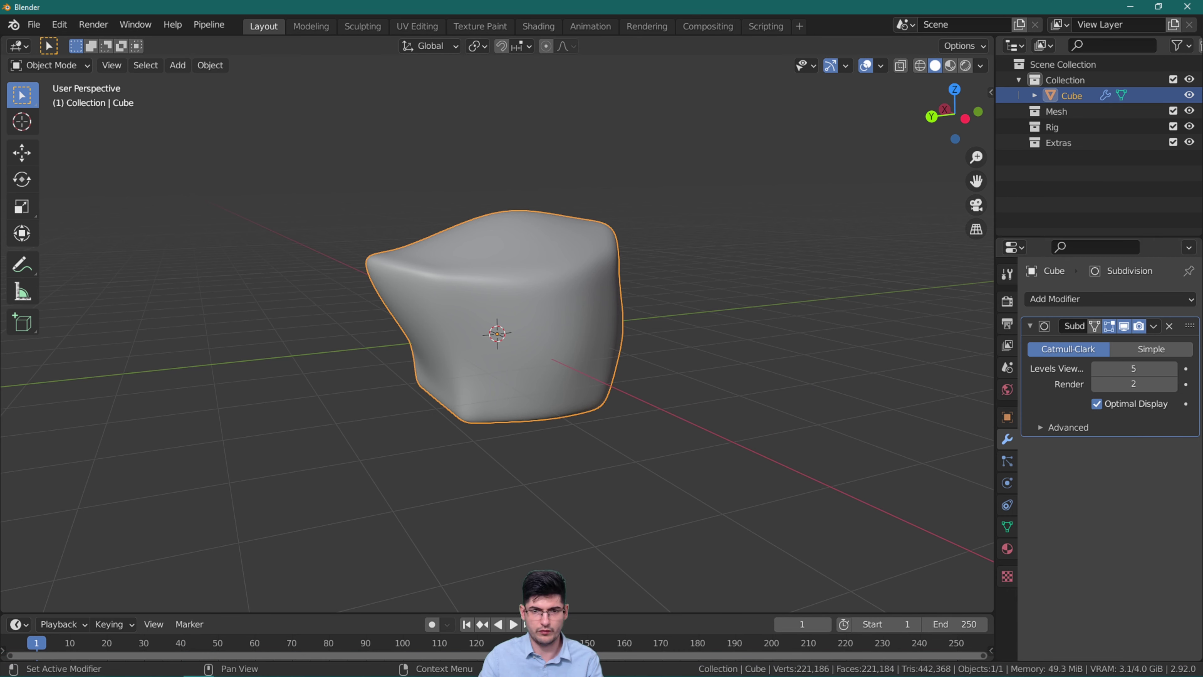
key(ctrl+a)
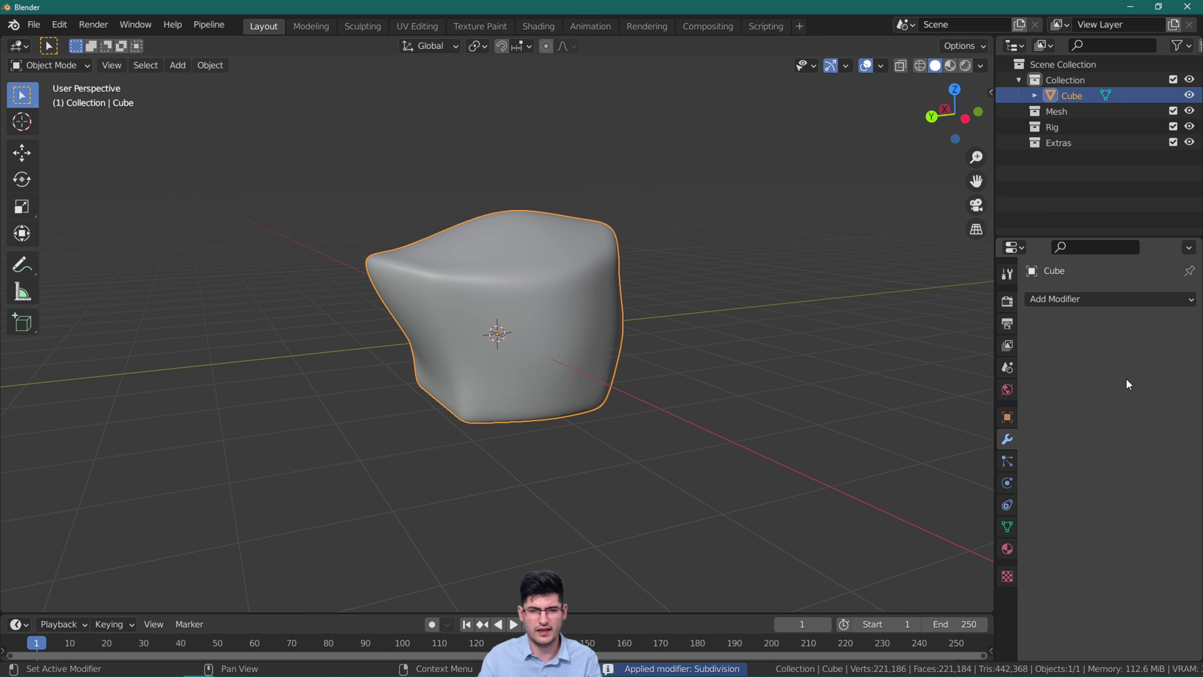
Add another Subdivision Surface modifier to the cube, apply it and check the denser mesh in Edit Mode
middle_drag(406, 340, 689, 301)
key(Tab)
key(Tab)
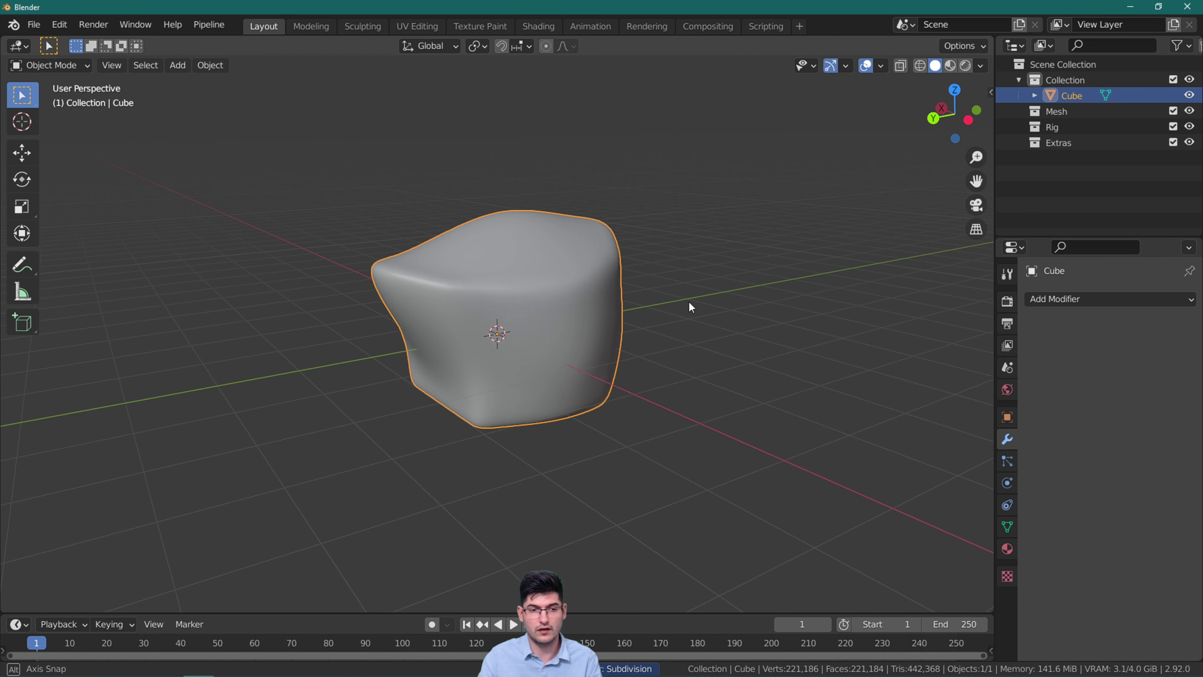
key(ctrl+5)
key(ctrl+a)
middle_drag(474, 284, 617, 257)
middle_drag(536, 275, 695, 307)
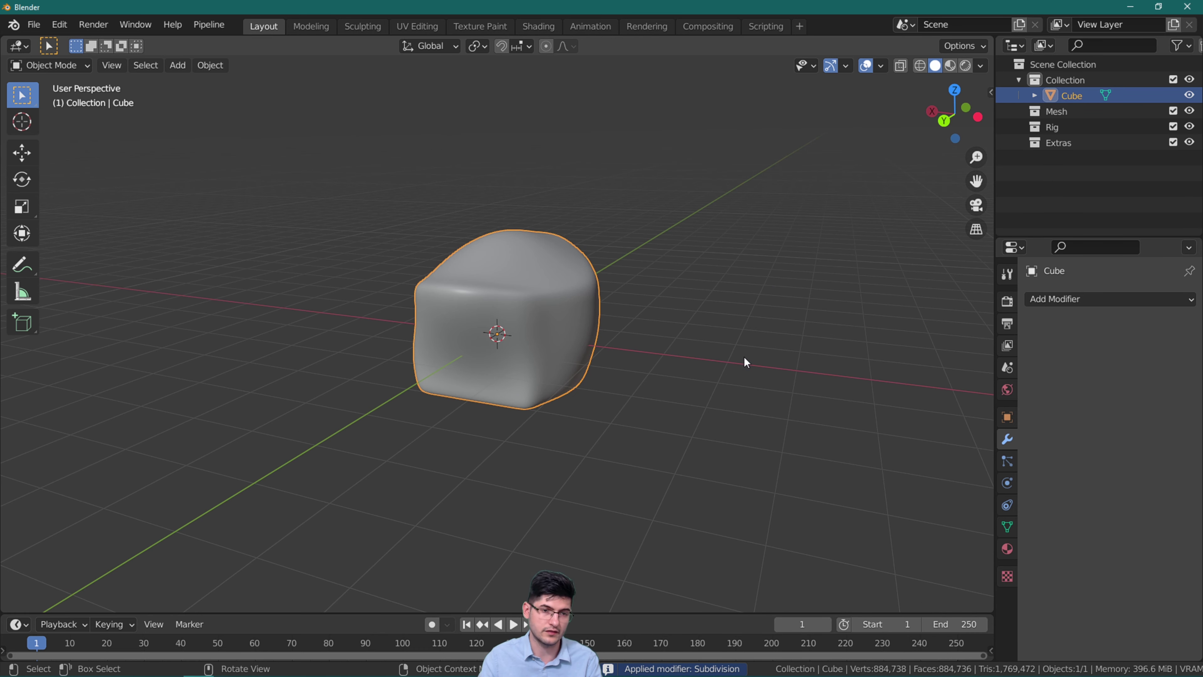
key(Tab)
key(Tab)
middle_drag(664, 280, 714, 248)
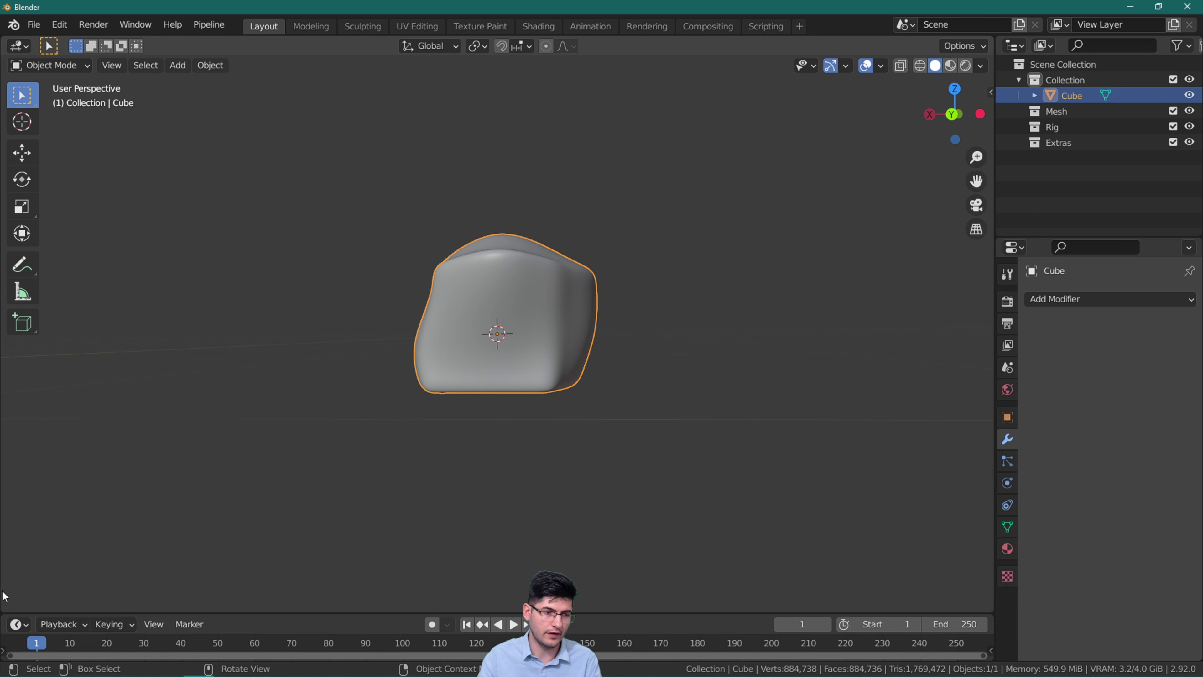
Split the 3D viewport into two side-by-side areas, switch the new one to the UV Editor and return the cube to Object Mode
drag(2, 604, 459, 550)
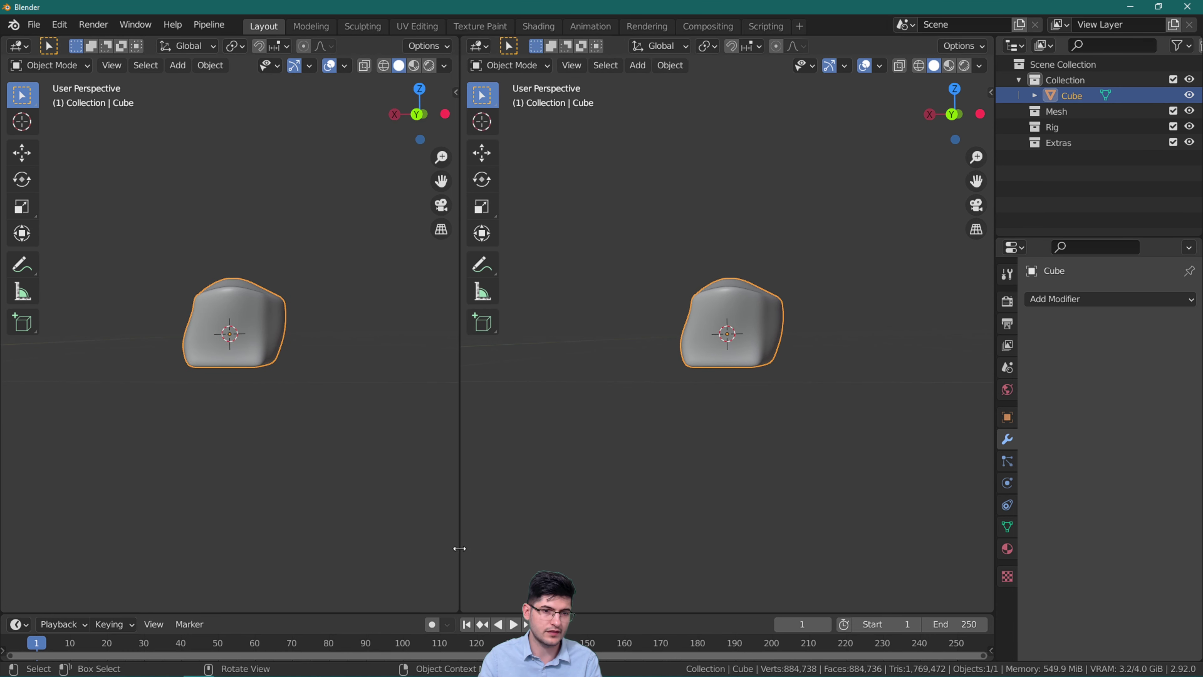
middle_drag(716, 312, 688, 308)
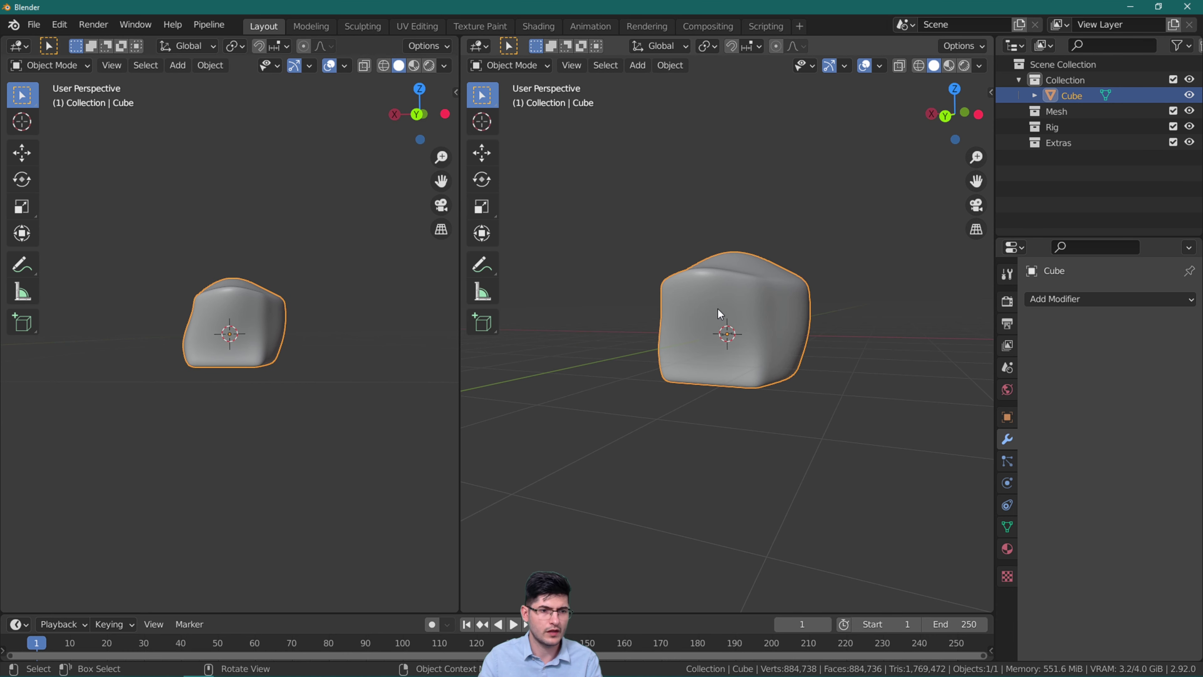
key(Tab)
key(Tab)
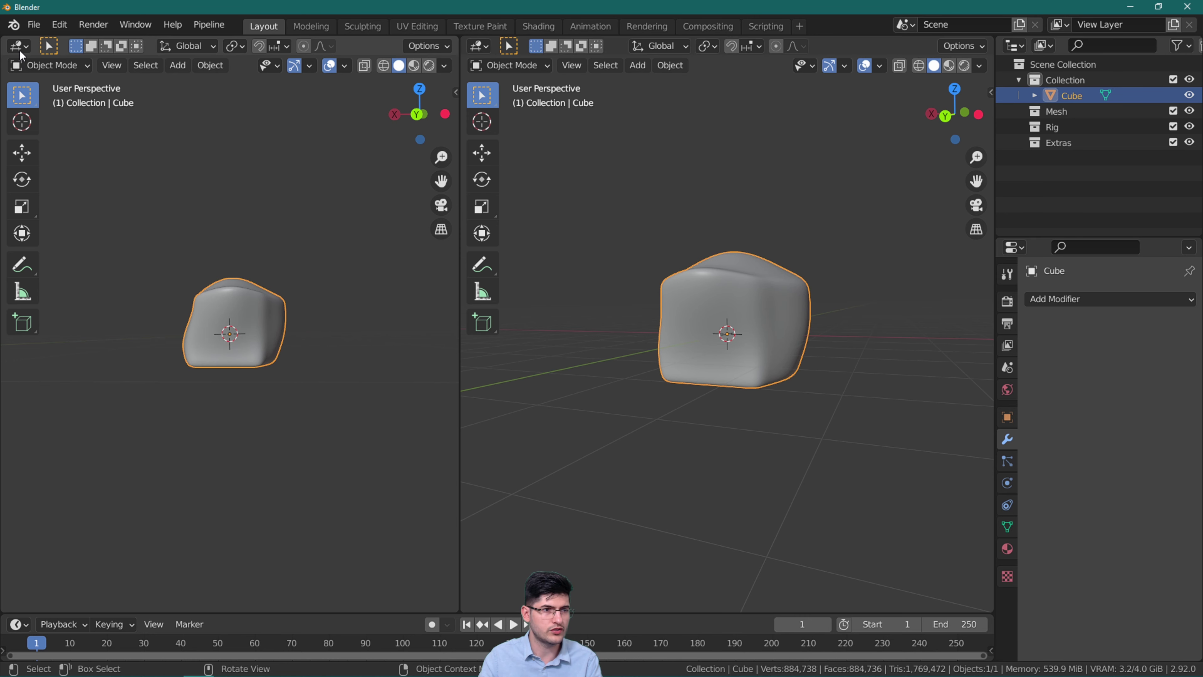
key(Tab)
click(19, 46)
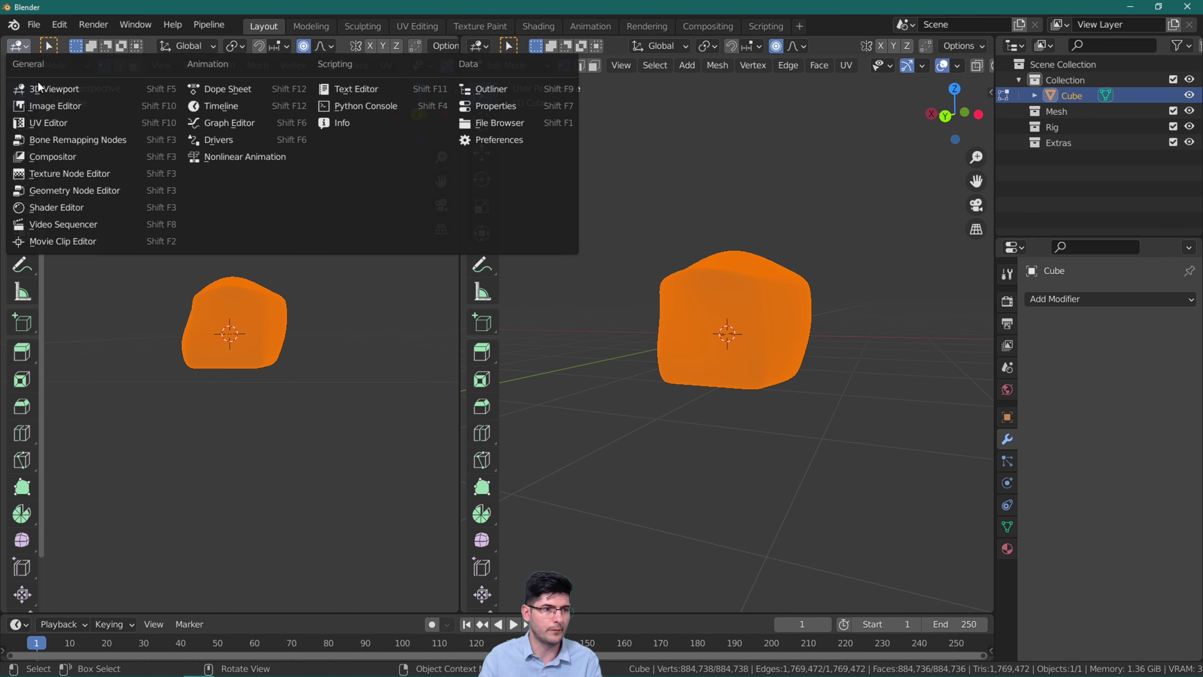
click(50, 125)
scroll(210, 354, up, 3)
key(Tab)
middle_drag(729, 313, 762, 291)
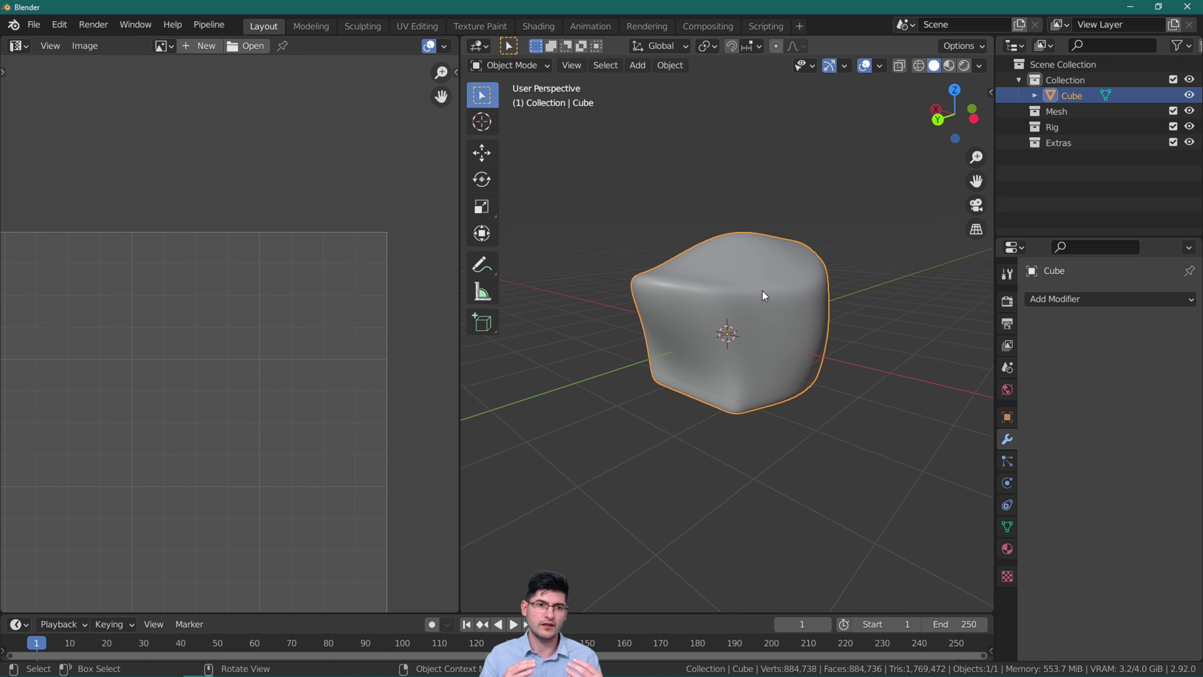
mouse_move(762, 290)
middle_down()
mouse_move(750, 267)
mouse_move(718, 282)
mouse_move(743, 284)
middle_up()
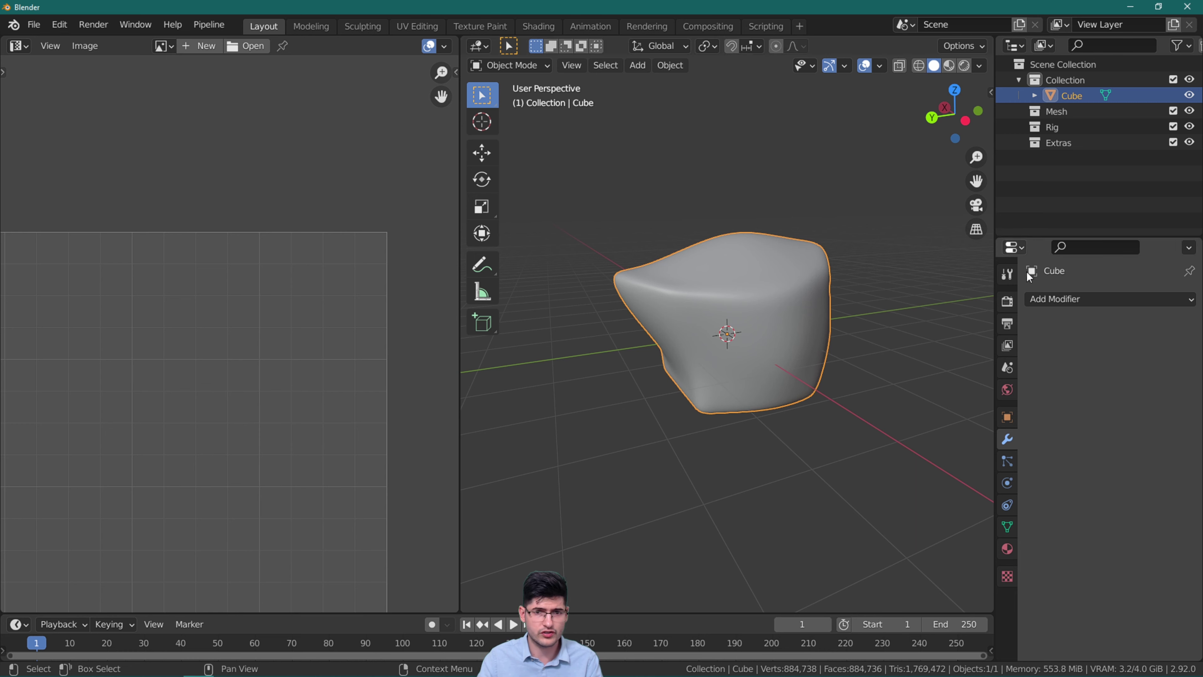
Rename the cube's material to Rock
click(1007, 549)
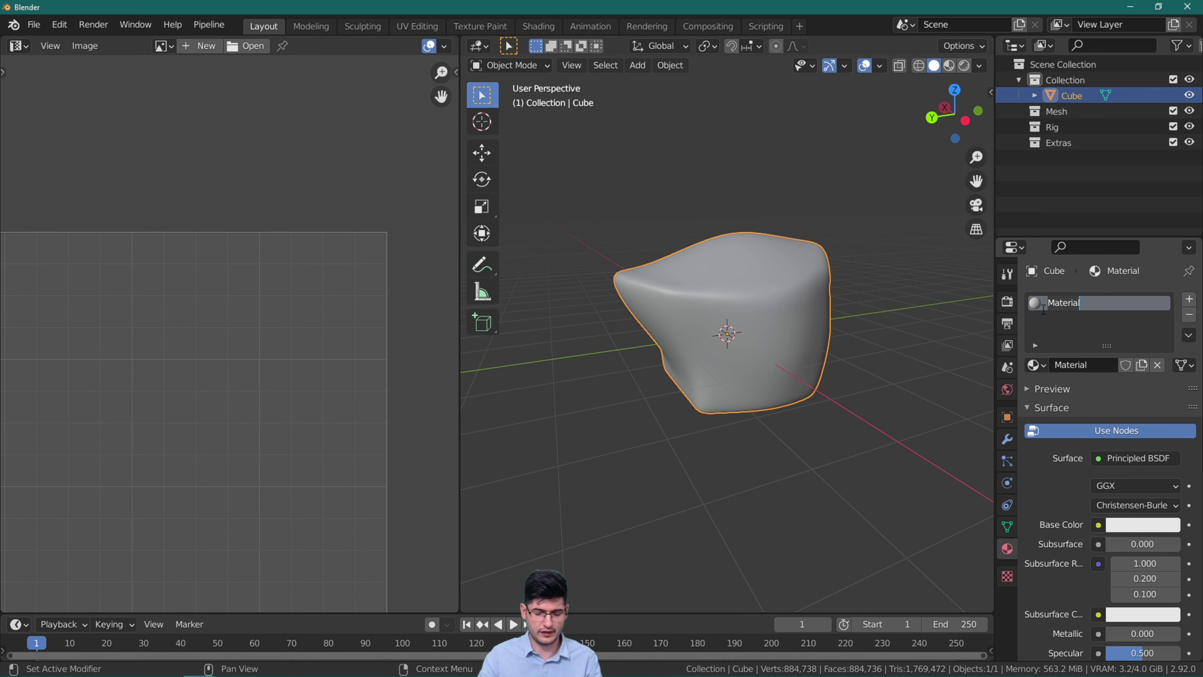
text(Rock)
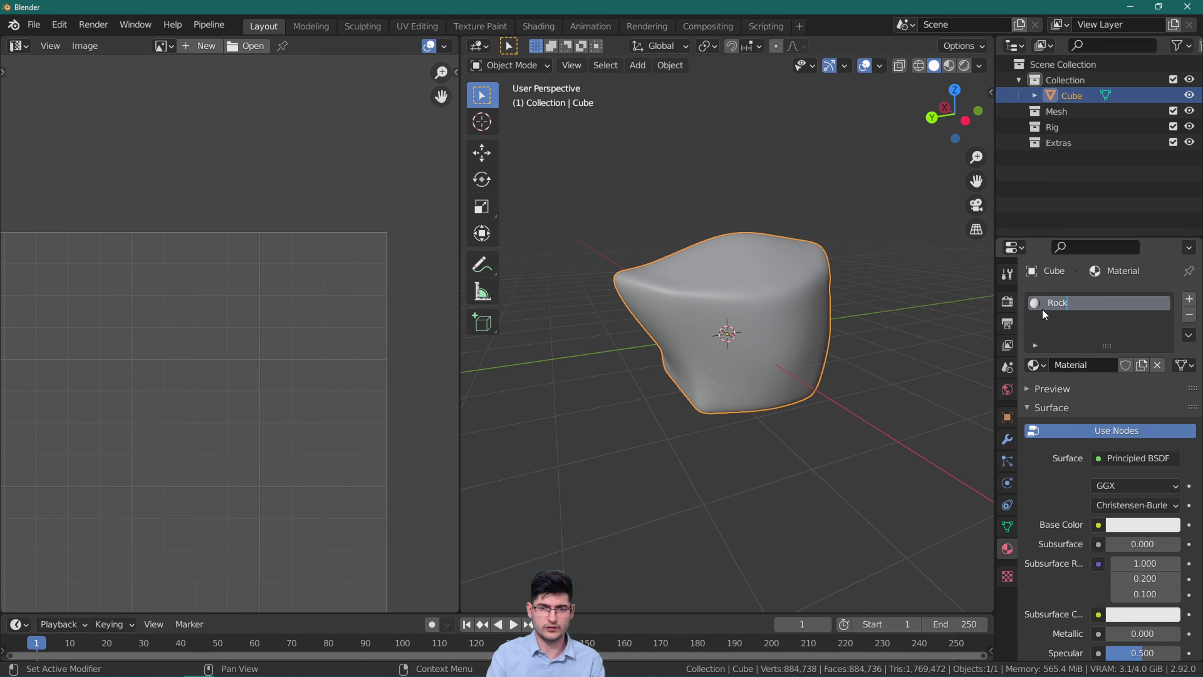
key(Return)
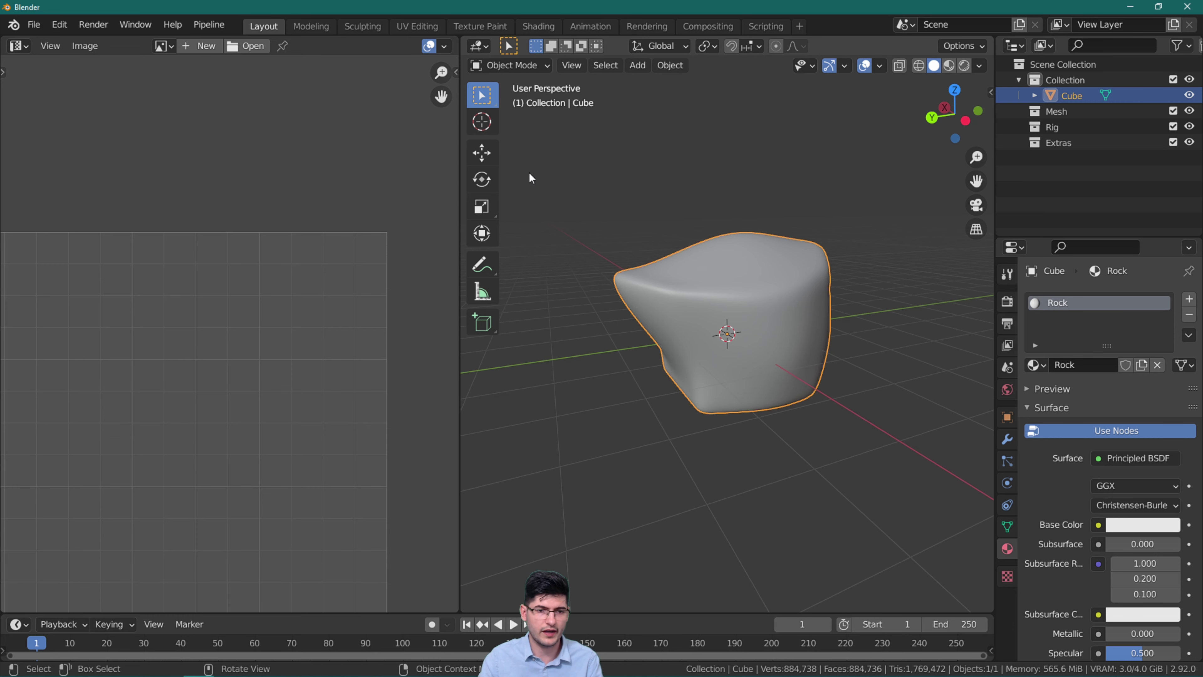
Export the rock as an FBX file named Rock_Nanite to the Downloads folder, limited to selected objects
click(33, 24)
mouse_move(87, 251)
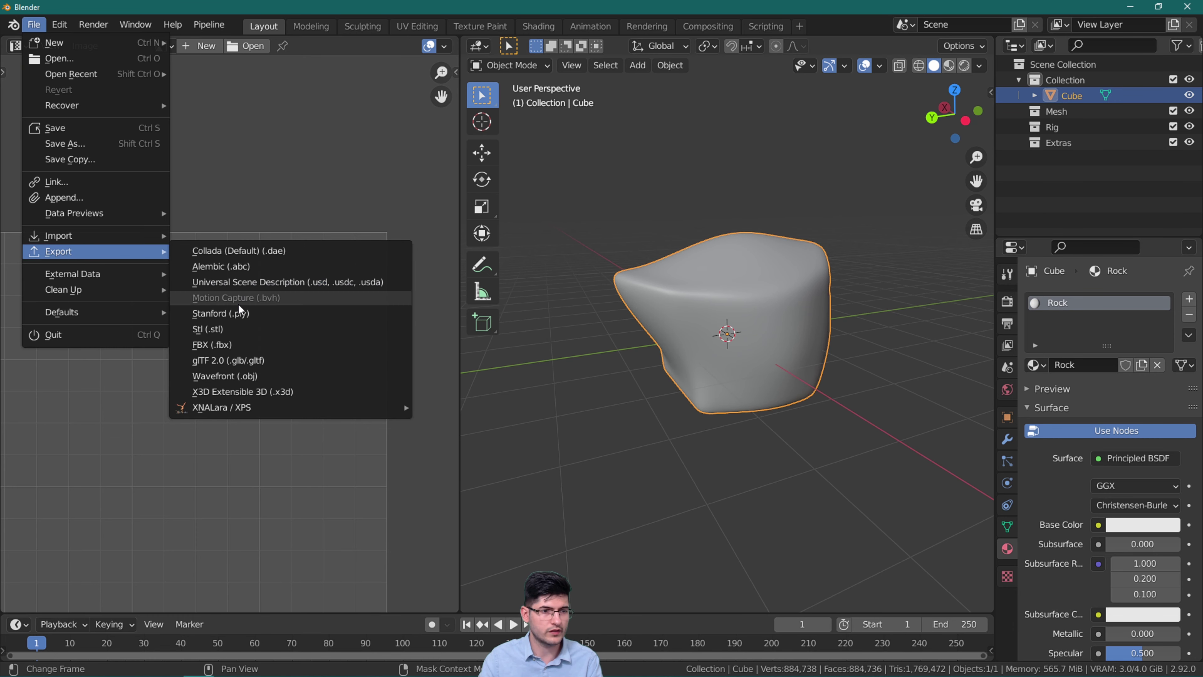
click(212, 345)
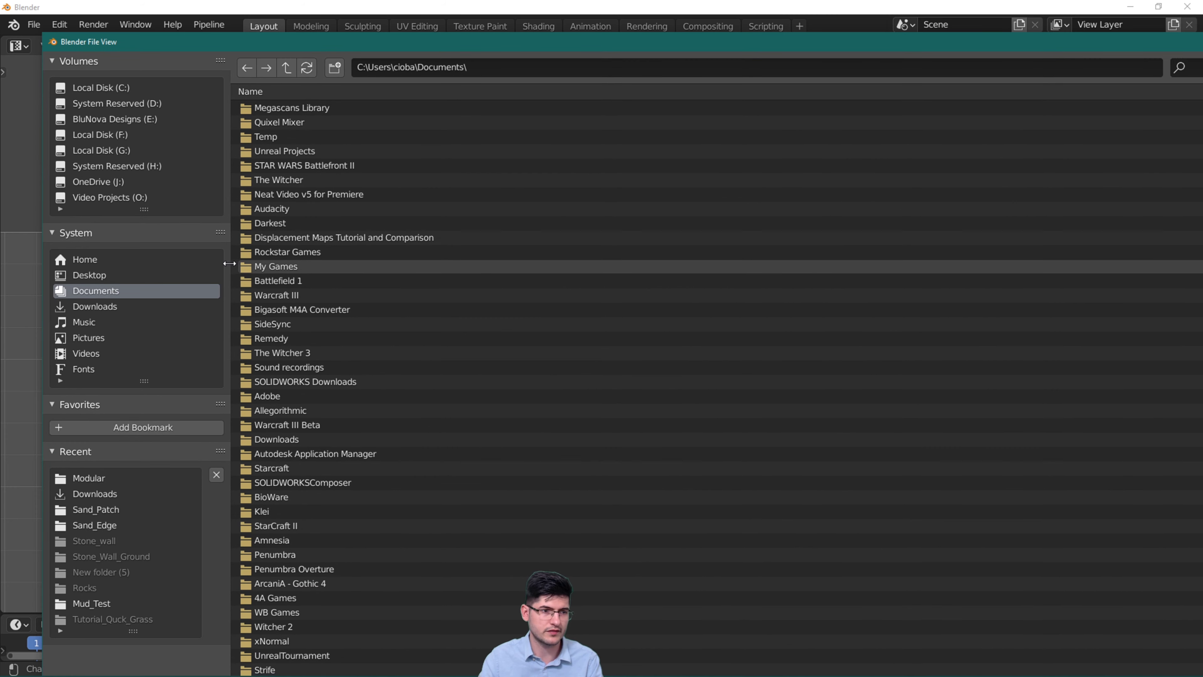
click(107, 306)
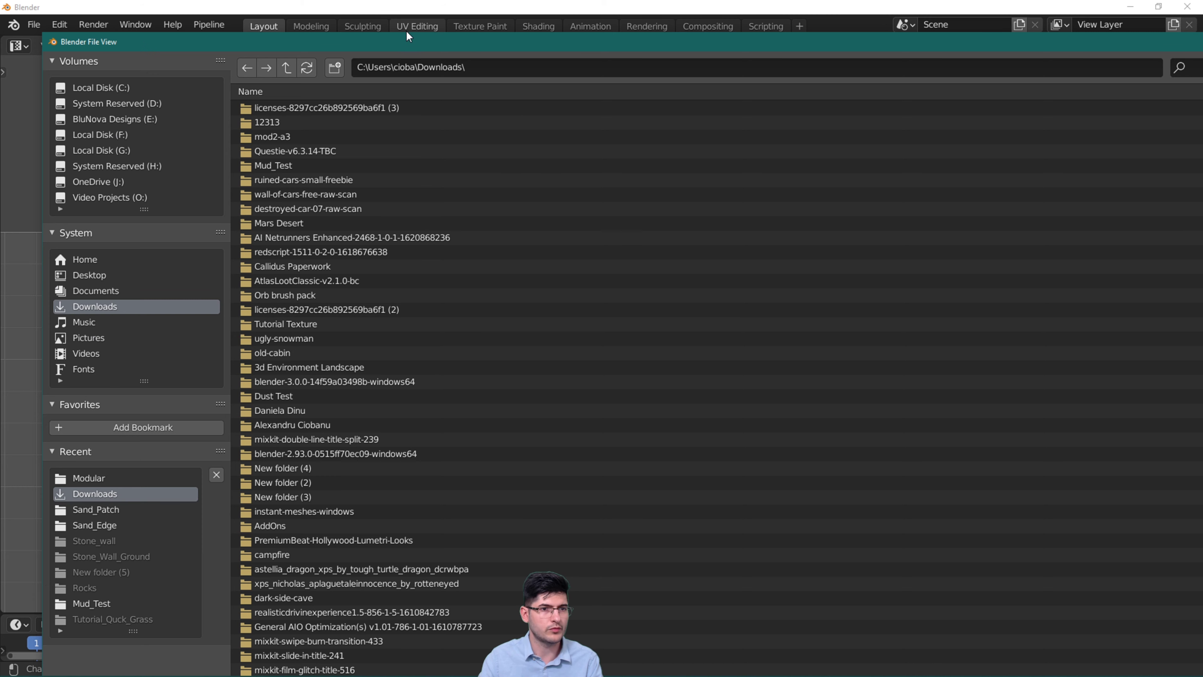
double_click(393, 41)
click(321, 660)
text(Ro)
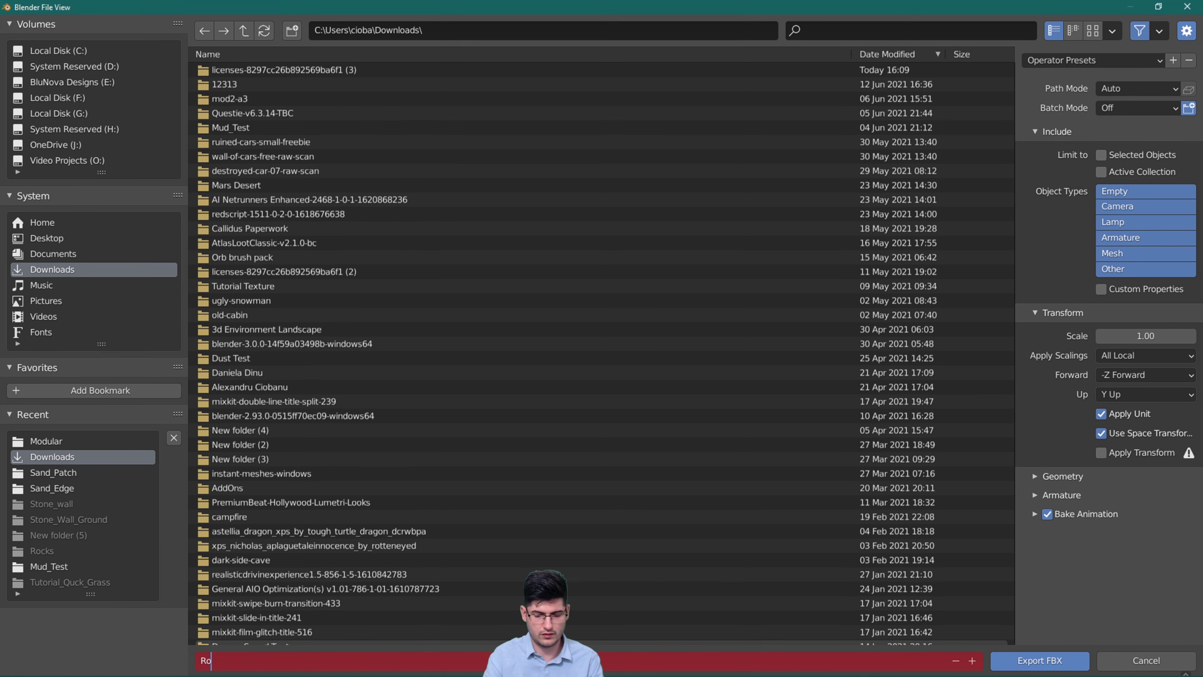
text(ck_Nanite)
key(Return)
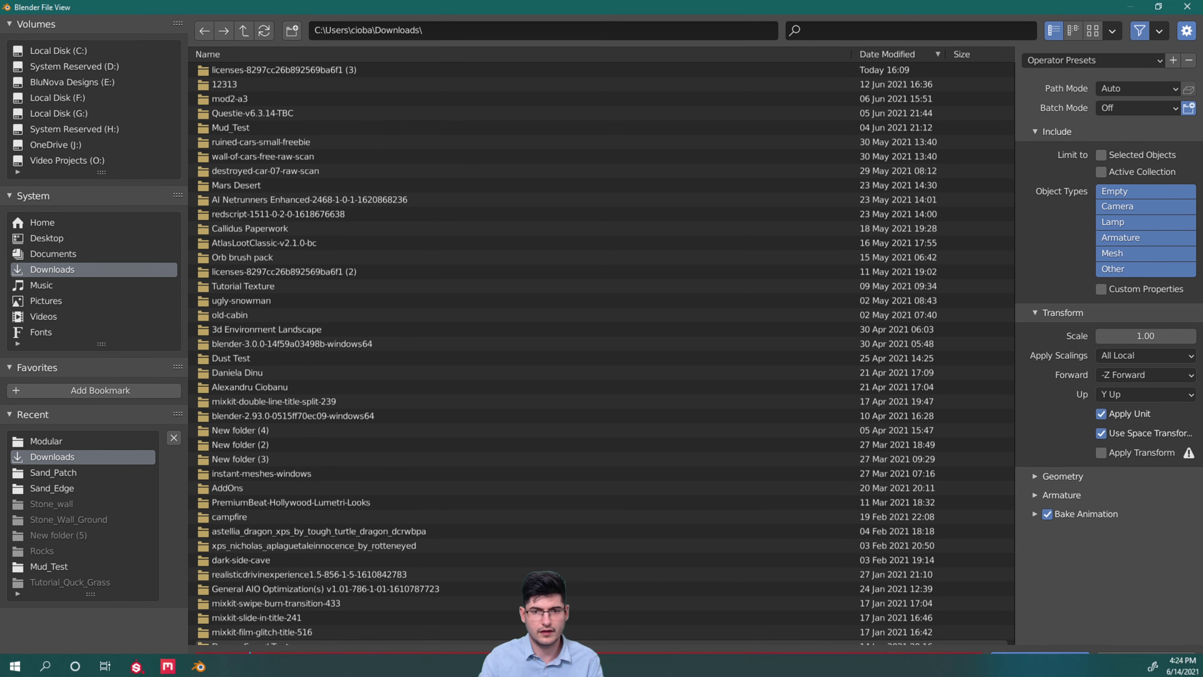
click(1127, 155)
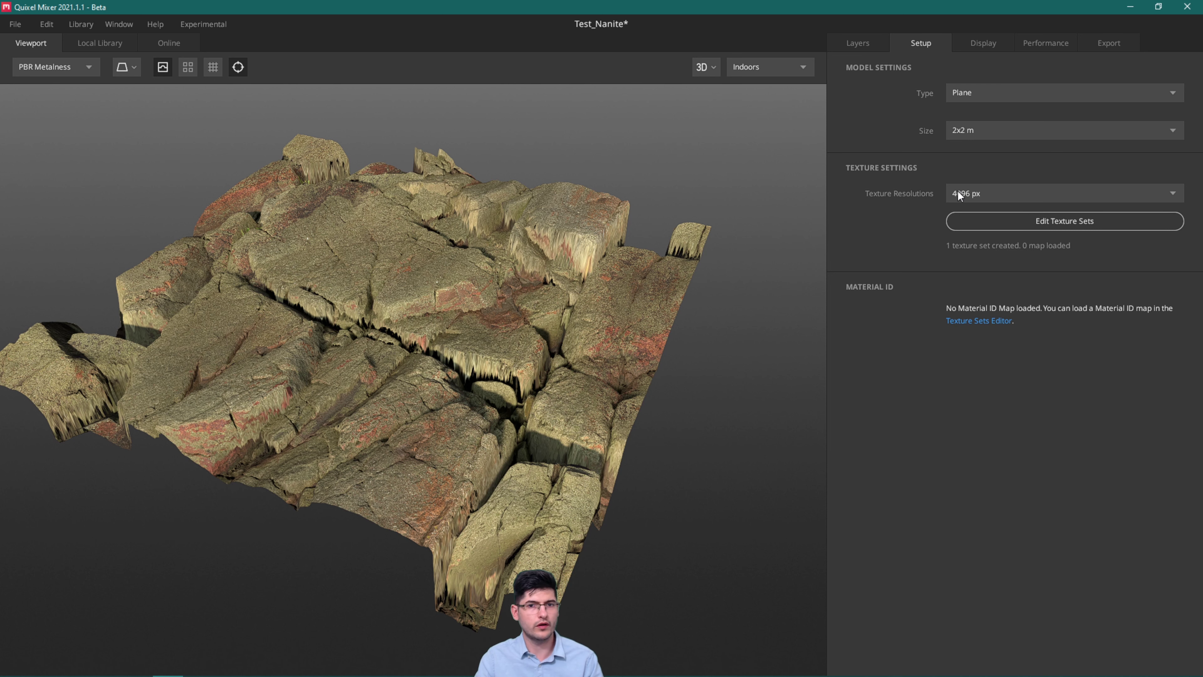
In Quixel Mixer, change the model type to Custom Model and load Rock_Nanite.fbx
click(1064, 92)
click(985, 145)
double_click(150, 139)
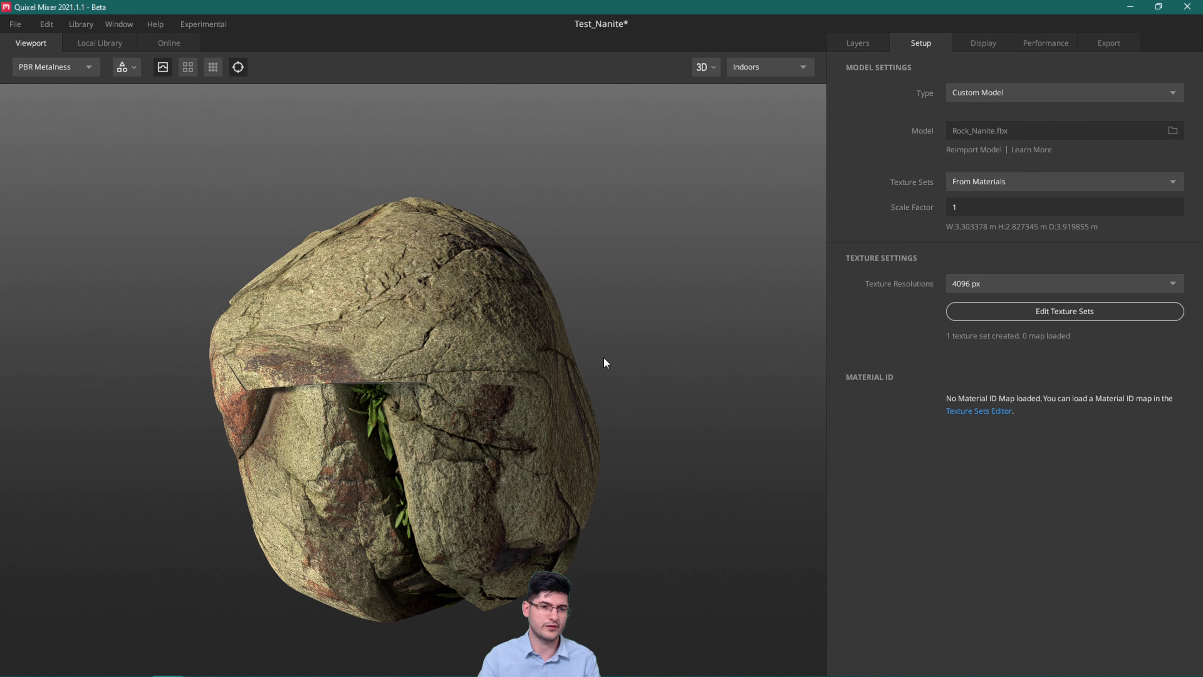
drag(605, 362, 905, 277)
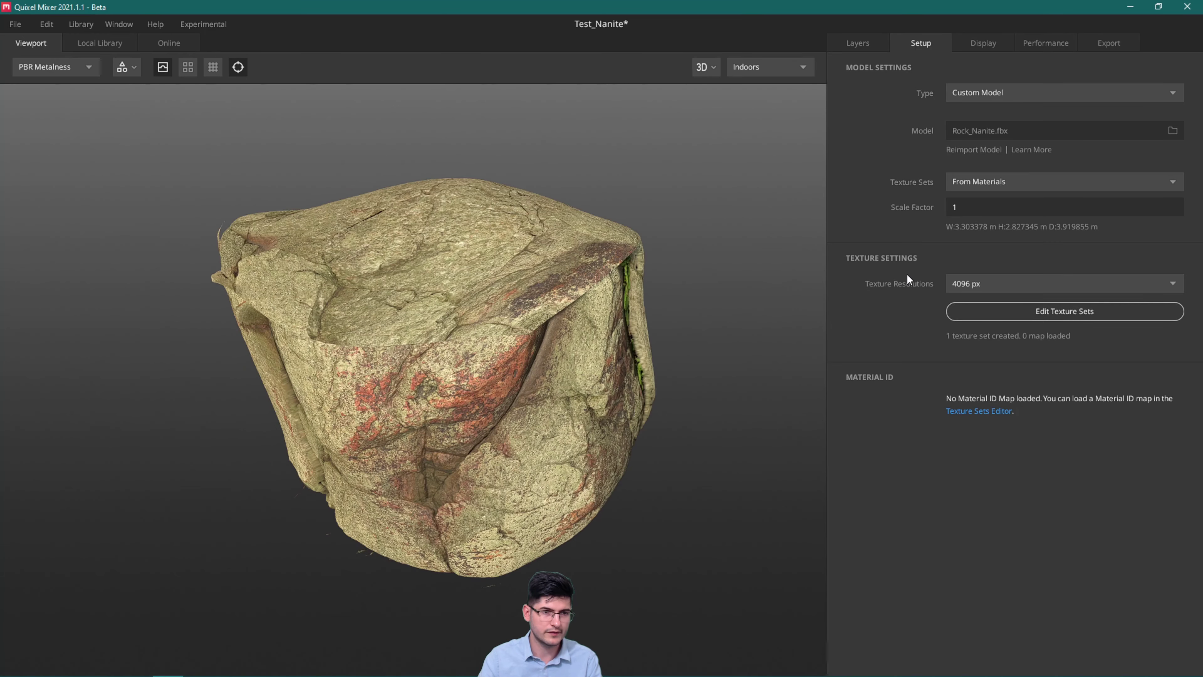
Change the placement of the Cracked Nordic Coastal Rocks 2 layer from Tiling to Box Projection
click(856, 42)
drag(409, 276, 636, 207)
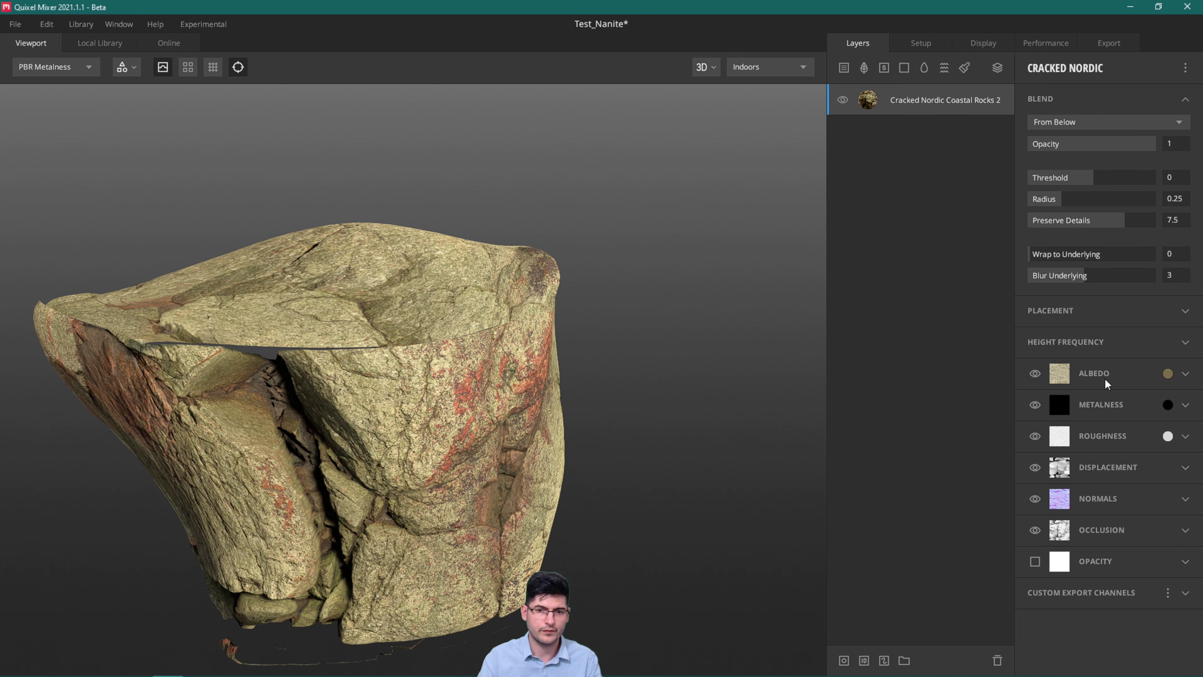
click(1061, 321)
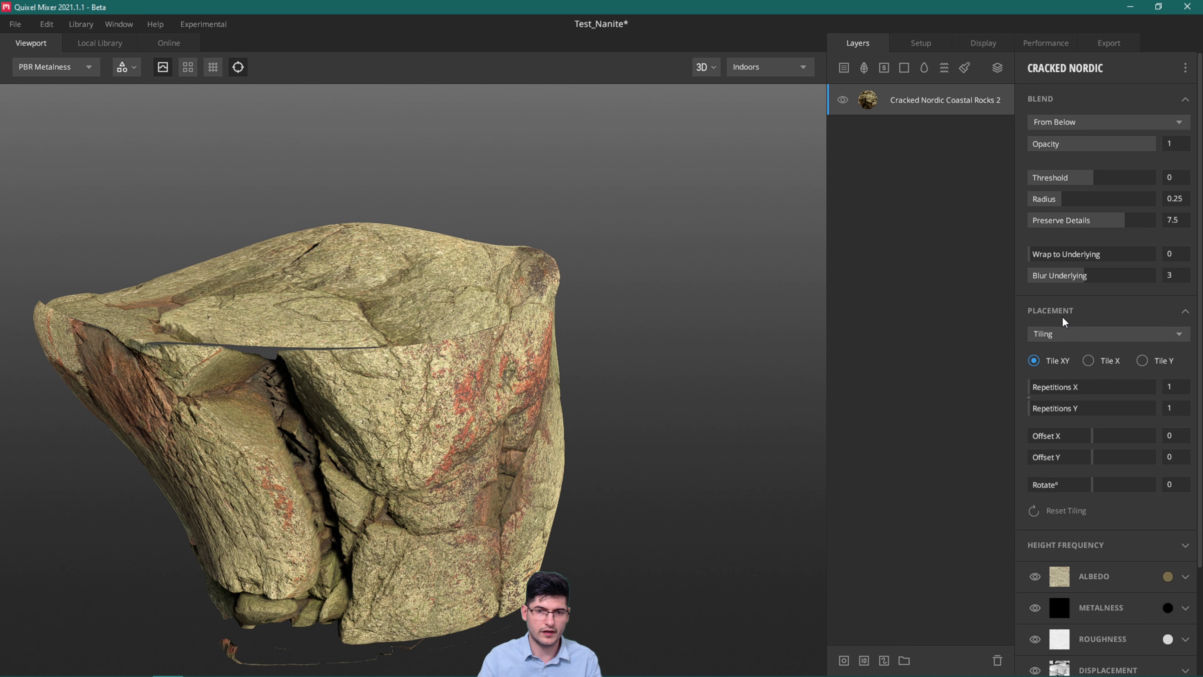
click(1069, 337)
click(1056, 392)
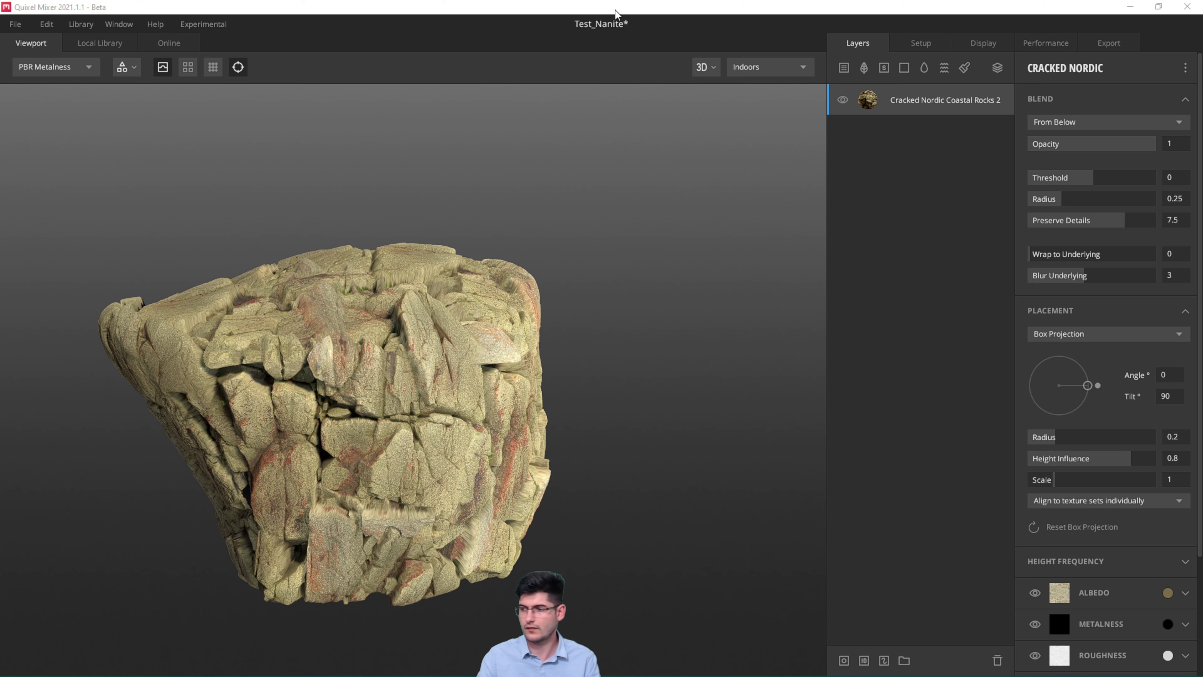
Inspect the box-projected rock up close and from several angles for displacement detail and stretched areas
click(615, 10)
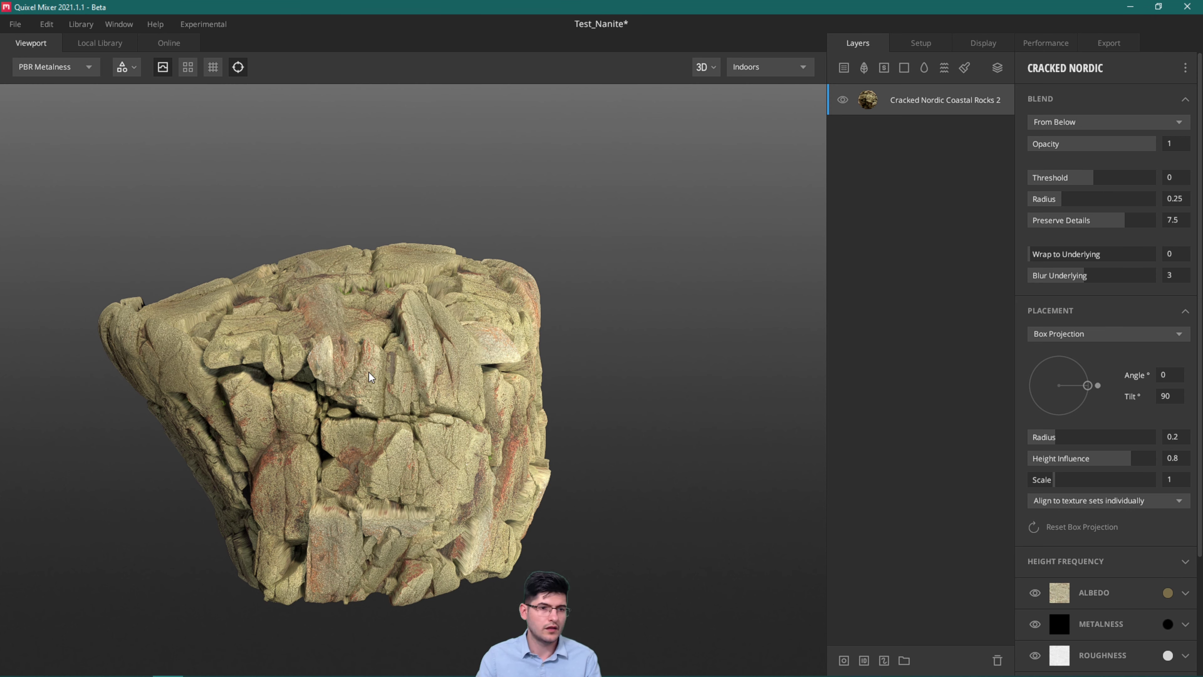
drag(367, 264, 765, 304)
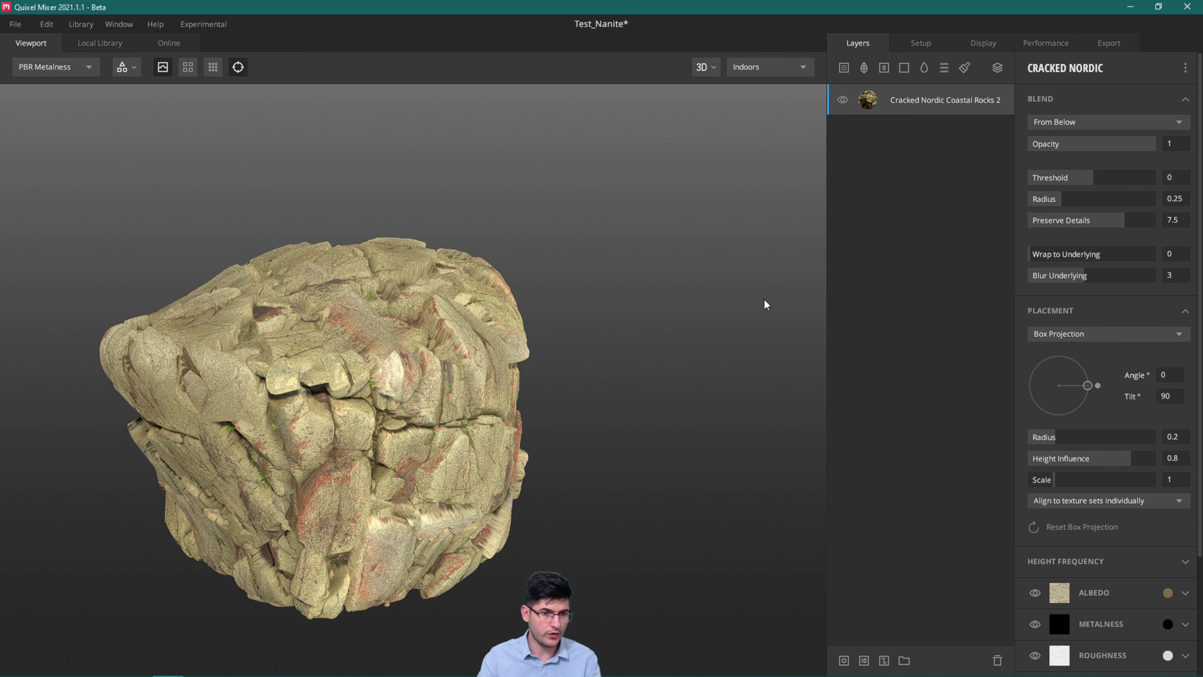
scroll(442, 425, down, 5)
drag(441, 425, 355, 409)
scroll(367, 384, up, 2)
scroll(367, 384, down, 3)
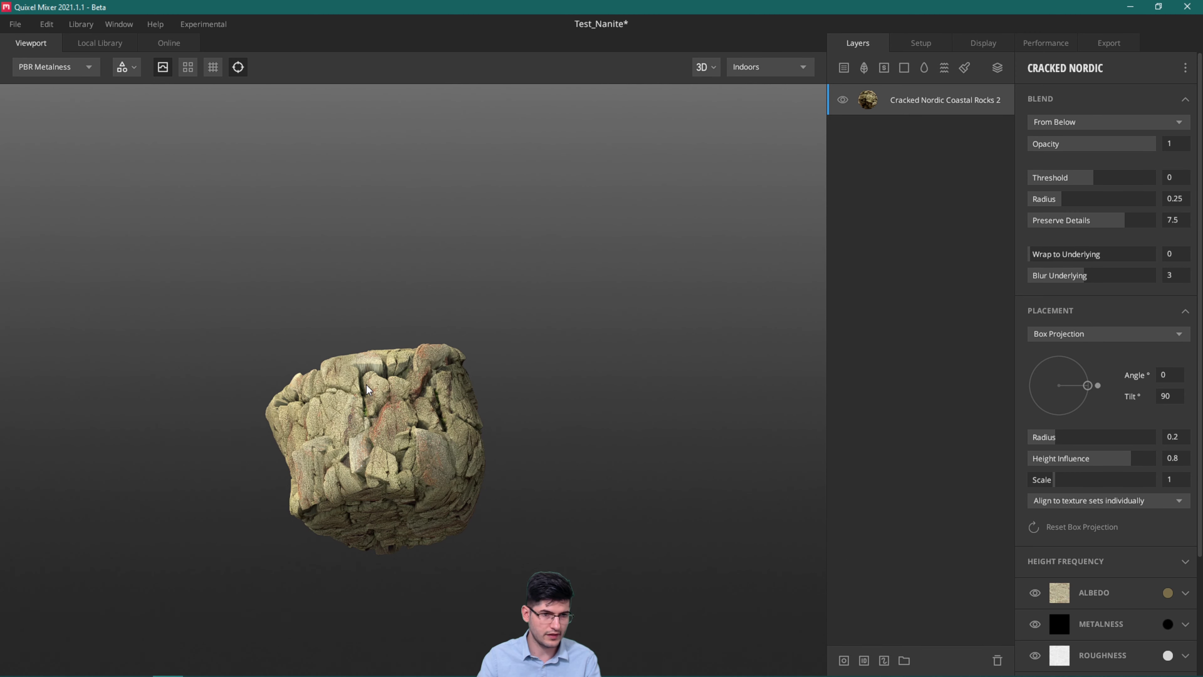
scroll(366, 385, up, 8)
drag(442, 405, 285, 378)
scroll(308, 378, up, 3)
scroll(338, 377, down, 10)
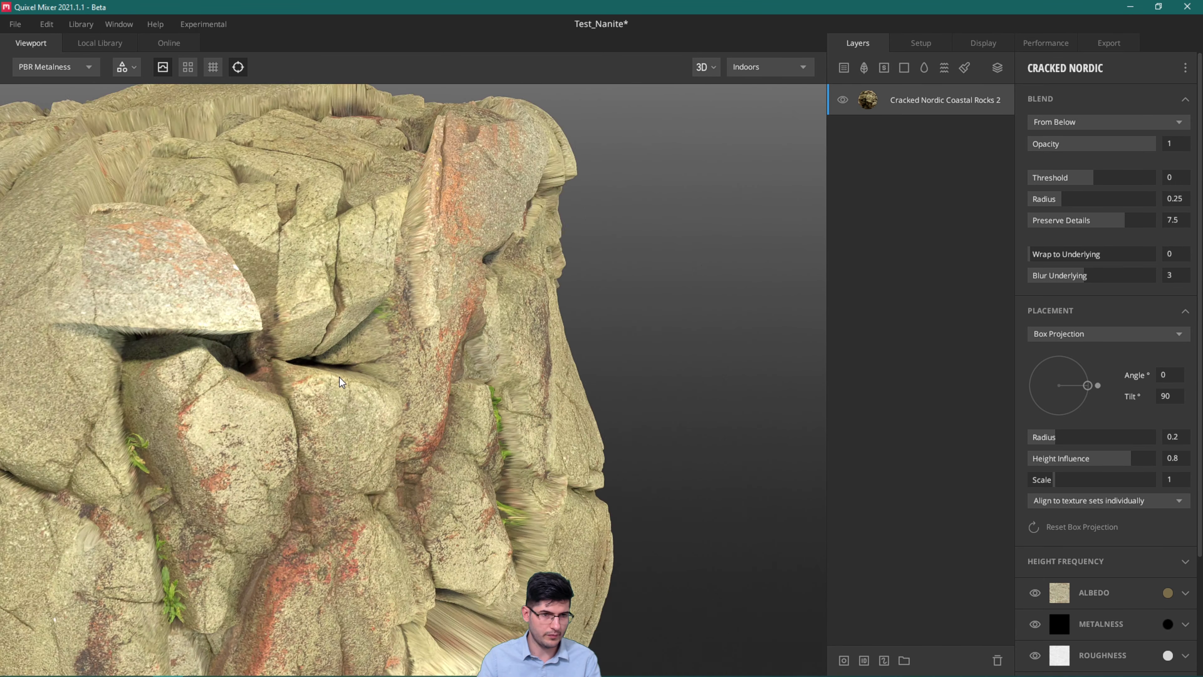
scroll(369, 360, up, 3)
scroll(394, 370, up, 3)
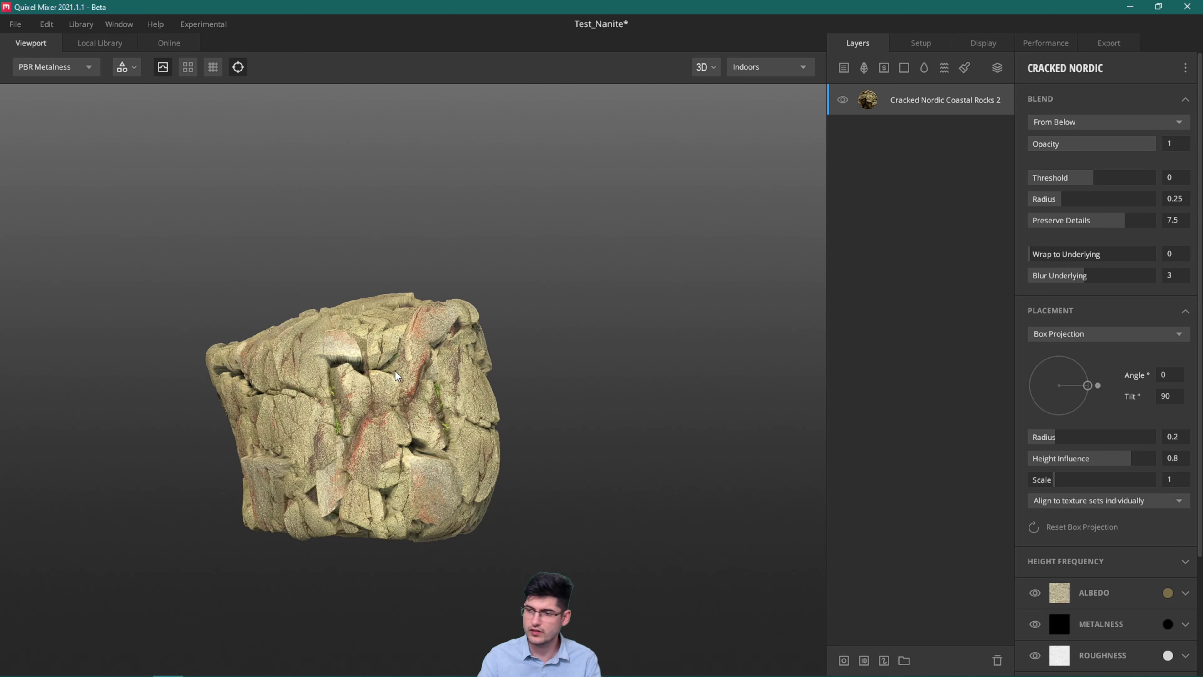
scroll(394, 371, up, 5)
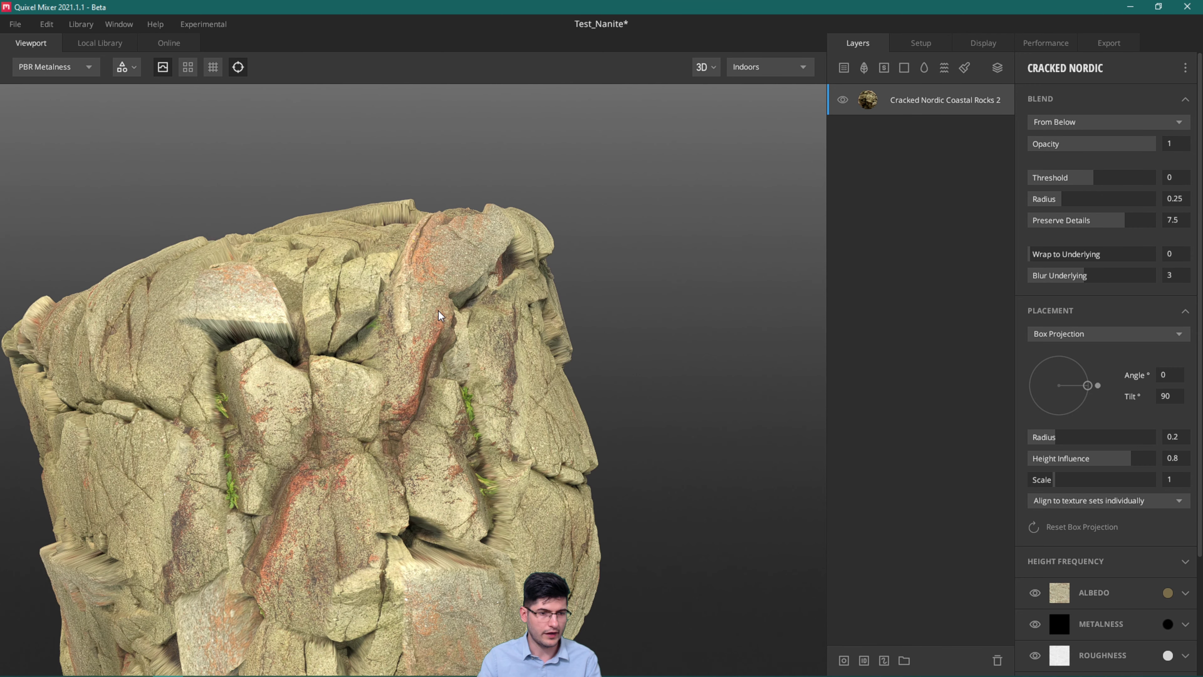
scroll(512, 278, down, 1)
scroll(547, 266, down, 2)
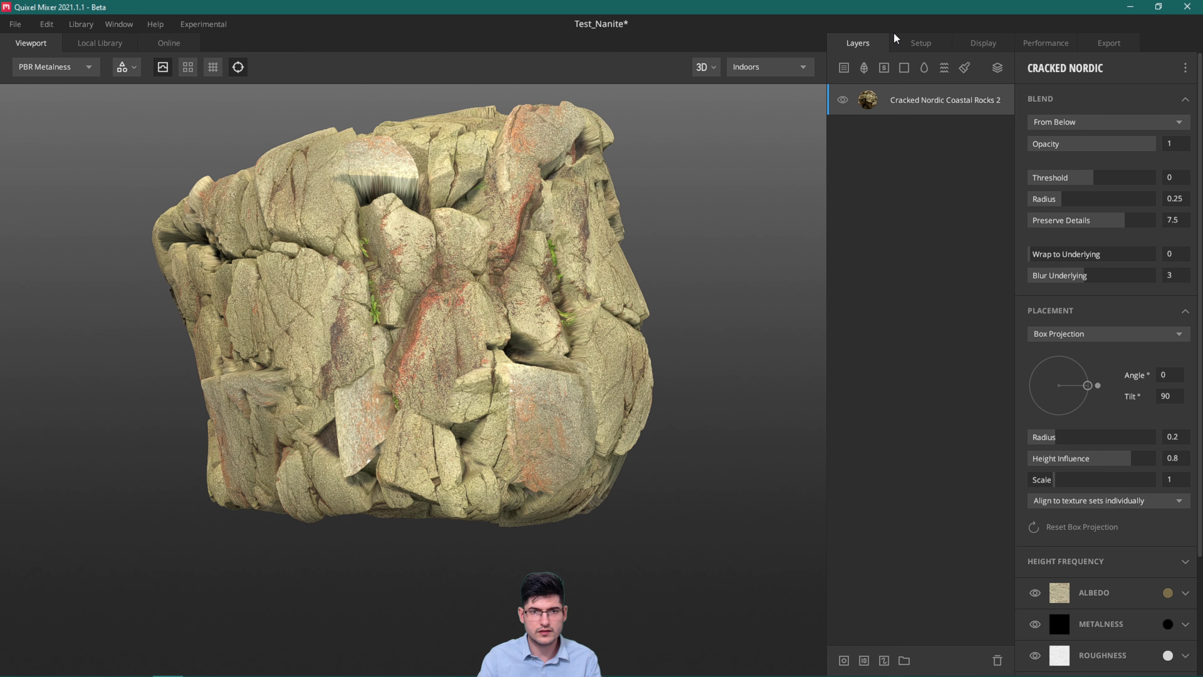
Set the custom model's scale factor to 0.5 in the model settings
click(919, 44)
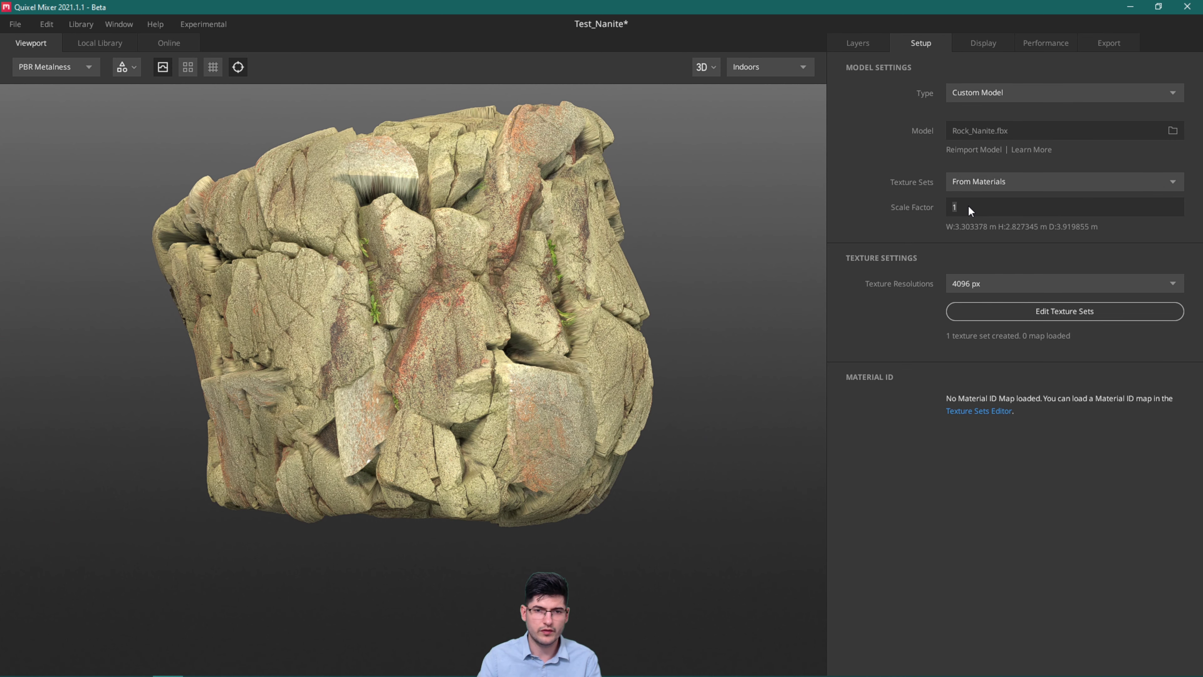
text(0.5)
key(Return)
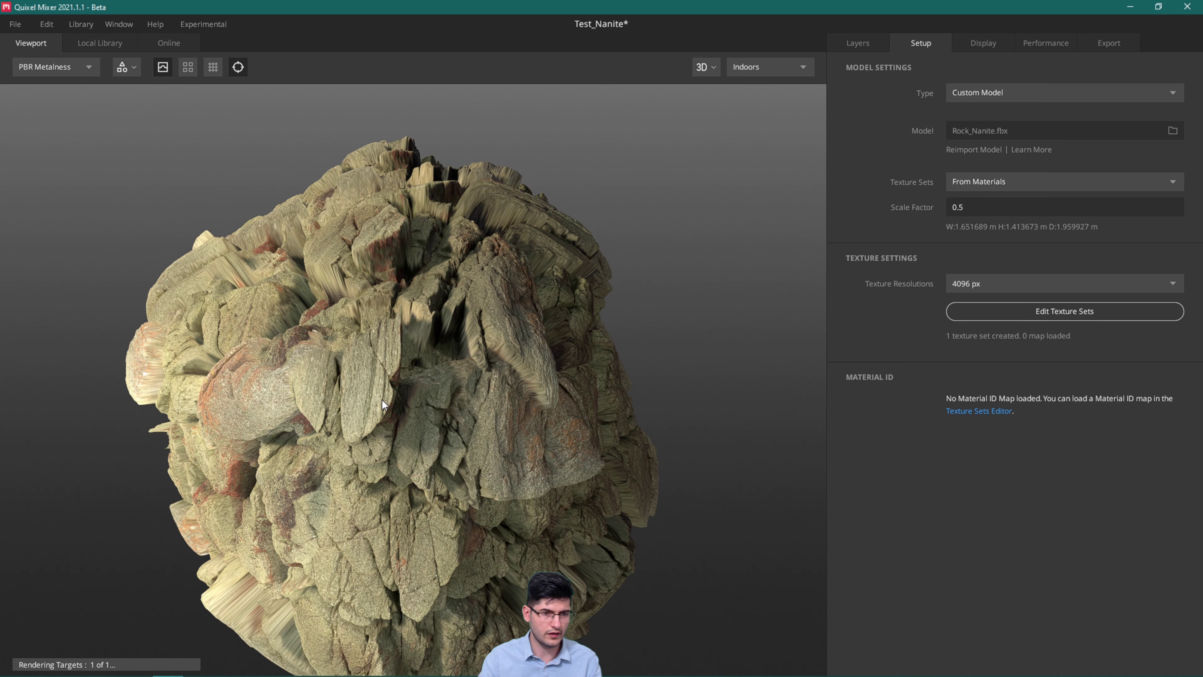
Examine the rescaled rock from all sides, checking the displacement strength and texture stretching
drag(382, 399, 453, 349)
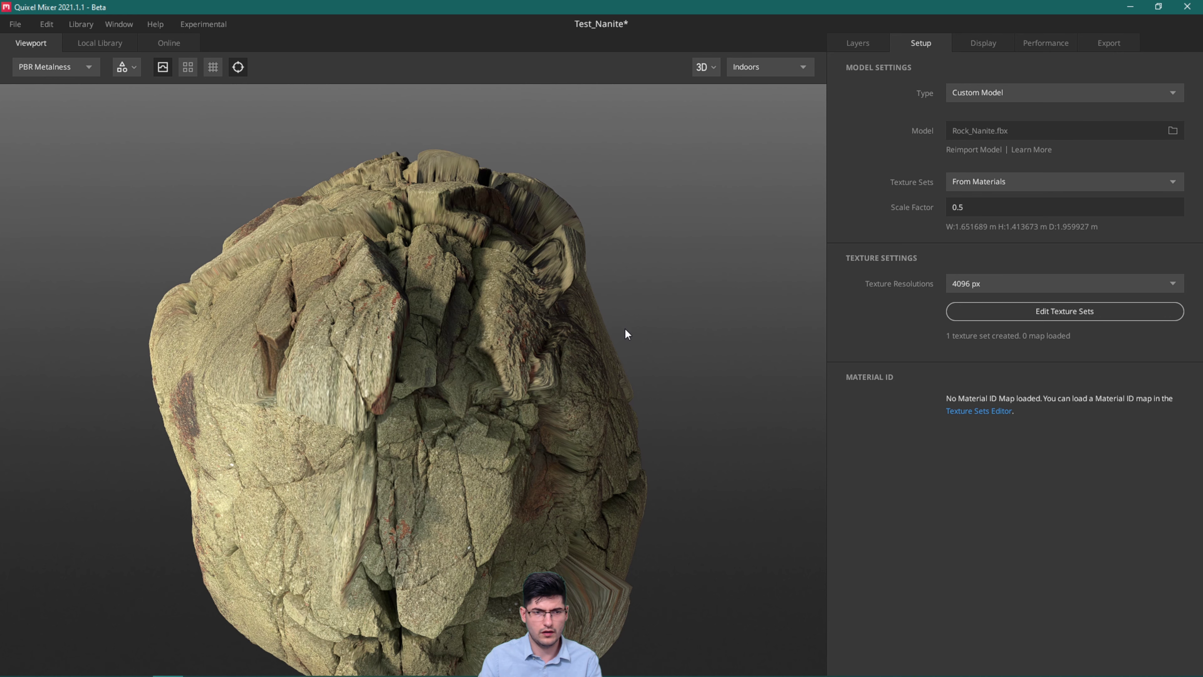
drag(625, 329, 663, 320)
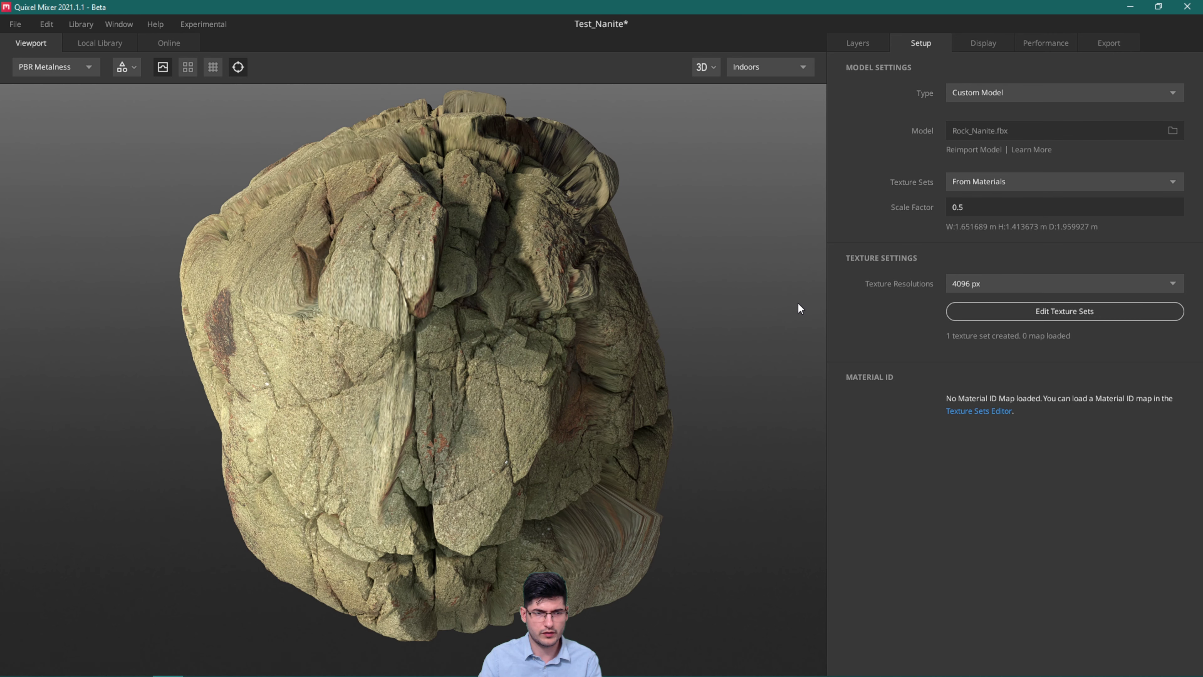
drag(708, 340, 49, 377)
scroll(378, 310, down, 8)
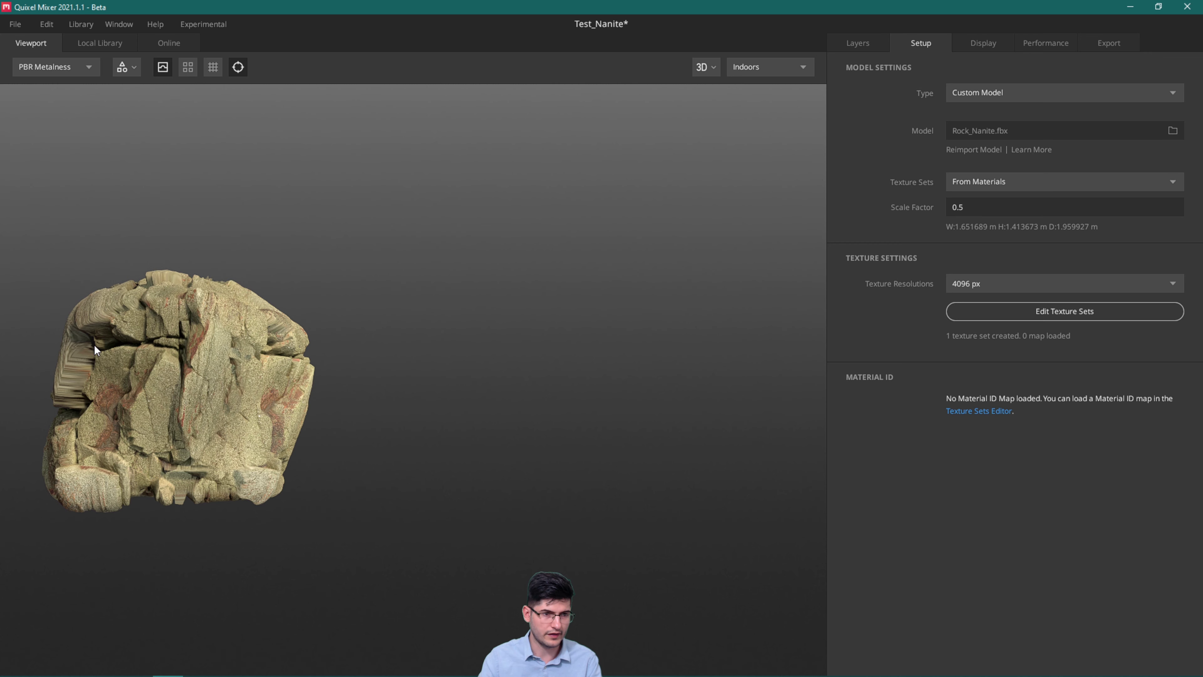
middle_drag(461, 331, 497, 319)
drag(496, 319, 638, 373)
scroll(638, 373, down, 2)
shift+right_drag(420, 366, 1089, 311)
scroll(547, 359, down, 4)
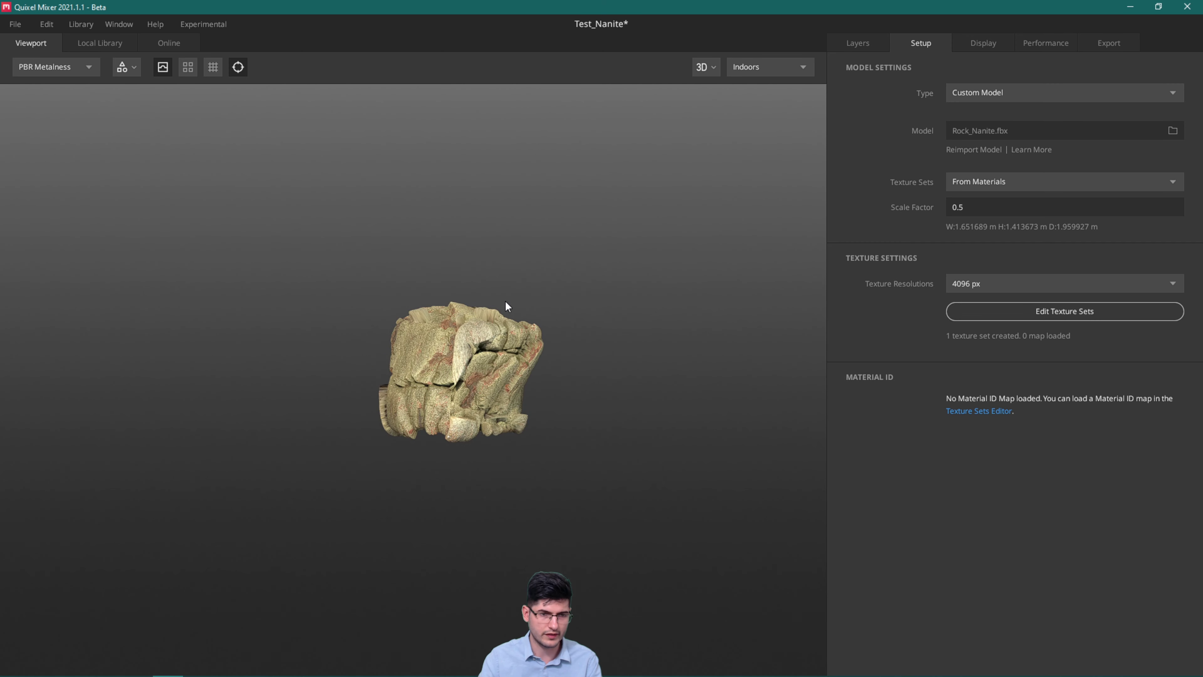
scroll(526, 398, up, 8)
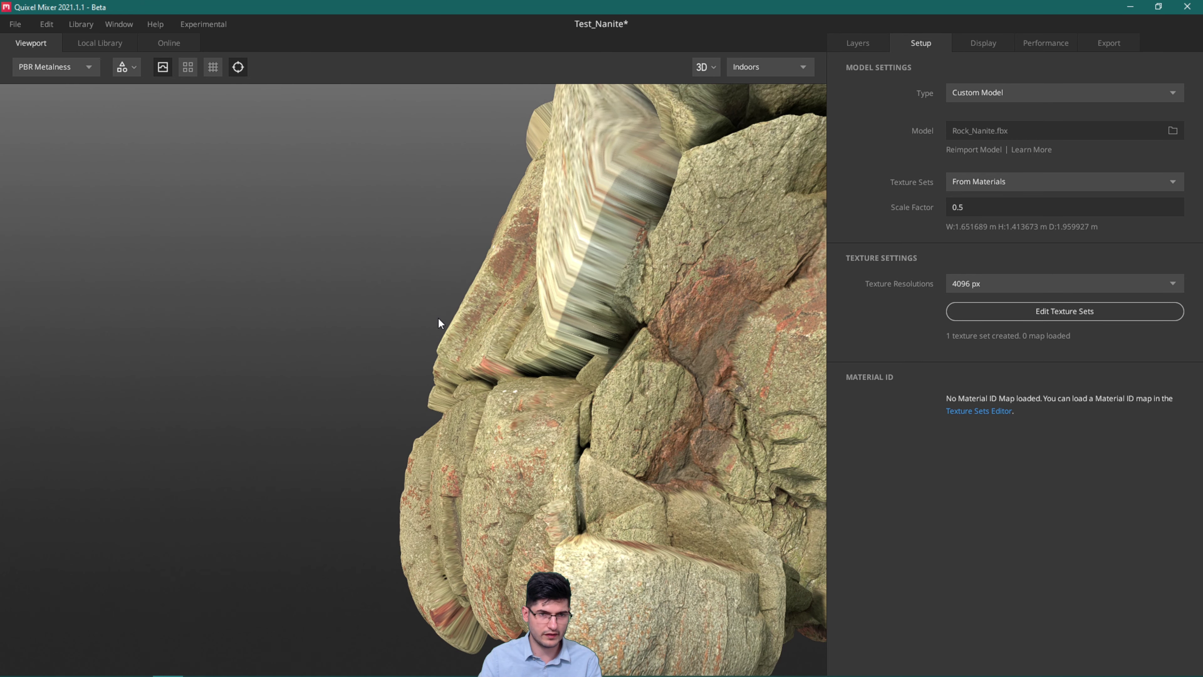
scroll(440, 317, up, 3)
scroll(456, 312, down, 8)
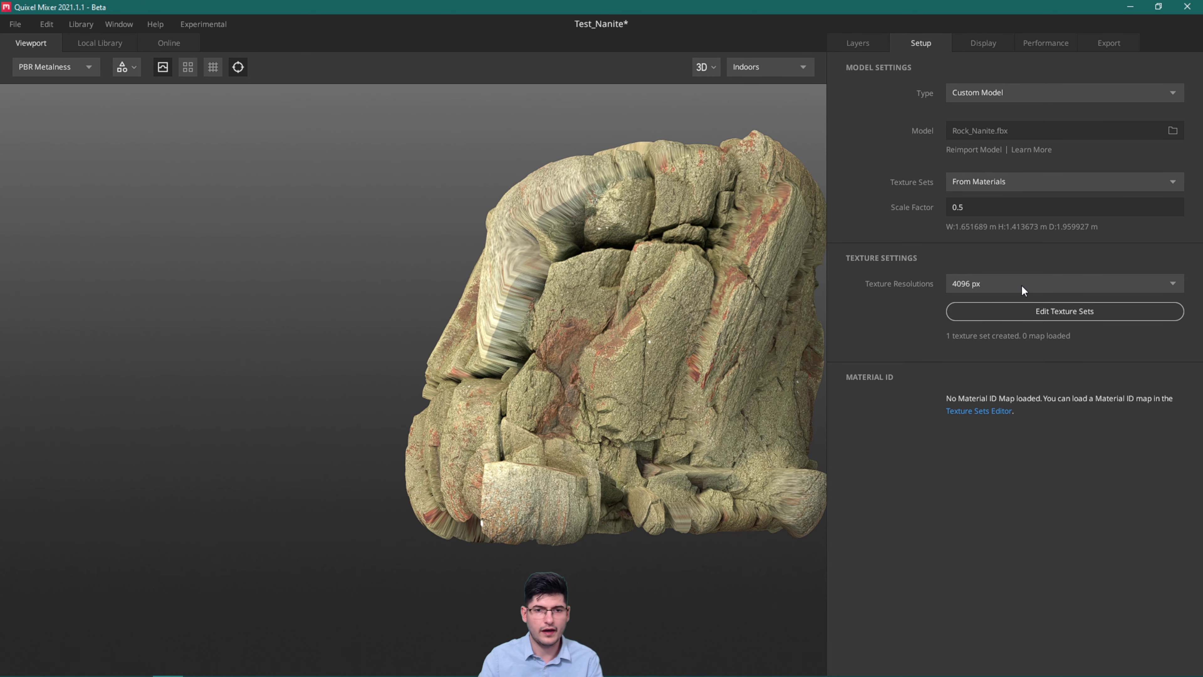
Set the High Frequency of the rock layer's height to 0.299
click(852, 45)
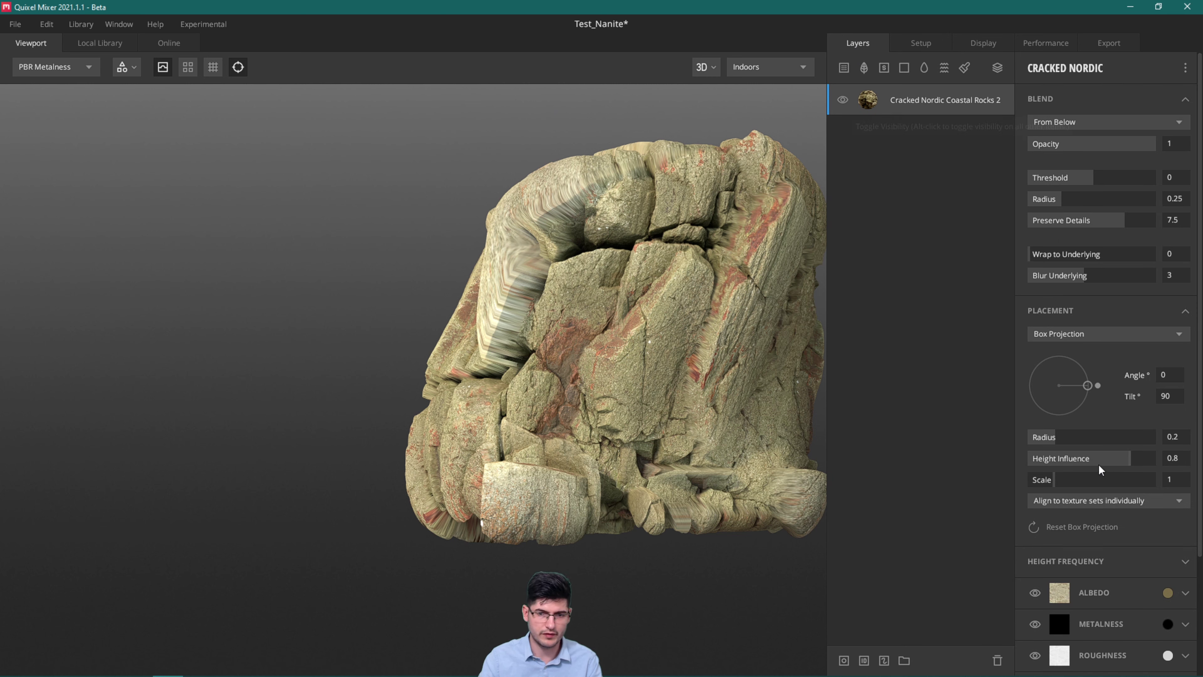
click(1064, 310)
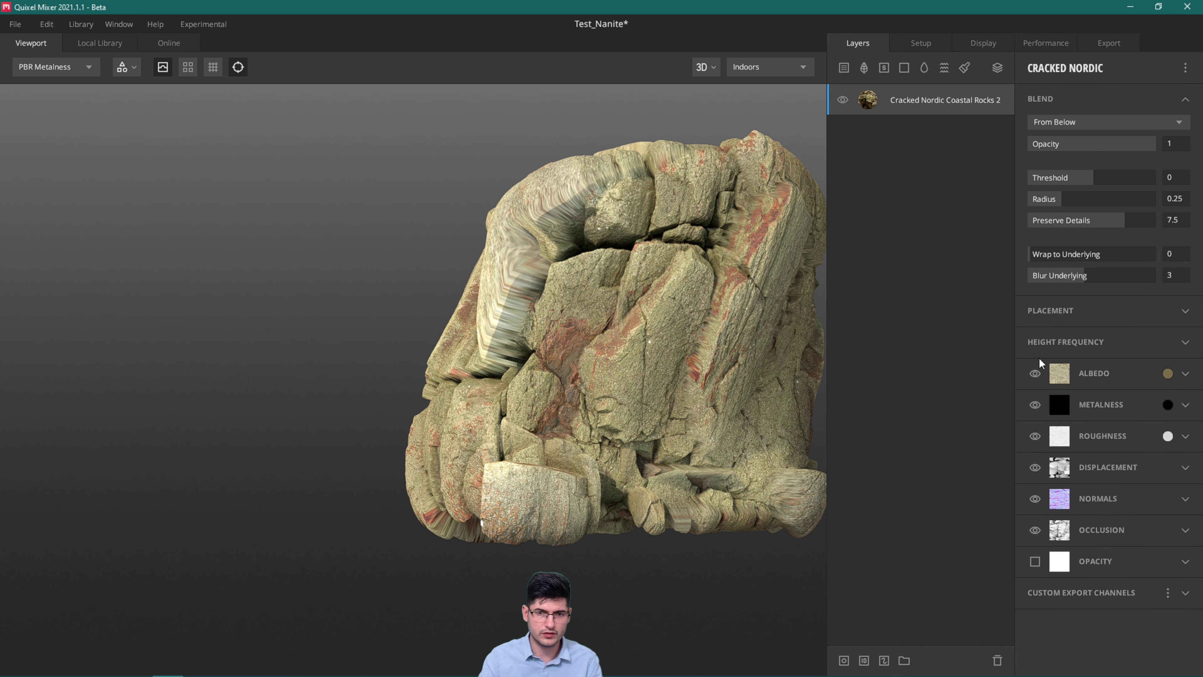
click(1066, 343)
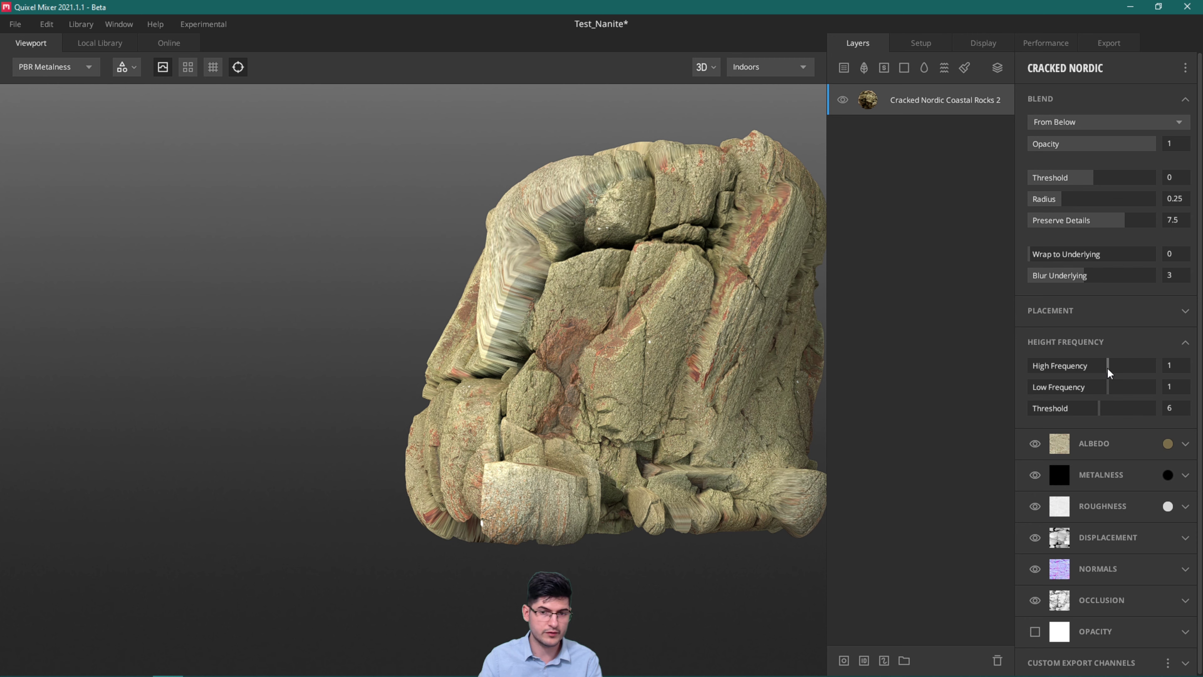
drag(1109, 364, 1120, 364)
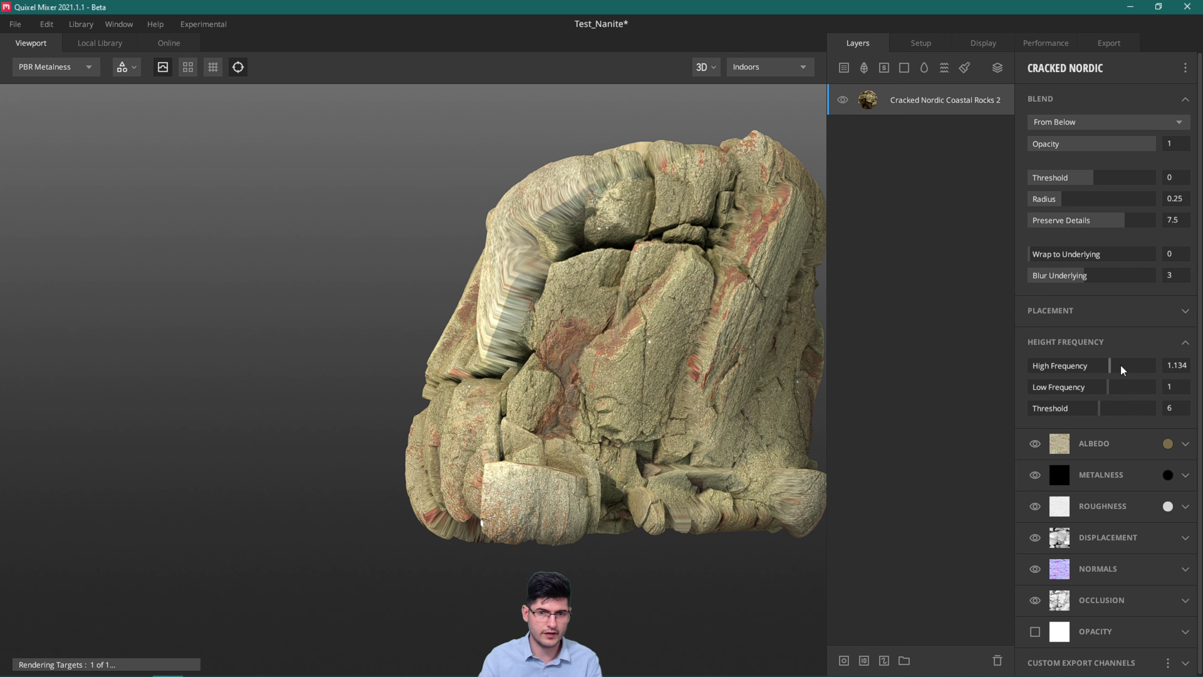
click(1115, 366)
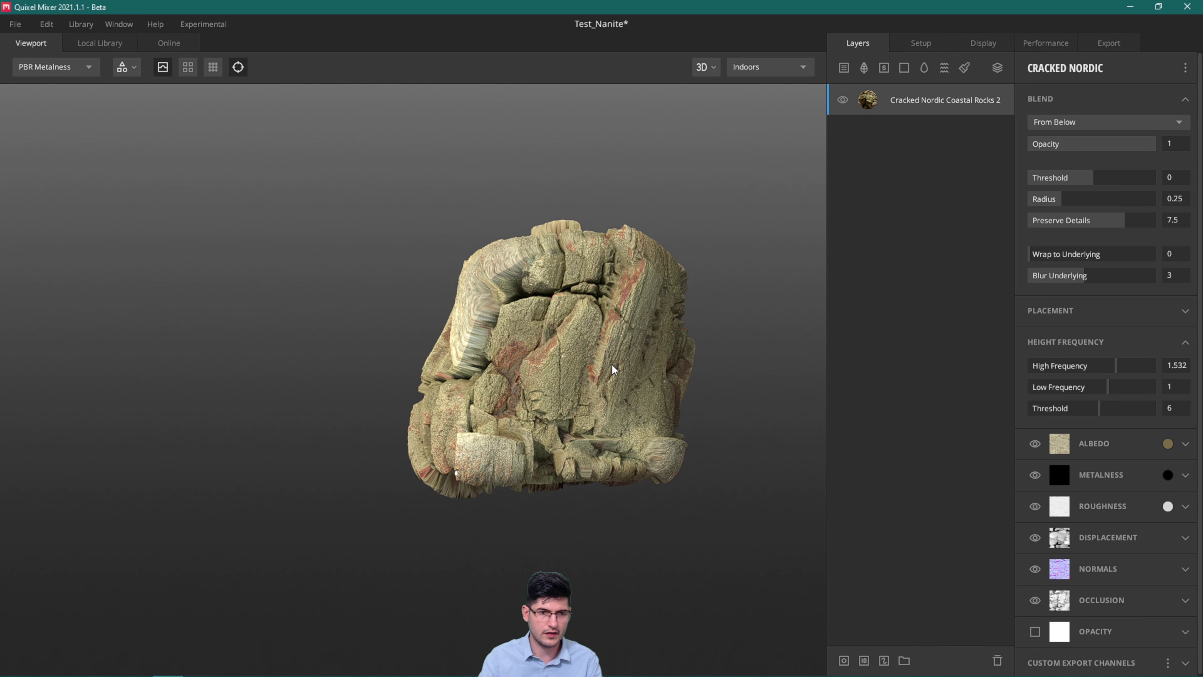
scroll(566, 392, up, 5)
drag(1115, 365, 1088, 369)
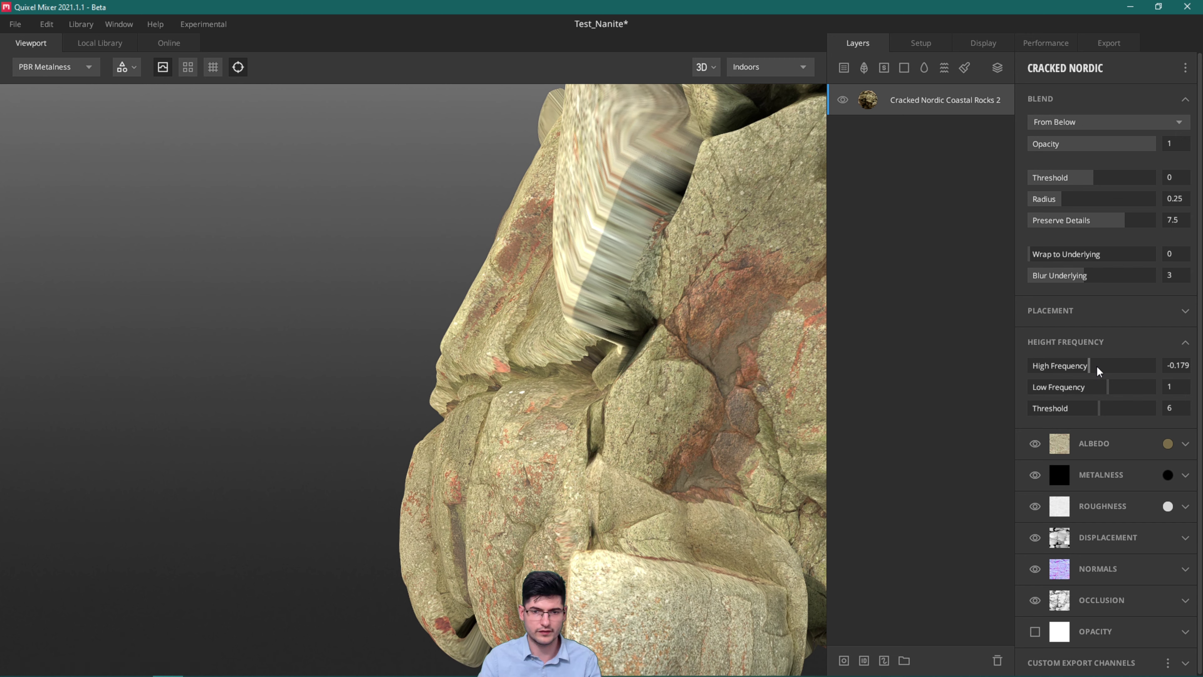
drag(1087, 370, 1097, 366)
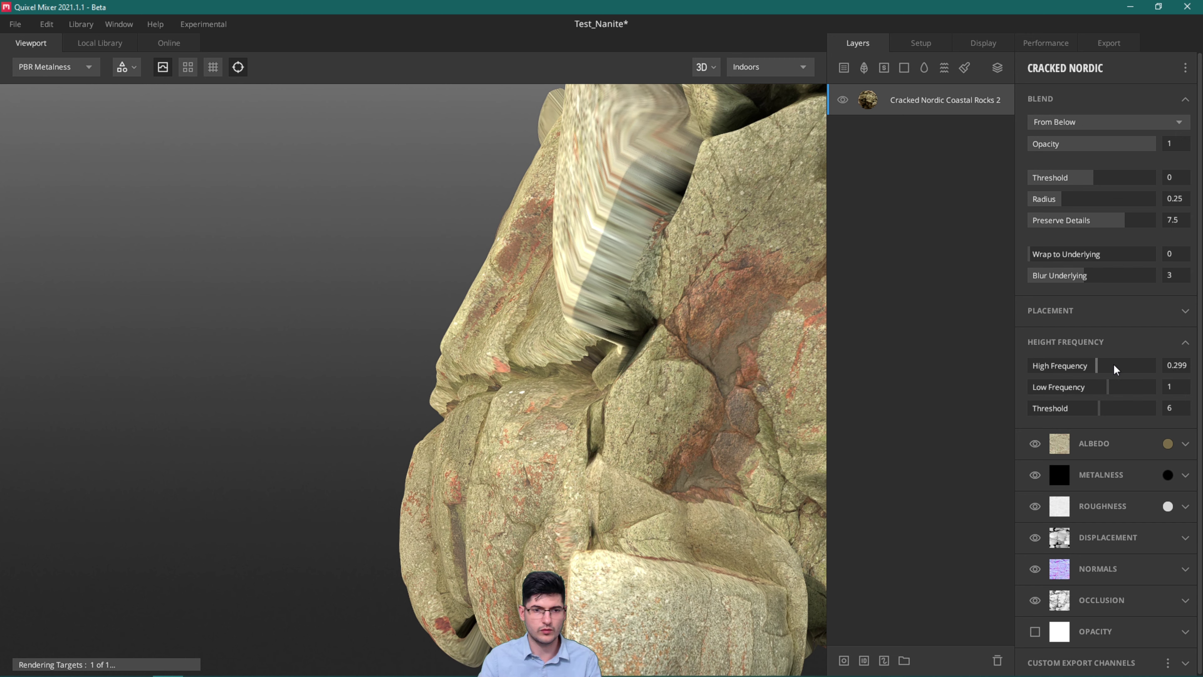
Lower the rock layer's height Low Frequency to -0.179 and check the overall shape
click(1090, 389)
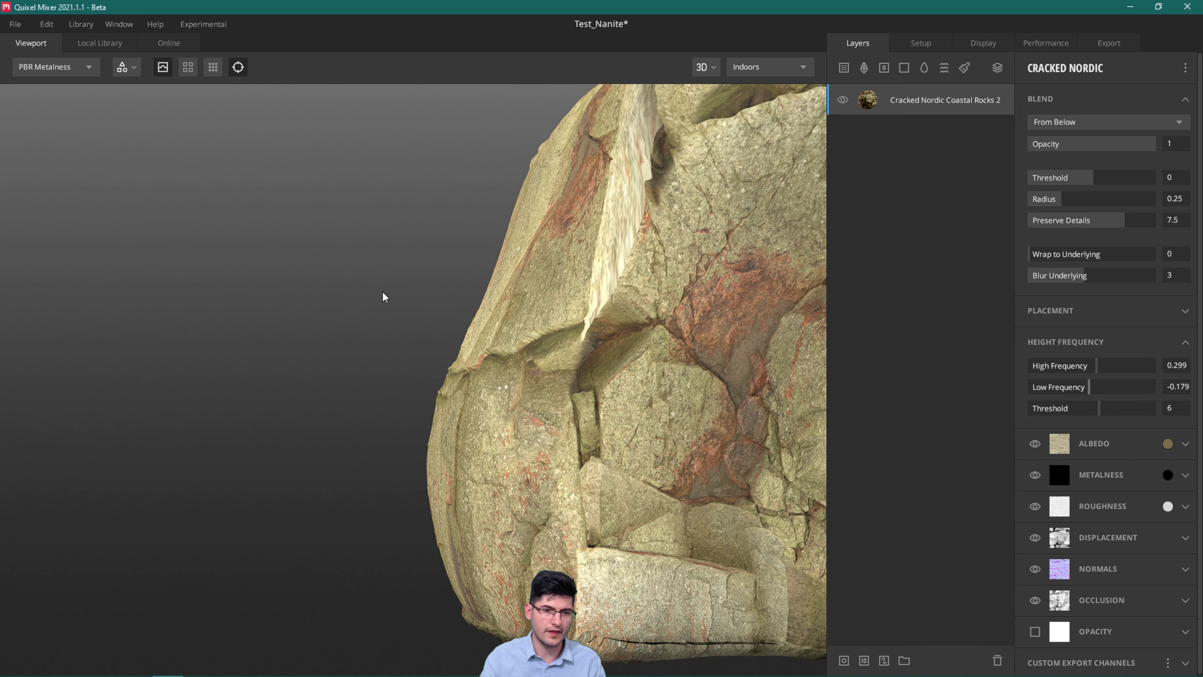
scroll(383, 292, down, 5)
drag(376, 253, 591, 340)
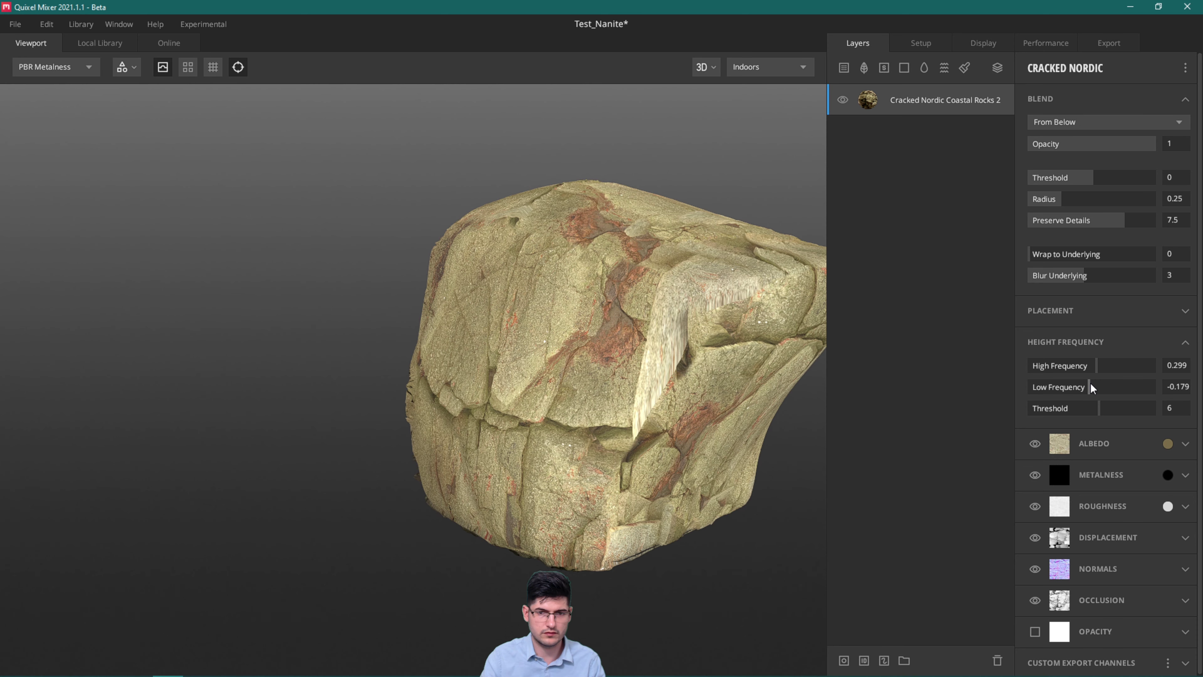
Set the rock layer's height Low Frequency to 0.935 and Threshold to 4, comparing other threshold values on the displaced shape
drag(1090, 387, 1100, 386)
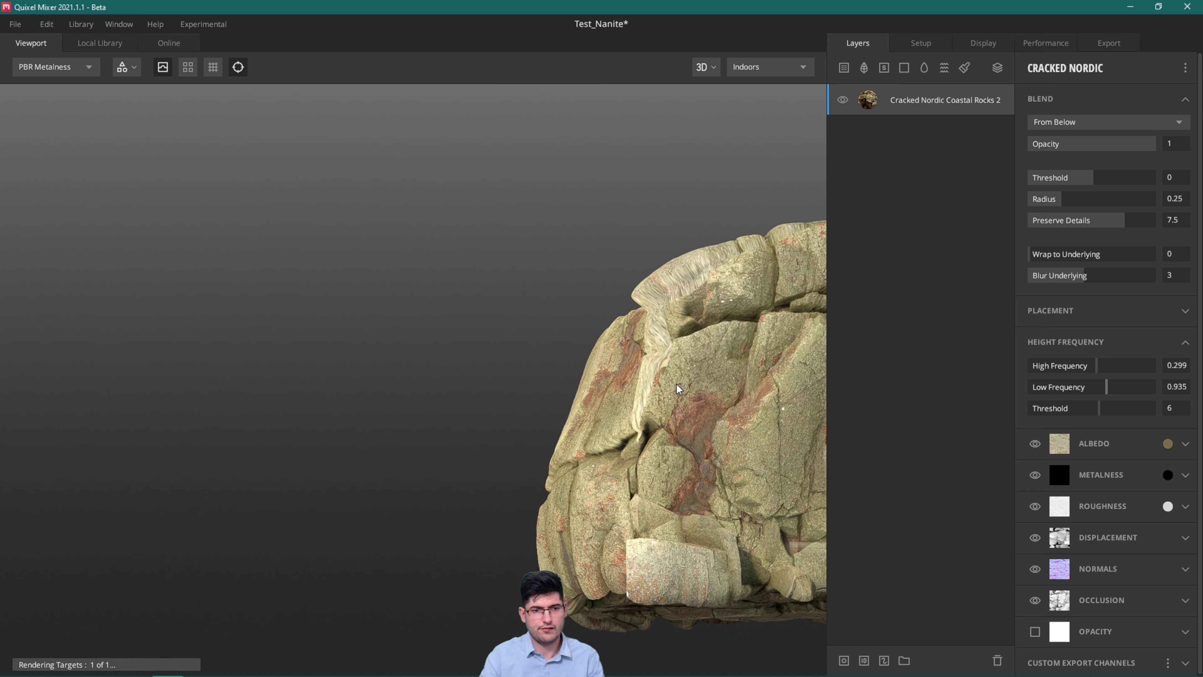
click(1061, 408)
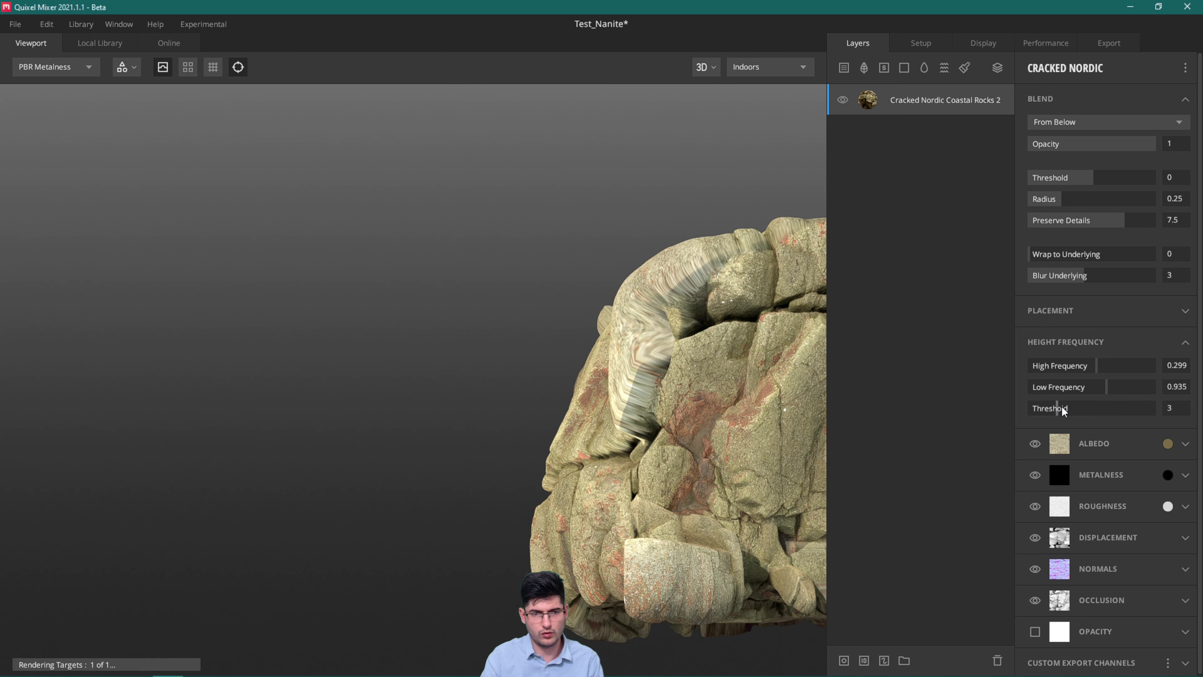
drag(1061, 406, 1048, 404)
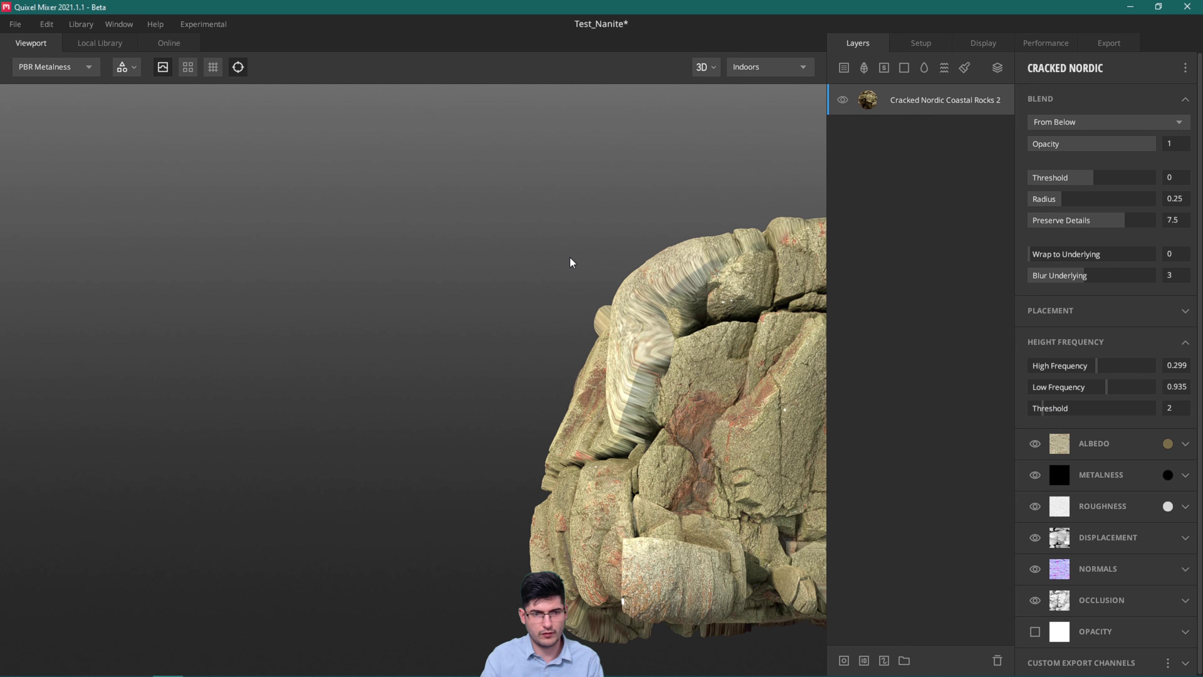
drag(1042, 407, 1140, 409)
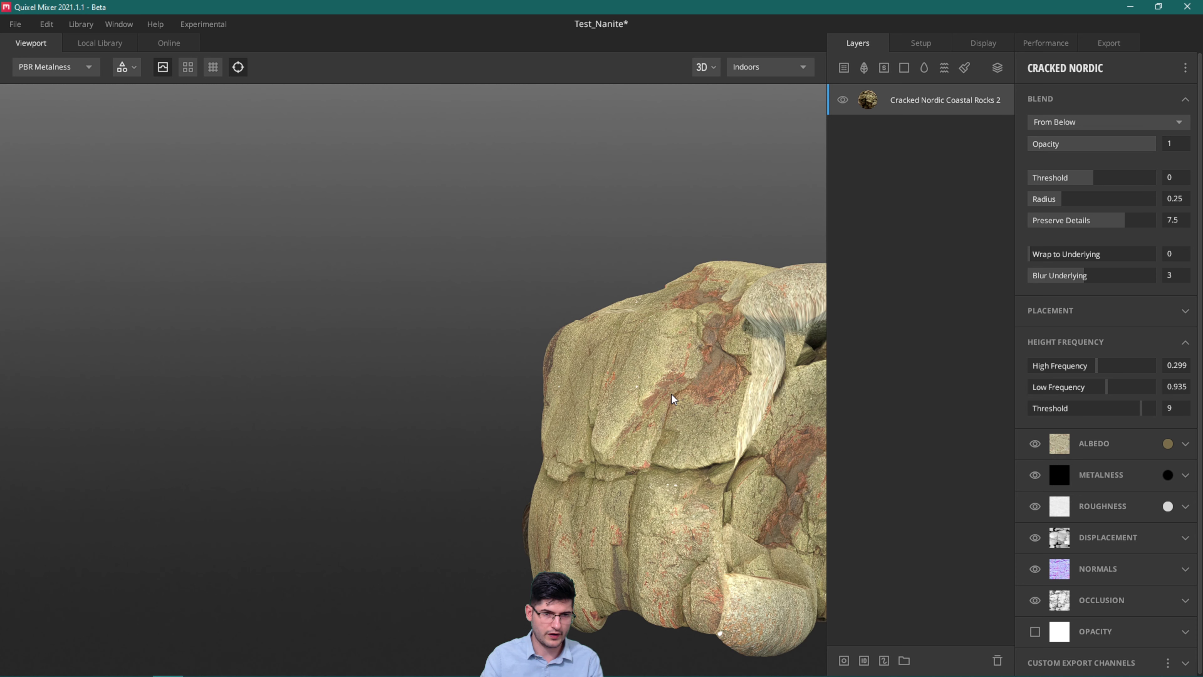
drag(671, 394, 811, 408)
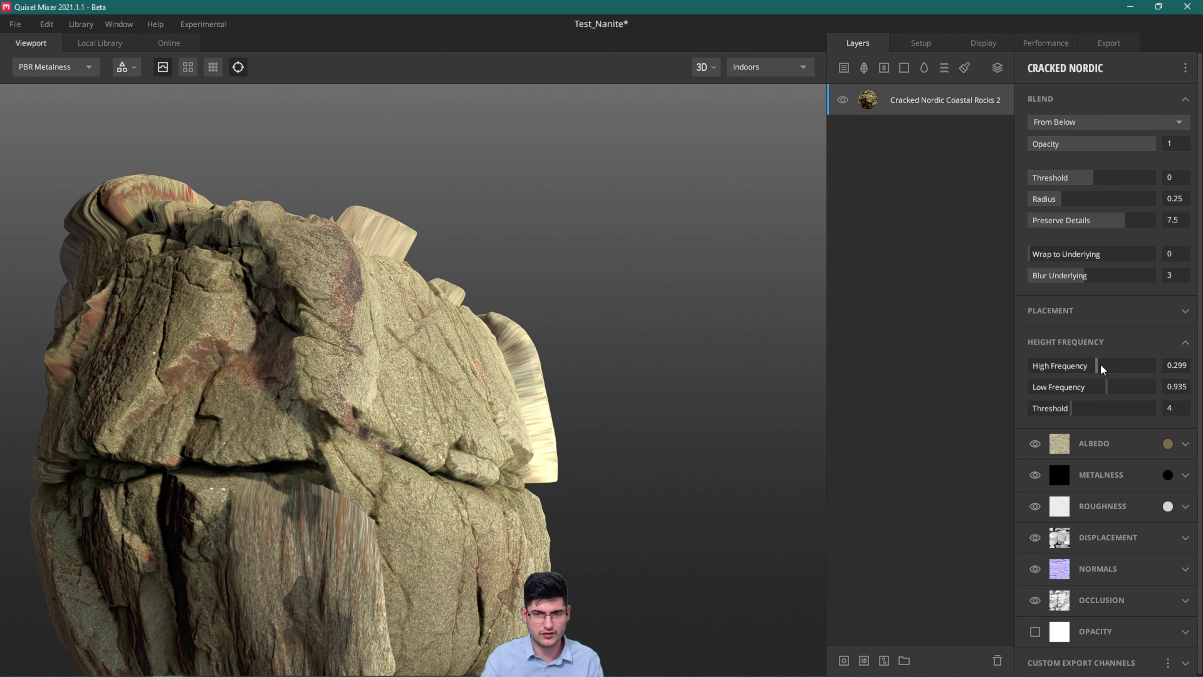
Set the rock layer's height High Frequency to 0.537 and Low Frequency to 0.856, and the custom model's scale factor to 0.8
click(1100, 363)
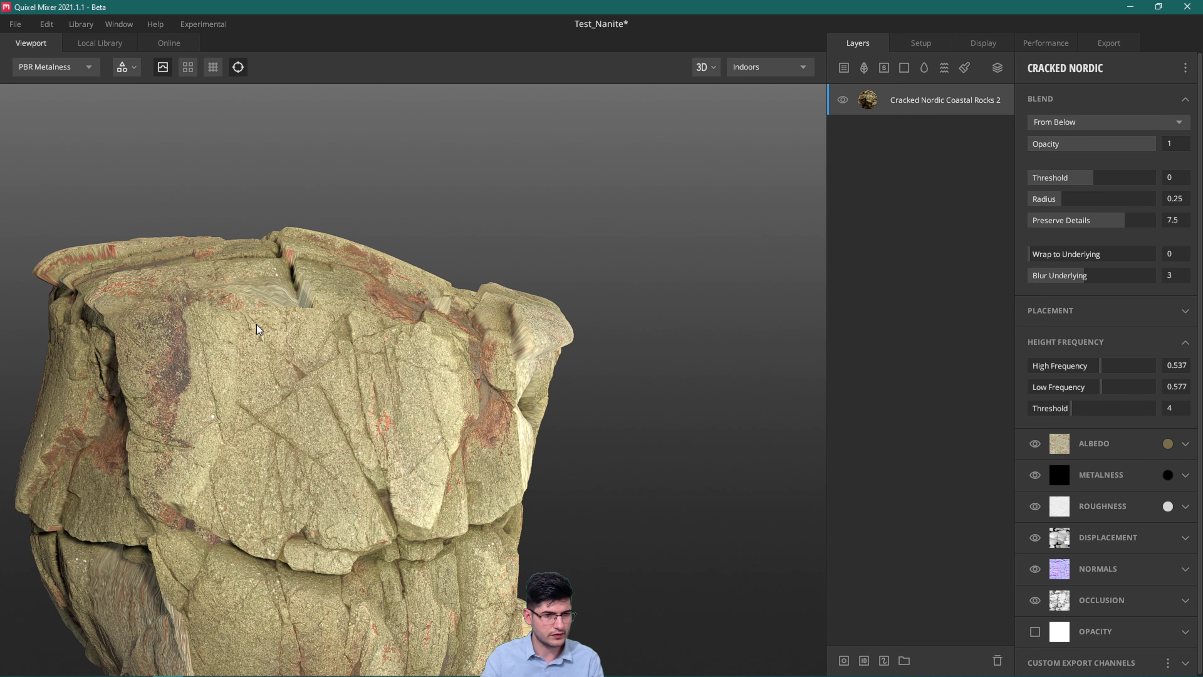
drag(256, 324, 307, 307)
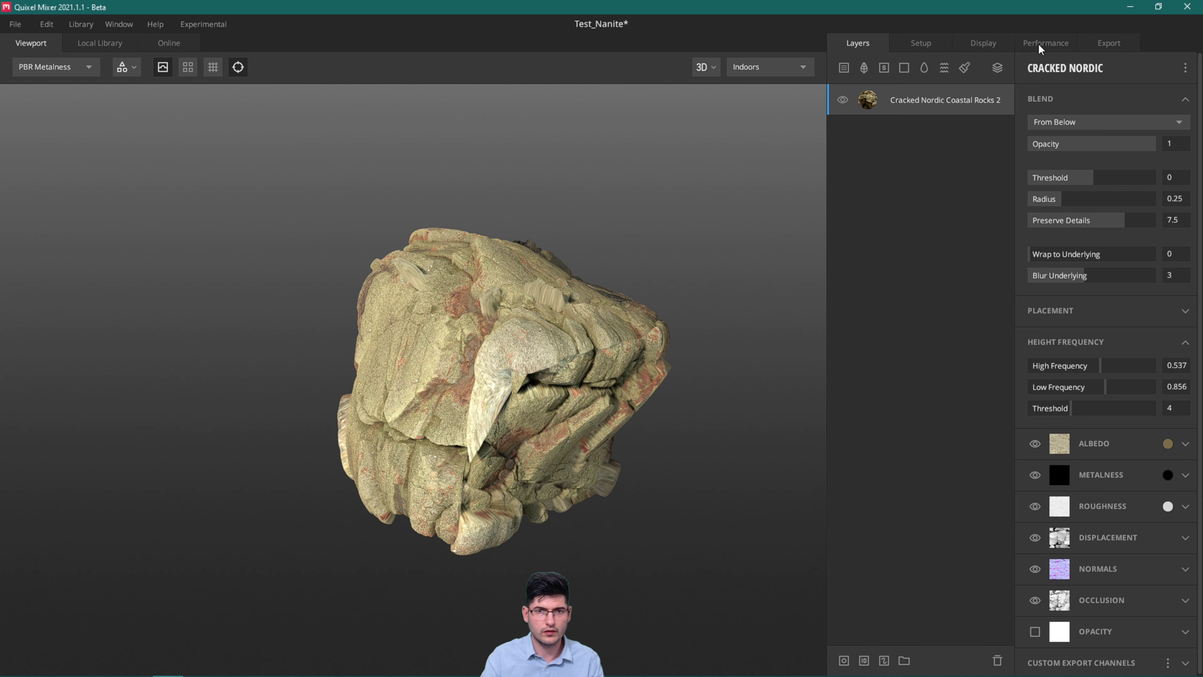
click(921, 42)
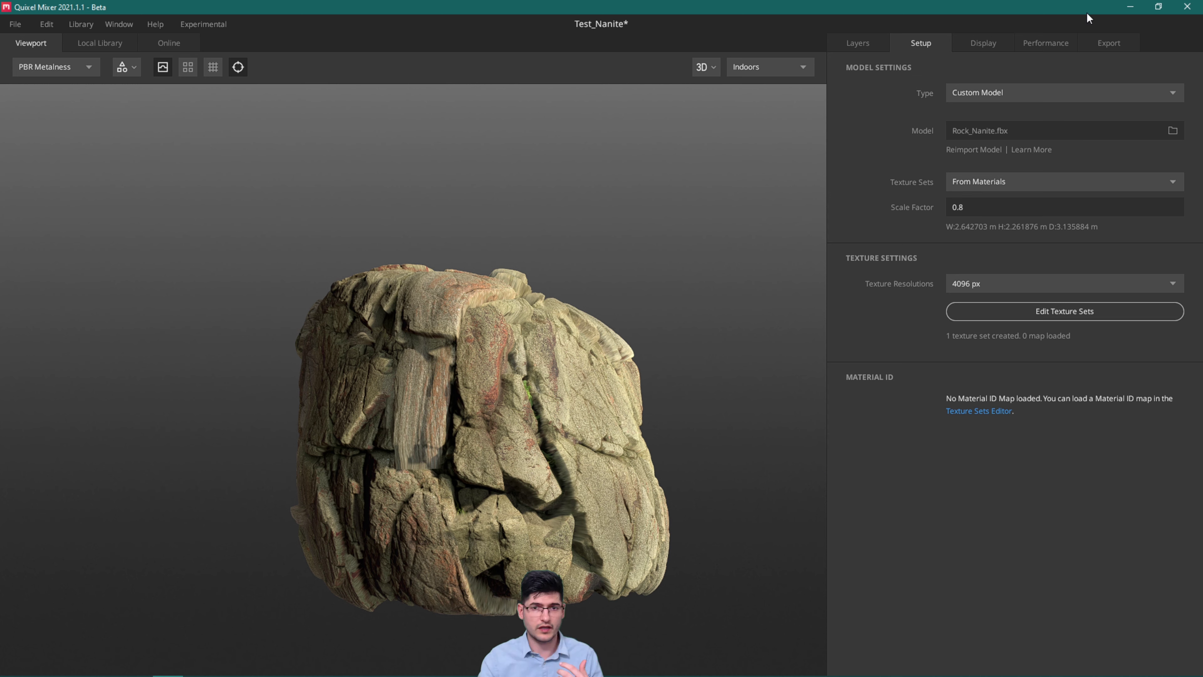
Create a folder named Nanite_Tutorial in Downloads and set it as the export location
click(1111, 46)
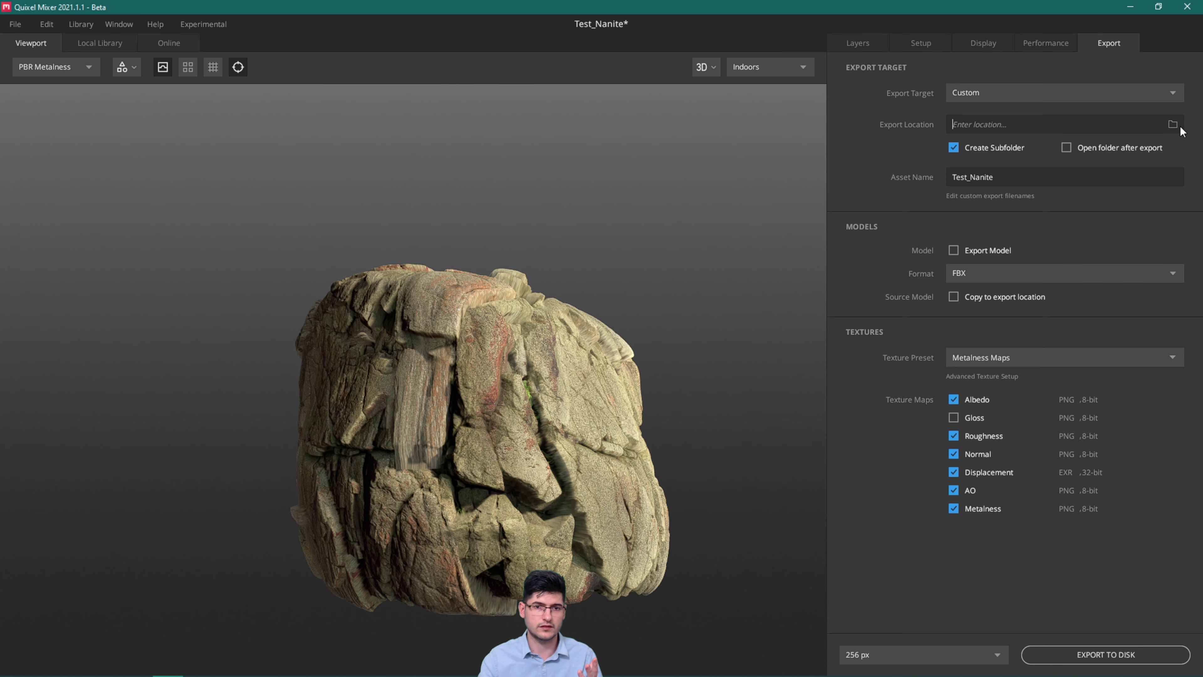
click(1172, 124)
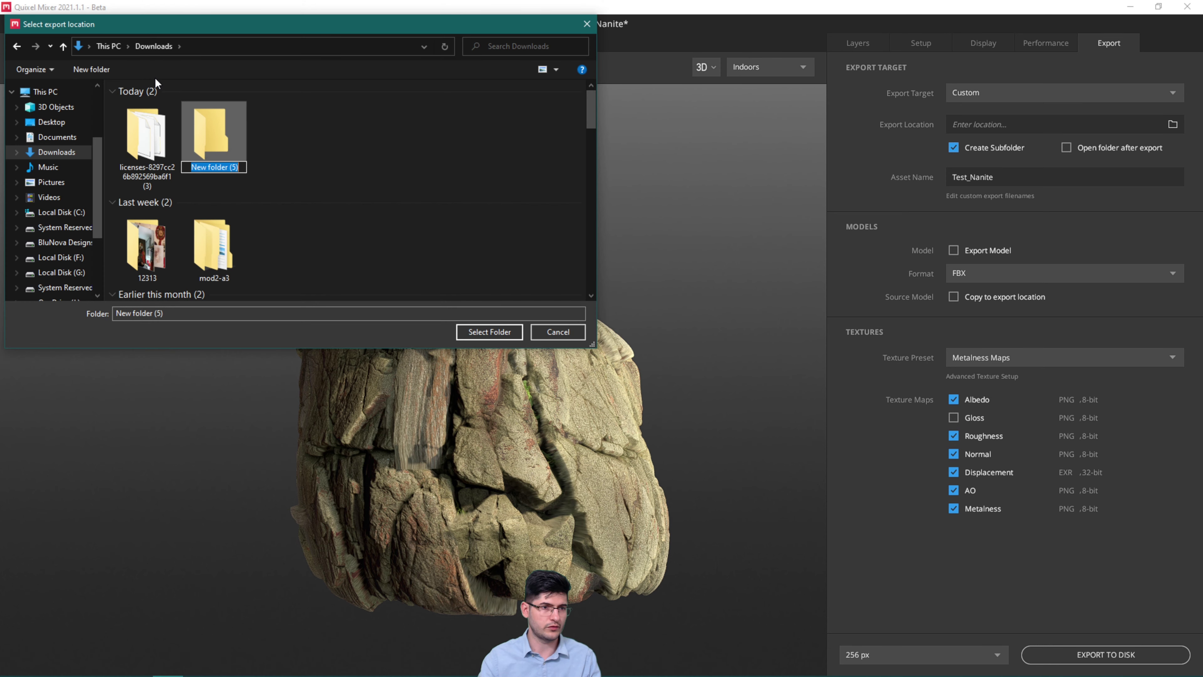
text(Nanite_Tutorial)
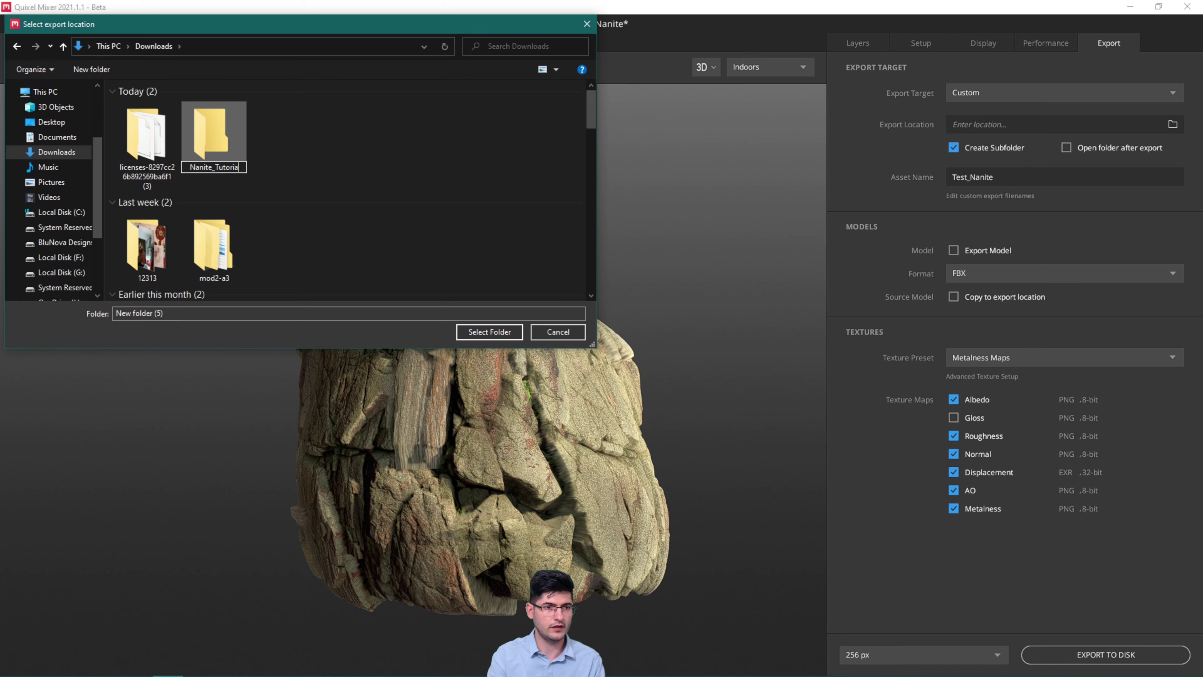
key(Return)
double_click(233, 132)
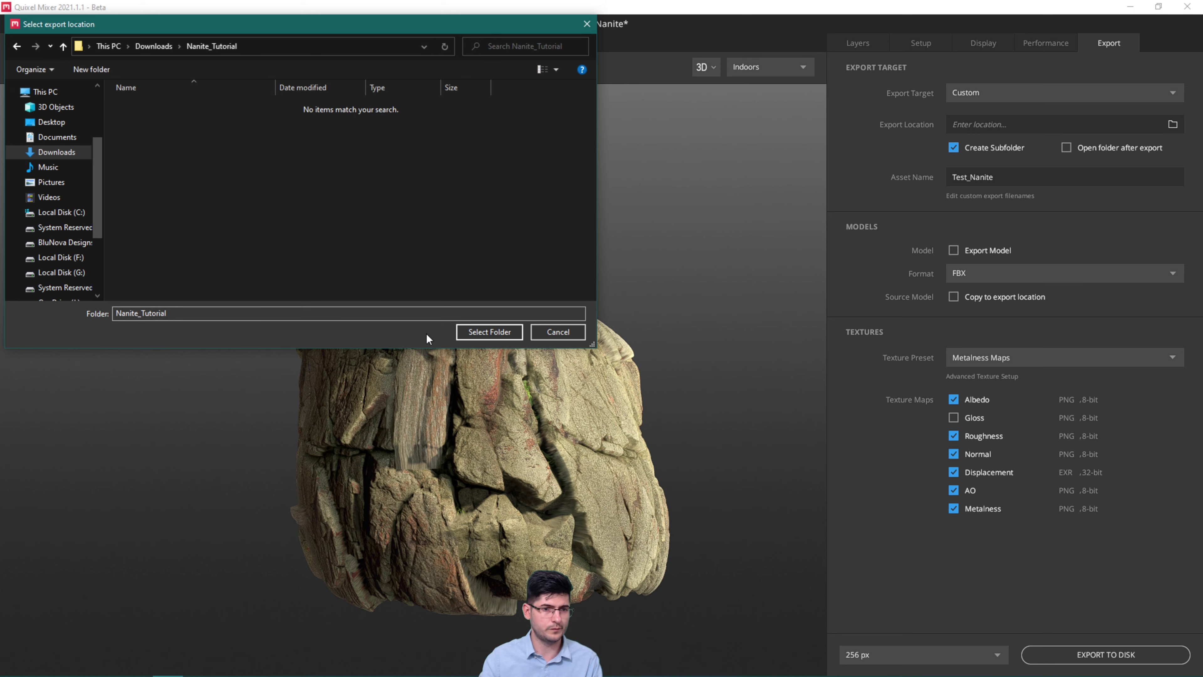
click(480, 333)
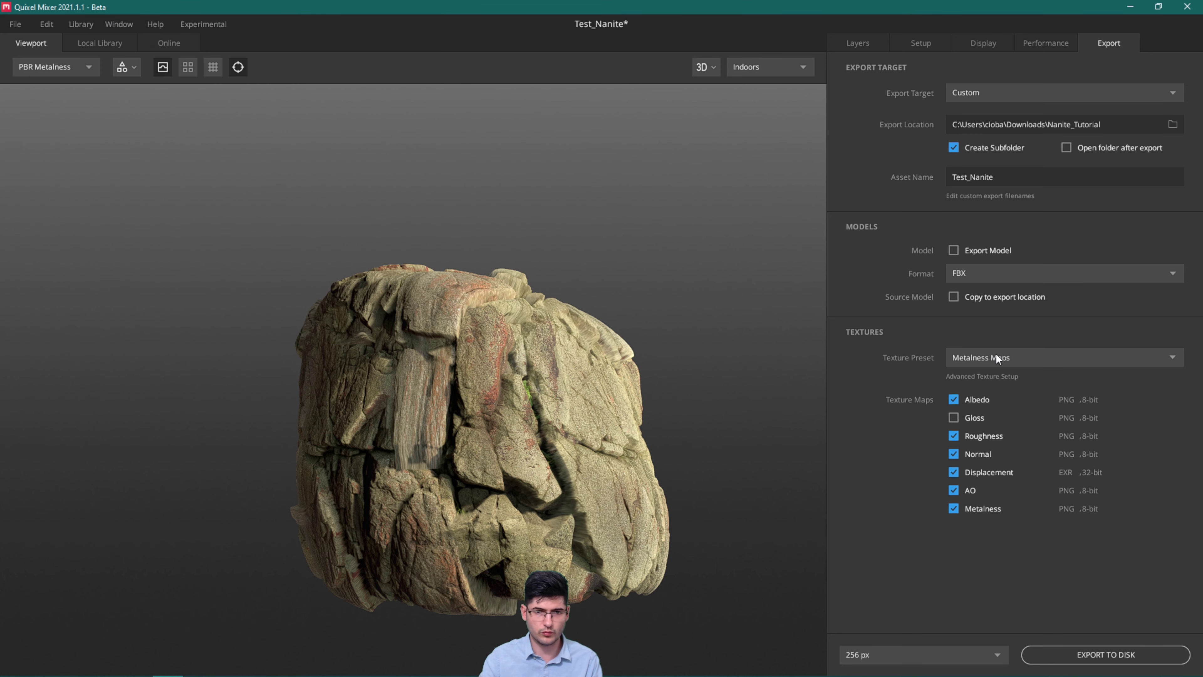
Review the texture presets and the advanced export configuration for texture maps, texture sets and displacement
click(996, 356)
click(979, 307)
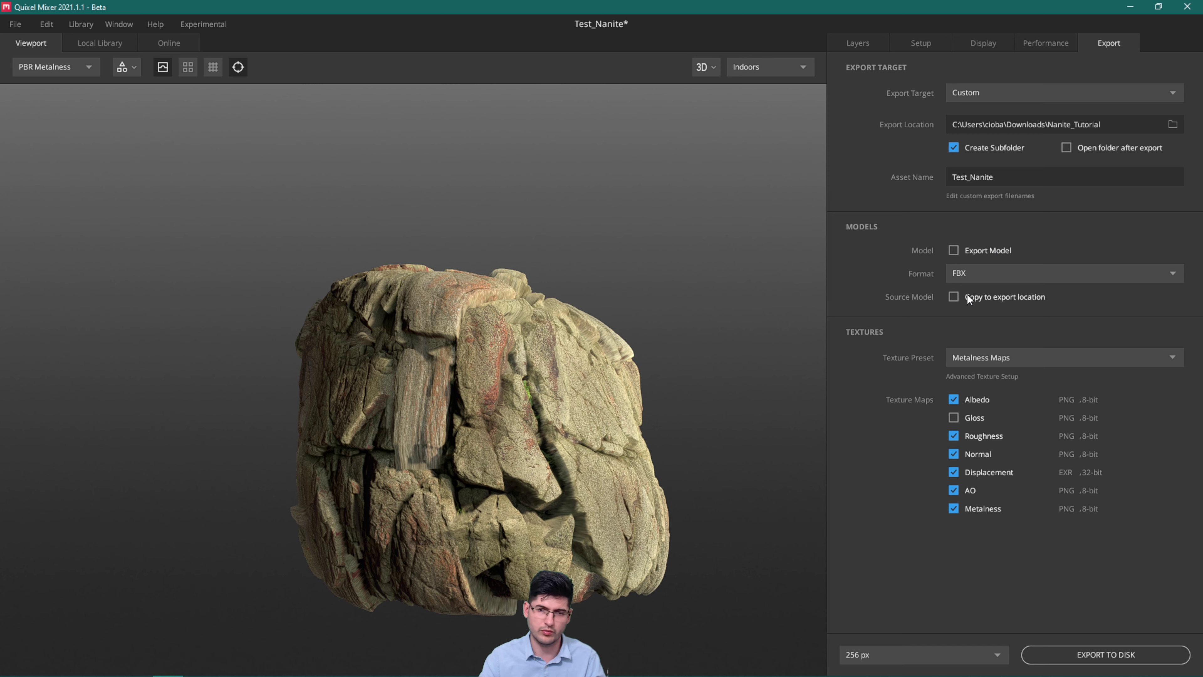
click(987, 376)
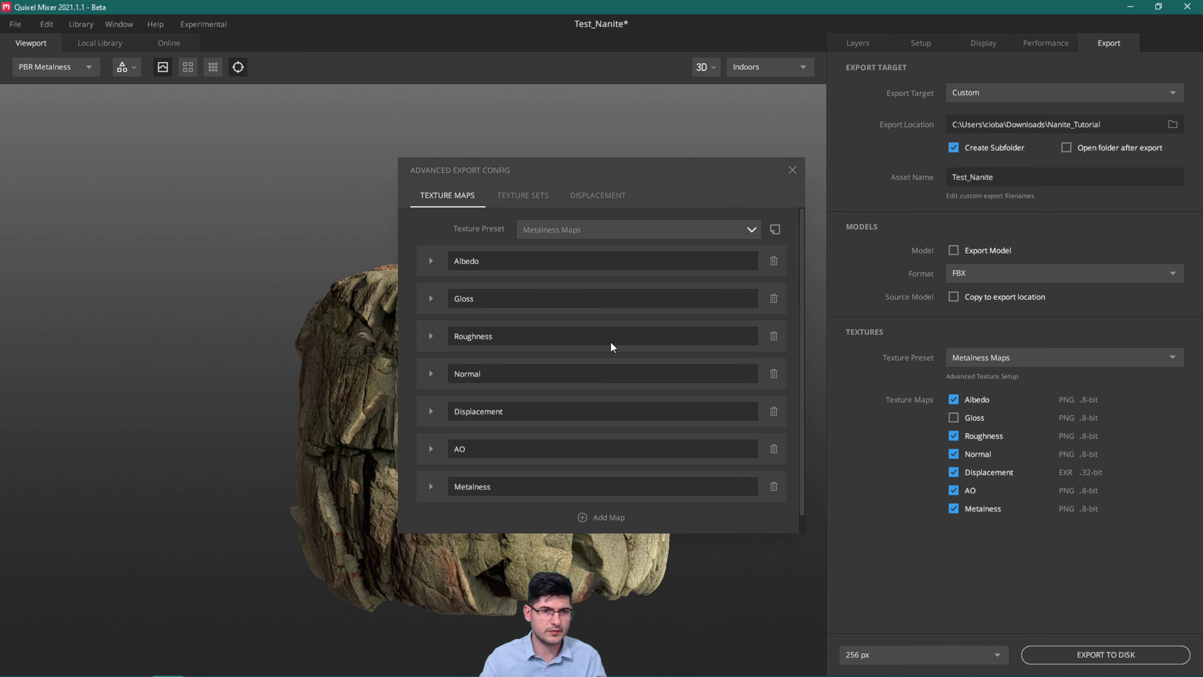
scroll(607, 334, down, 1)
click(593, 199)
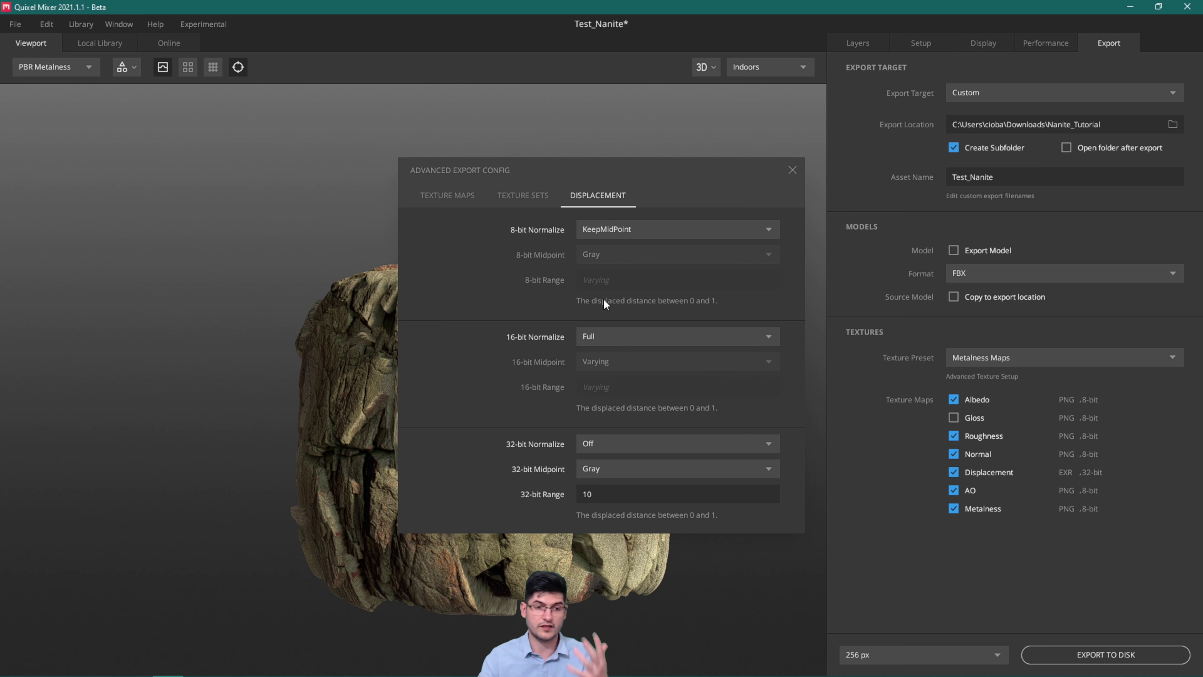
click(518, 192)
click(607, 231)
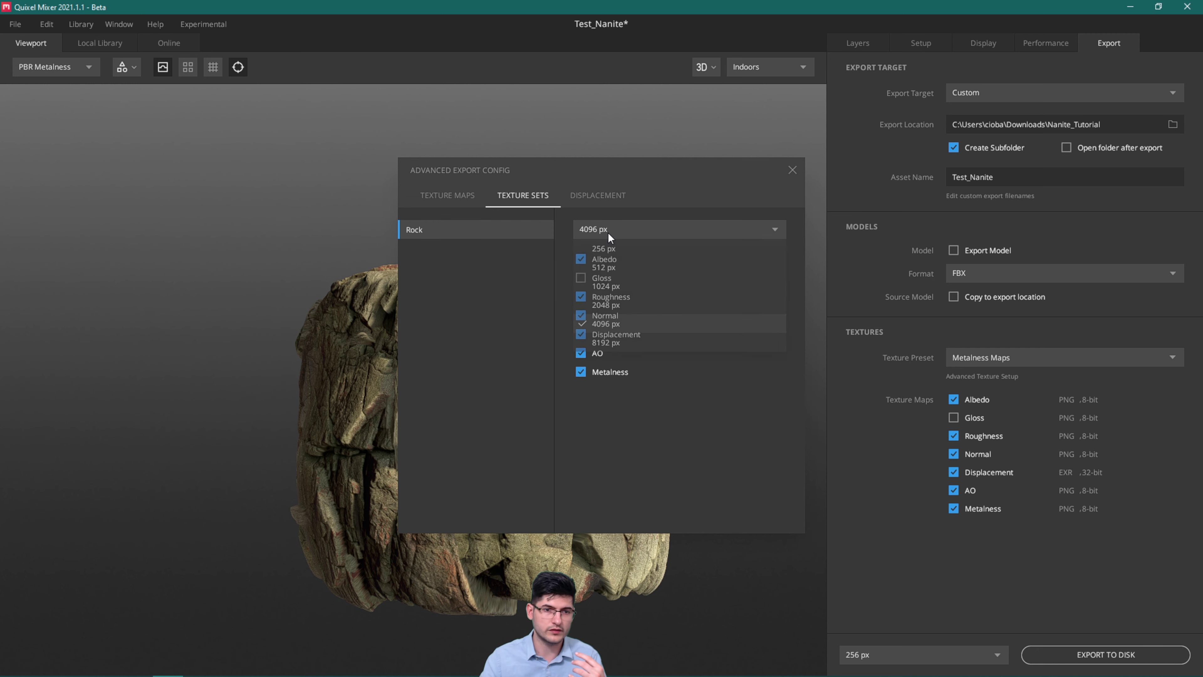
click(600, 330)
click(442, 193)
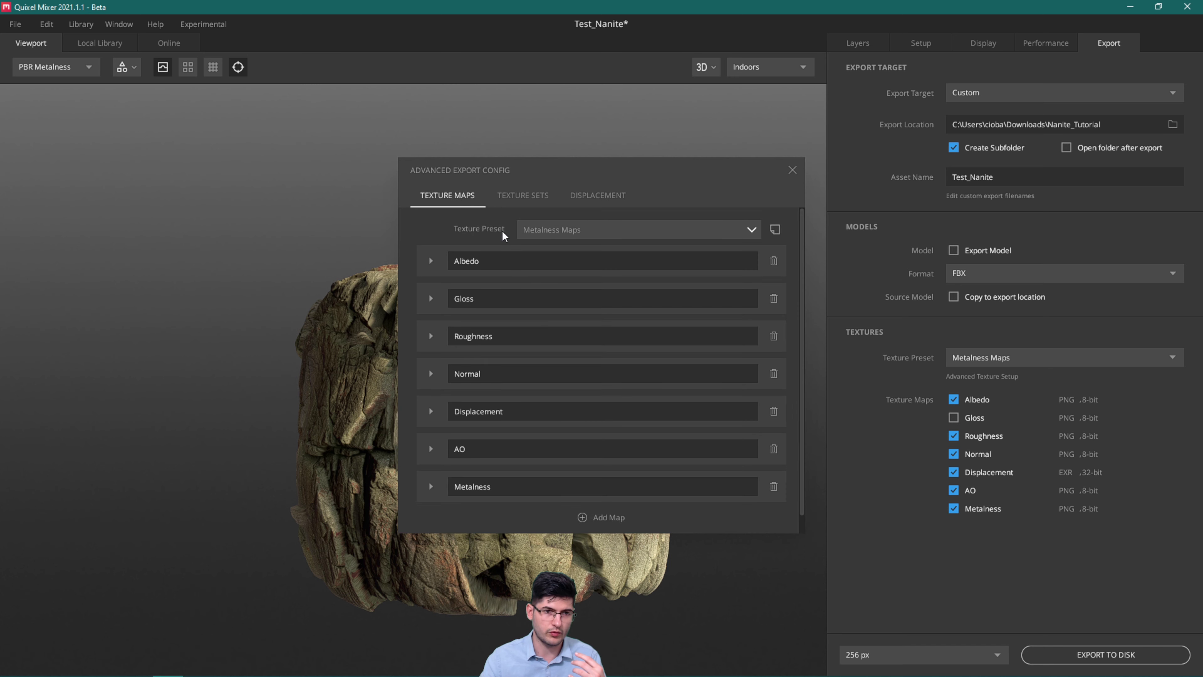
scroll(563, 323, down, 1)
scroll(564, 323, up, 1)
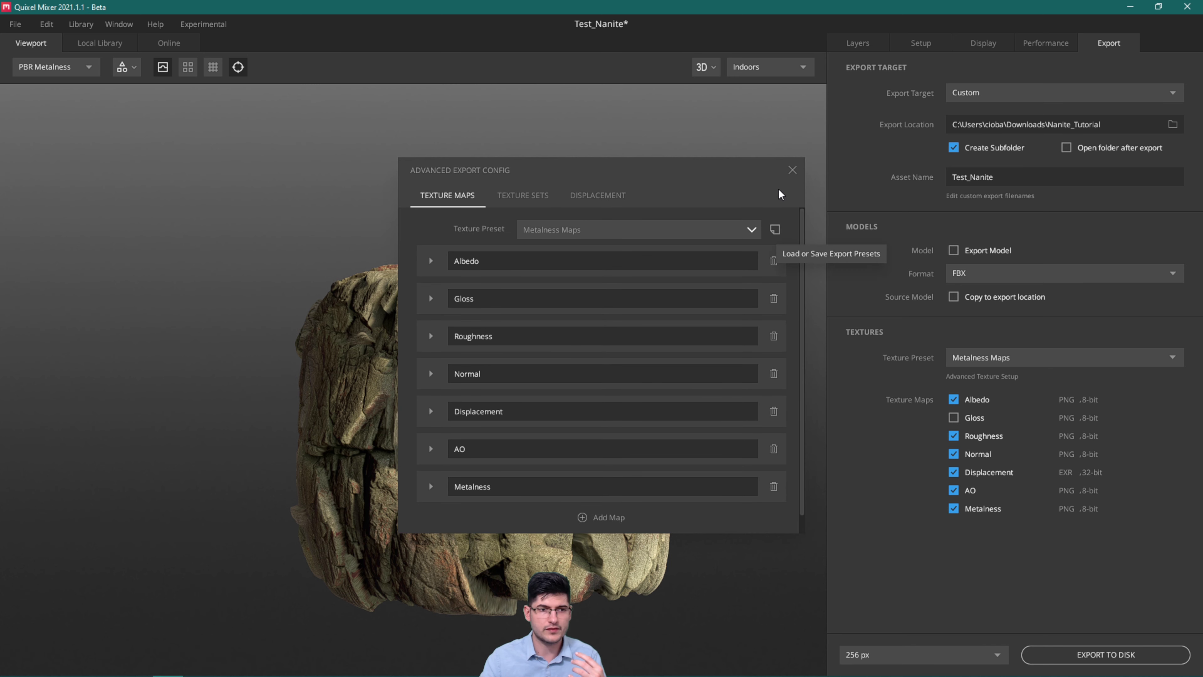
click(792, 171)
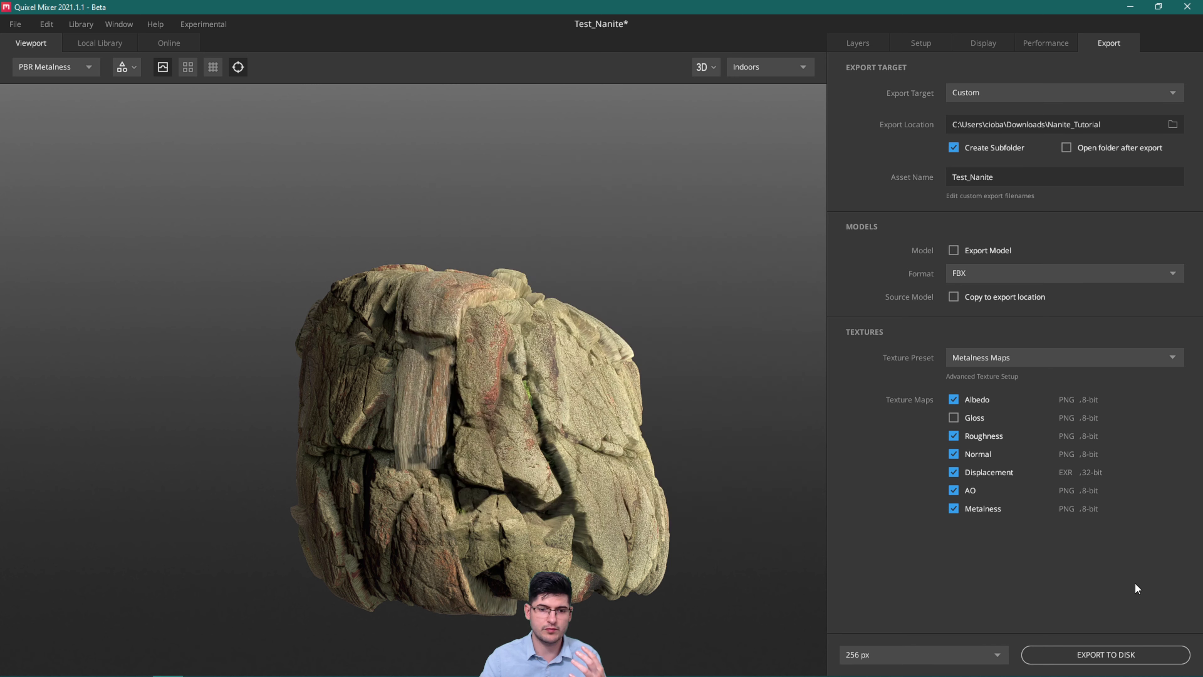
Set the export resolution to 4096 px and export the texture maps to disk
click(956, 648)
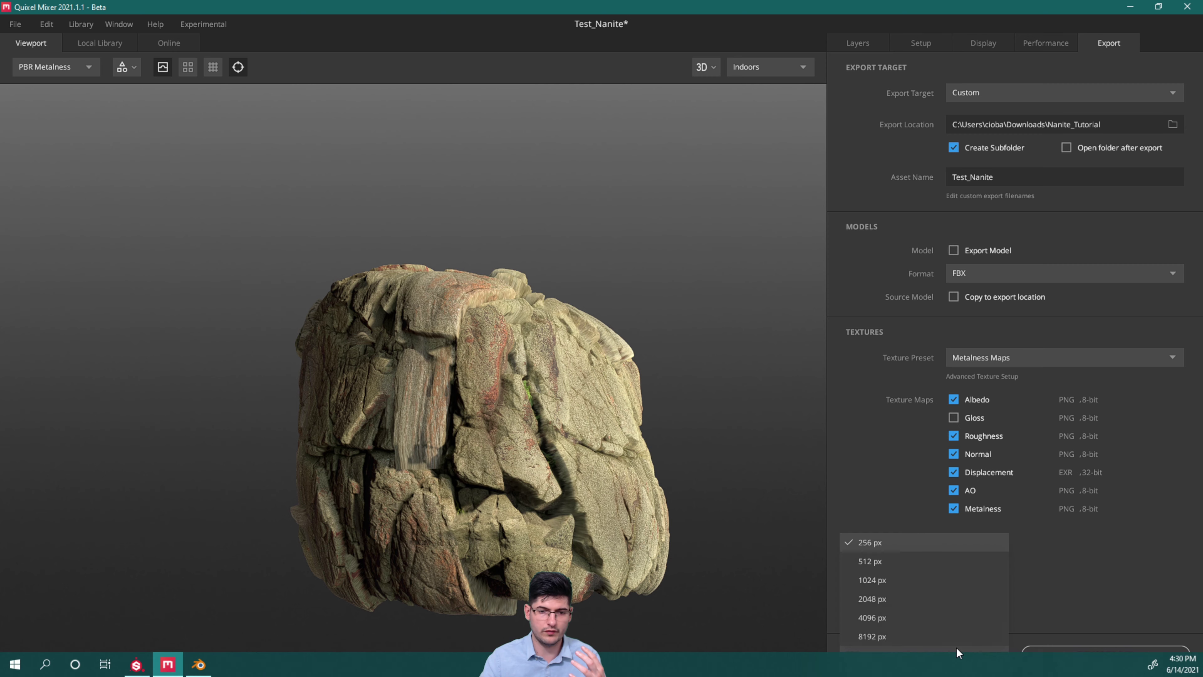
click(882, 617)
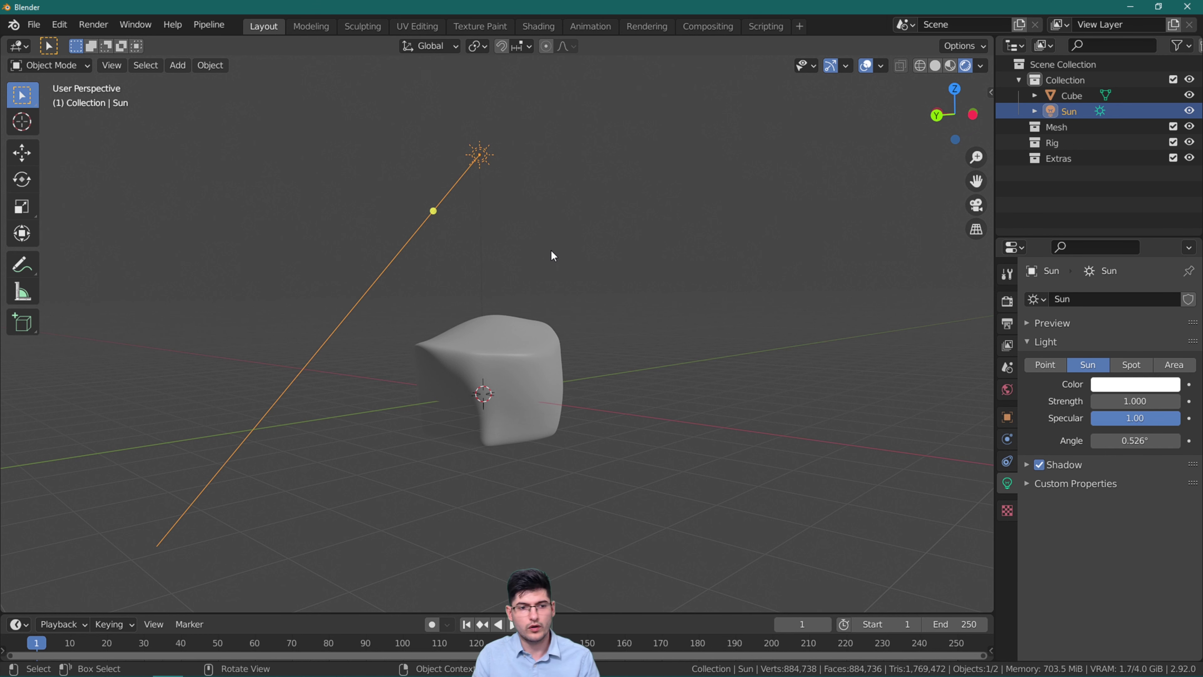
Switch to Blender and select the smooth rock mesh in the 3D viewport
middle_drag(553, 255, 556, 299)
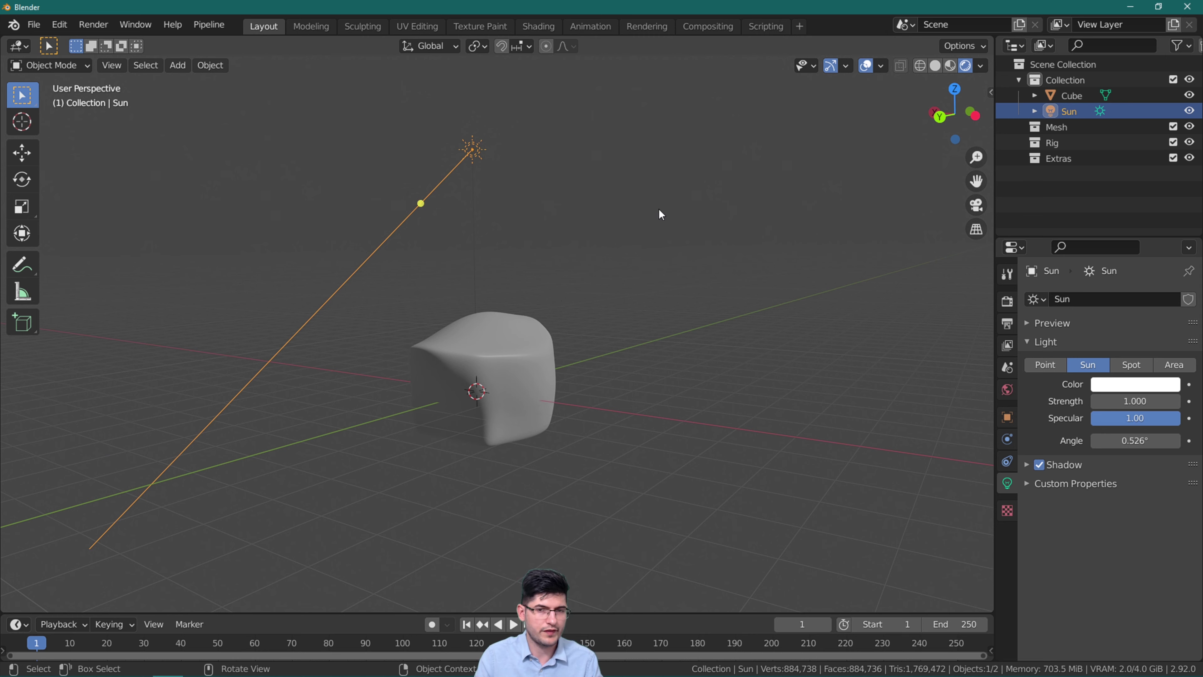
shift+middle_drag(658, 213, 523, 156)
middle_drag(416, 182, 473, 341)
click(472, 341)
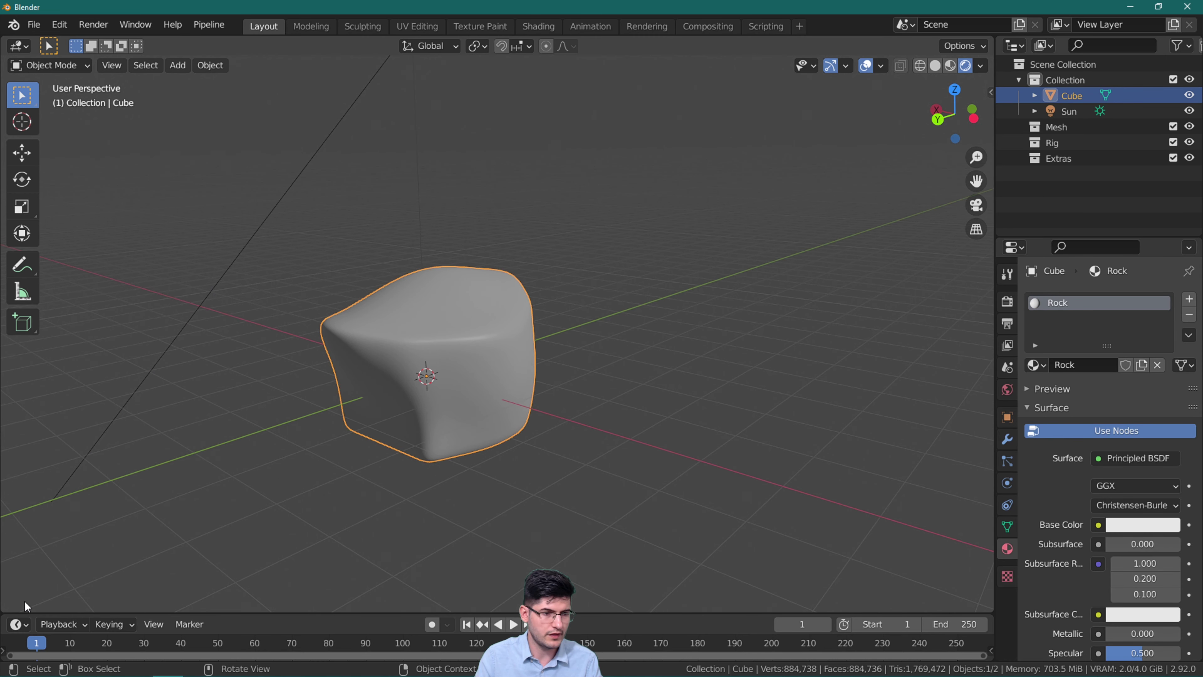
Split the 3D viewport vertically and turn the new area into a Shader Editor showing the Rock material's nodes
drag(8, 607, 503, 544)
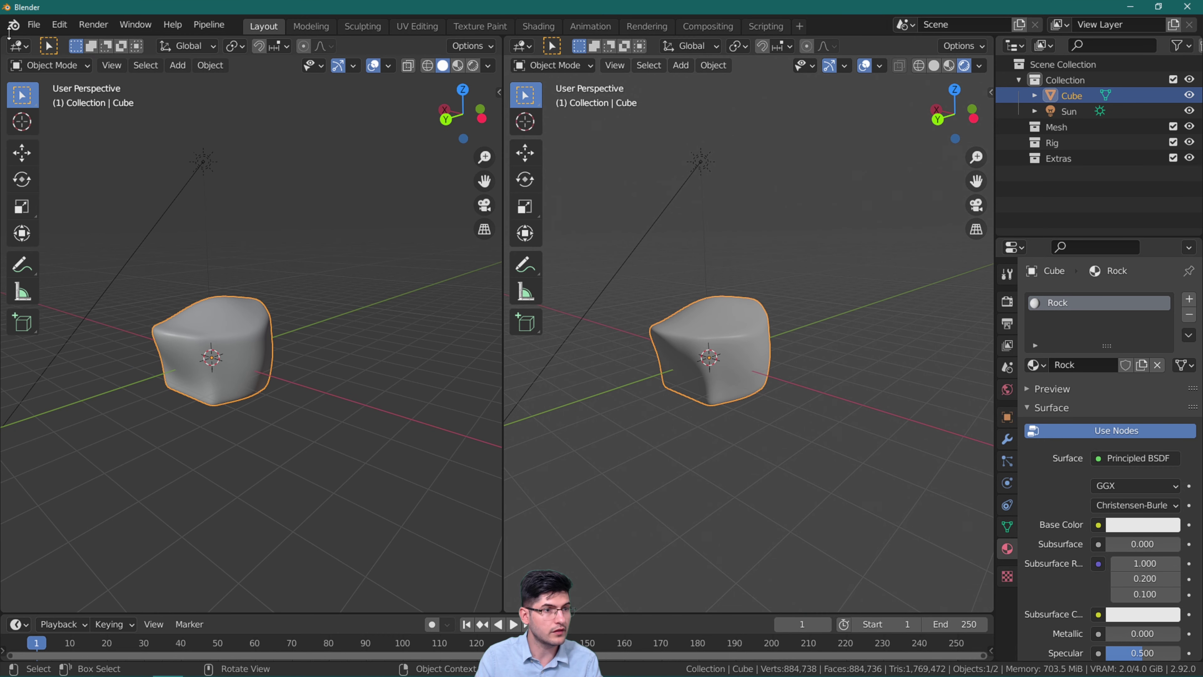
click(18, 46)
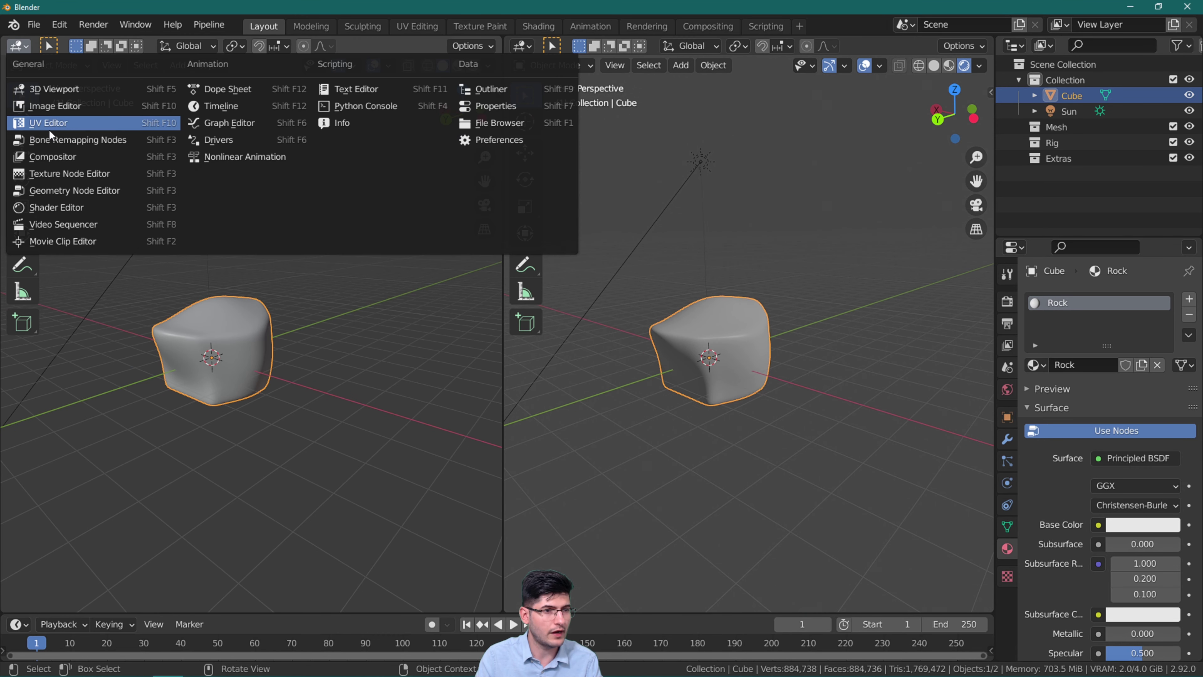
click(62, 207)
scroll(249, 295, down, 2)
middle_drag(211, 290, 322, 190)
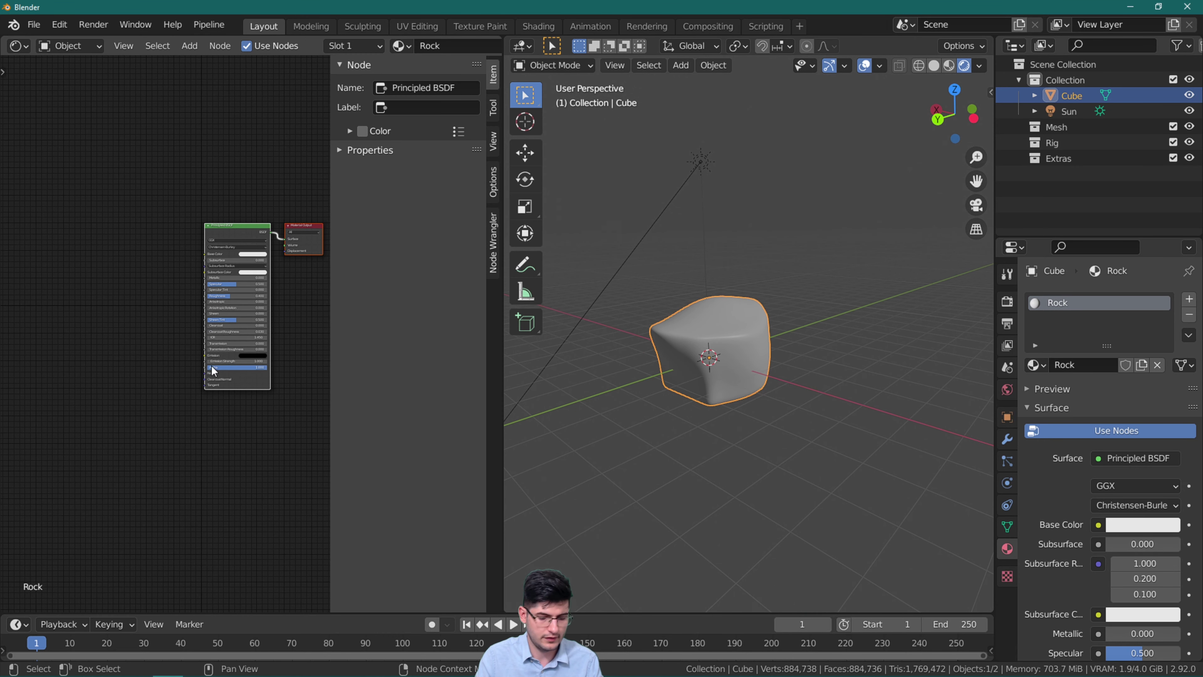
key(n)
scroll(284, 237, up, 1)
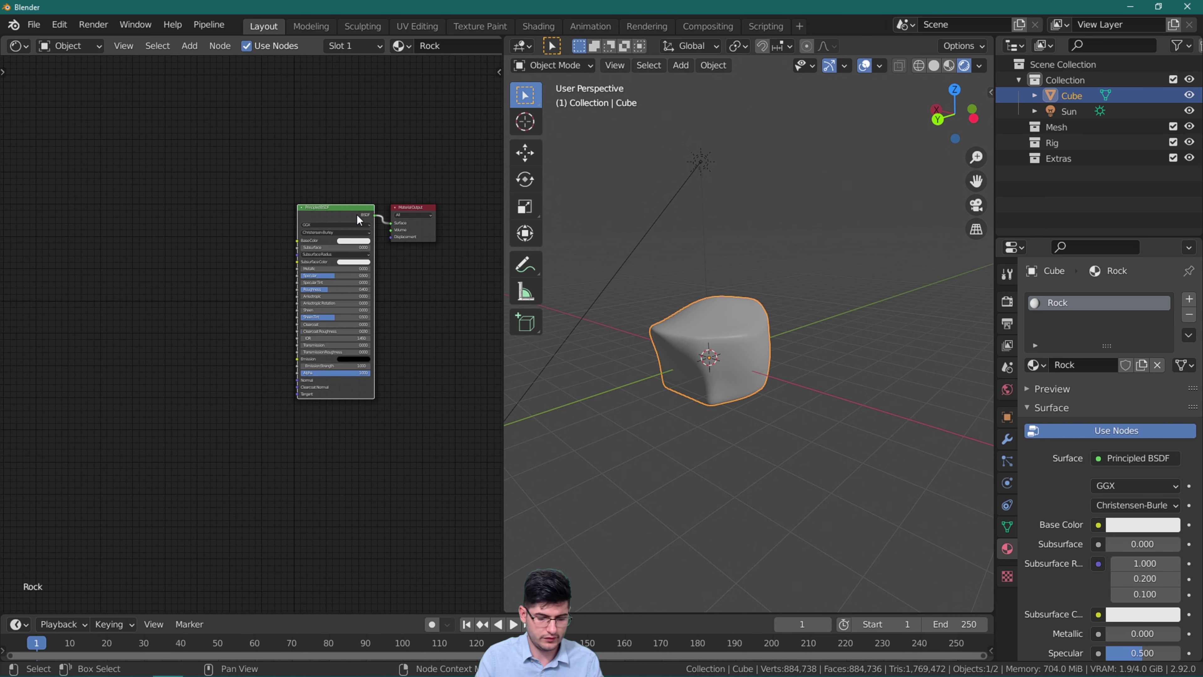
Add a Node Wrangler Principled texture setup to the Rock material using all six maps in Nanite_Tutorial\Test_Nanite
key(n)
click(492, 263)
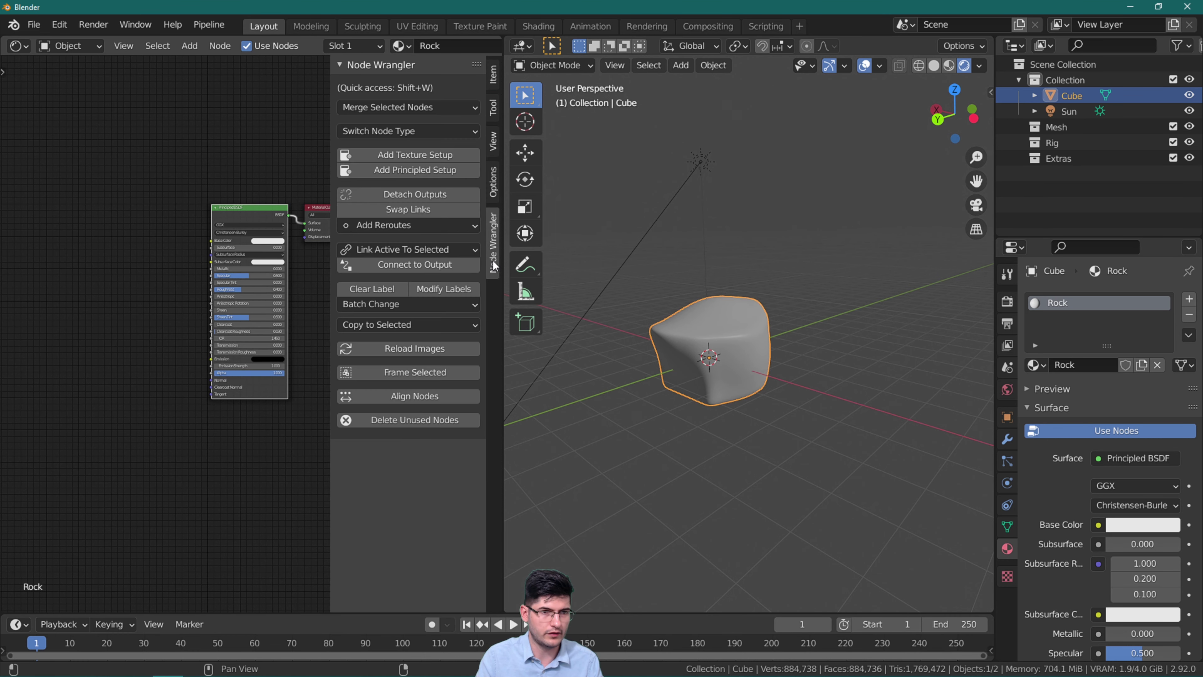
click(399, 171)
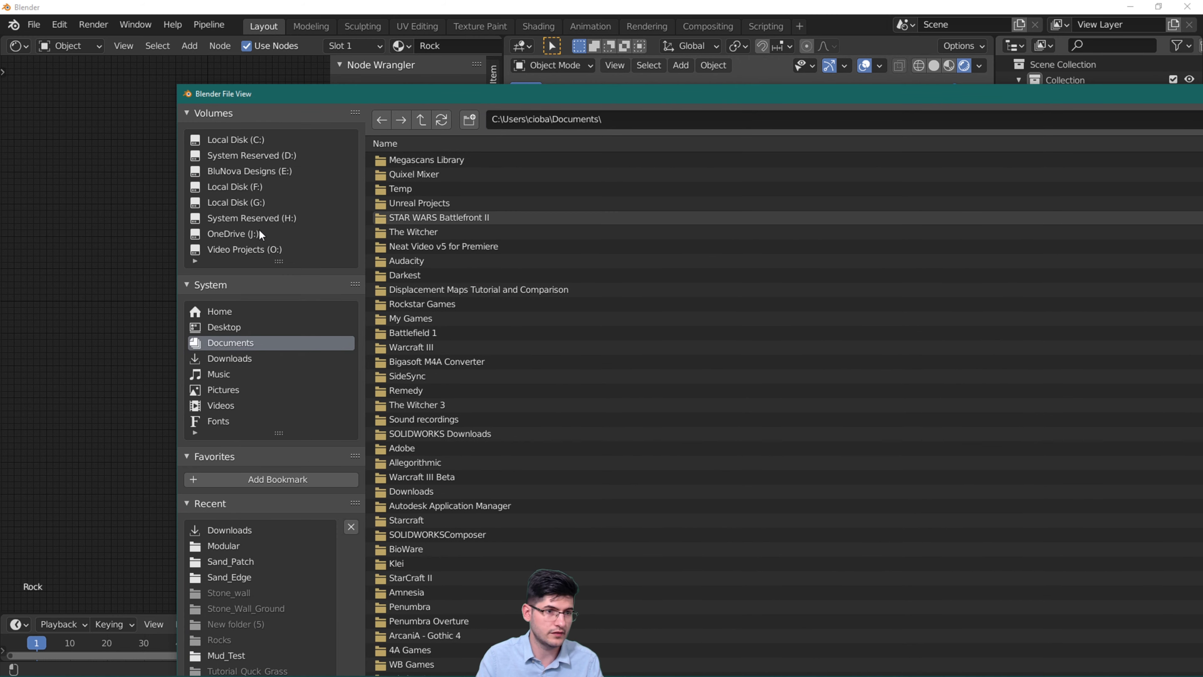
click(267, 358)
double_click(418, 160)
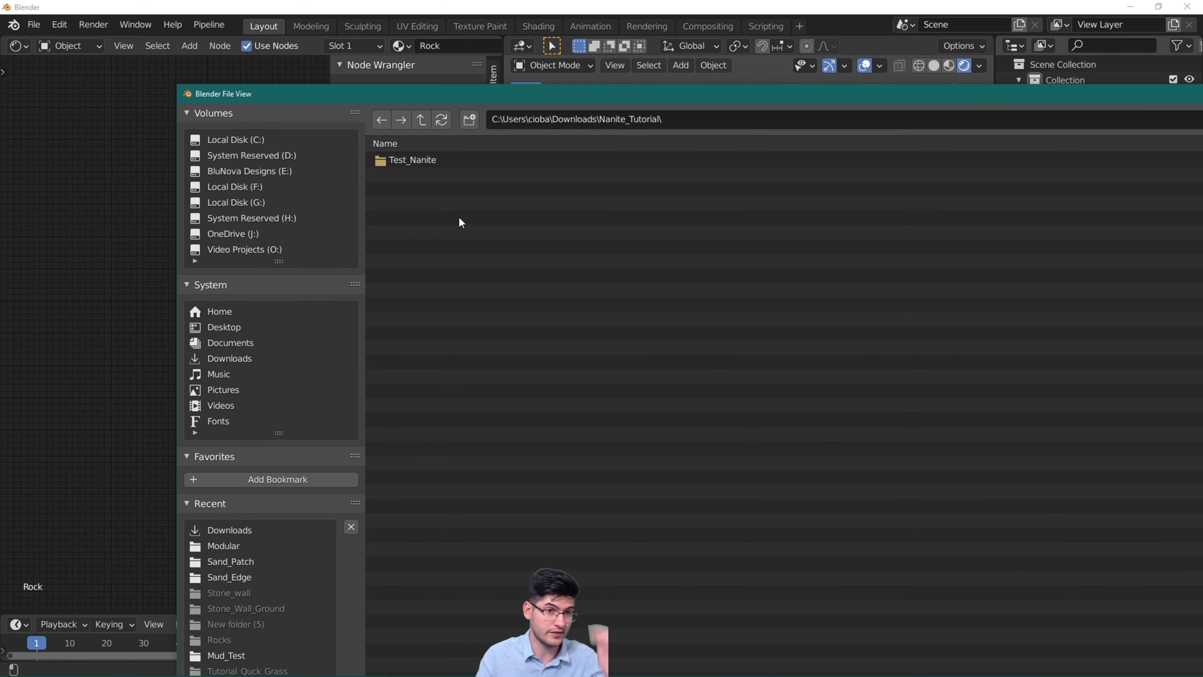
double_click(407, 160)
drag(505, 330, 644, 85)
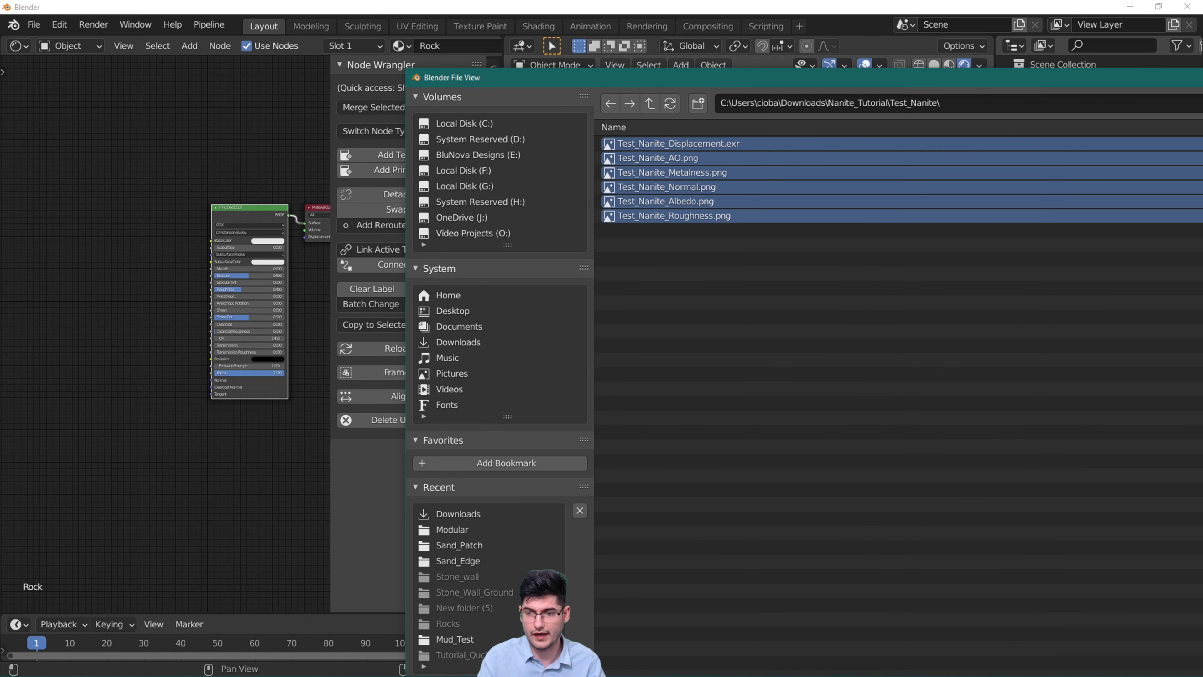
key(Return)
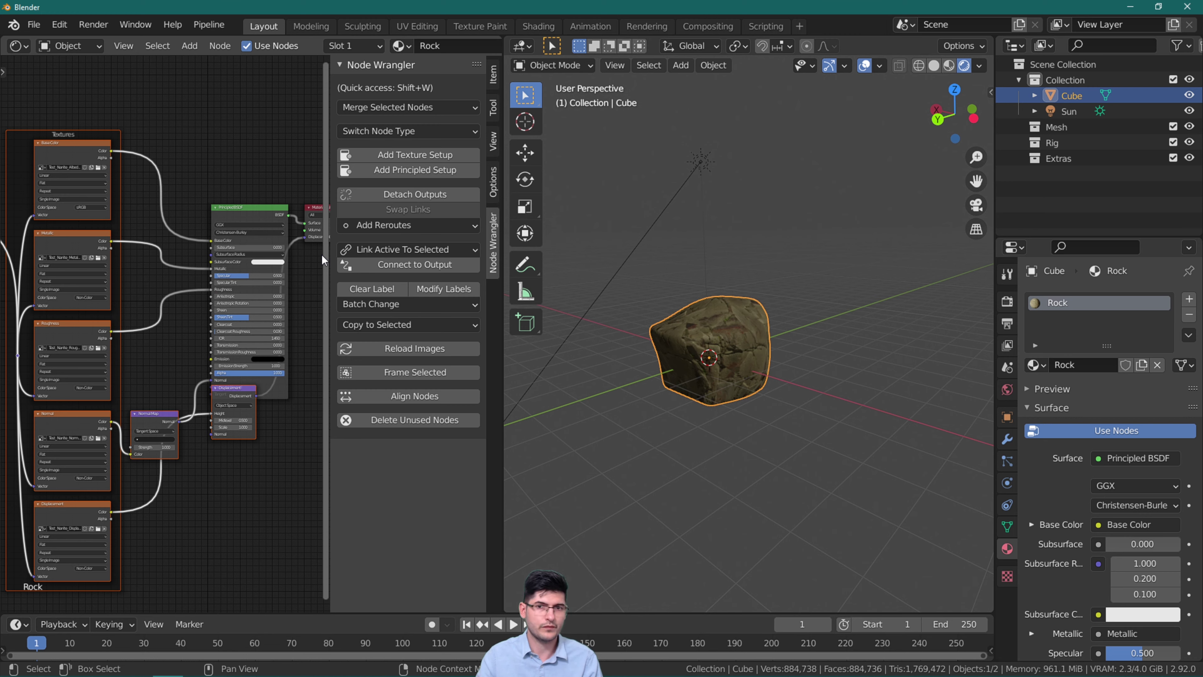
Open the scene's render properties and move the Displacement node clear below the Principled BSDF node
click(1008, 302)
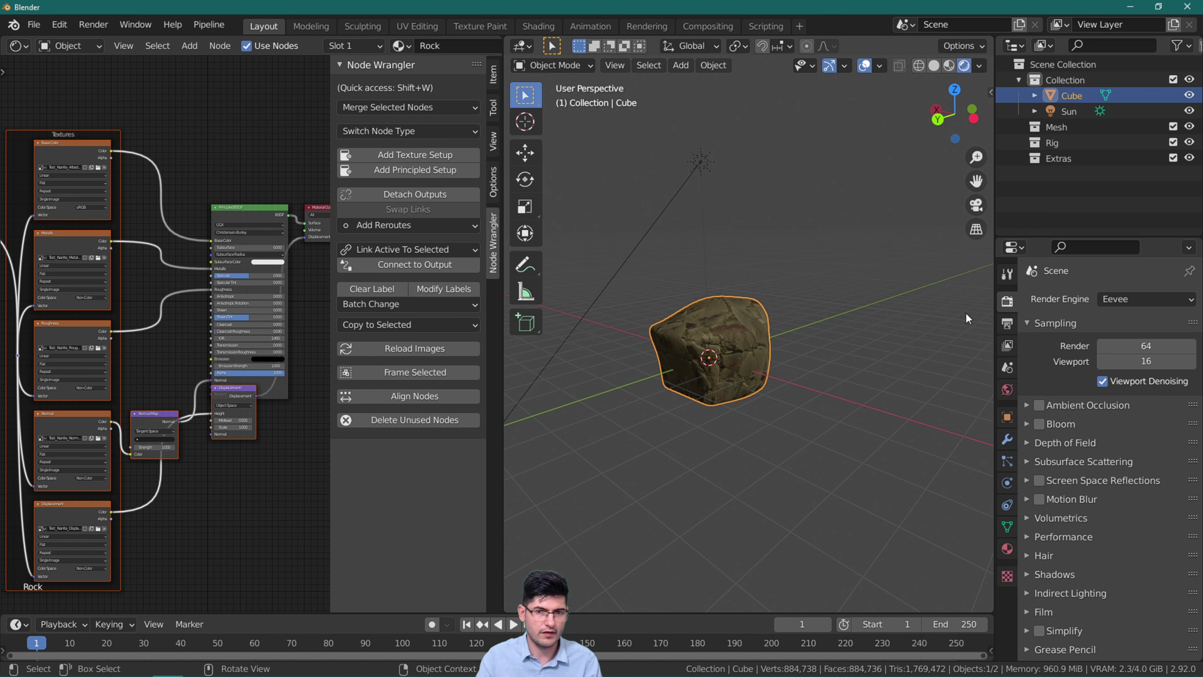
scroll(241, 349, up, 2)
middle_drag(238, 350, 220, 351)
key(n)
middle_drag(292, 452, 264, 251)
scroll(263, 251, up, 3)
click(266, 206)
drag(267, 206, 255, 294)
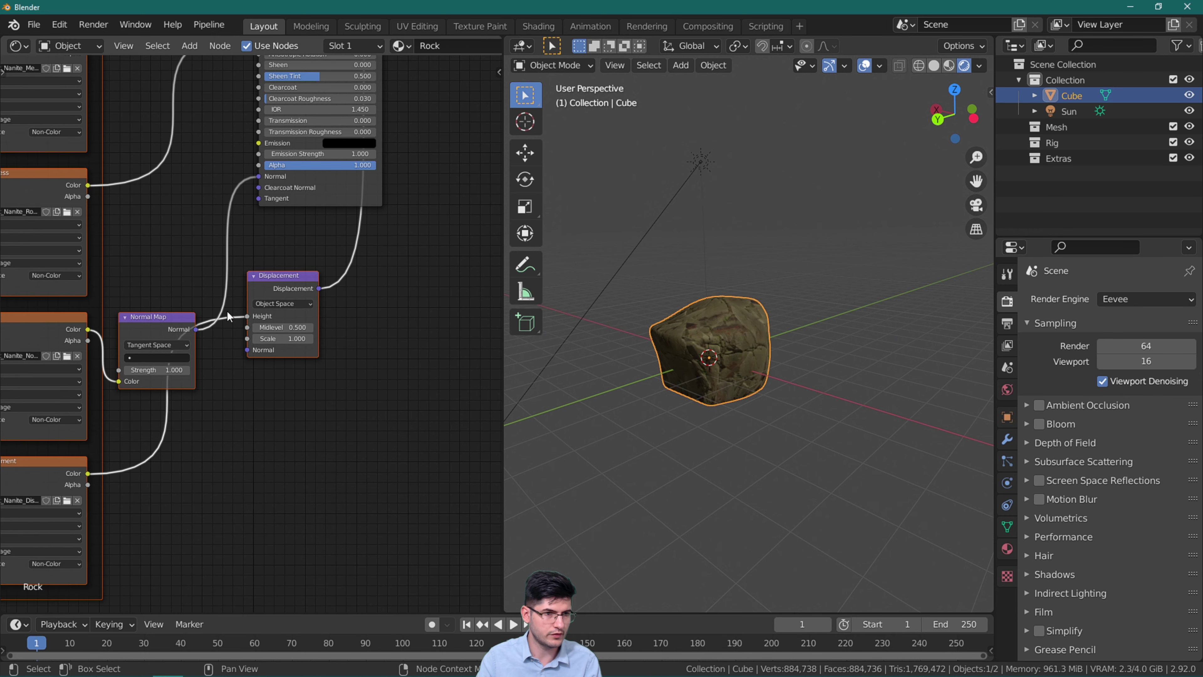
Move the Normal Map node up beside its texture and the Displacement node further down, separating their overlapping links
click(184, 335)
drag(183, 335, 178, 258)
drag(265, 286, 297, 338)
scroll(252, 340, down, 3)
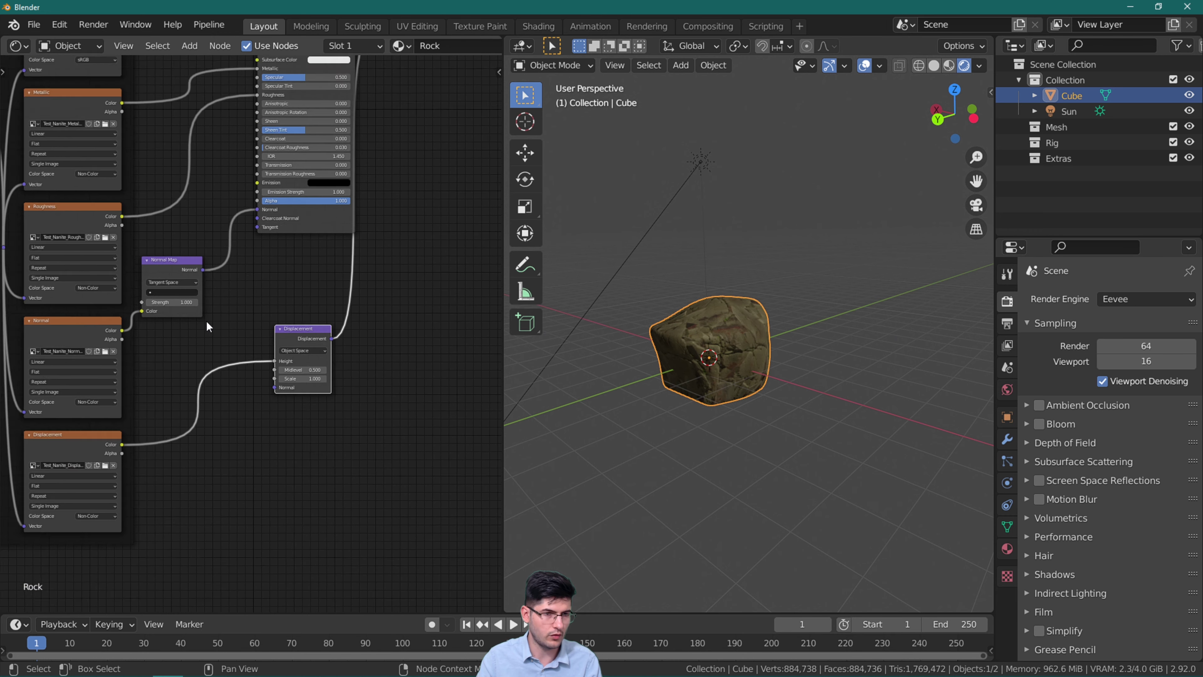
Delete the Displacement node from the Rock material and shift the displacement texture node slightly away from the other textures
scroll(206, 320, up, 1)
middle_drag(153, 316, 241, 346)
scroll(314, 319, down, 2)
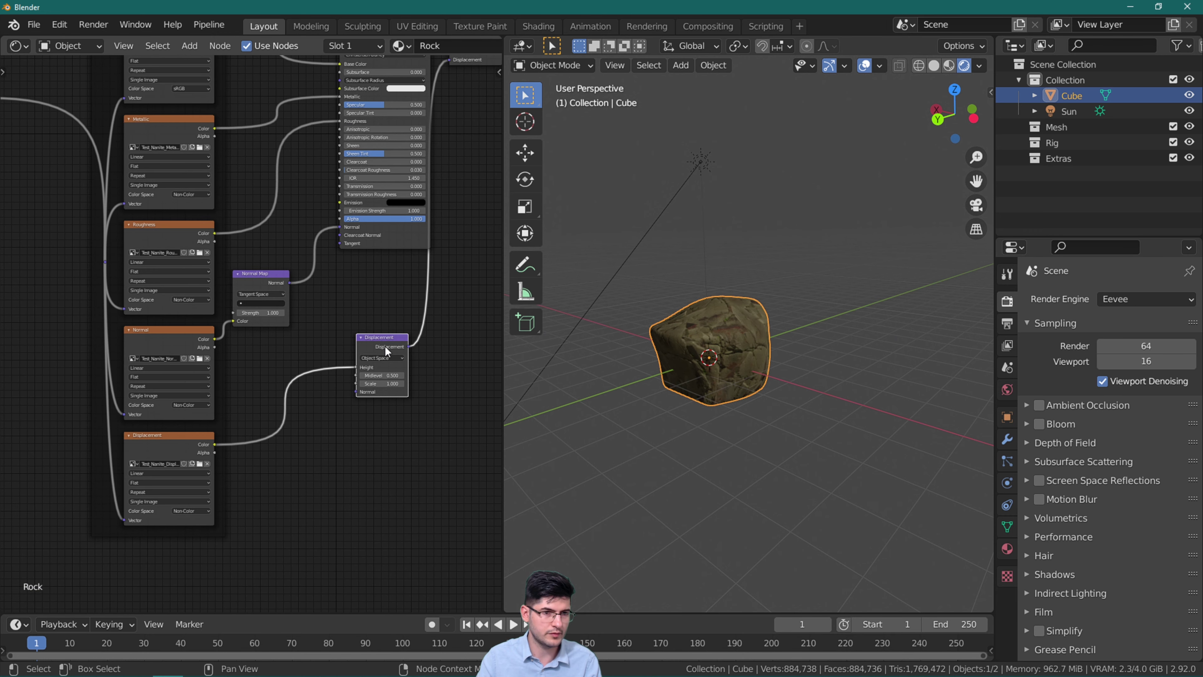
key(x)
mouse_move(166, 451)
mouse_down()
mouse_move(267, 451)
mouse_move(152, 458)
mouse_up()
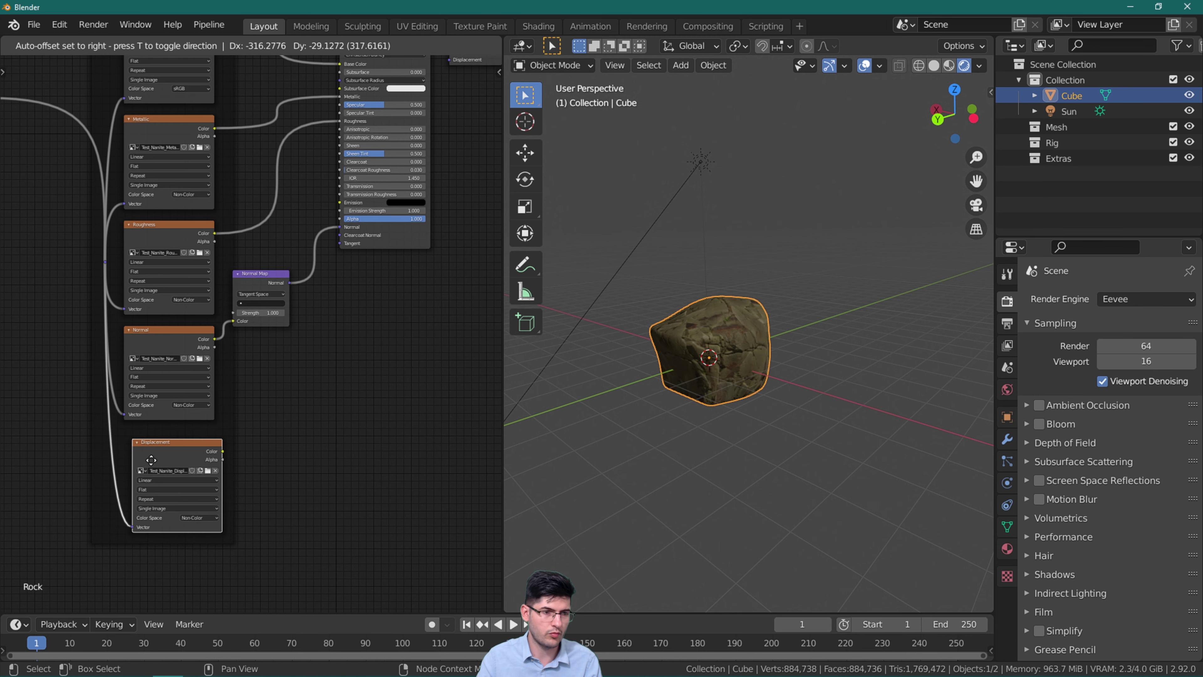
middle_drag(195, 393, 256, 428)
Select the Sun light and set its strength to 10
scroll(746, 348, up, 3)
scroll(748, 350, up, 2)
shift+middle_drag(700, 341, 786, 313)
scroll(786, 320, up, 2)
scroll(795, 331, down, 2)
scroll(796, 336, down, 5)
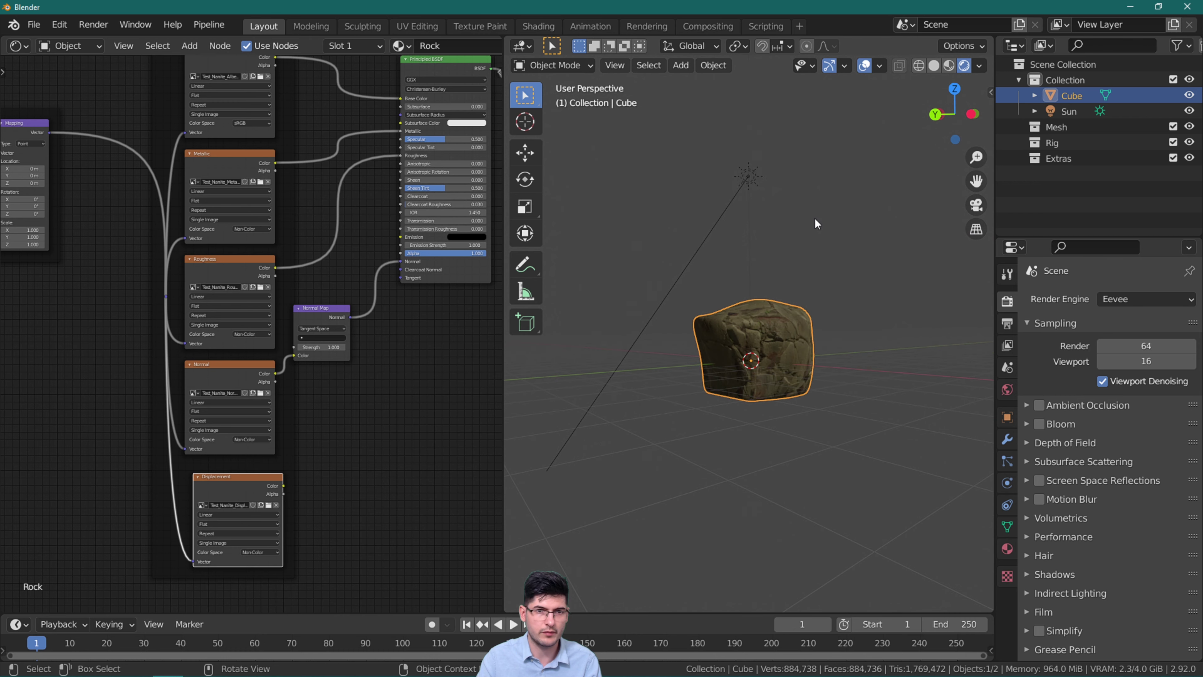
click(748, 177)
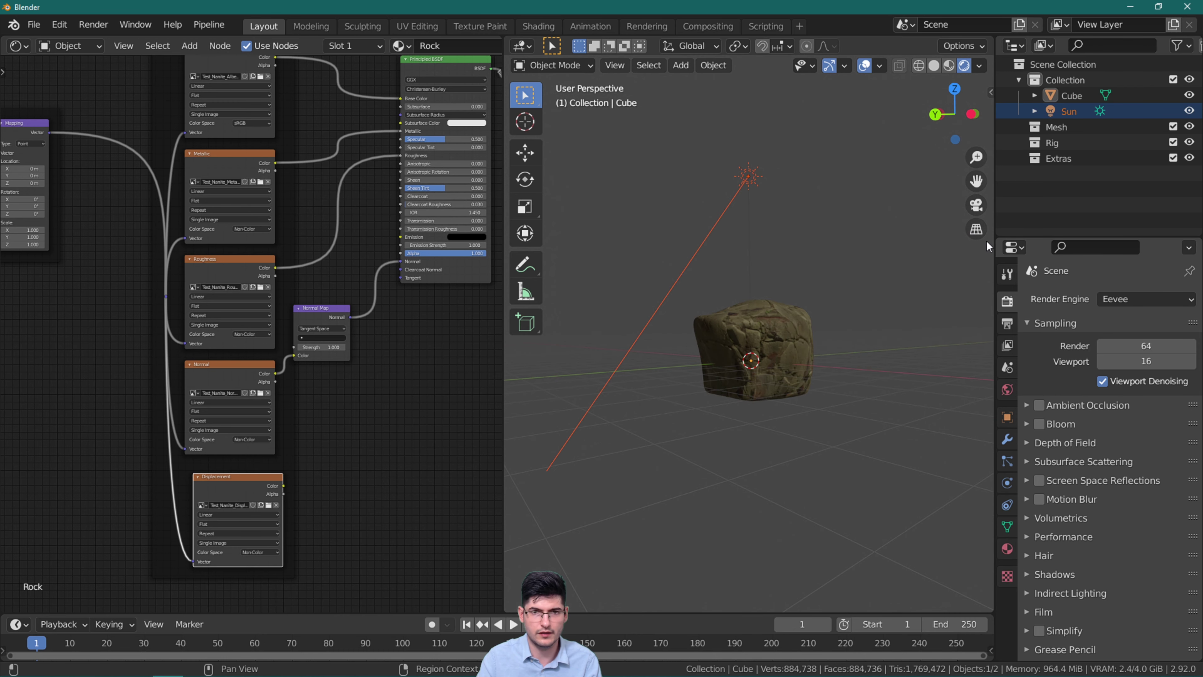
click(1079, 114)
click(1006, 482)
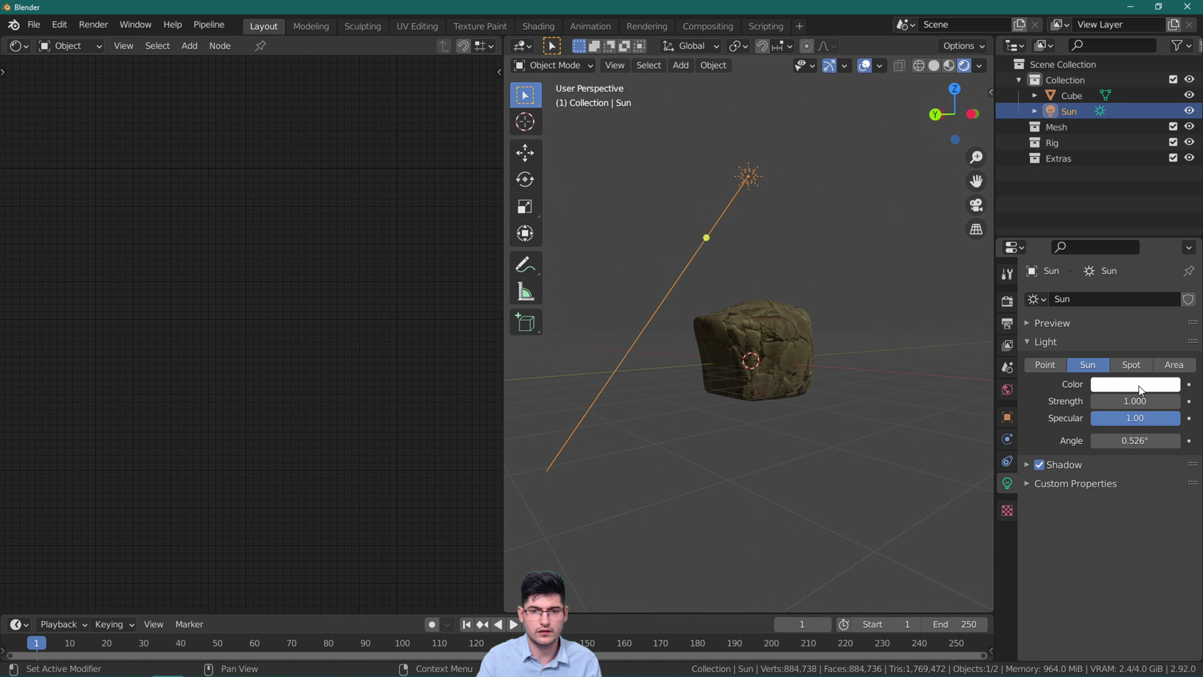
double_click(1136, 400)
text(10)
key(Return)
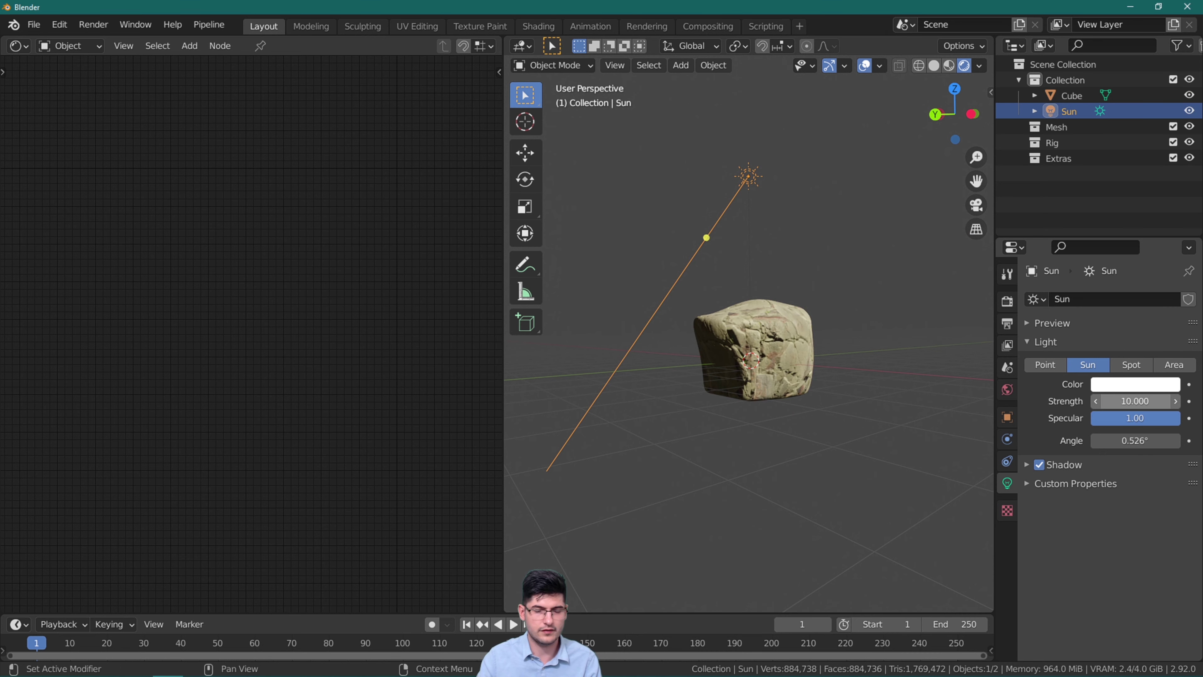
Select the rock mesh and add a Displace modifier to it
scroll(821, 401, up, 10)
click(821, 402)
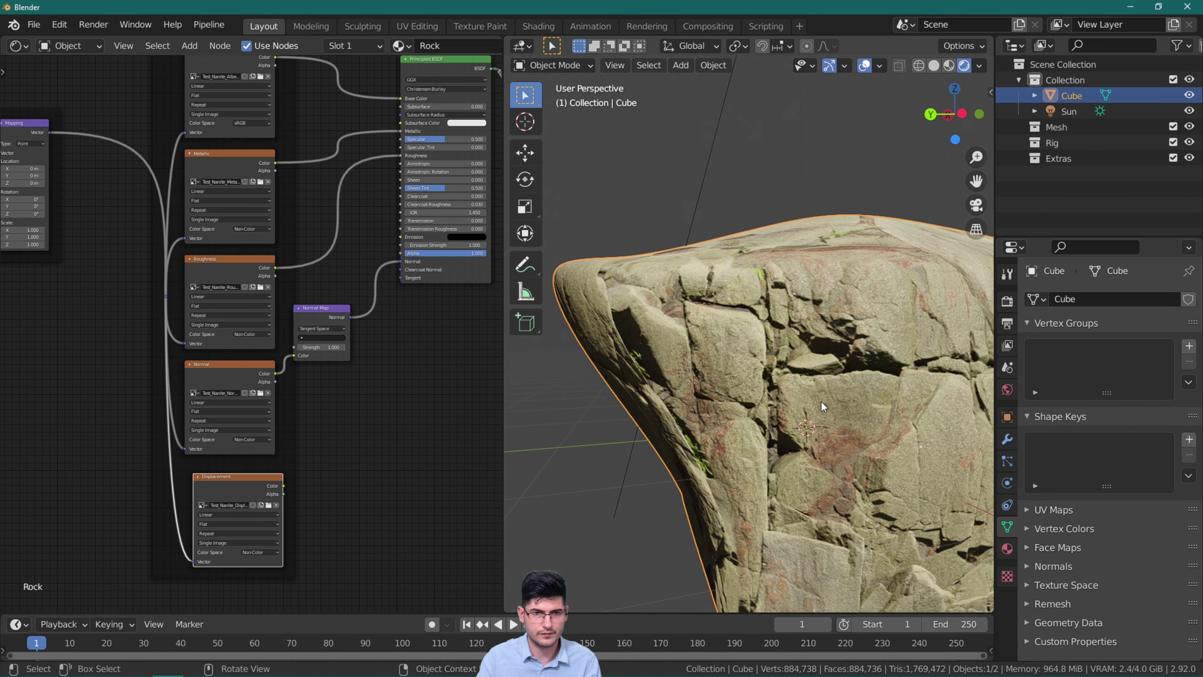
key(Home)
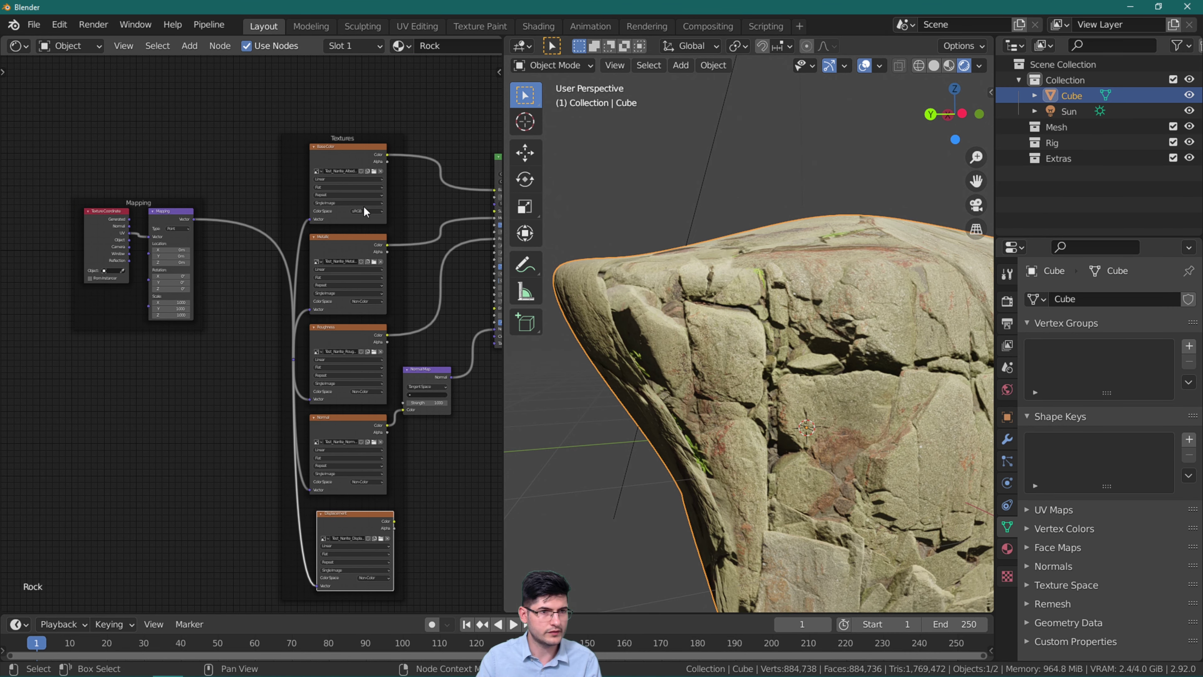
middle_drag(366, 211, 299, 200)
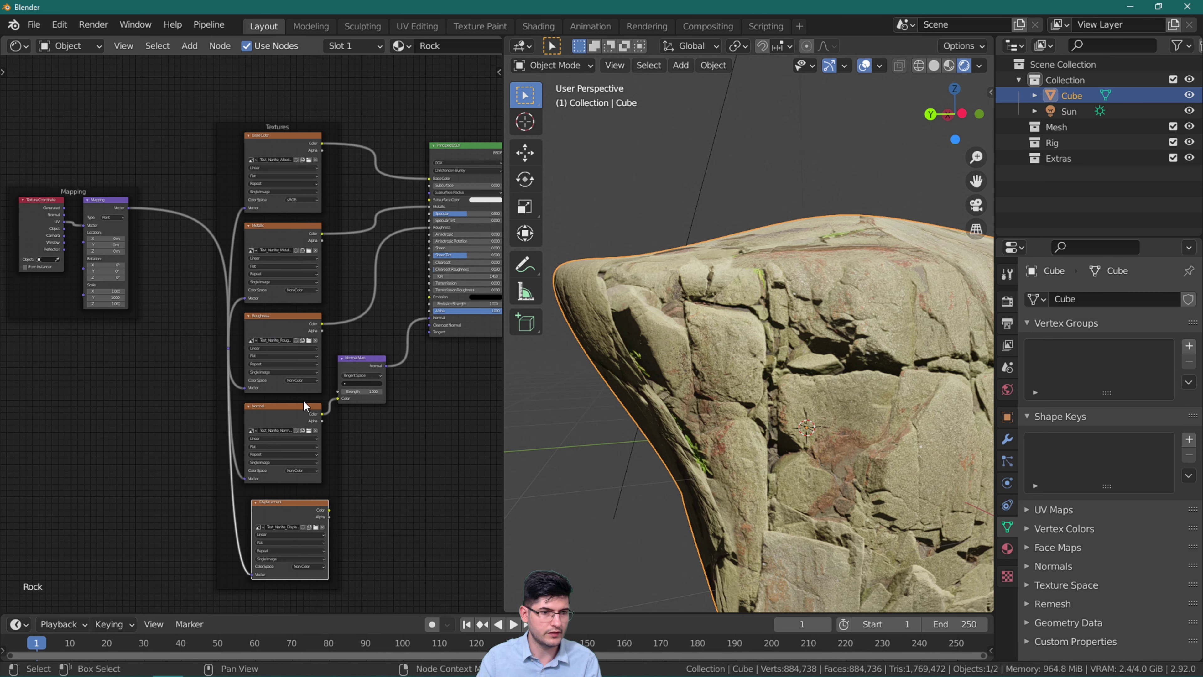
middle_drag(762, 358, 781, 356)
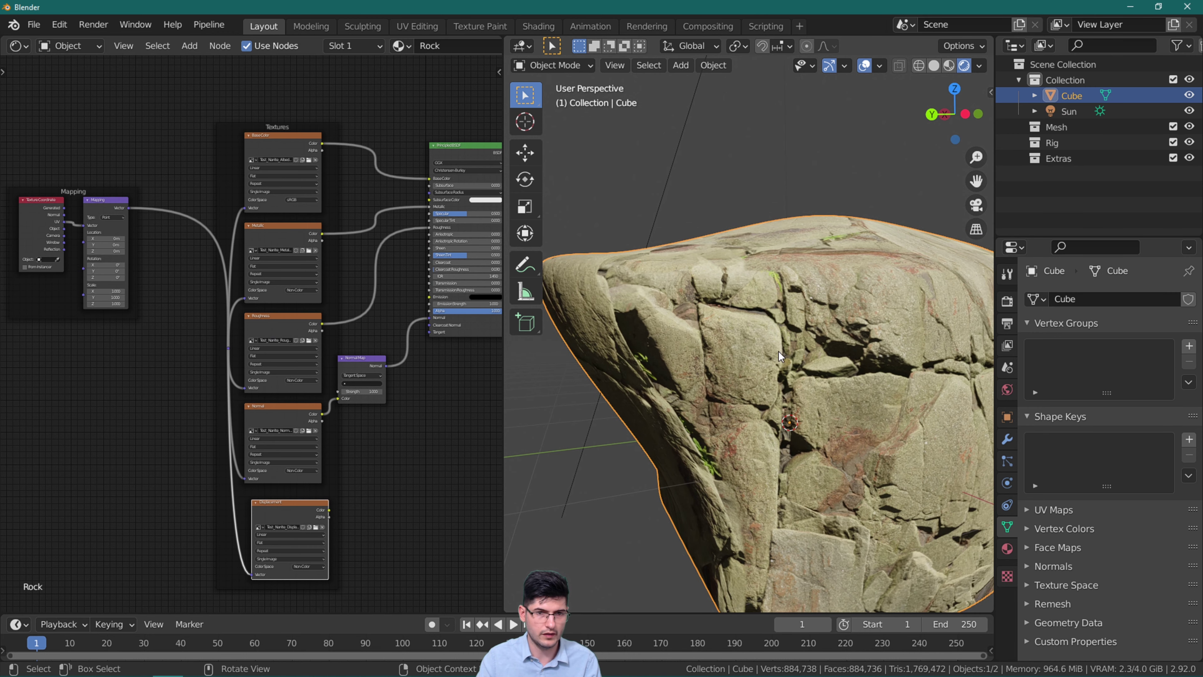
middle_drag(319, 540, 249, 430)
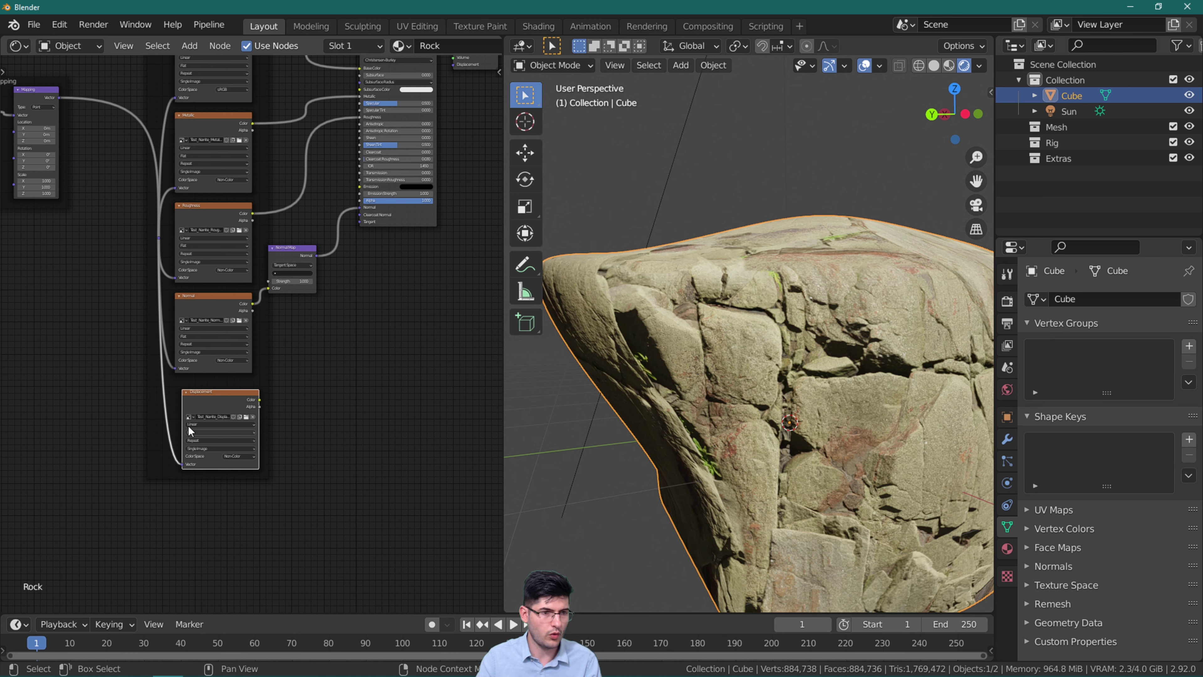
click(1008, 439)
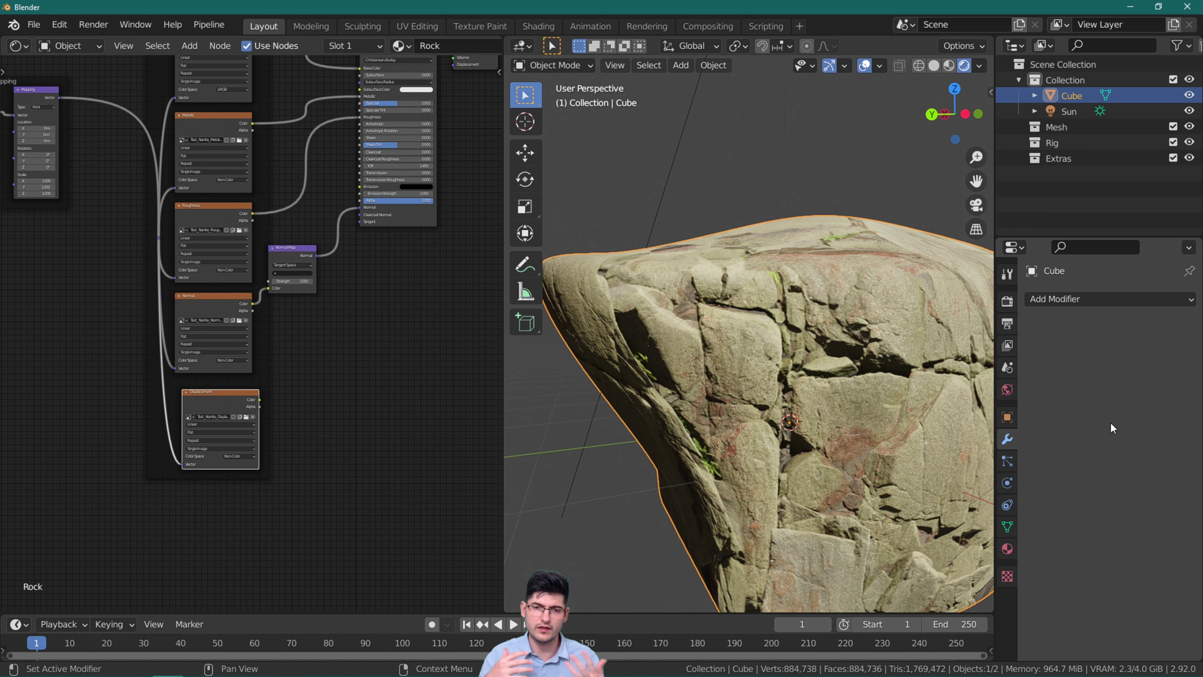
click(1094, 298)
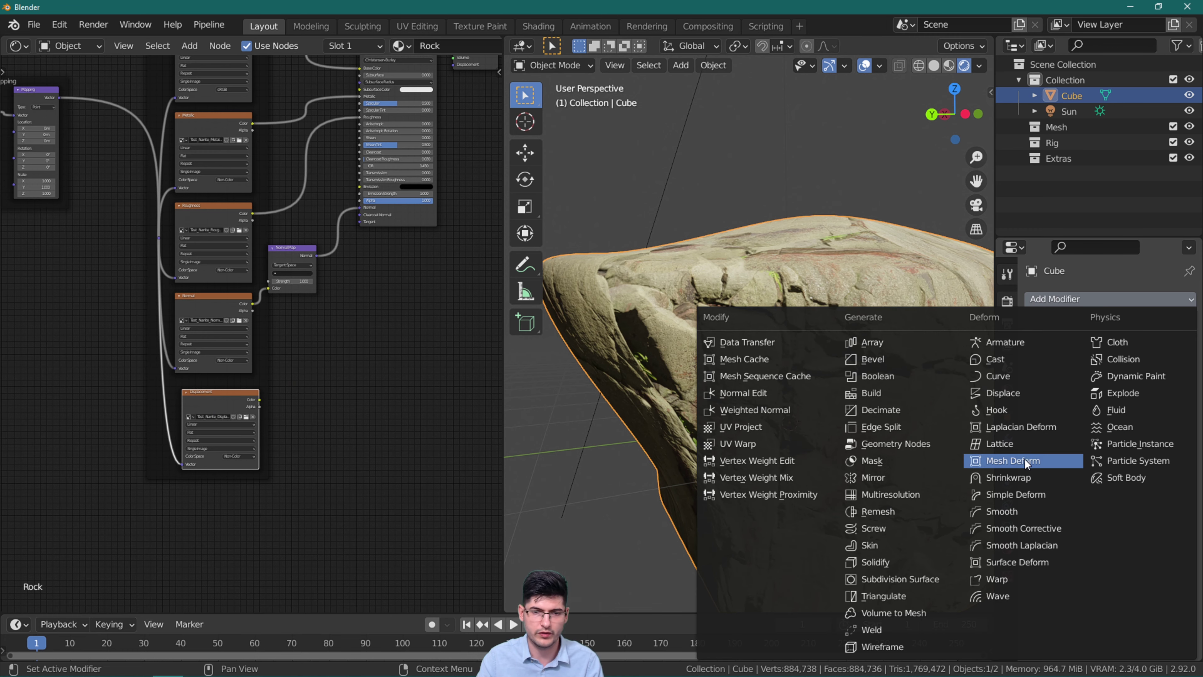
scroll(806, 272, down, 6)
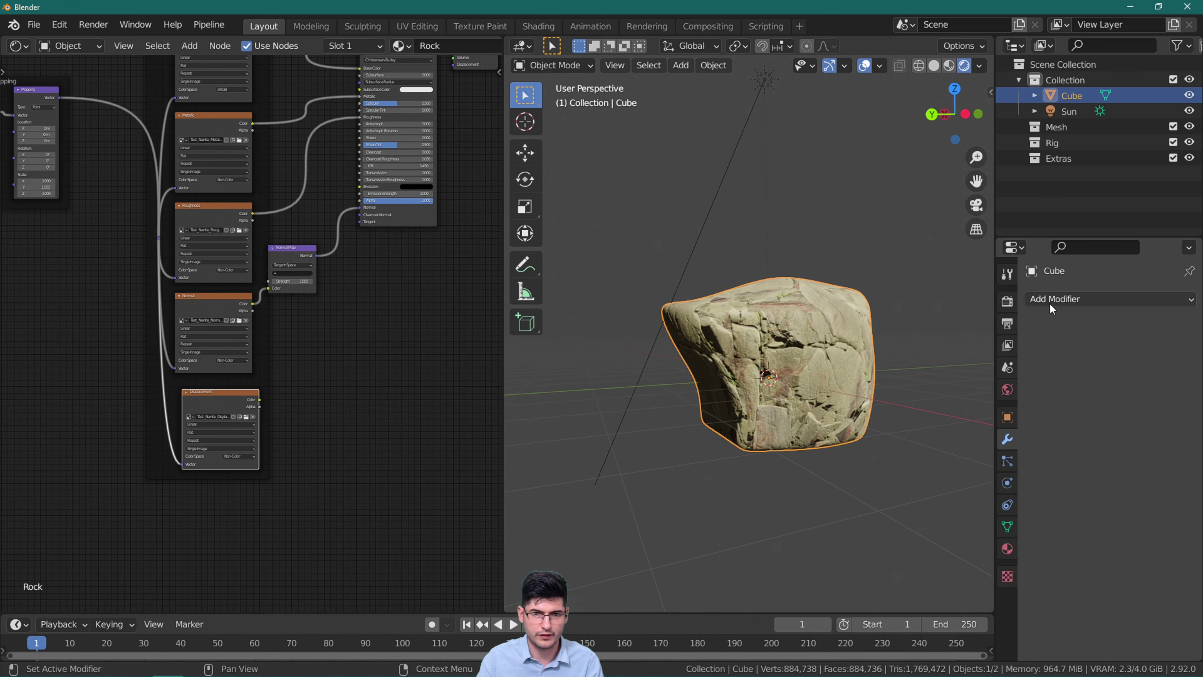
click(1060, 299)
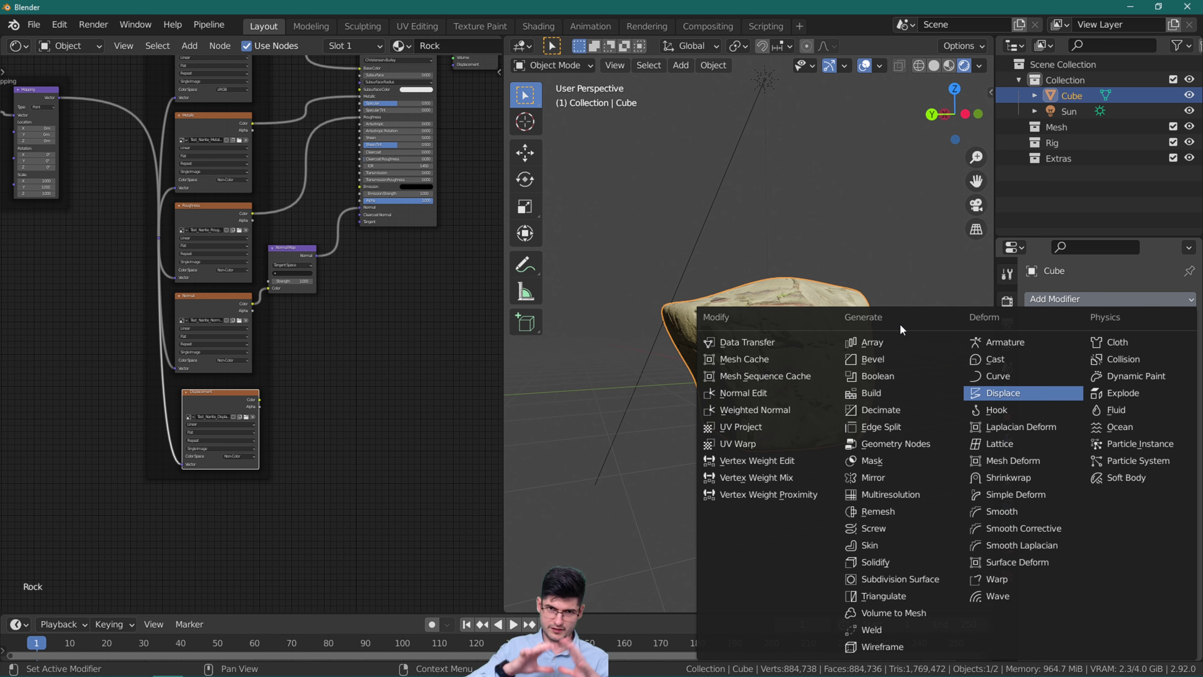
key(Return)
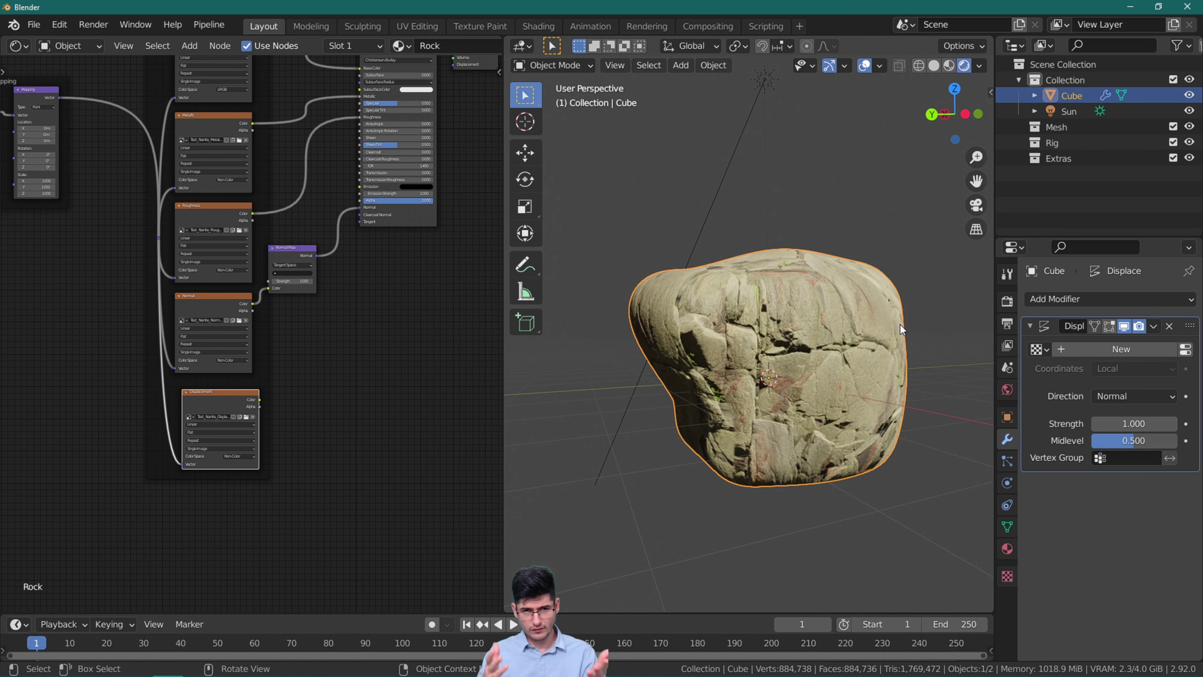
Create a new texture for the Displace modifier and set its coordinates to UV with the UVMap layer
mouse_move(774, 329)
middle_down()
mouse_move(811, 385)
mouse_move(834, 347)
mouse_move(774, 326)
middle_up()
scroll(835, 348, up, 3)
scroll(774, 326, down, 3)
scroll(759, 333, up, 2)
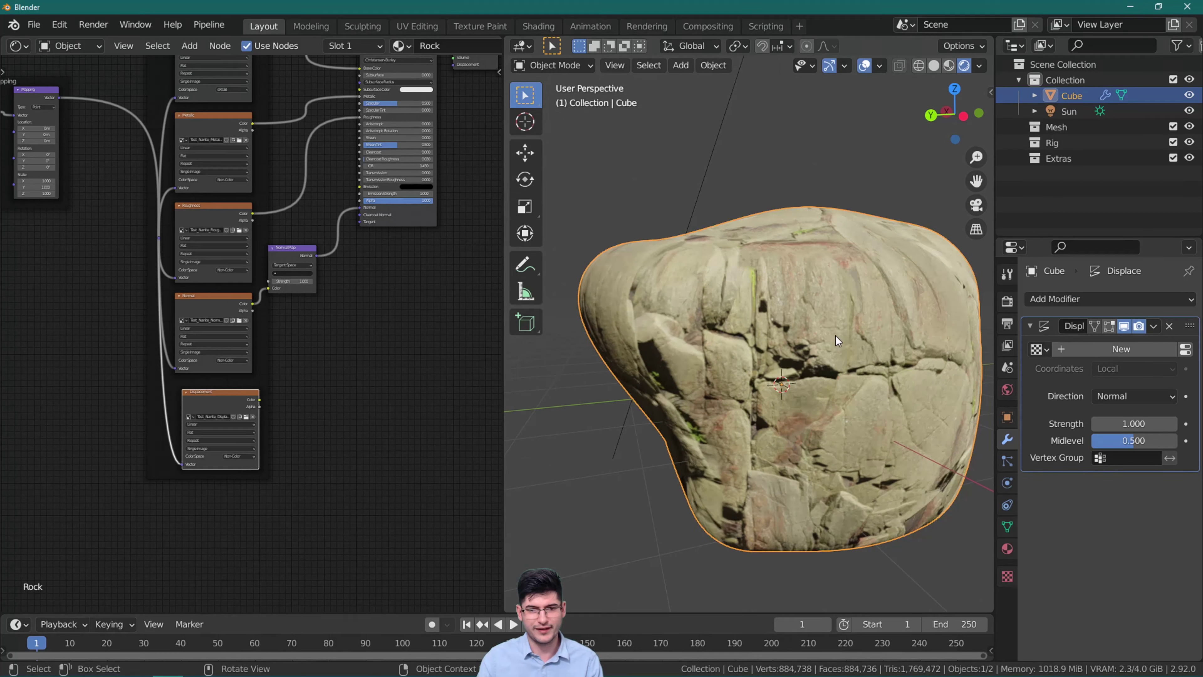
click(1088, 346)
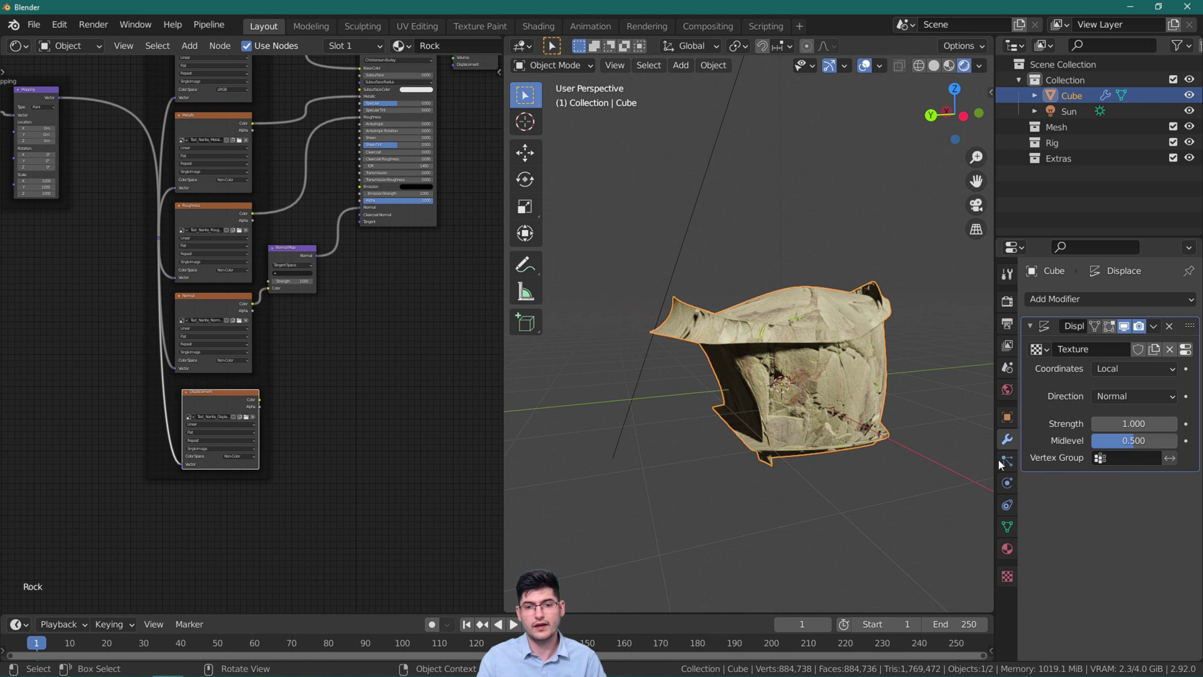
click(1115, 371)
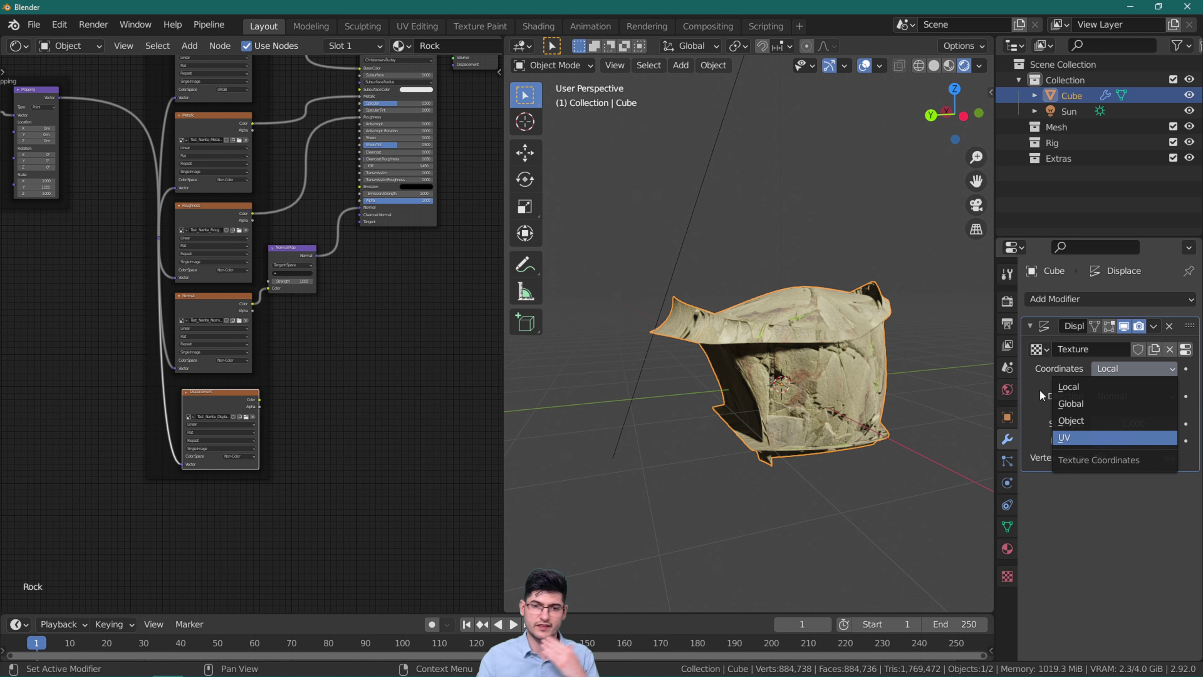
click(1058, 436)
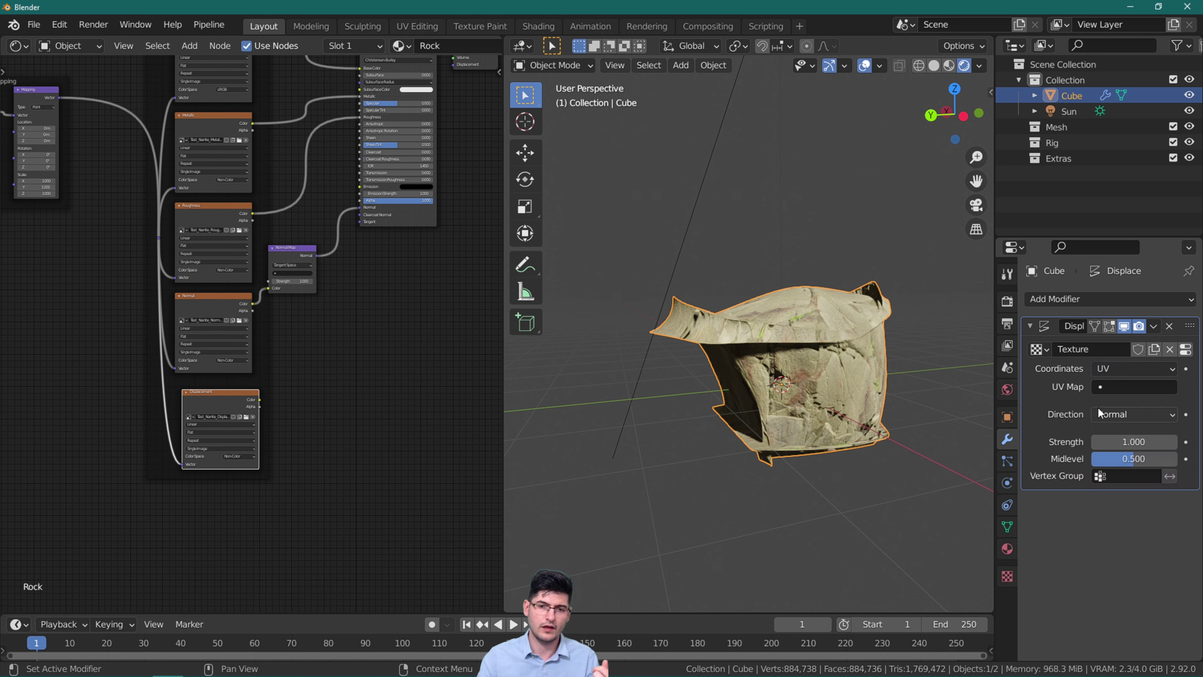
click(1116, 388)
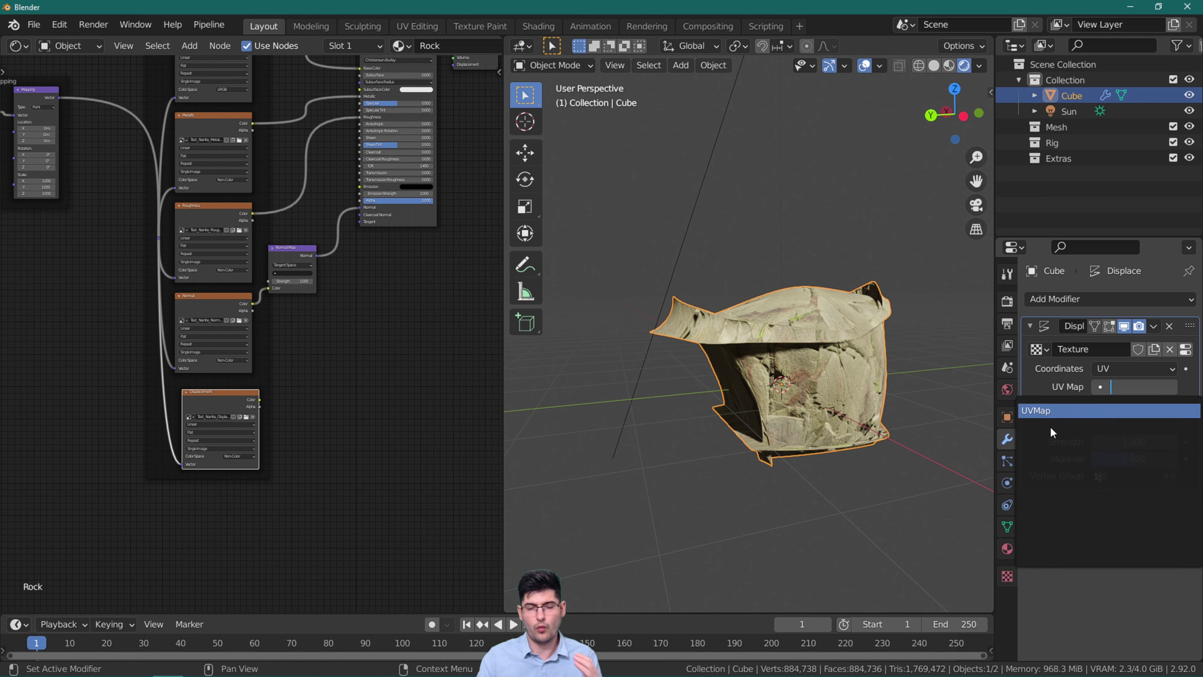
click(1063, 416)
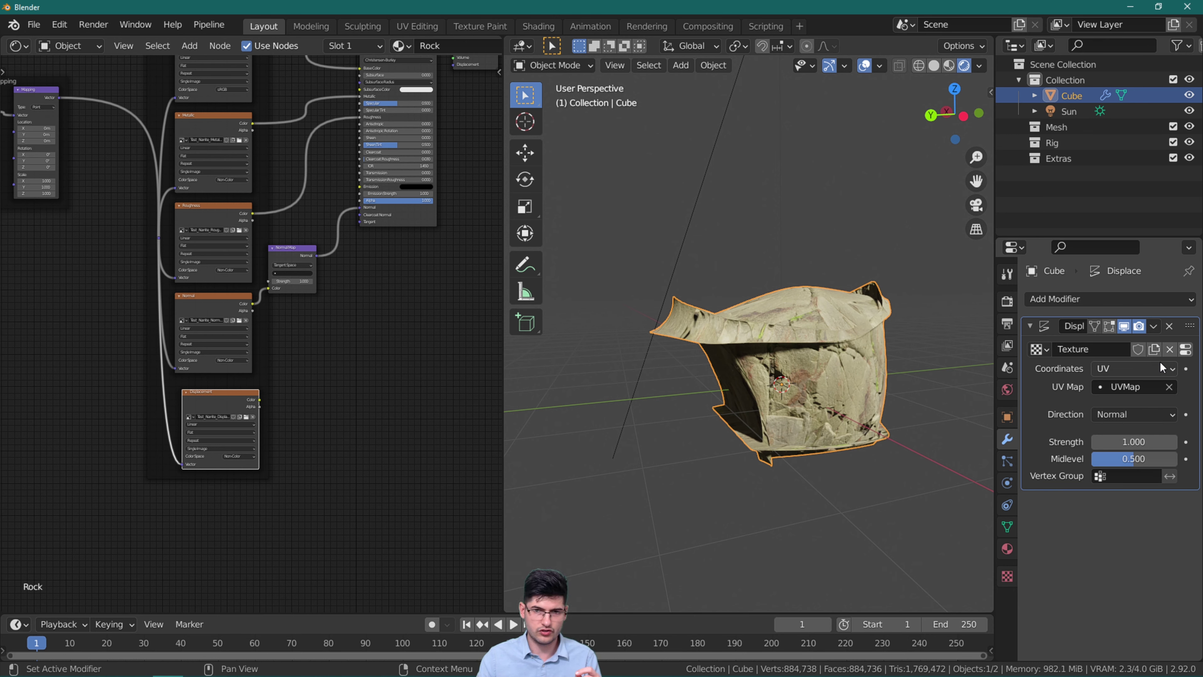
Assign Test_Nanite_Displacement.exr as the image of the Displace modifier's texture
click(1185, 350)
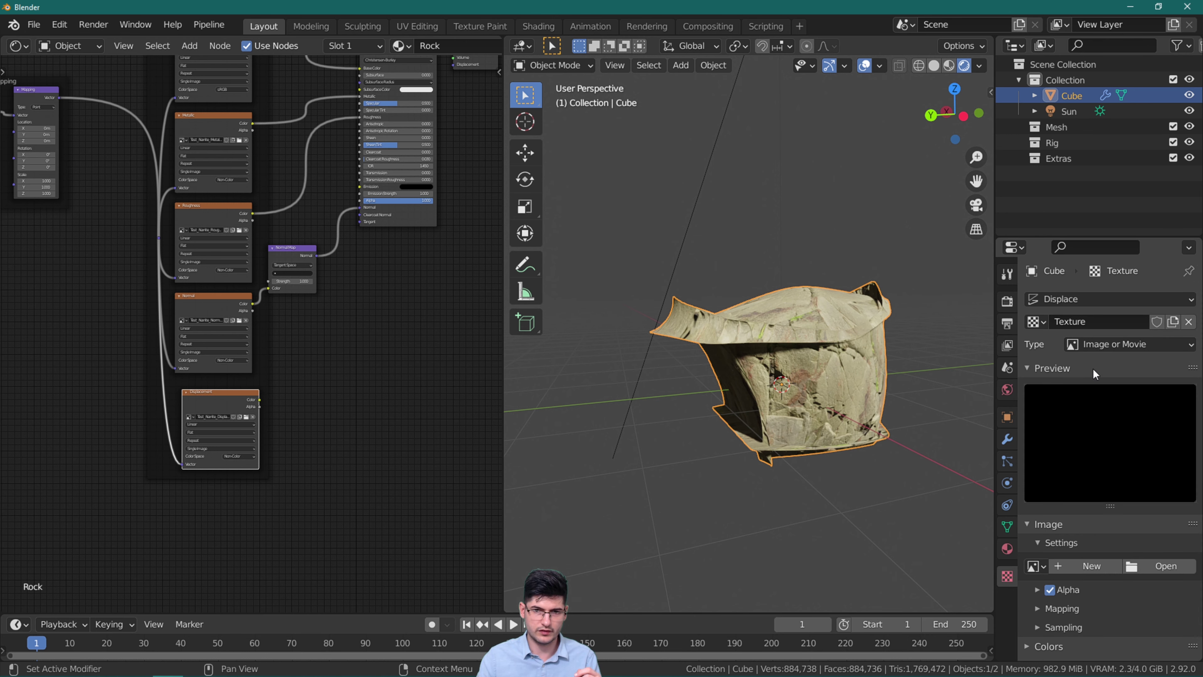
click(1035, 565)
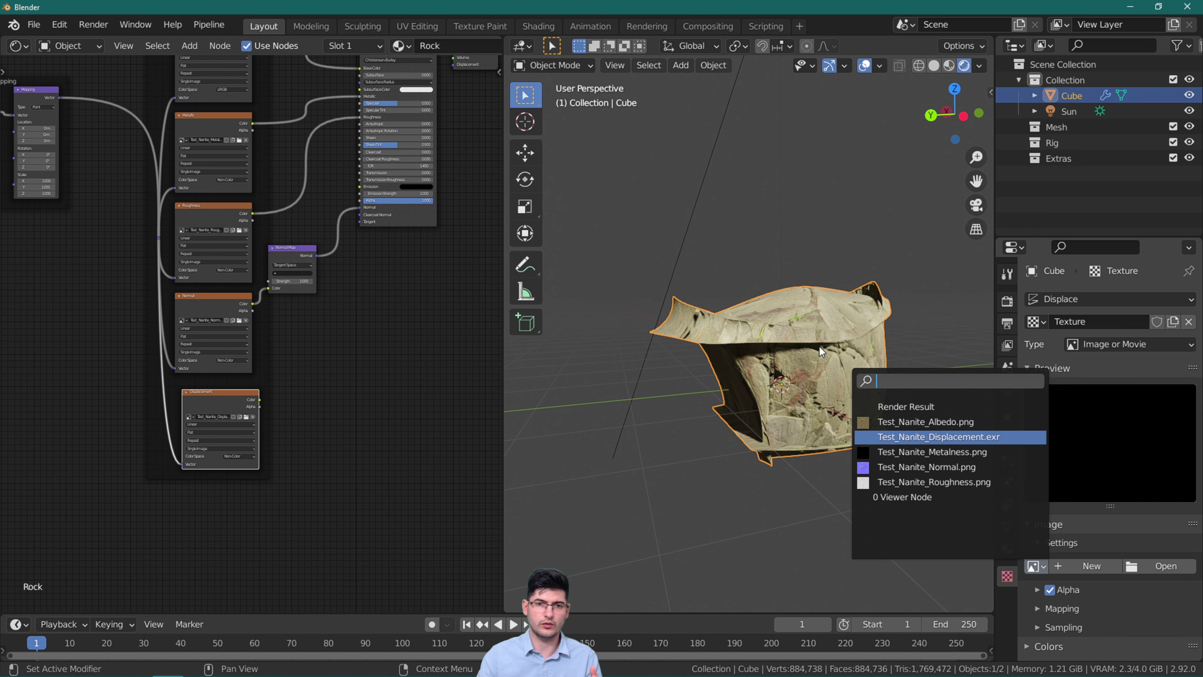
key(Return)
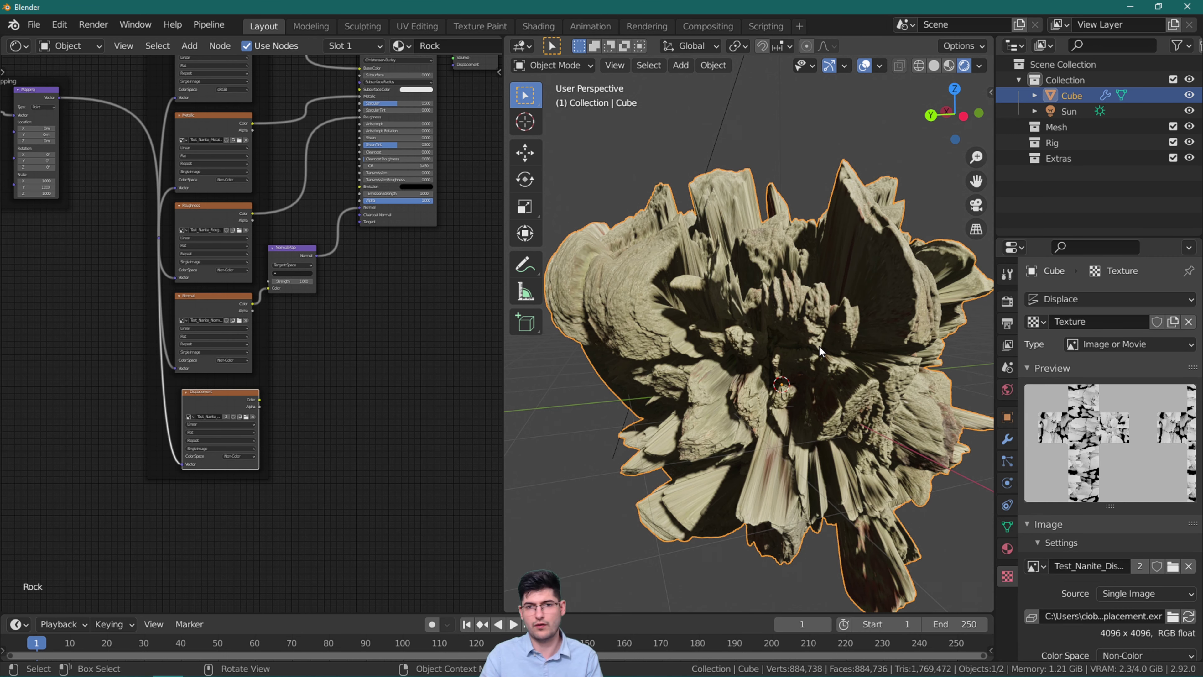
Set the Displace modifier's strength to 0.2
middle_drag(810, 318, 962, 508)
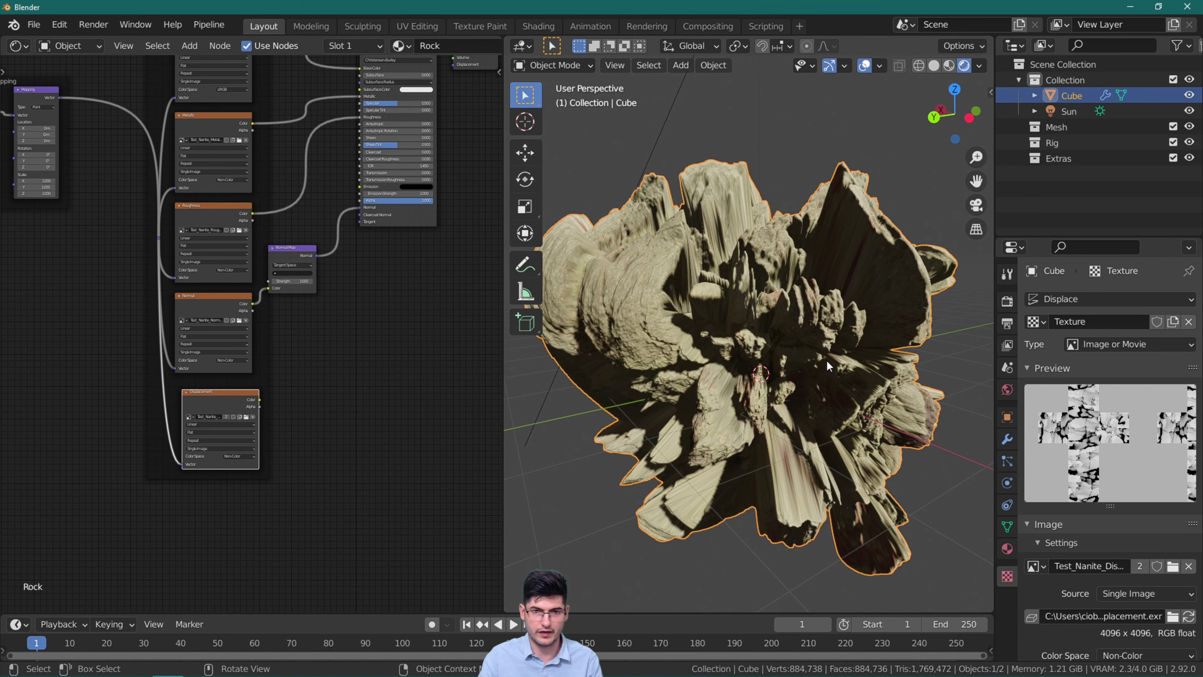
click(1008, 439)
double_click(1113, 441)
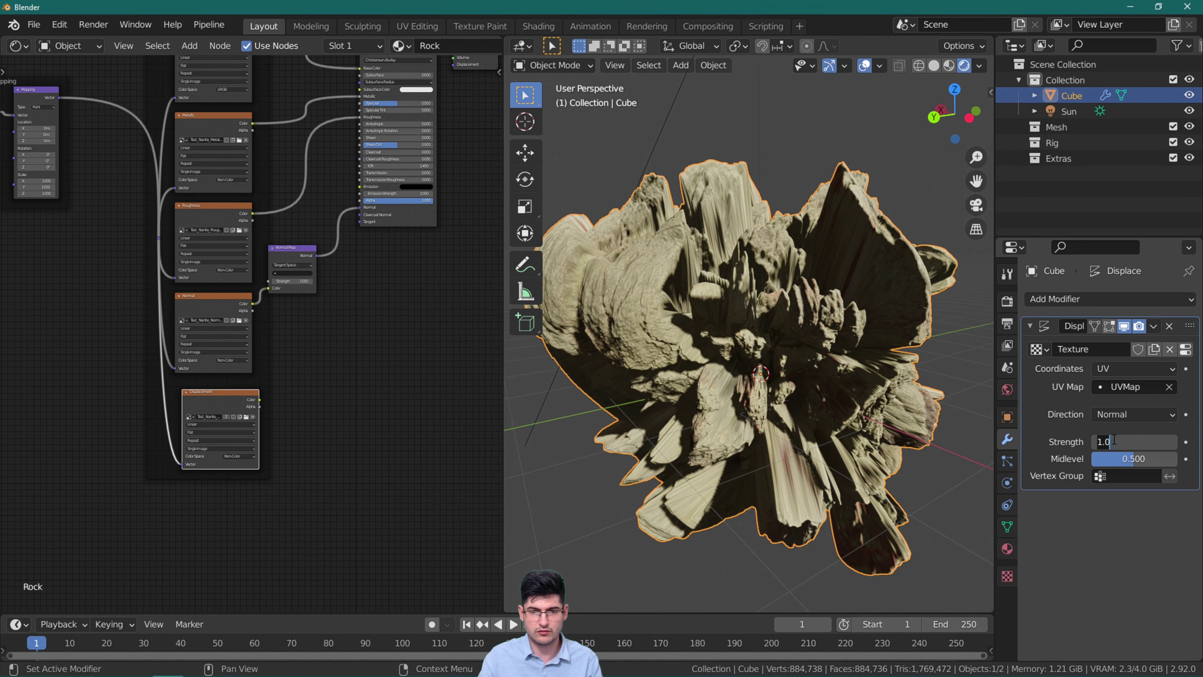
text(0.2)
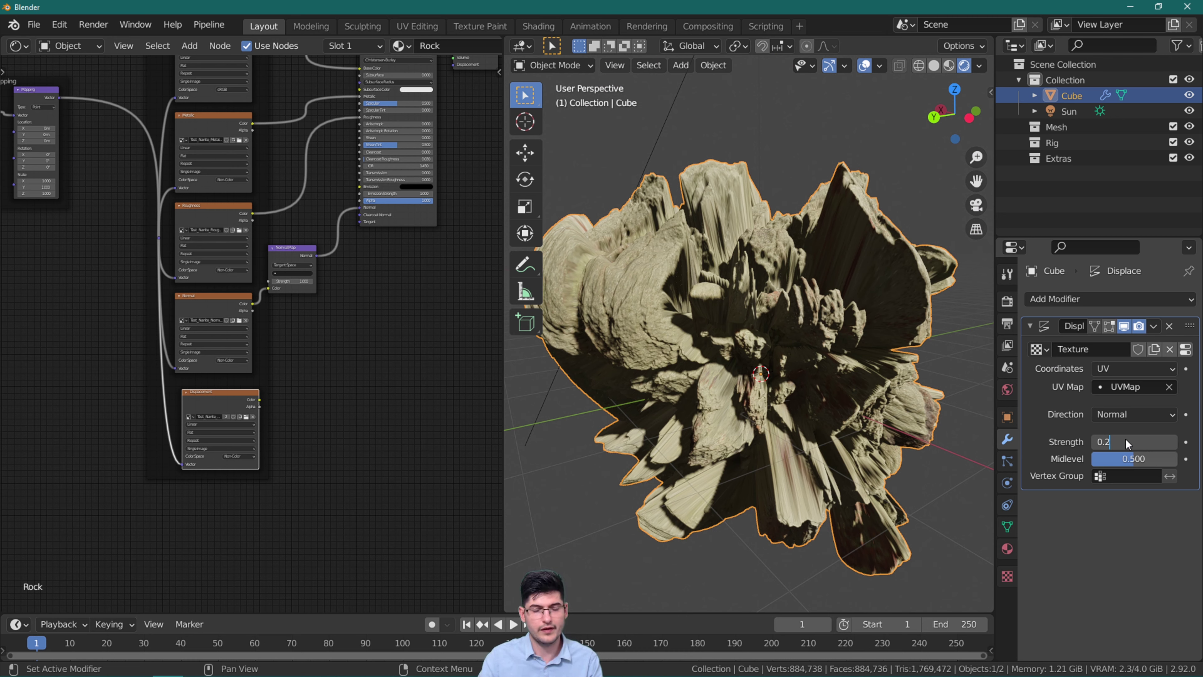
key(Return)
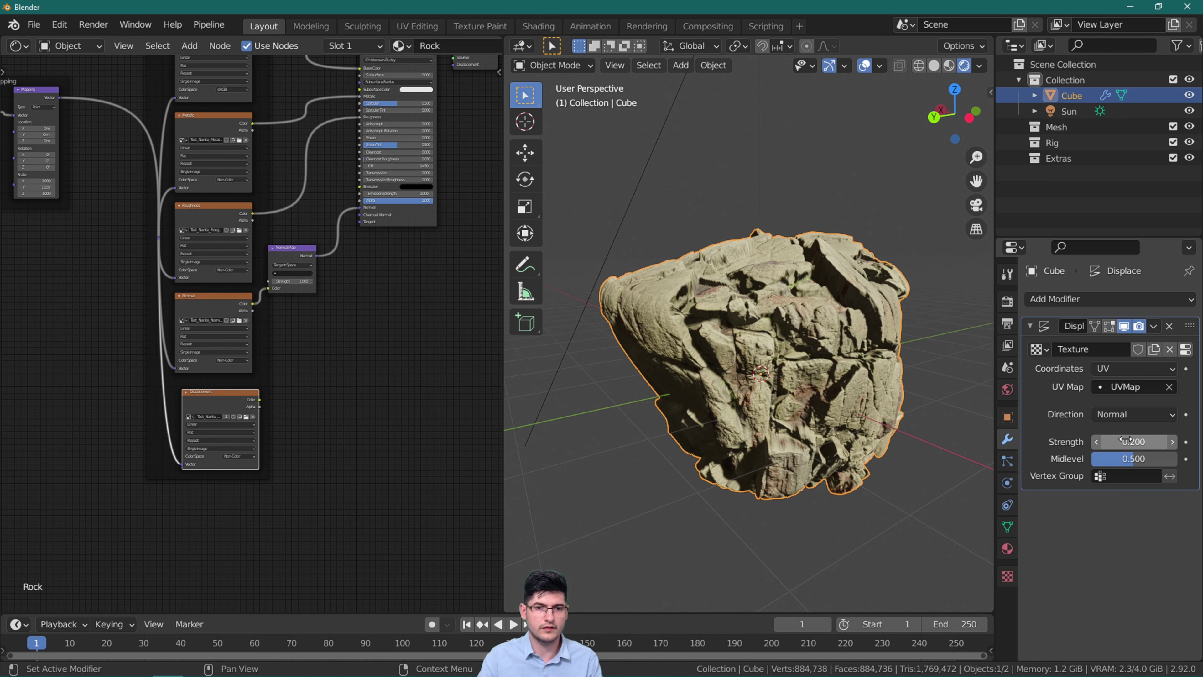
Try a strength of 0.4 on the rock's Displace modifier
middle_drag(805, 379, 765, 304)
scroll(847, 389, up, 4)
scroll(847, 389, down, 3)
scroll(673, 308, down, 3)
scroll(721, 287, up, 2)
click(1119, 445)
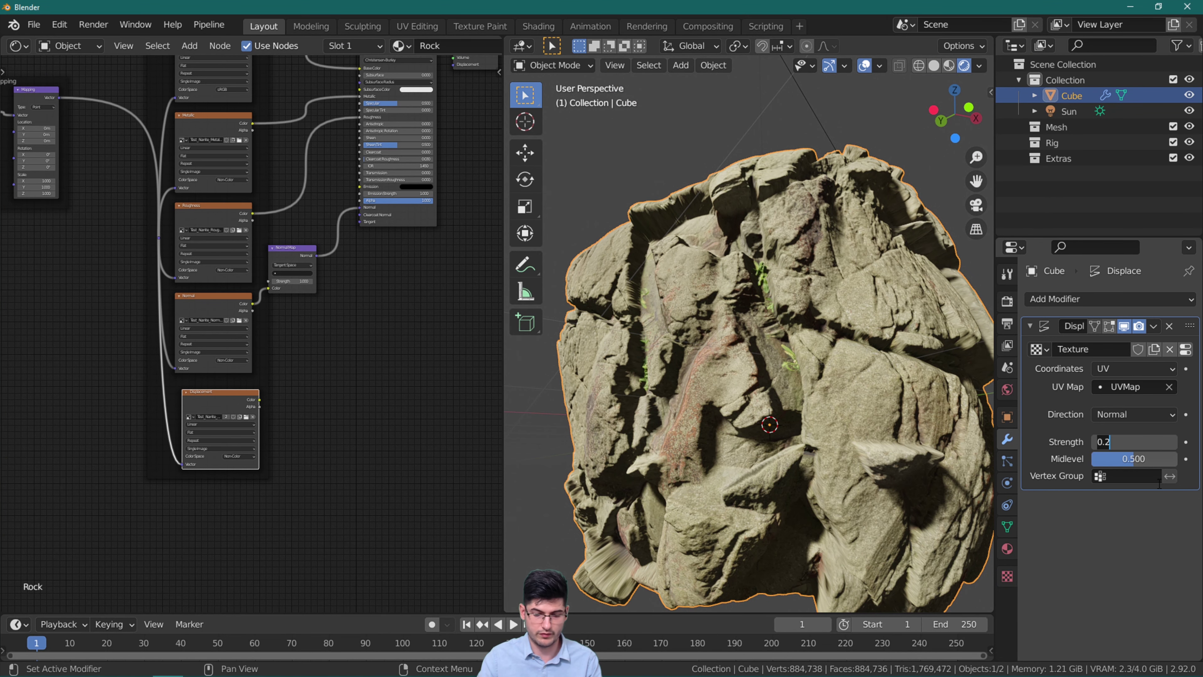
text(0)
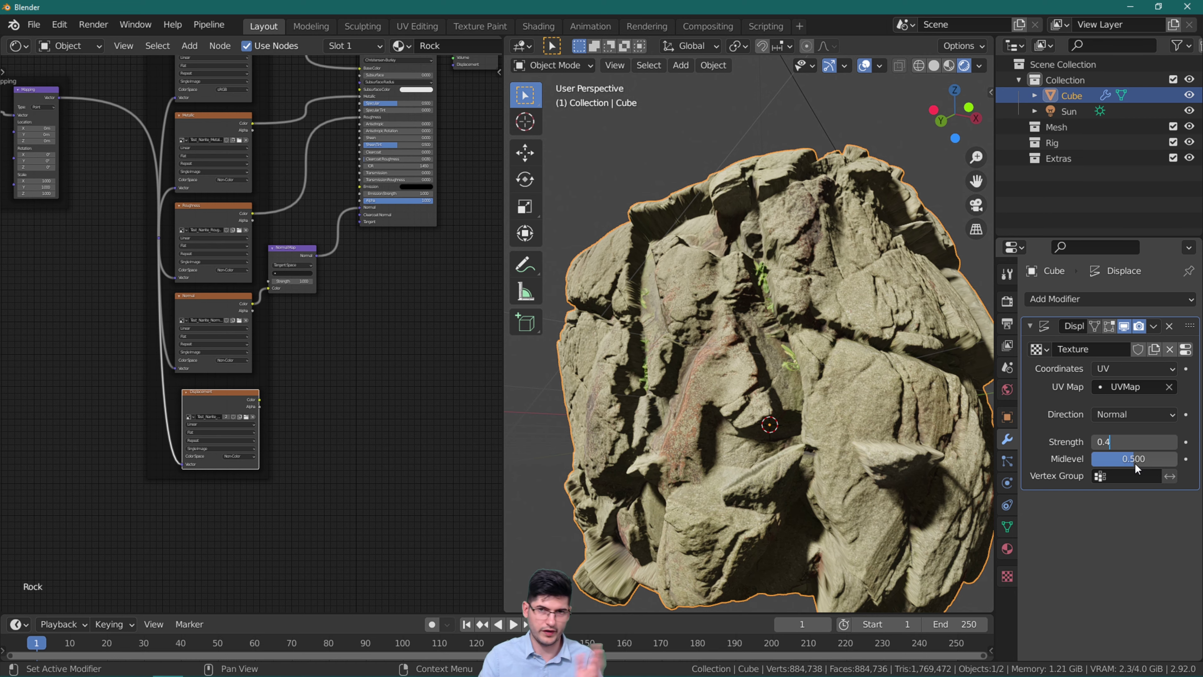
key(Return)
Set the Displace modifier's strength back to 0.2 and apply the modifier to the rock mesh
middle_drag(815, 452, 810, 445)
scroll(811, 426, down, 3)
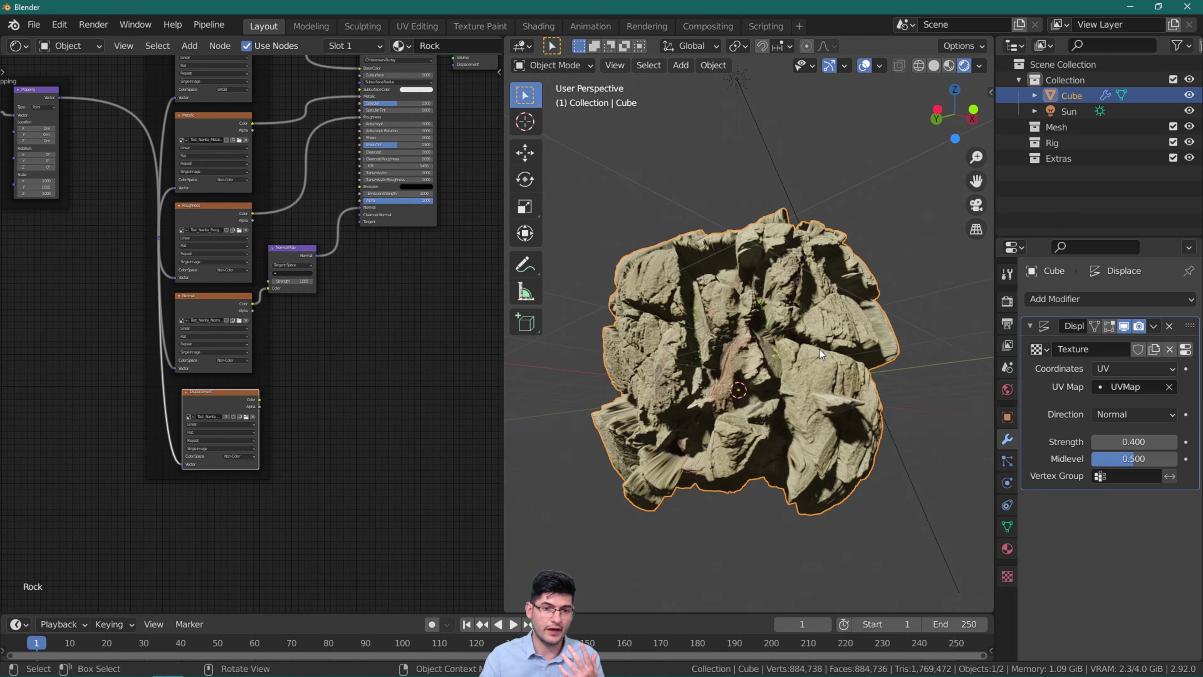
middle_drag(810, 389, 819, 337)
scroll(819, 338, up, 2)
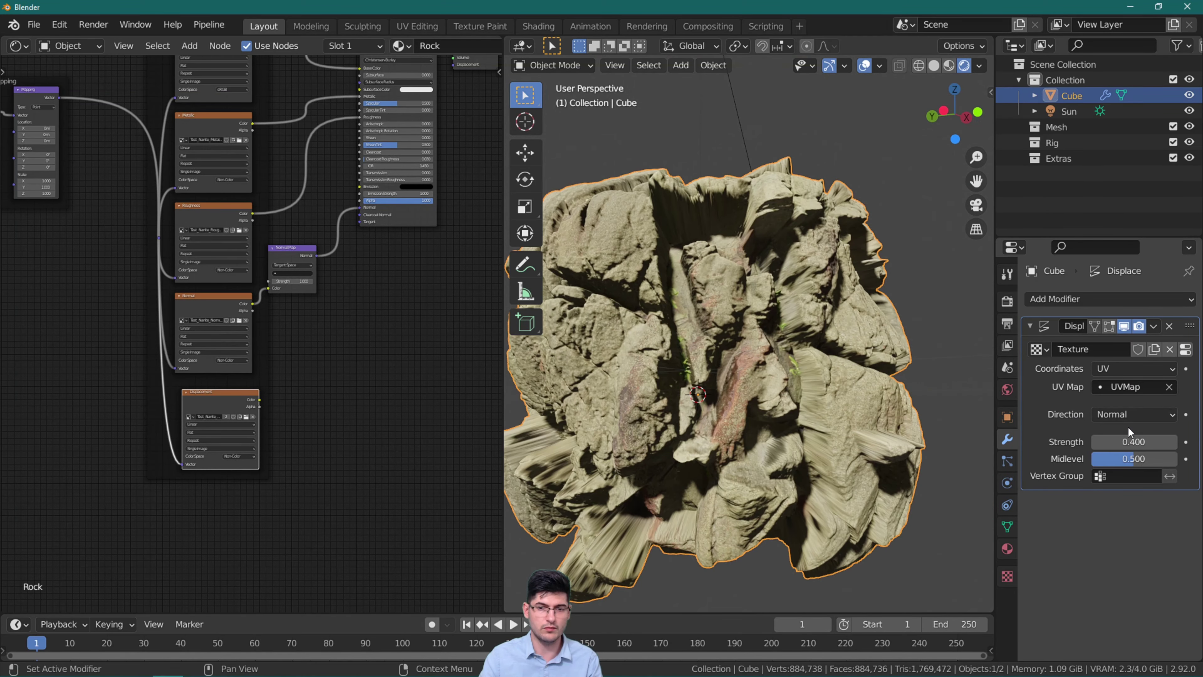
click(1137, 443)
key(BackSpace)
text(2)
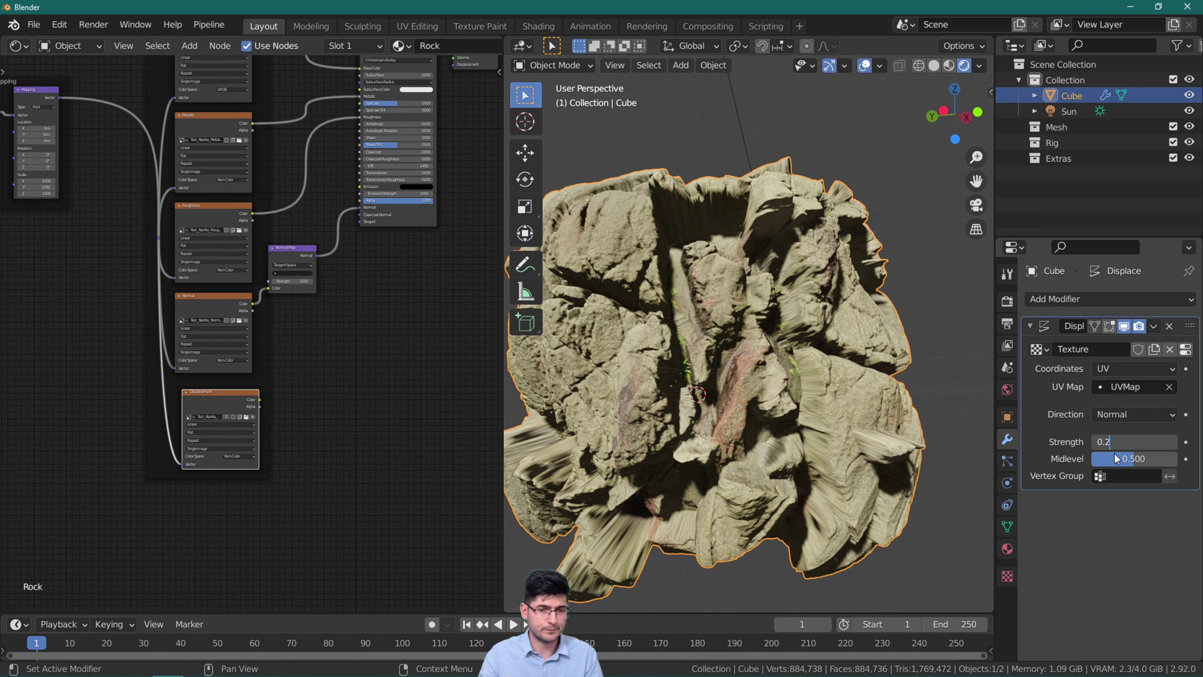
key(Return)
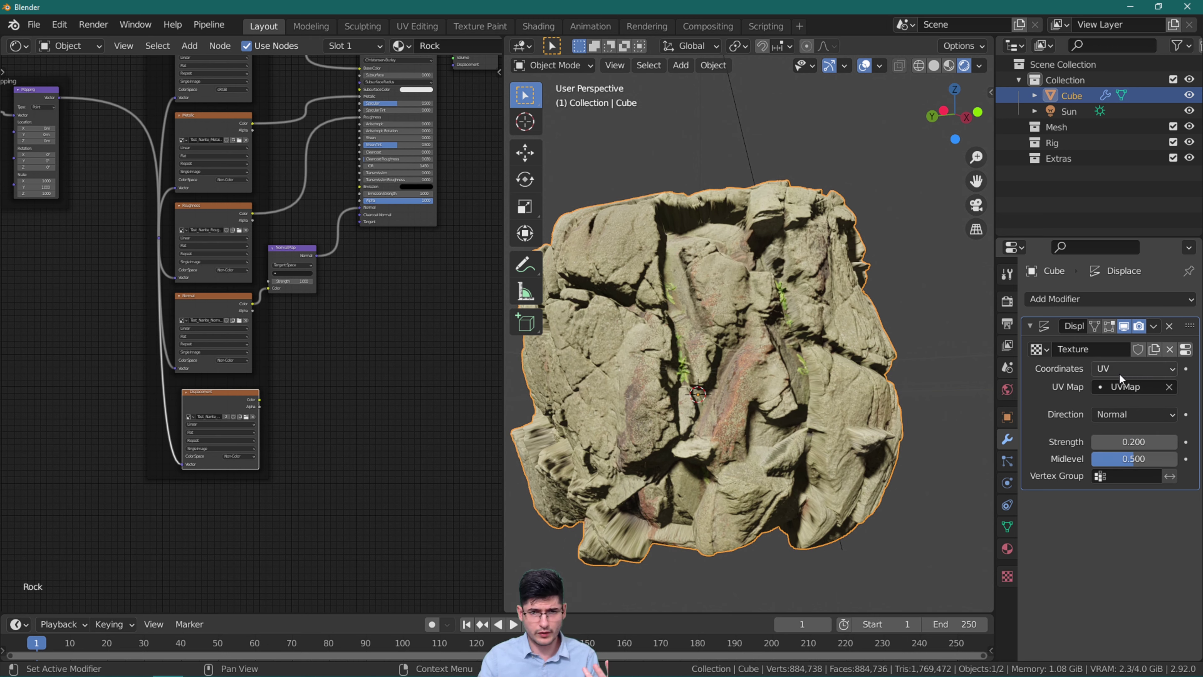
click(1153, 325)
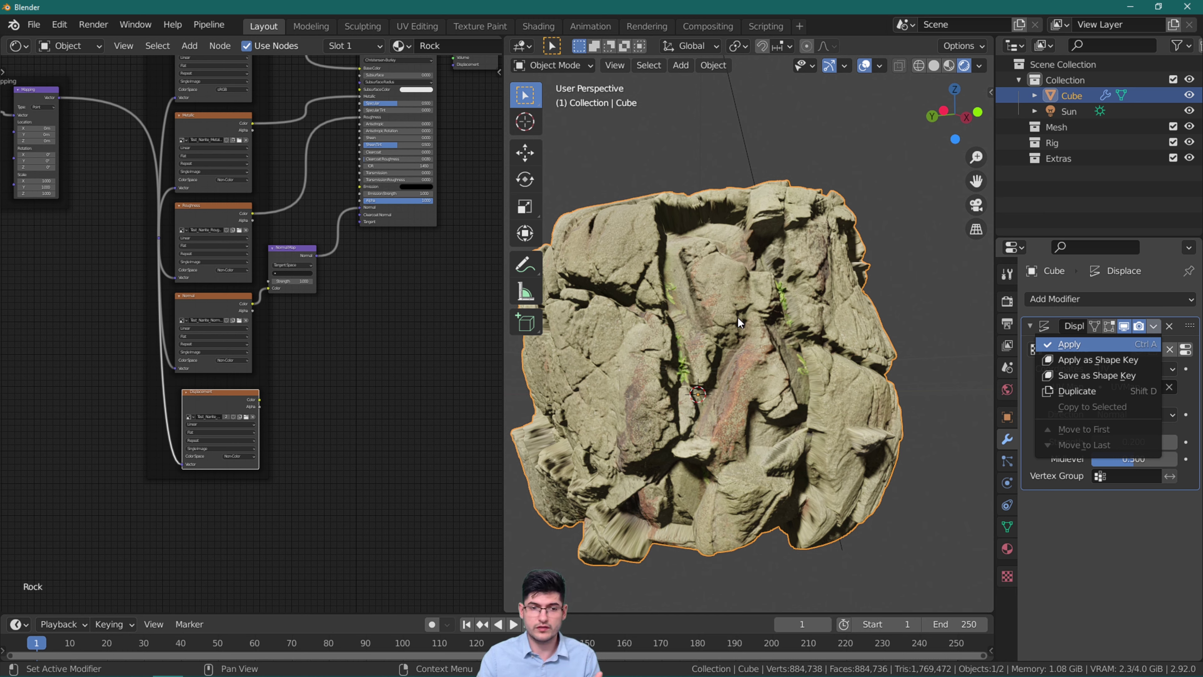
key(Return)
Examine the rock's applied displacement up close and from several sides, including the stretched areas near its lower edge
middle_drag(738, 318, 758, 344)
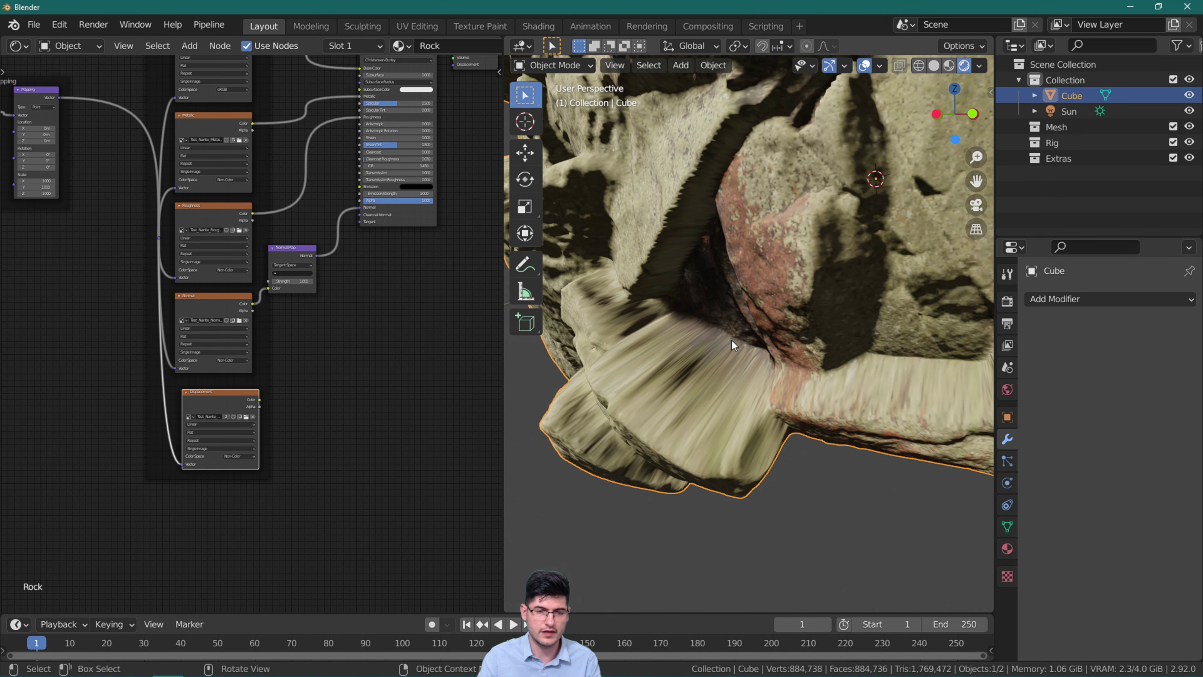
scroll(753, 299, down, 6)
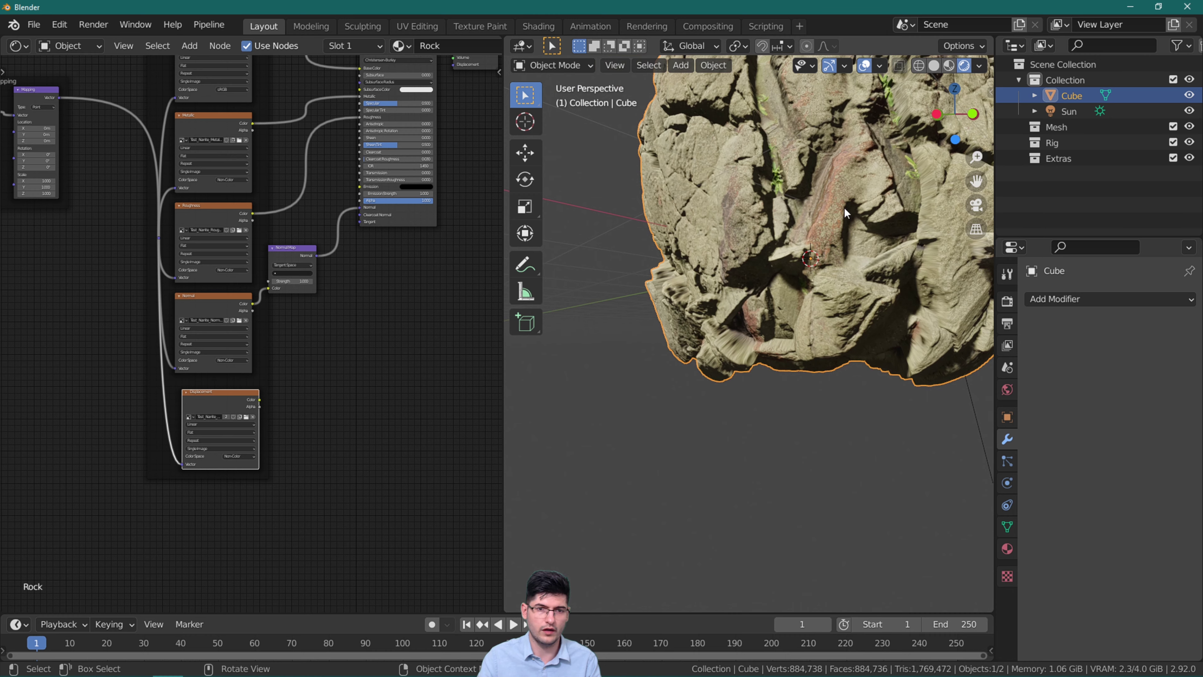
scroll(752, 307, down, 4)
middle_drag(817, 380, 834, 289)
middle_drag(834, 370, 823, 314)
scroll(687, 329, up, 3)
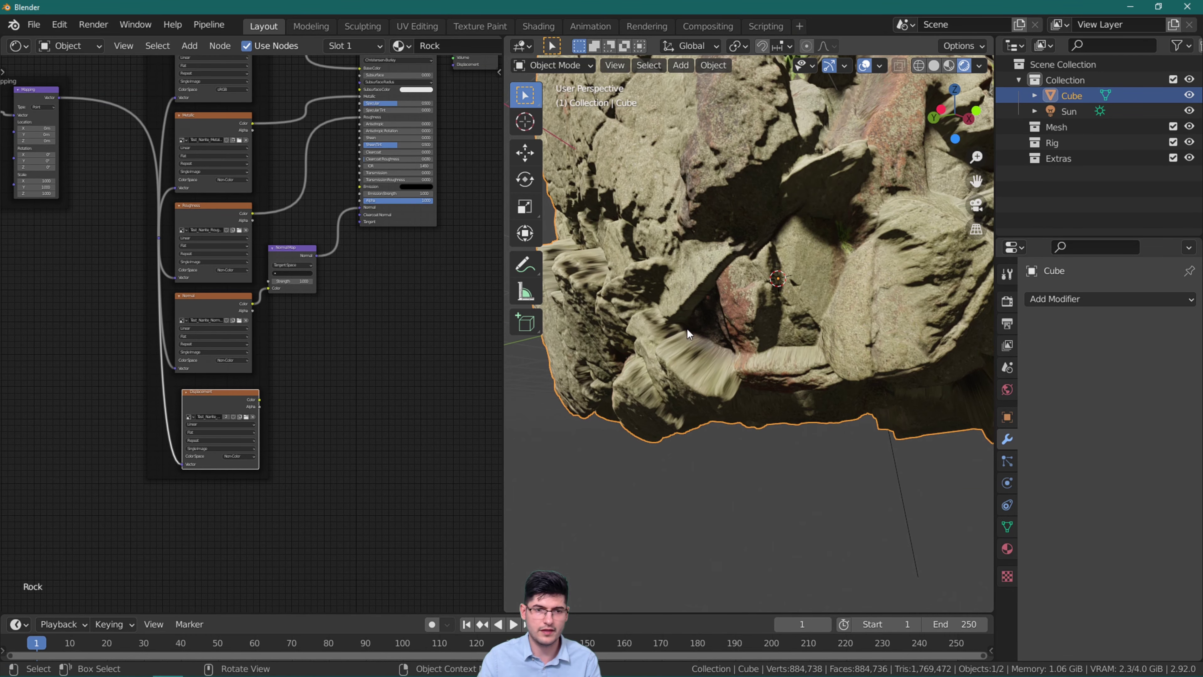
scroll(752, 382, down, 5)
middle_drag(752, 382, 826, 395)
shift+middle_drag(700, 277, 696, 333)
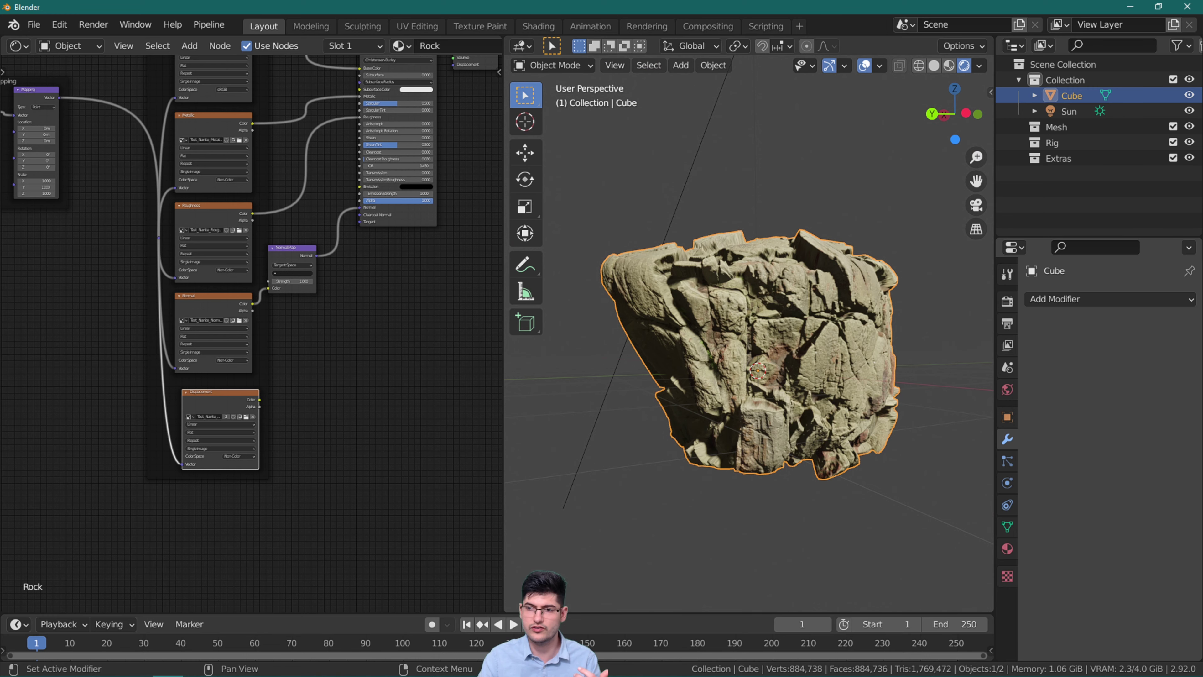
Switch to the Unreal Engine project Stylized_Temple and open the Content Drawer in the Stylized_World level
drag(1202, 62, 443, 63)
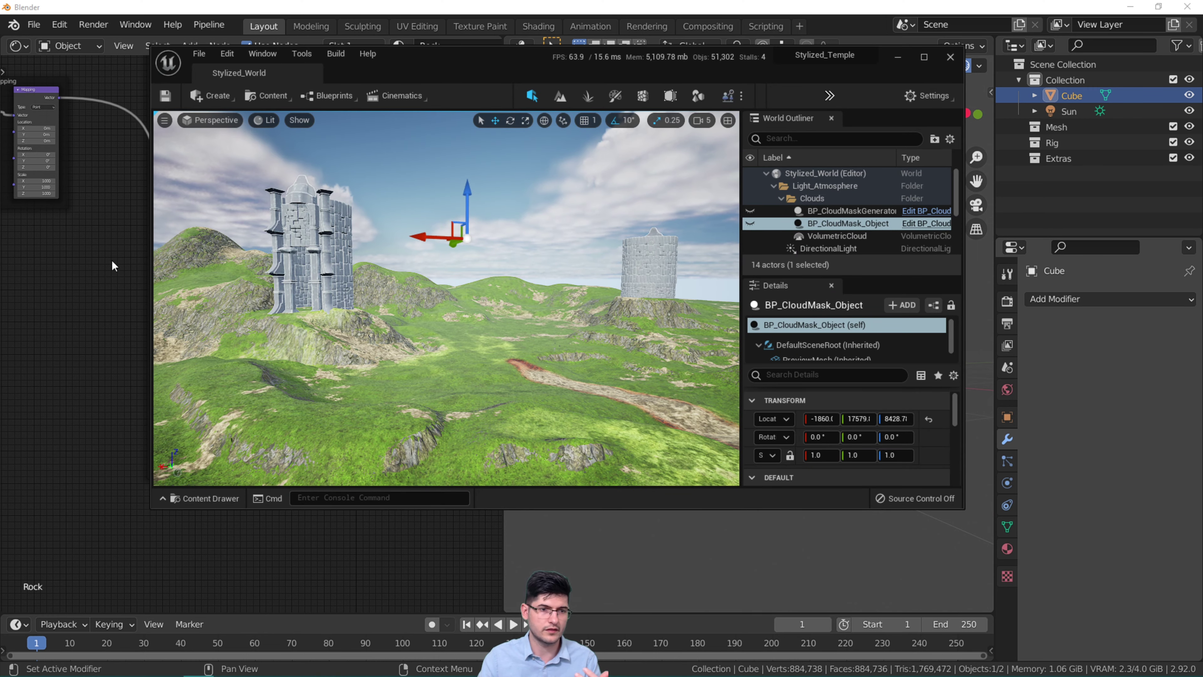
click(896, 57)
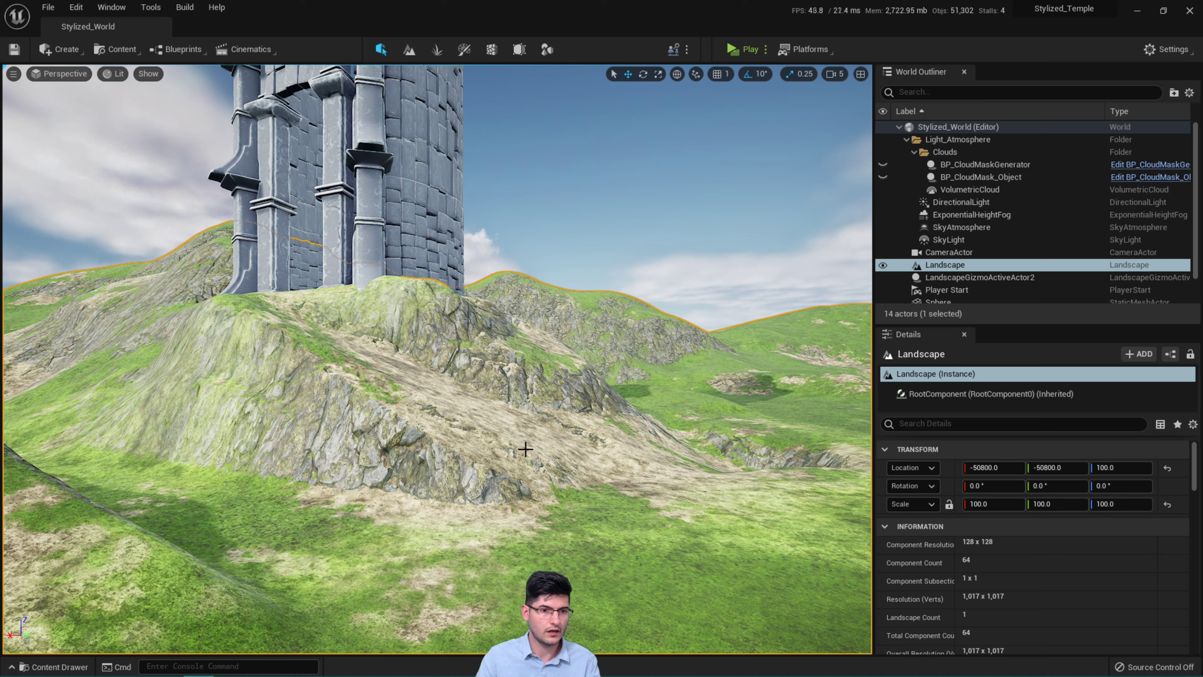
right_drag(525, 450, 556, 334)
key(ctrl+space)
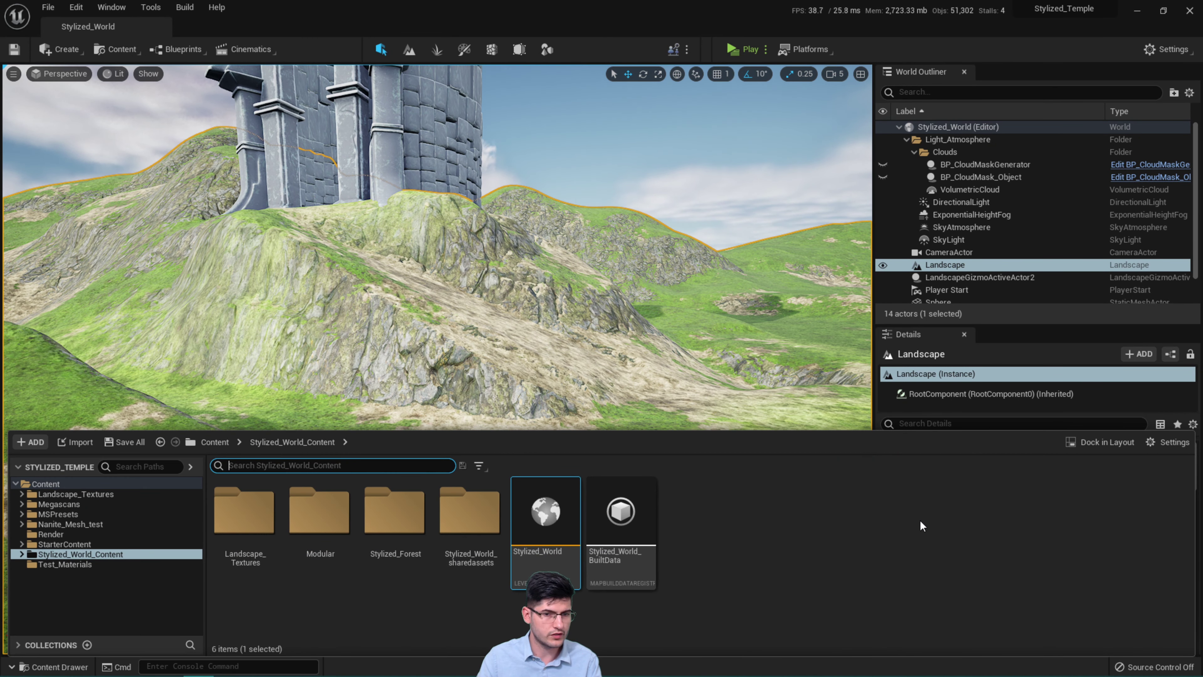
click(576, 444)
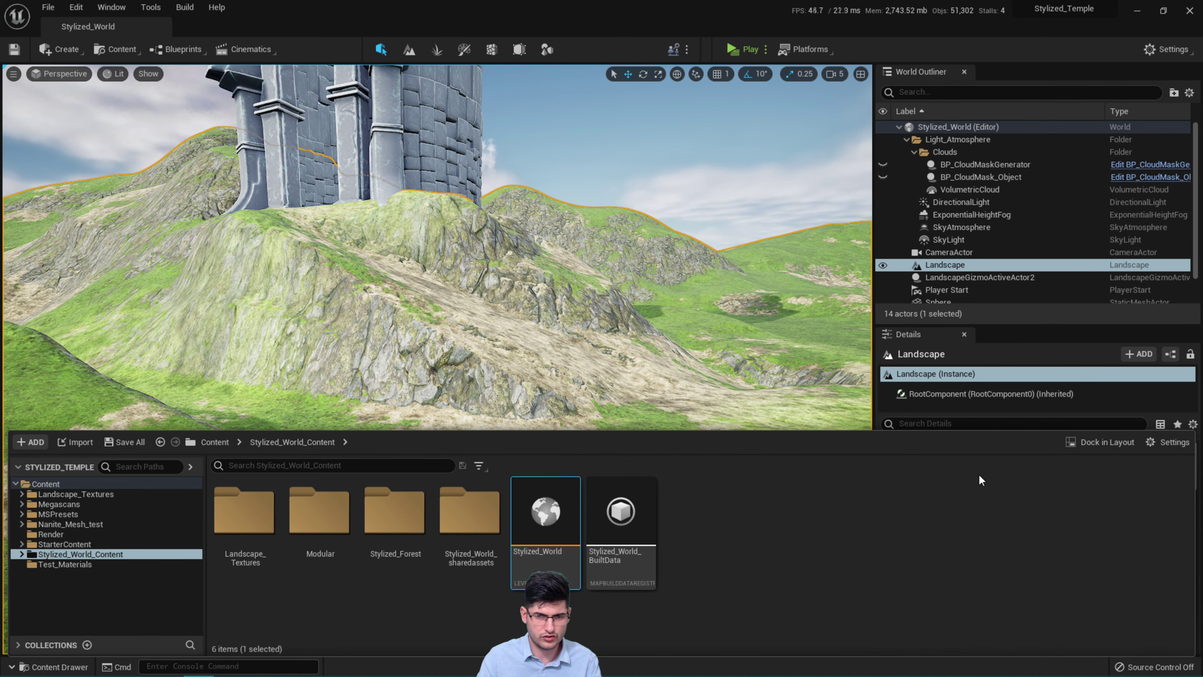
Dock the Content Browser beneath the level viewport and reduce its height to enlarge the viewport
click(1100, 442)
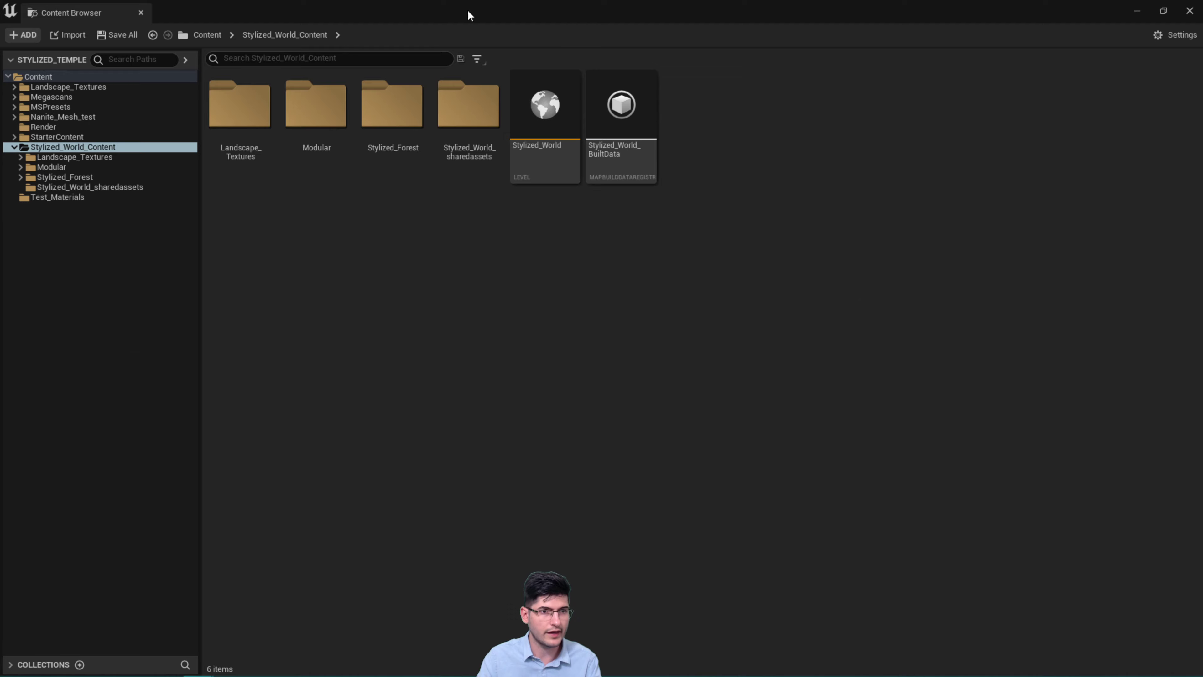
drag(469, 15, 465, 437)
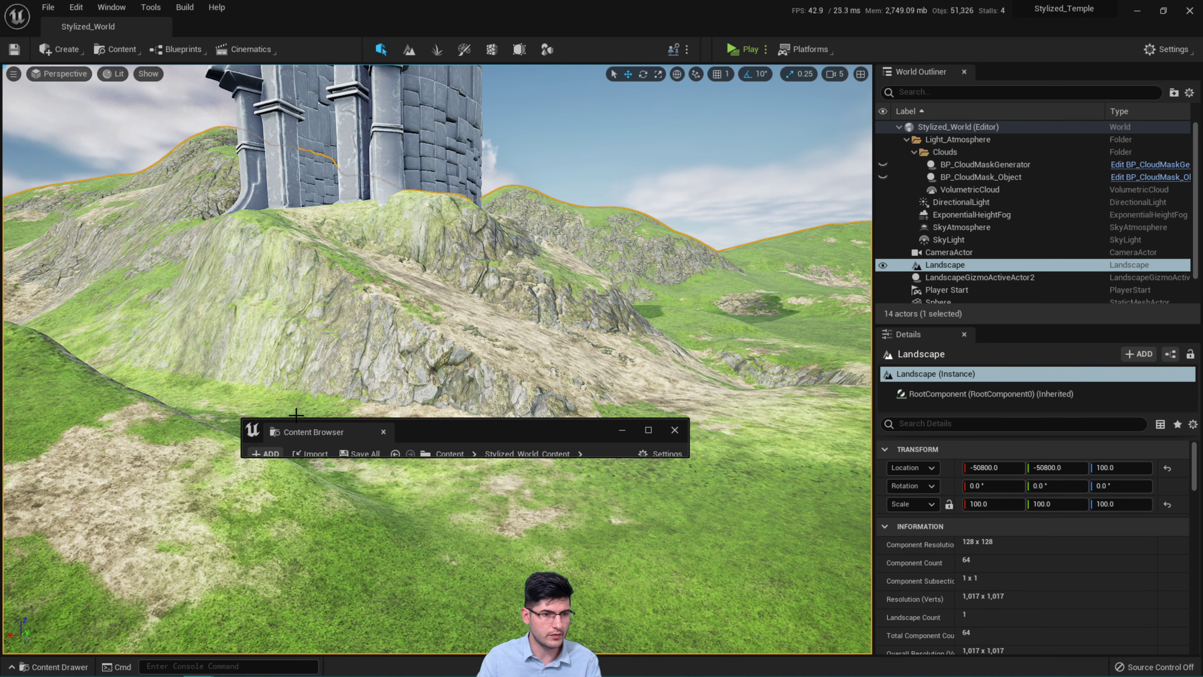
drag(296, 415, 293, 546)
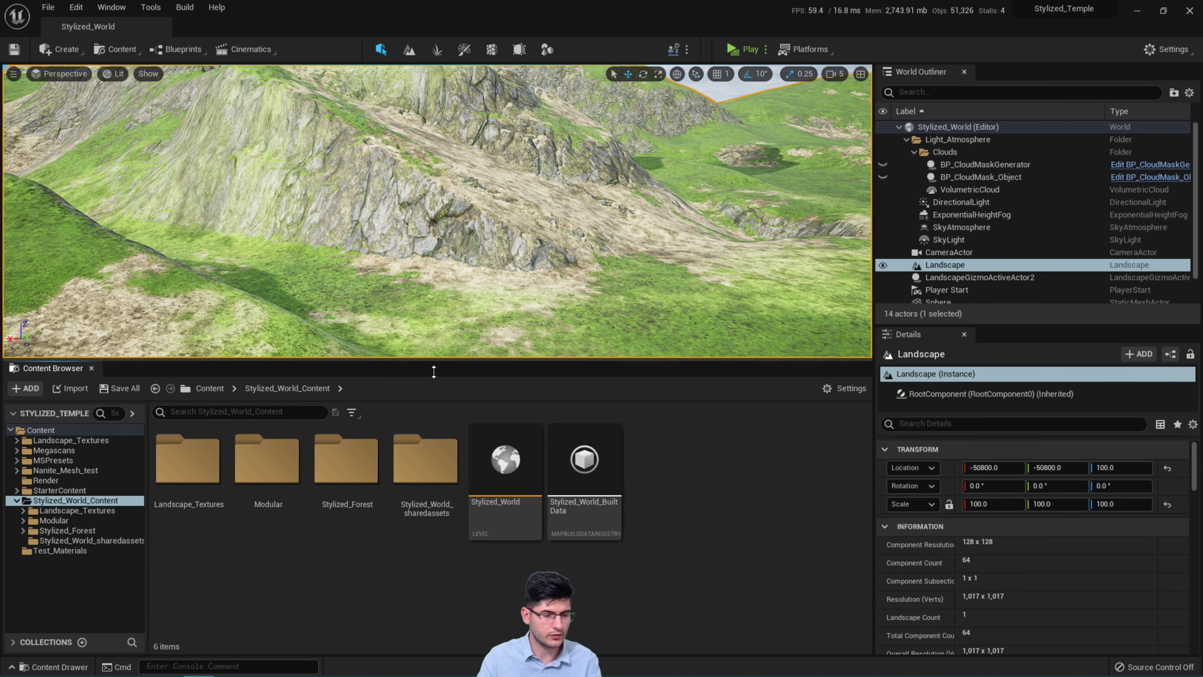
drag(434, 371, 452, 408)
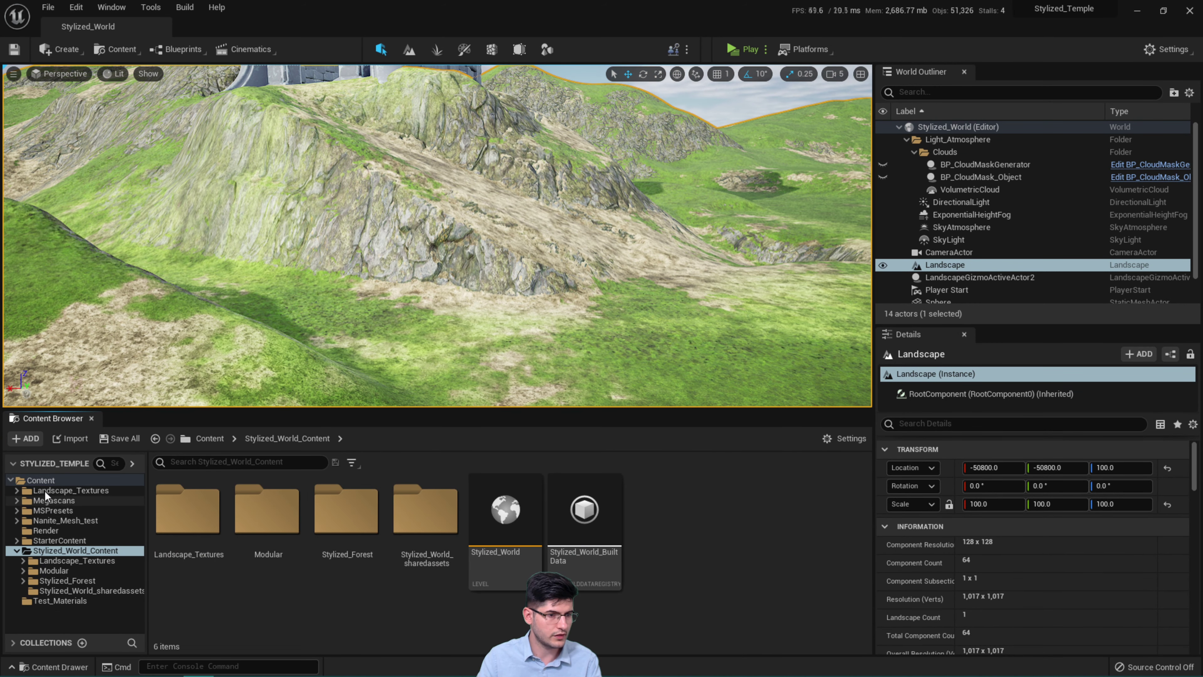
Create a new folder named TUTORIAL inside the Nanite_Mesh_test content folder
click(47, 480)
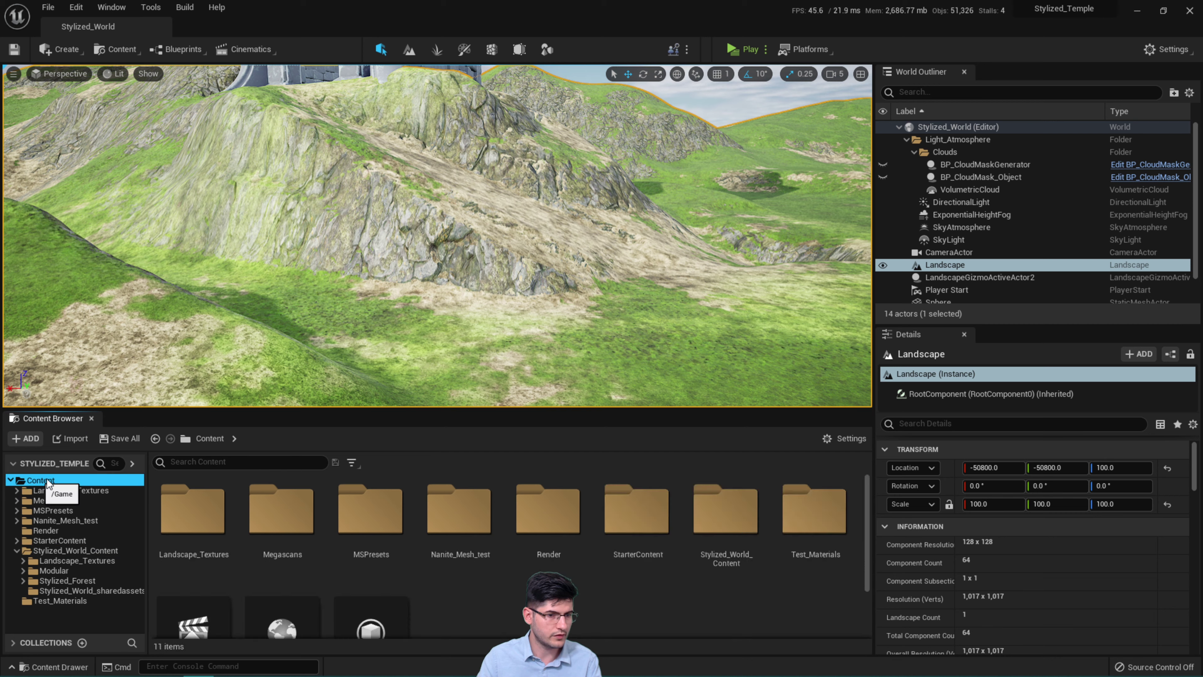
double_click(461, 514)
scroll(620, 582, down, 1)
right_click(662, 566)
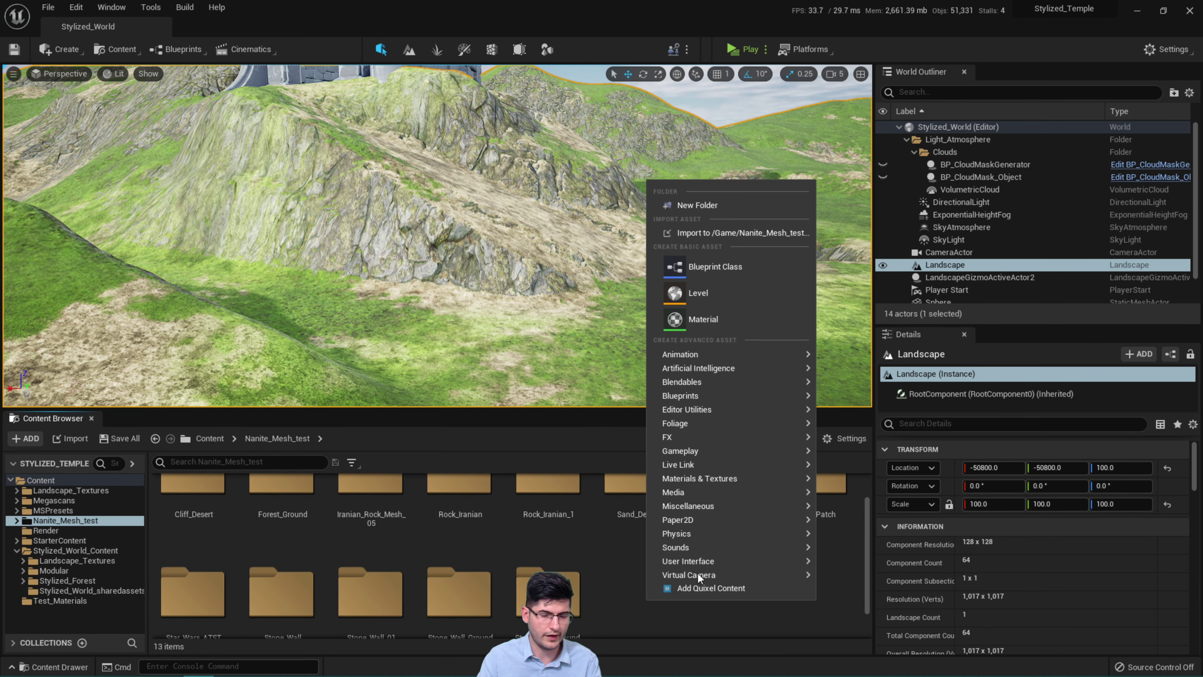
click(694, 208)
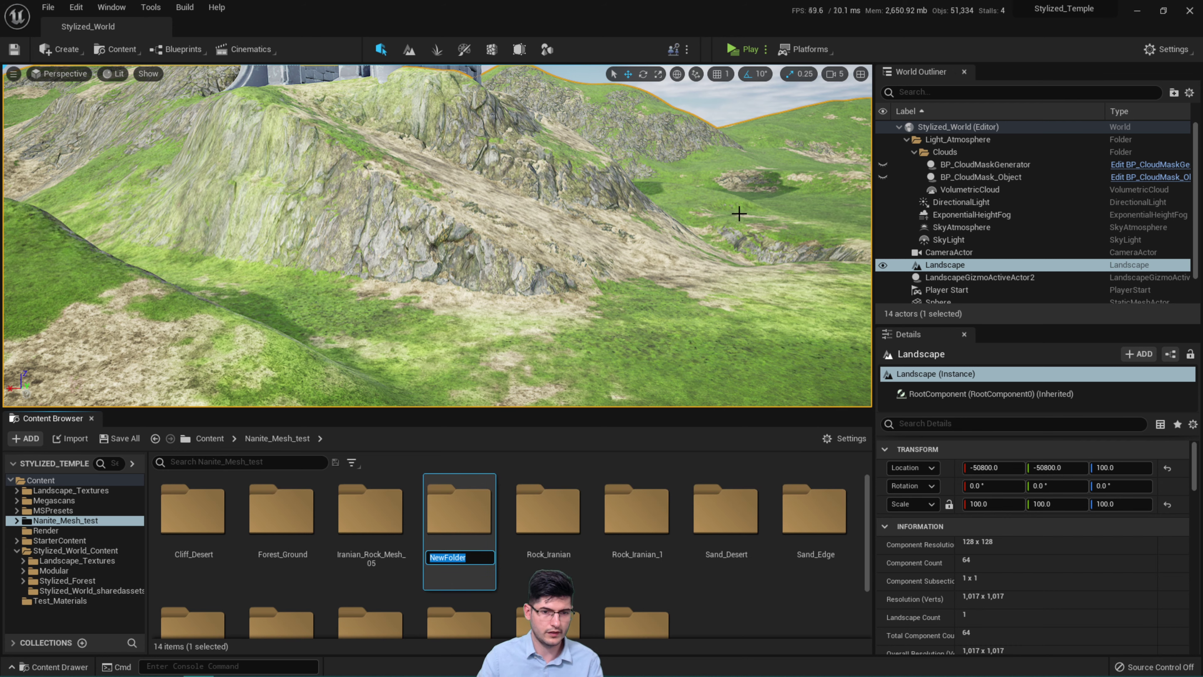
text(TUTORIAL)
key(Return)
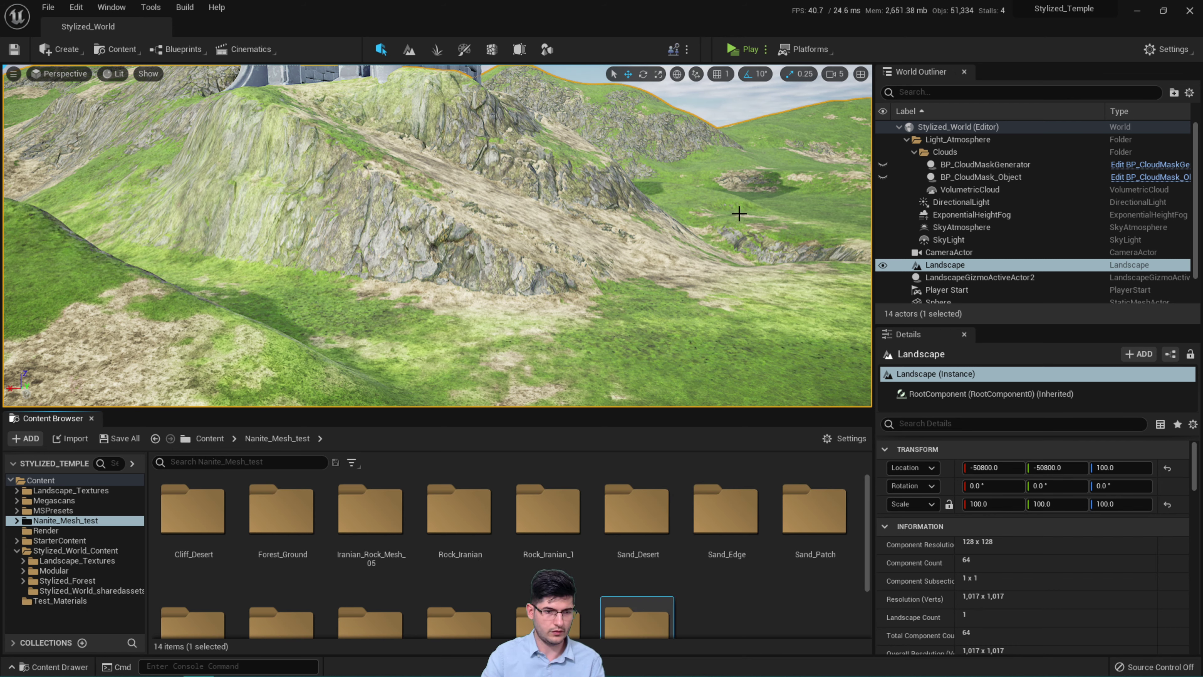
Open the TUTORIAL folder and import the Rock_Nanite_Nanite FBX as a static mesh with Build Nanite enabled
scroll(672, 566, down, 1)
double_click(666, 568)
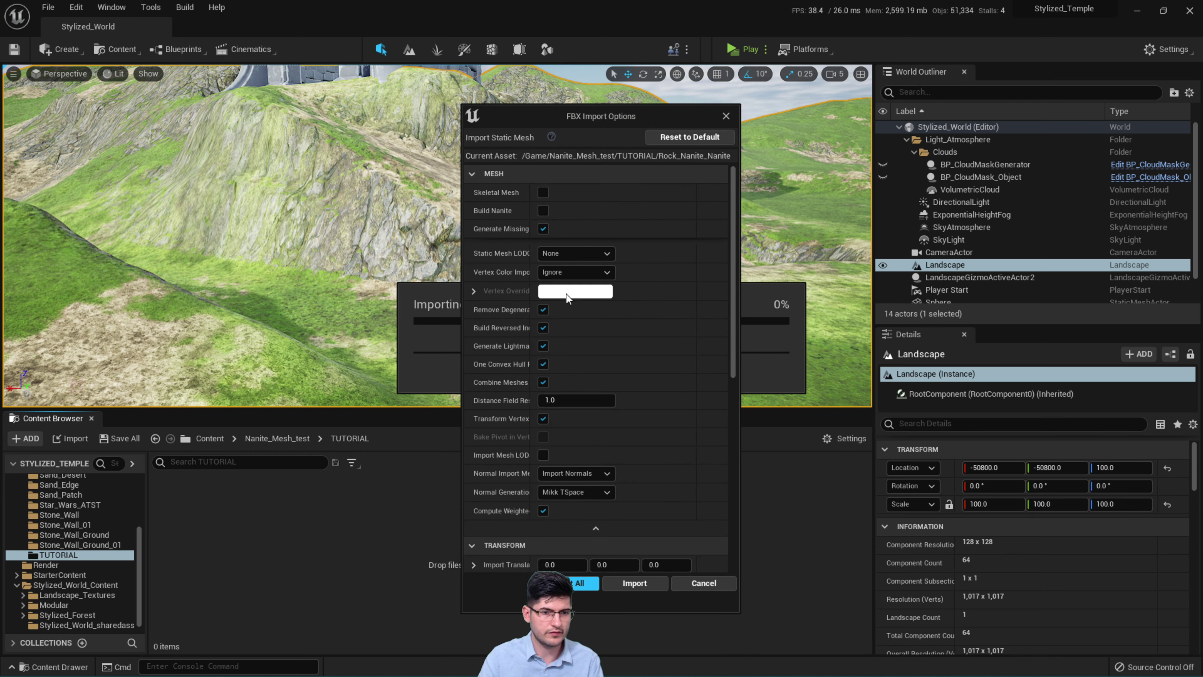
click(543, 212)
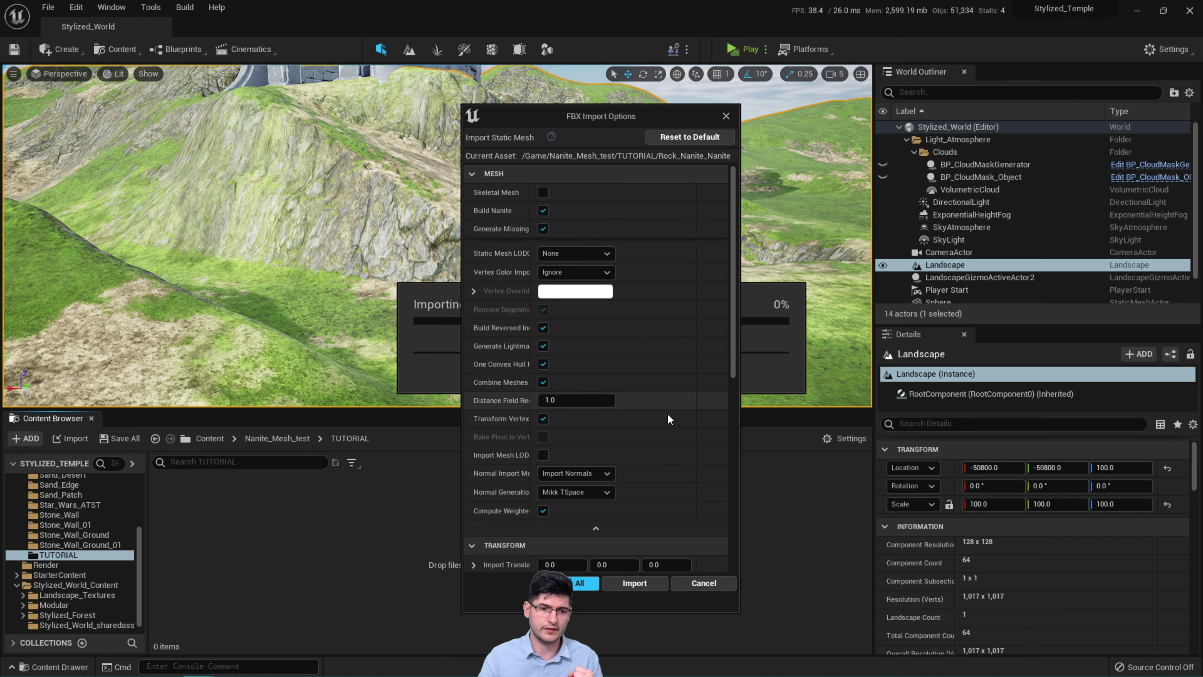
click(632, 584)
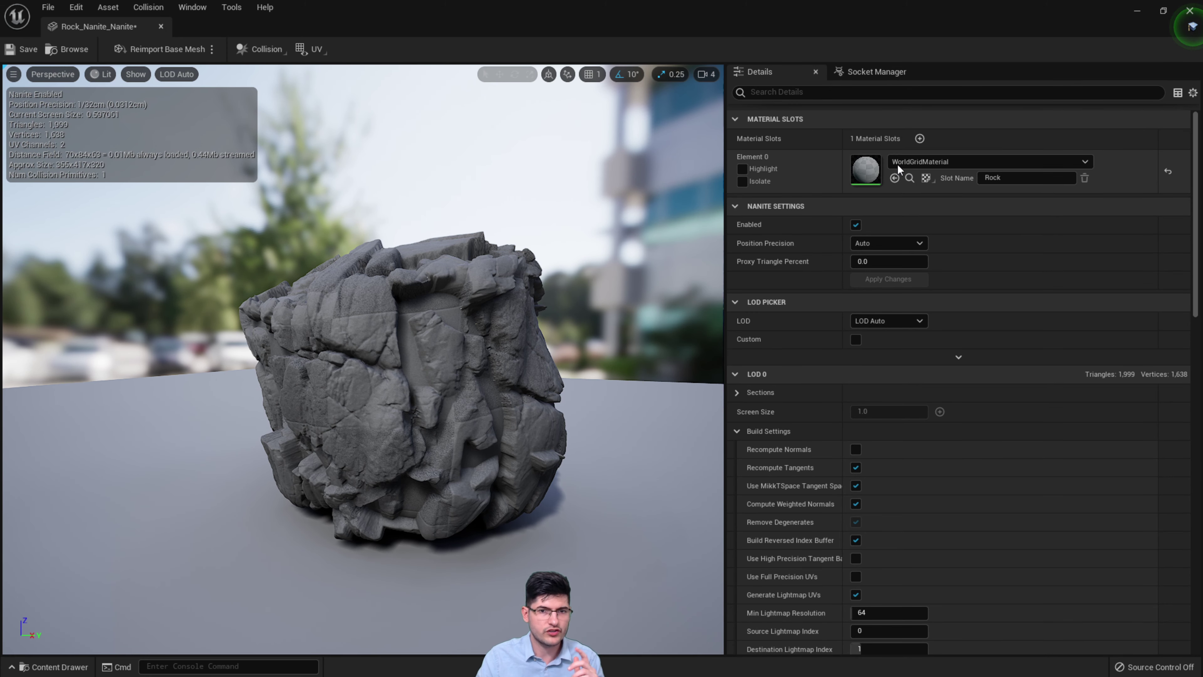
double_click(862, 175)
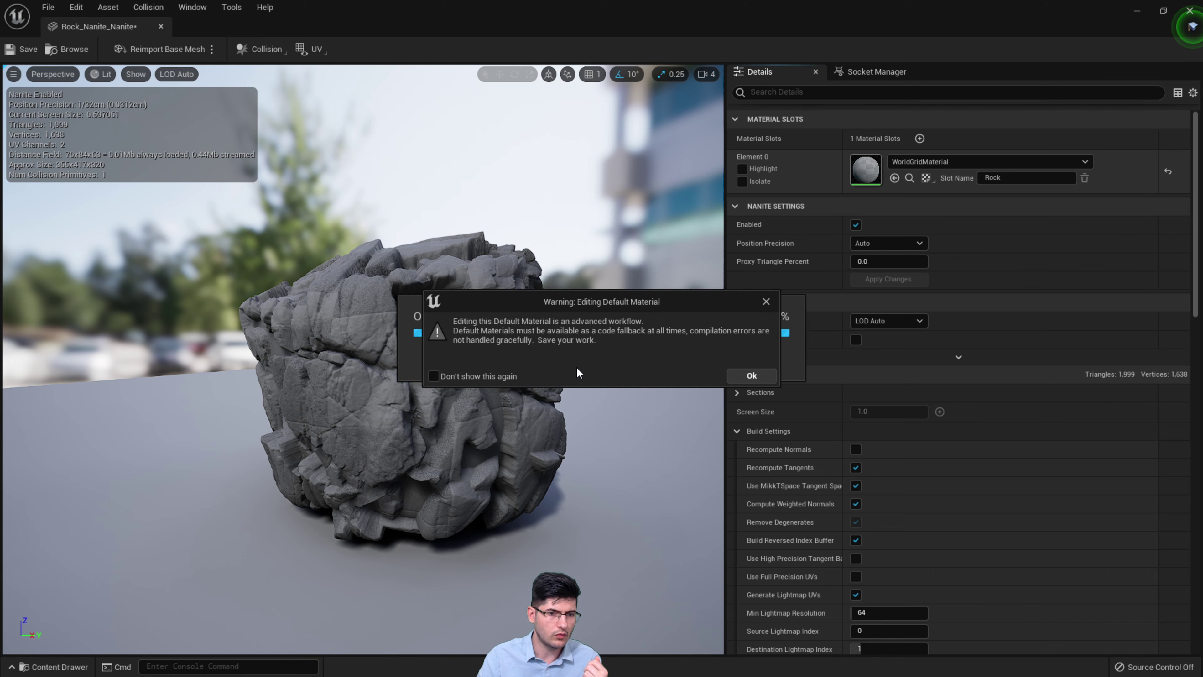
click(753, 376)
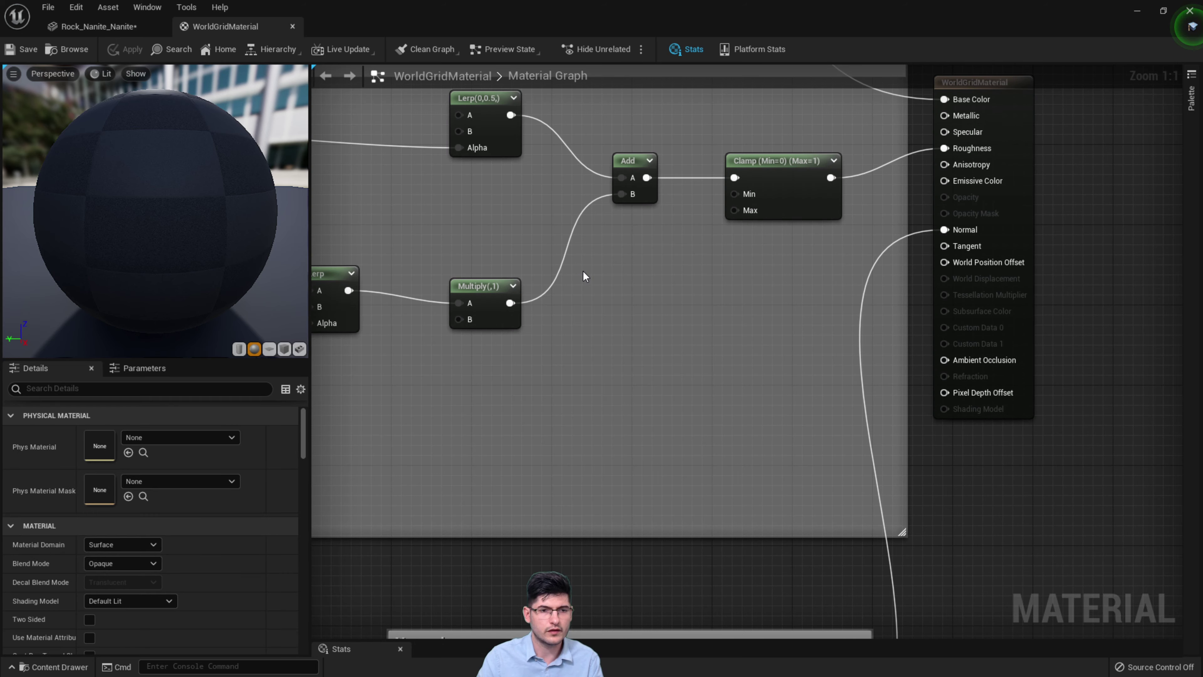
right_click(463, 356)
click(753, 254)
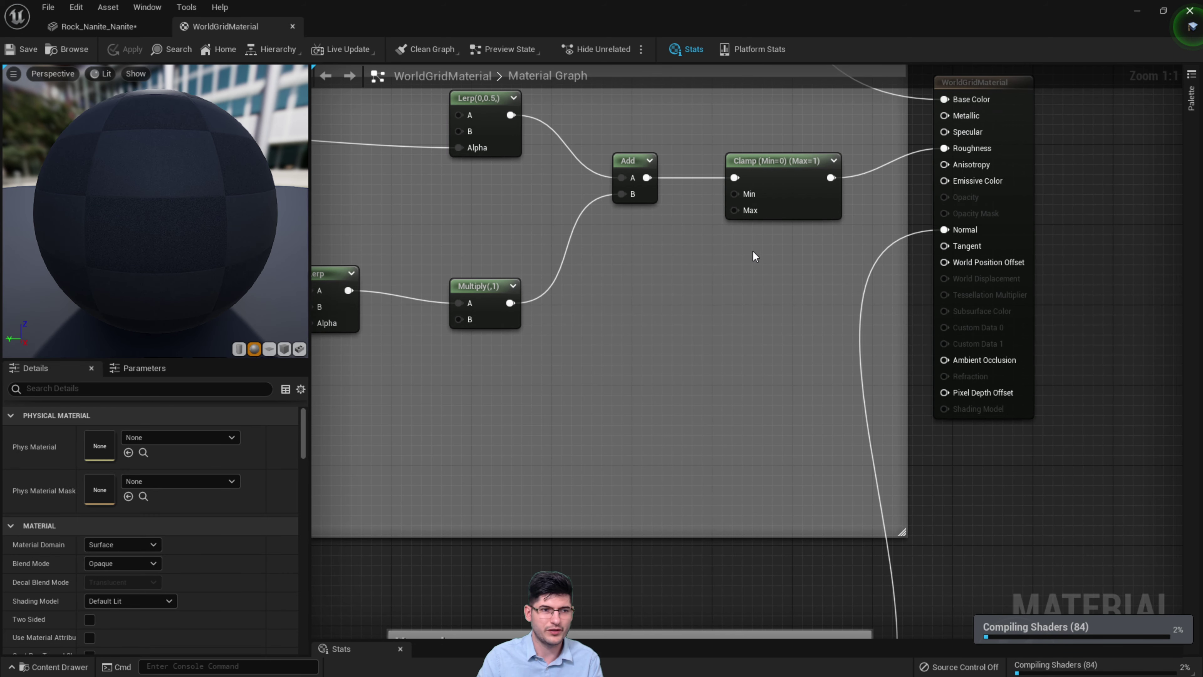
click(292, 26)
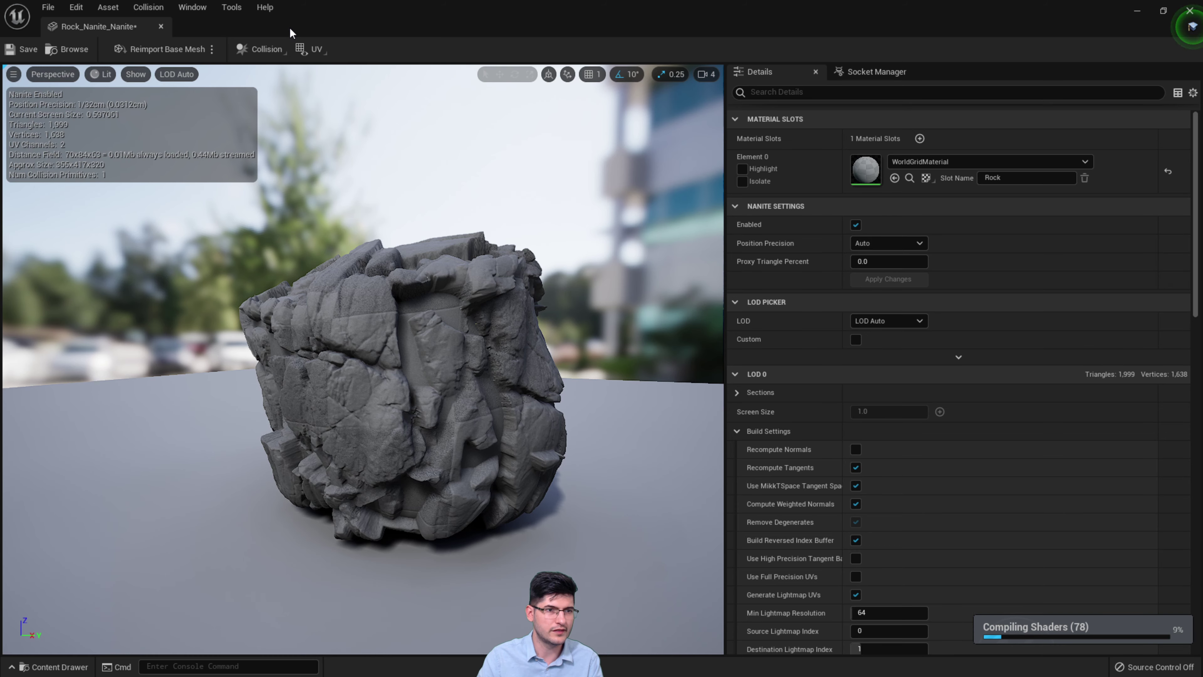
click(975, 165)
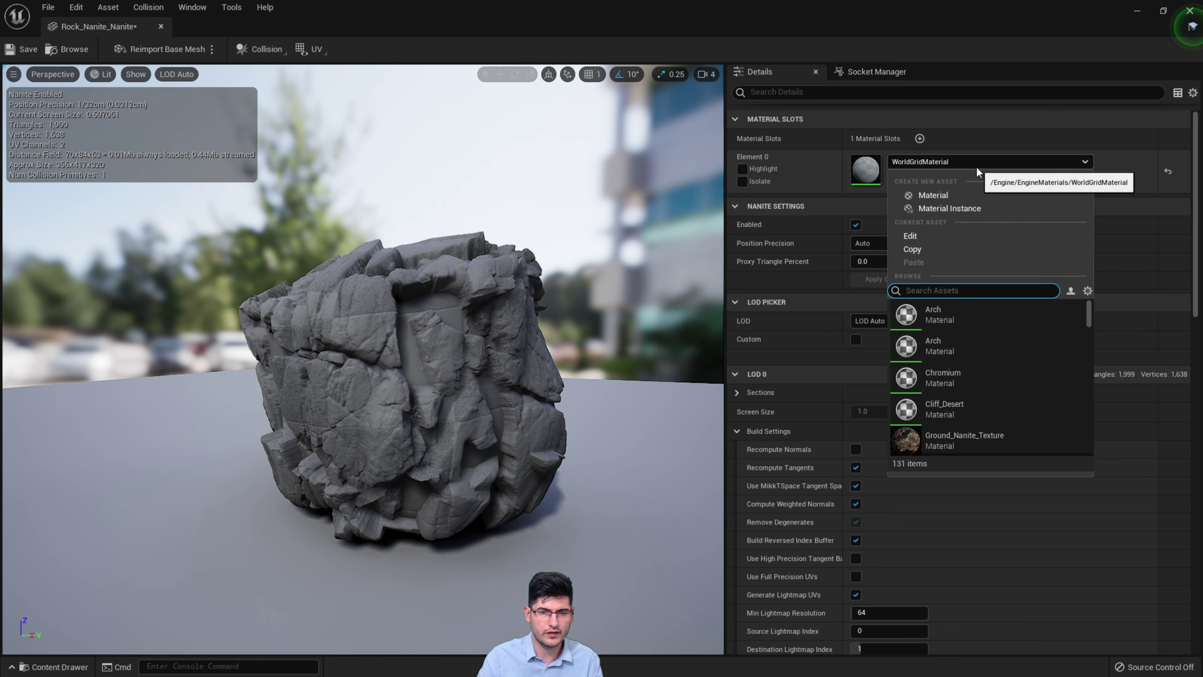
click(975, 165)
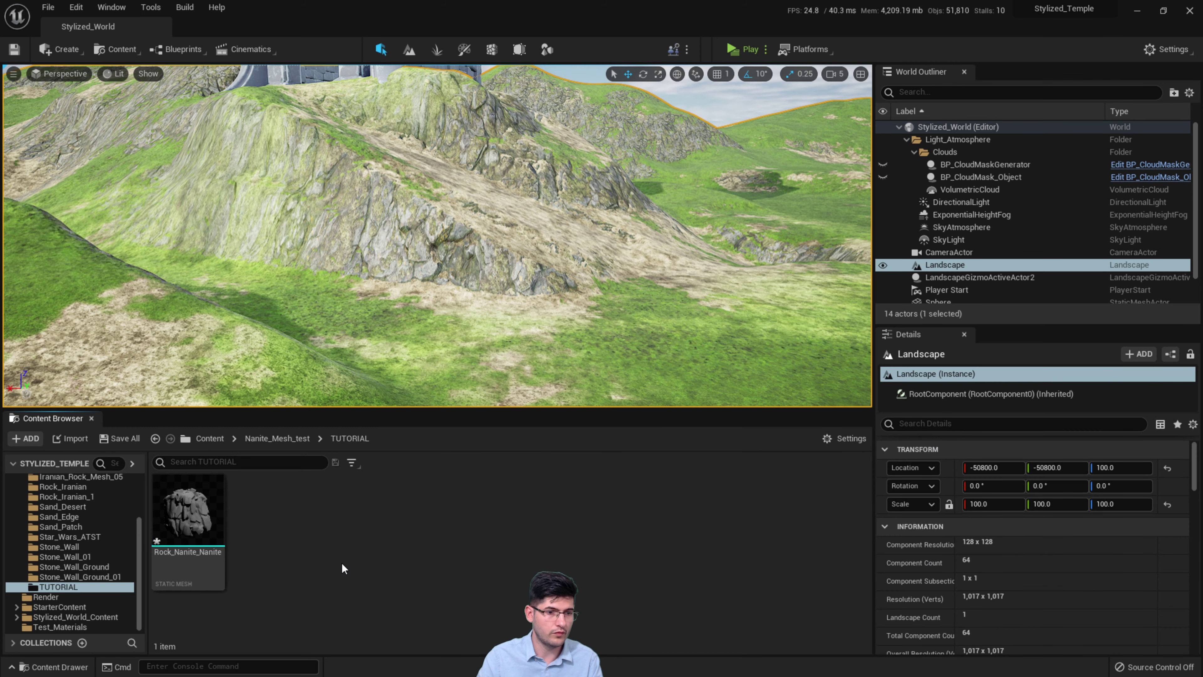
Create a material named Nanite_Rock in the TUTORIAL folder and open it for editing
right_click(341, 563)
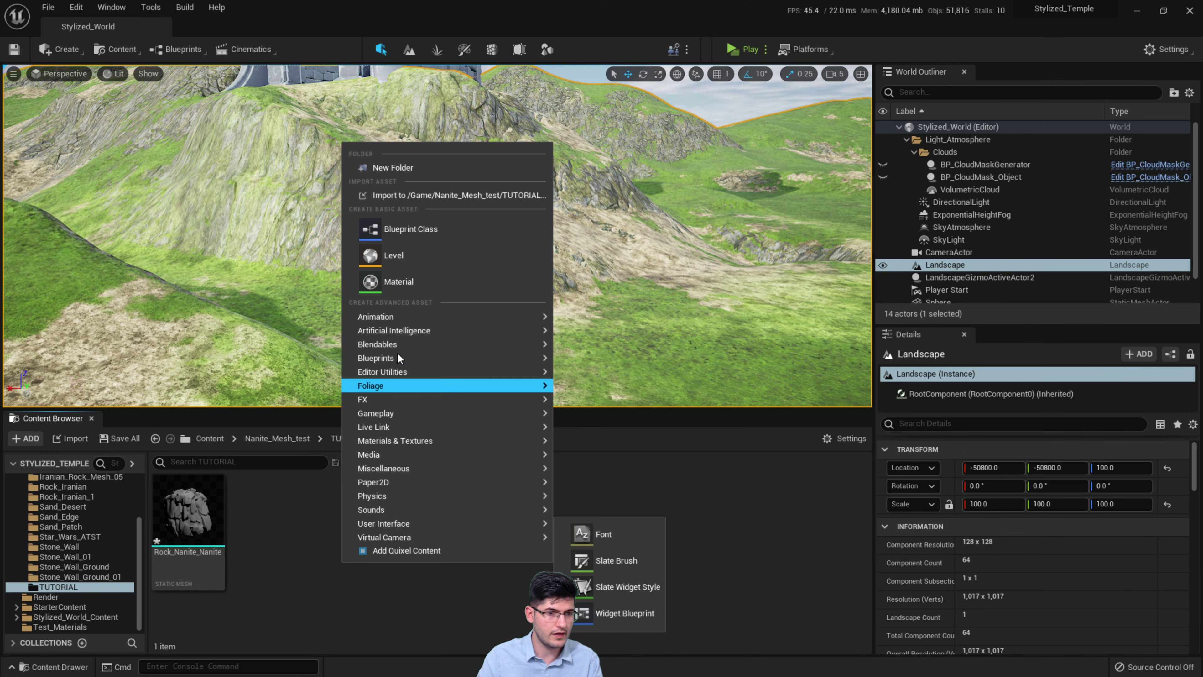
click(391, 279)
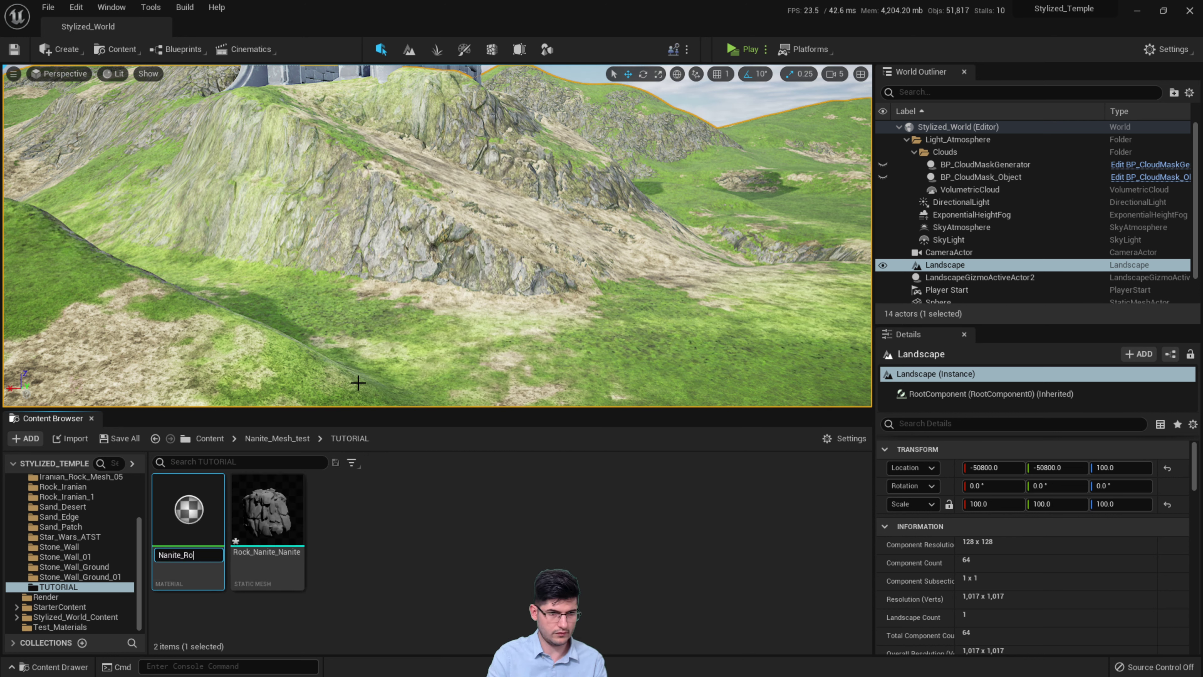
text(Nanite_Rock)
key(Return)
double_click(188, 521)
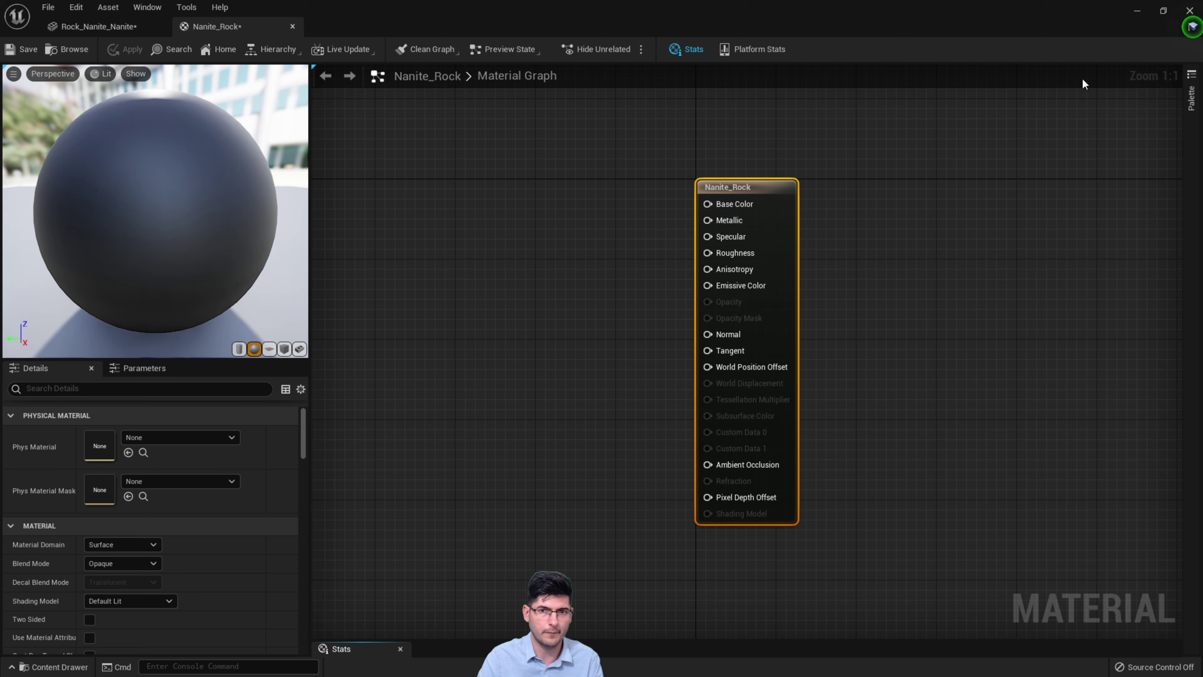
Import the Test_Nanite albedo, AO, displacement, metalness, normal and roughness textures into the TUTORIAL folder
click(1136, 10)
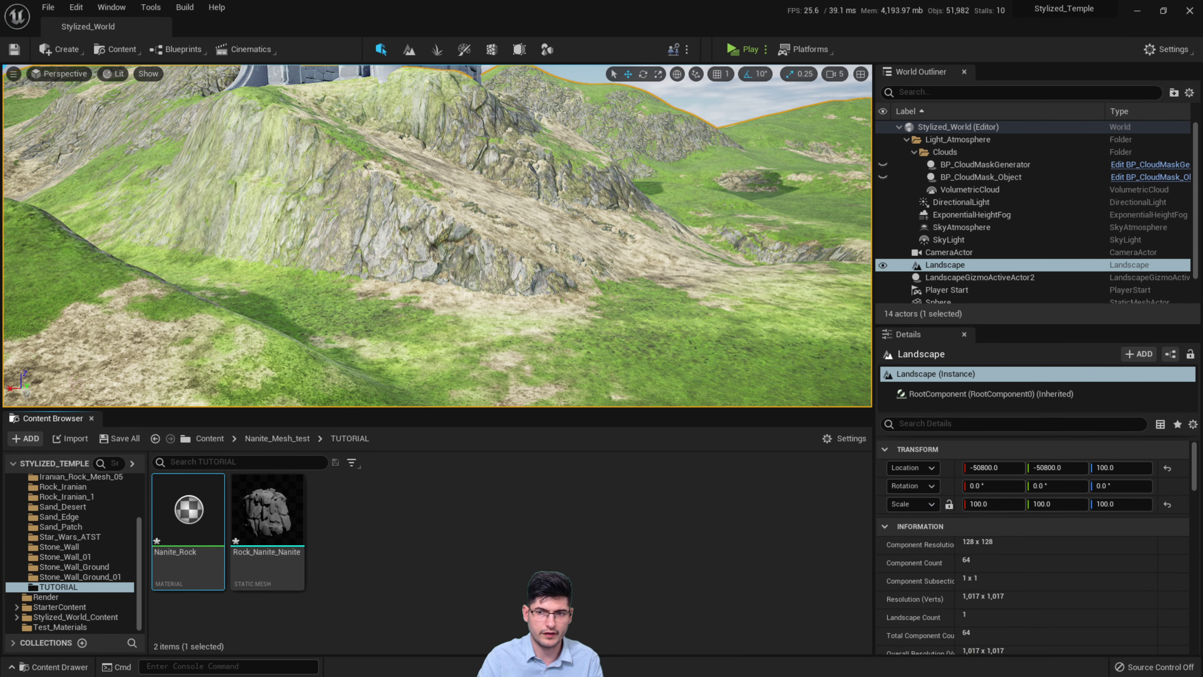
drag(490, 510, 490, 511)
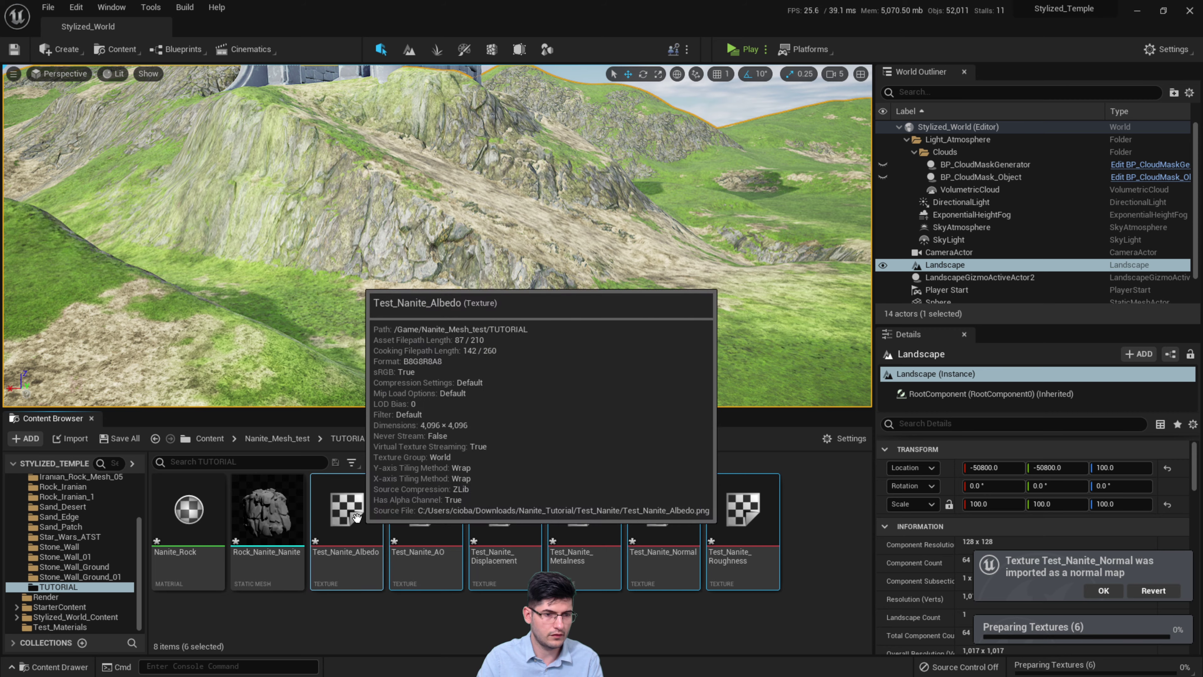
Add the six Test_Nanite textures from the Nanite_Mesh_test/TUTORIAL folder to the Nanite_Rock material graph as Texture Sample nodes
key(alt+Tab)
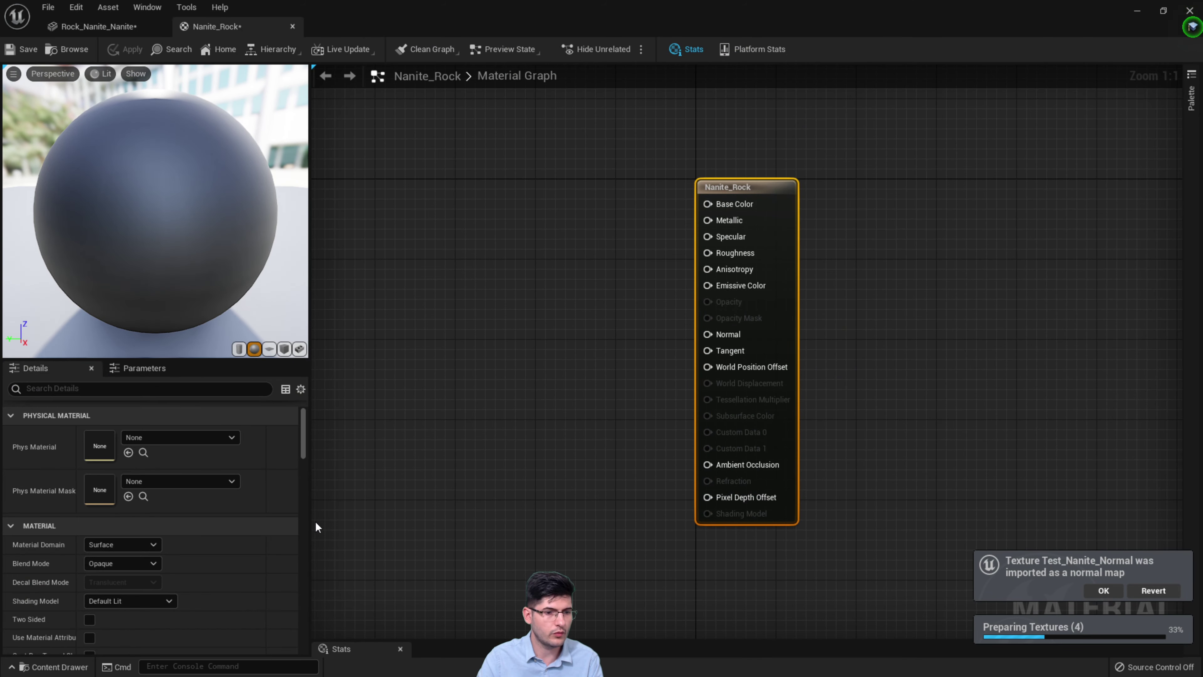
key(ctrl+space)
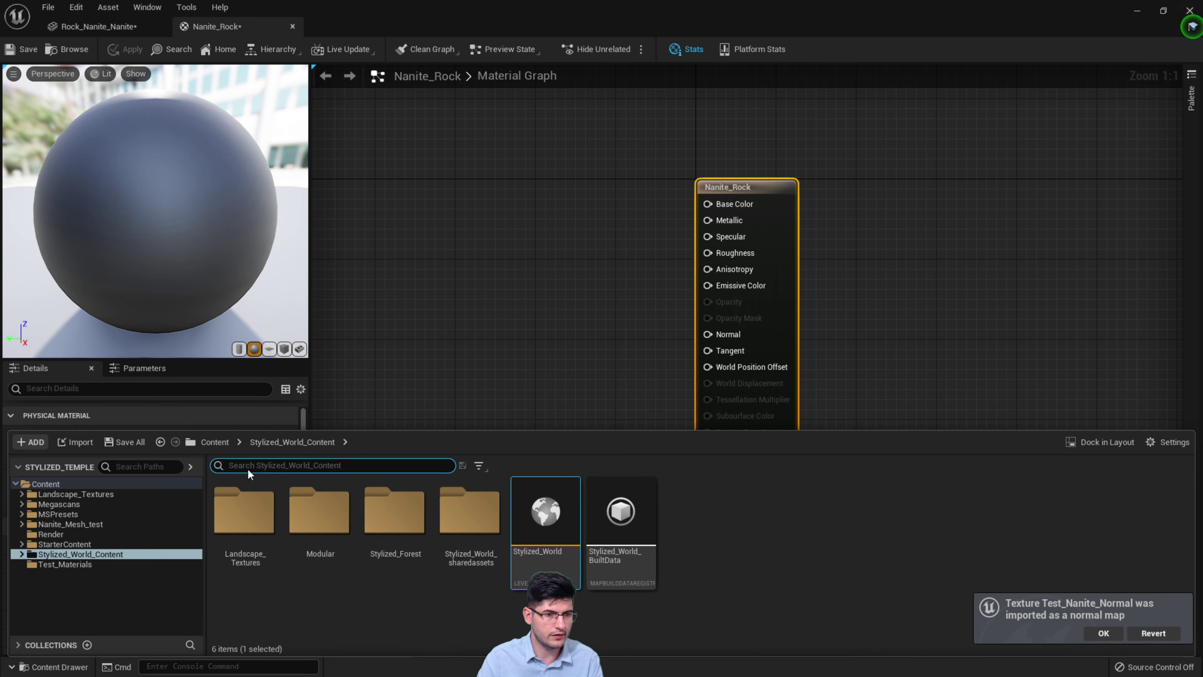
click(215, 442)
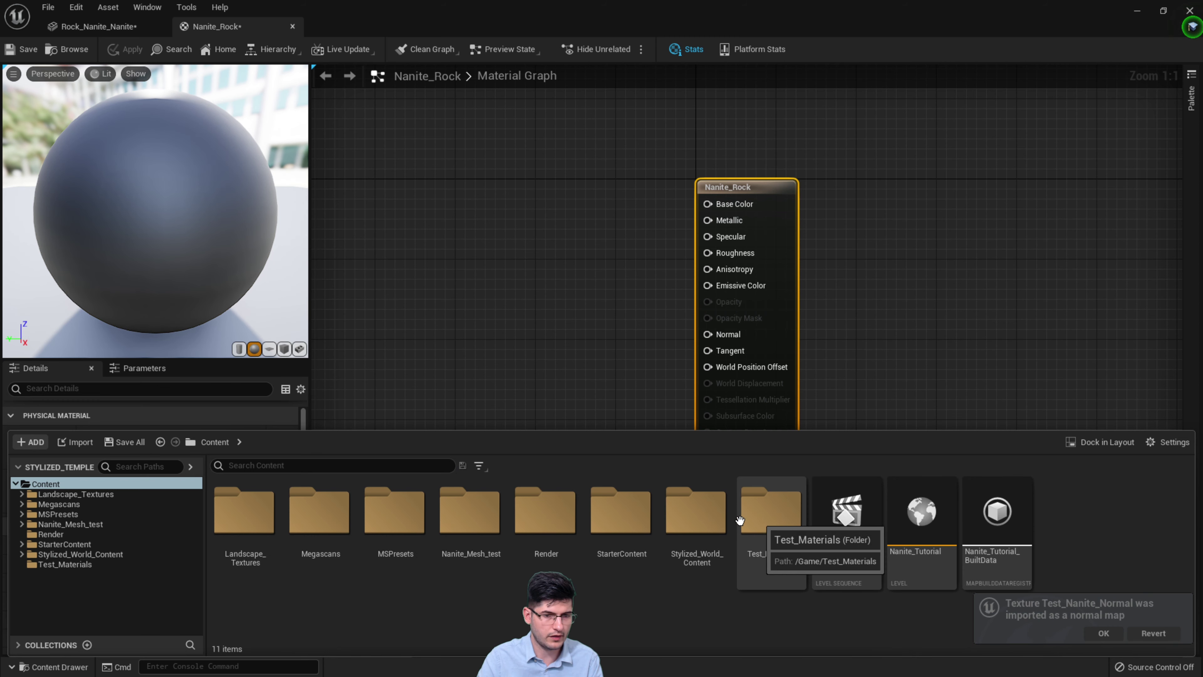
double_click(472, 521)
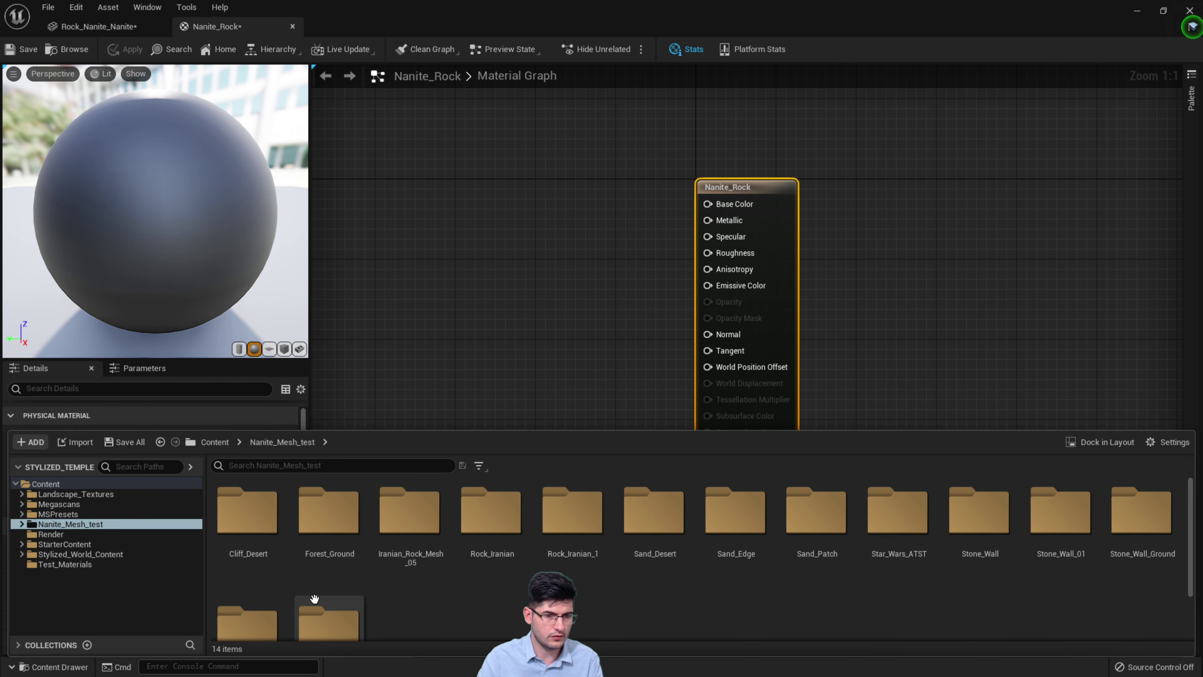
scroll(653, 549, down, 2)
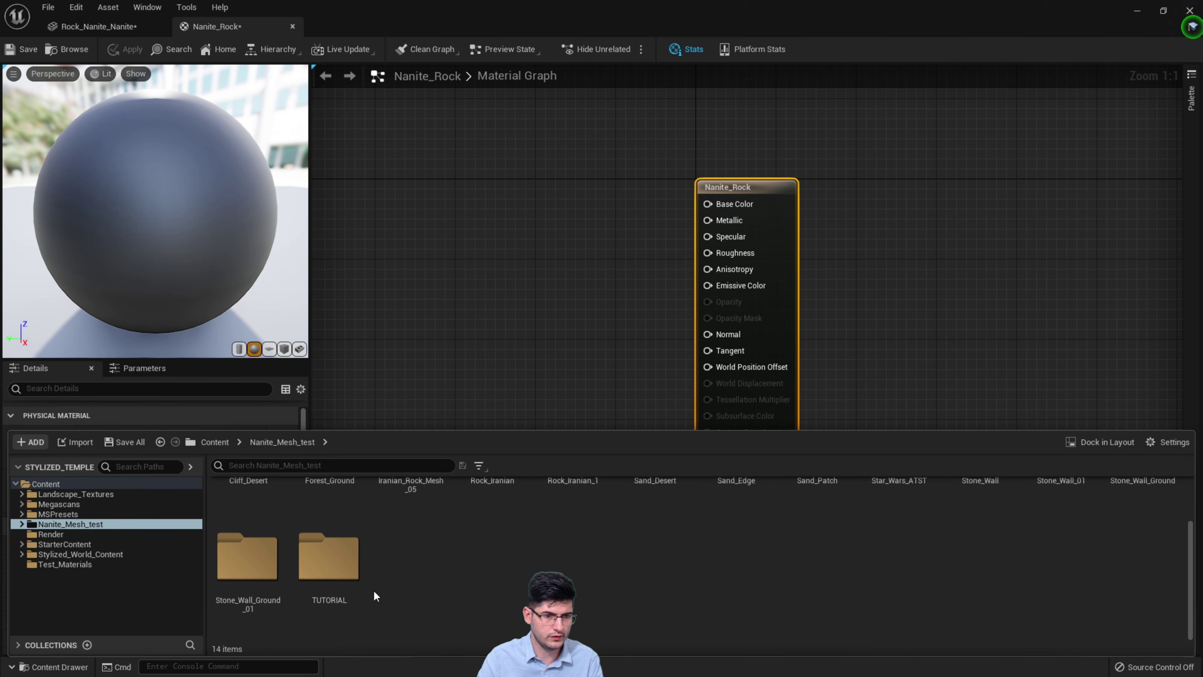
click(347, 575)
double_click(324, 540)
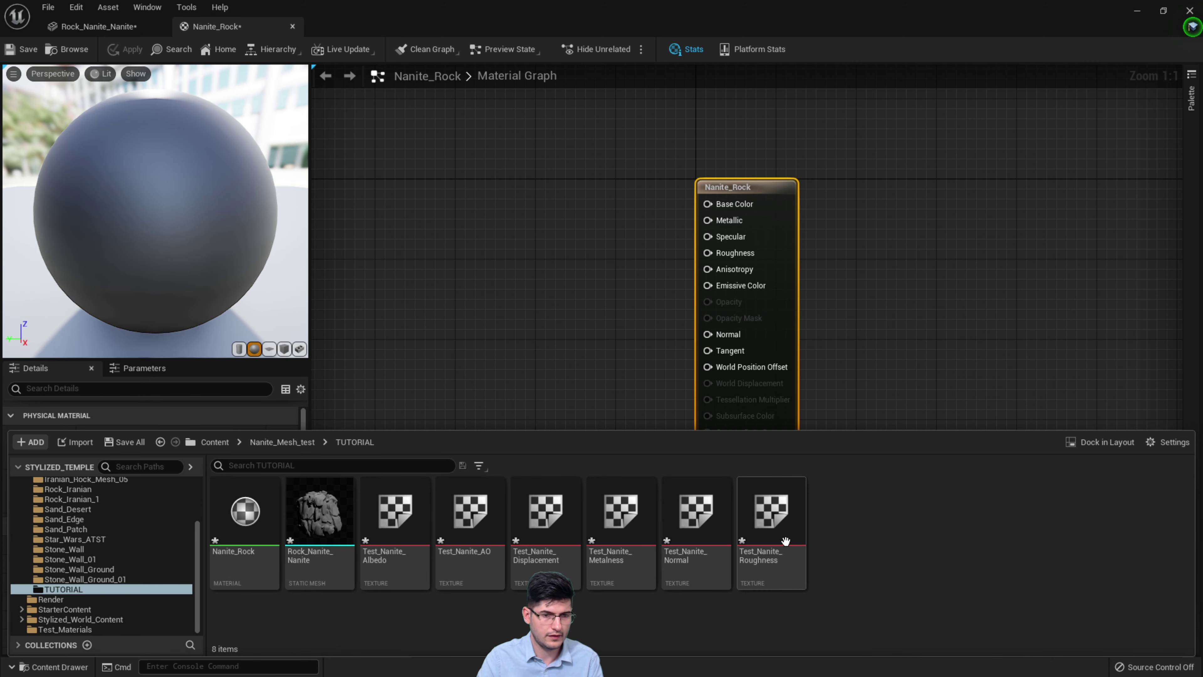
click(771, 521)
shift+click(369, 507)
drag(369, 506, 453, 110)
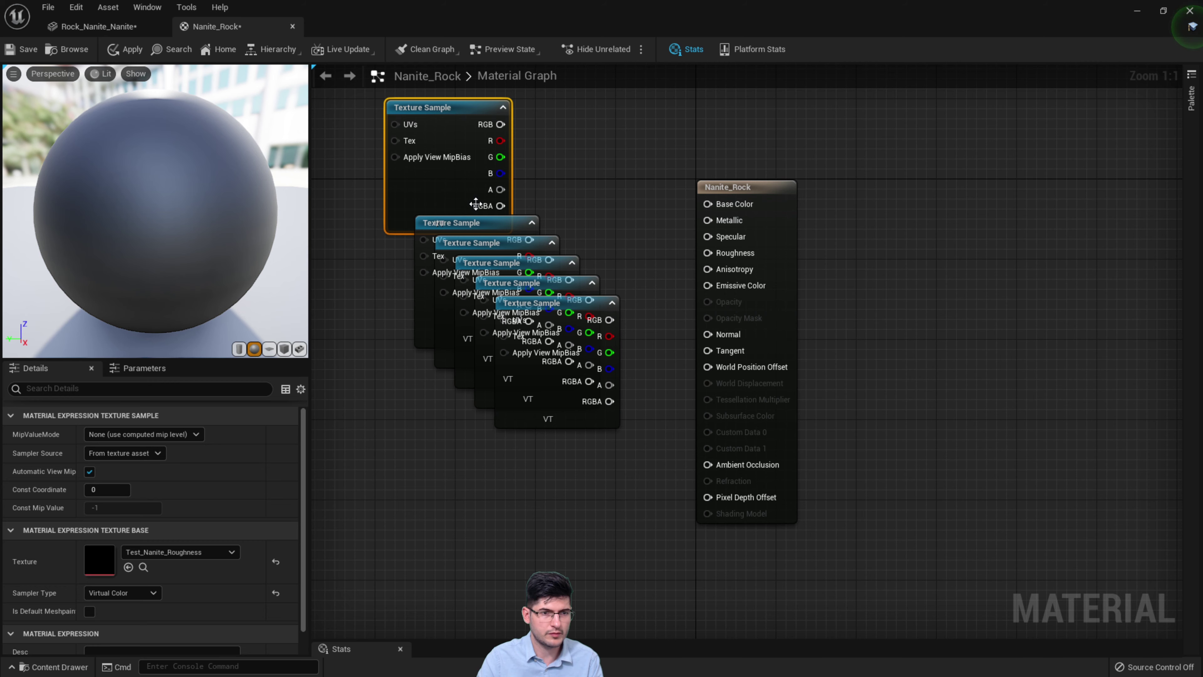
Spread the overlapping Texture Sample nodes into a vertical column beside the Nanite_Rock result node
drag(474, 222, 397, 398)
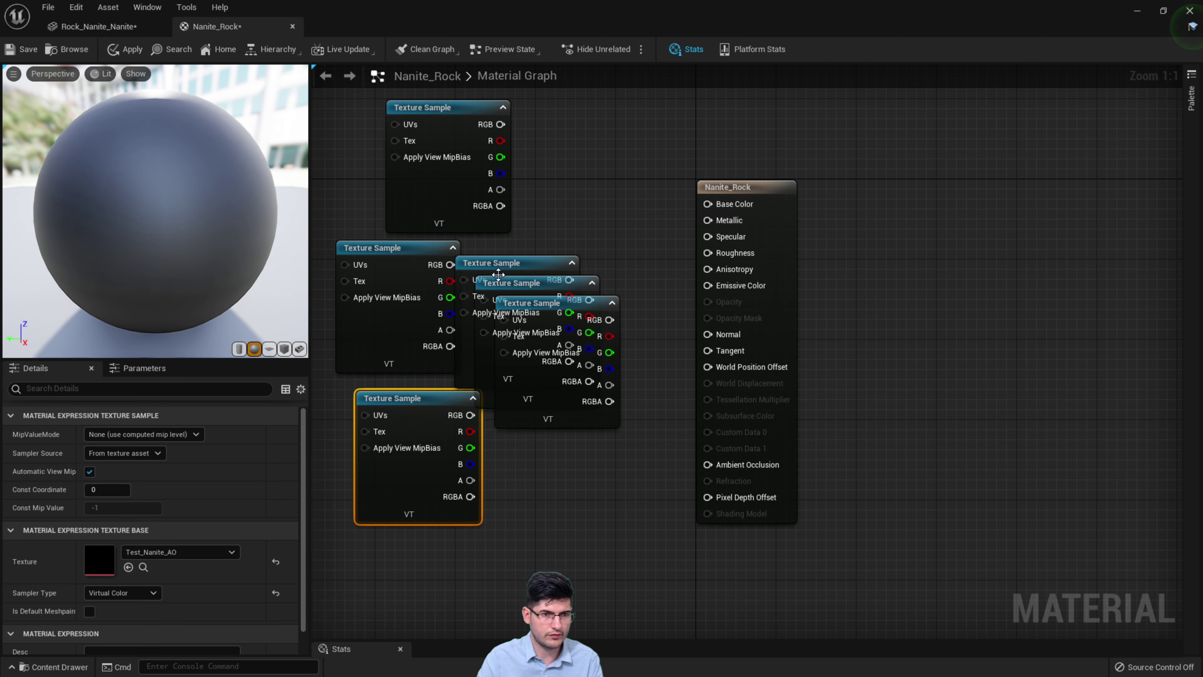
drag(498, 274, 410, 566)
scroll(634, 422, down, 4)
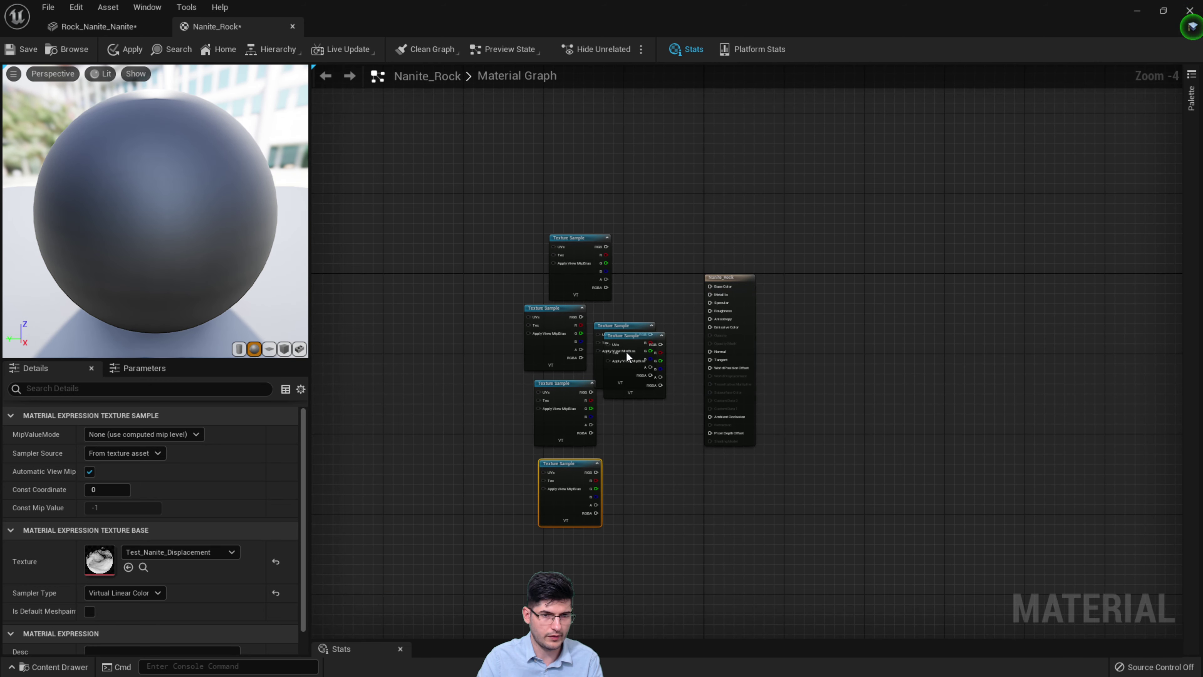
drag(598, 350, 630, 467)
key(Escape)
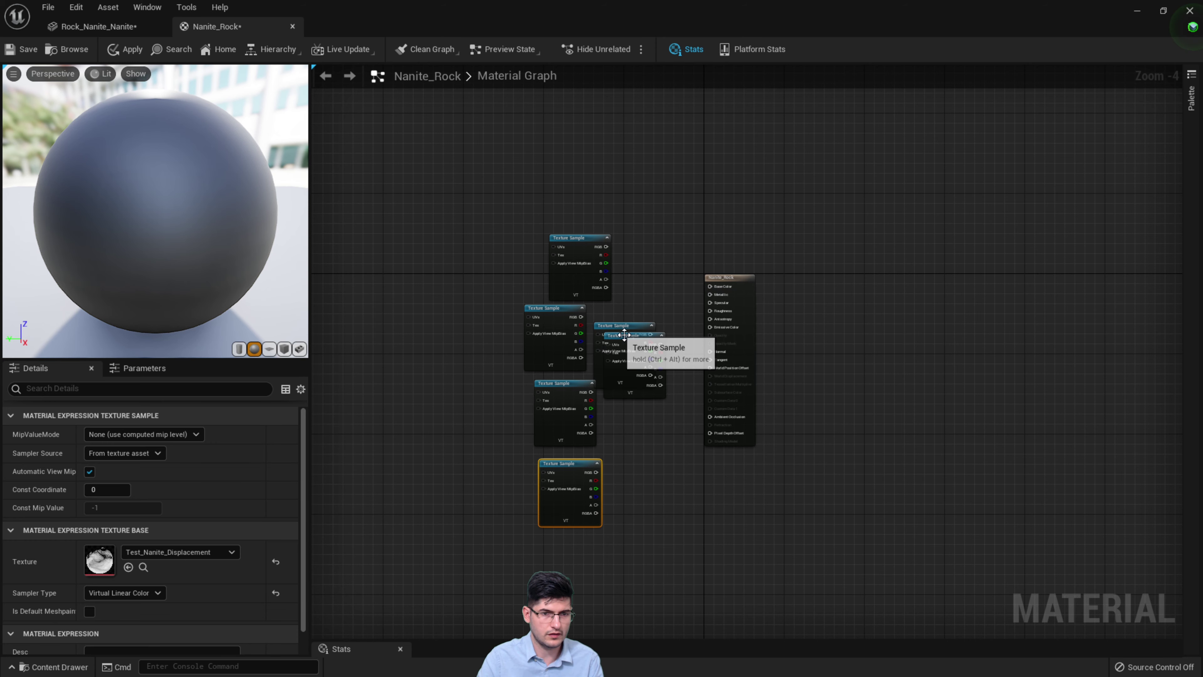
drag(618, 336, 579, 567)
drag(621, 368, 580, 193)
Connect the metalness texture's RGB output to Metallic and the roughness texture's RGB output to Roughness
scroll(580, 194, up, 2)
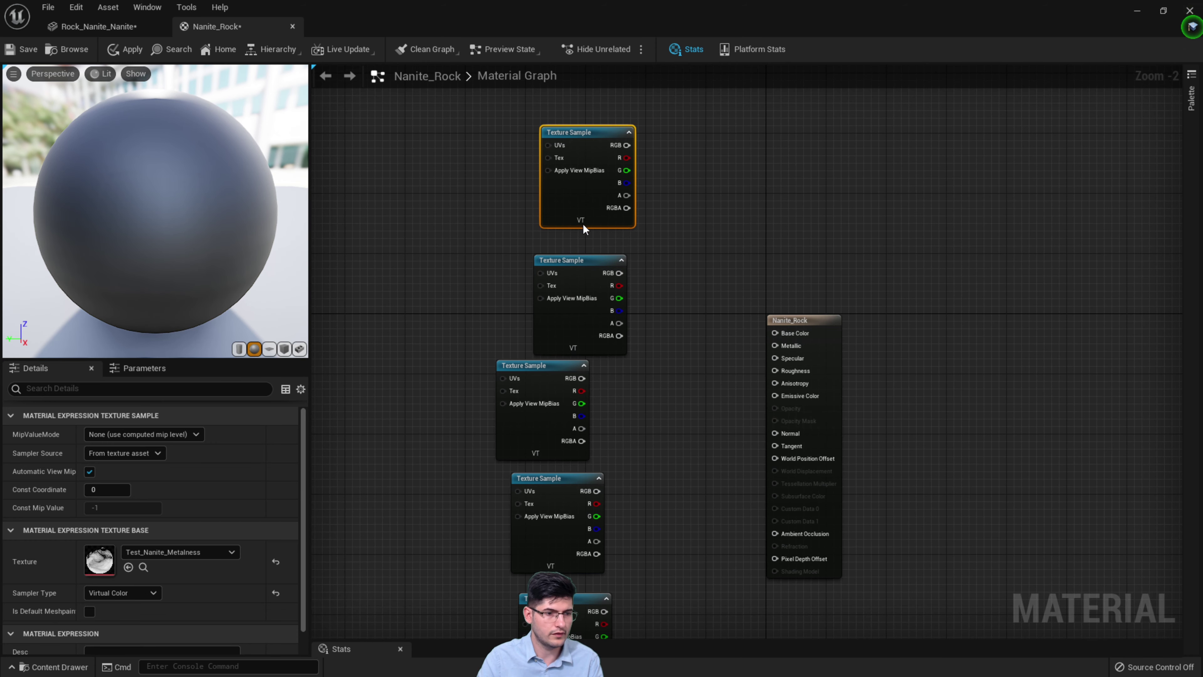
drag(626, 145, 775, 347)
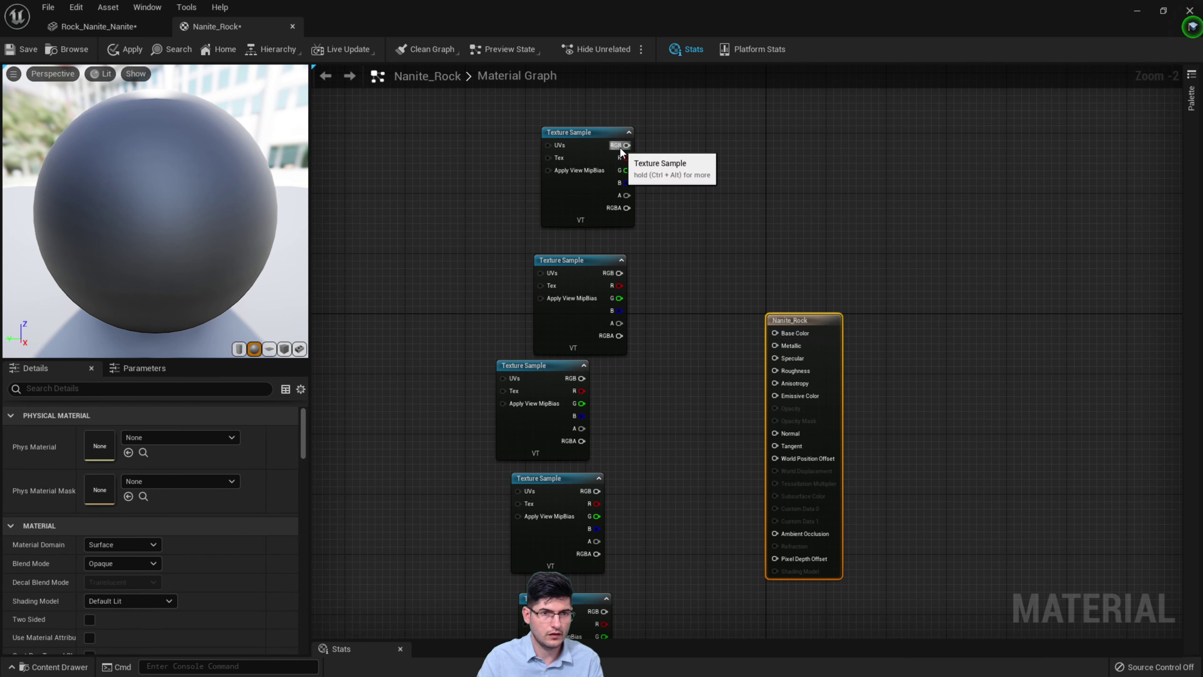
drag(626, 145, 775, 345)
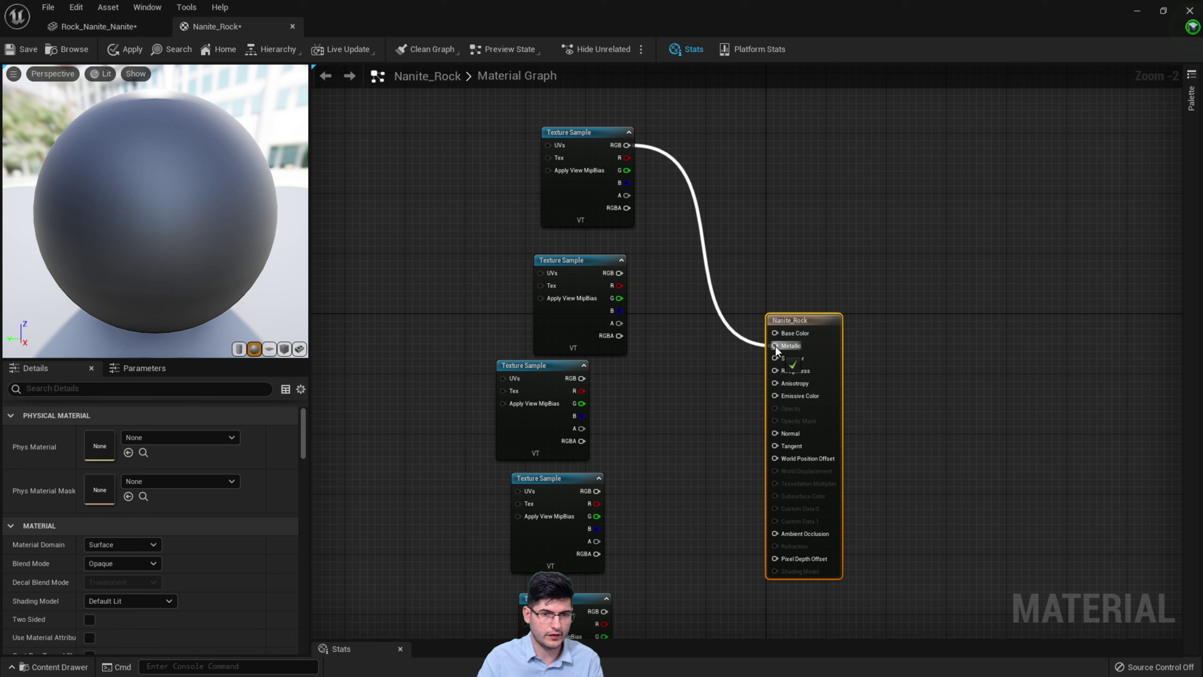
click(608, 279)
drag(608, 278, 775, 371)
Connect the Test_Nanite_Albedo RGB output to Base Color and the Test_Nanite_AO RGB output to Ambient Occlusion
click(555, 372)
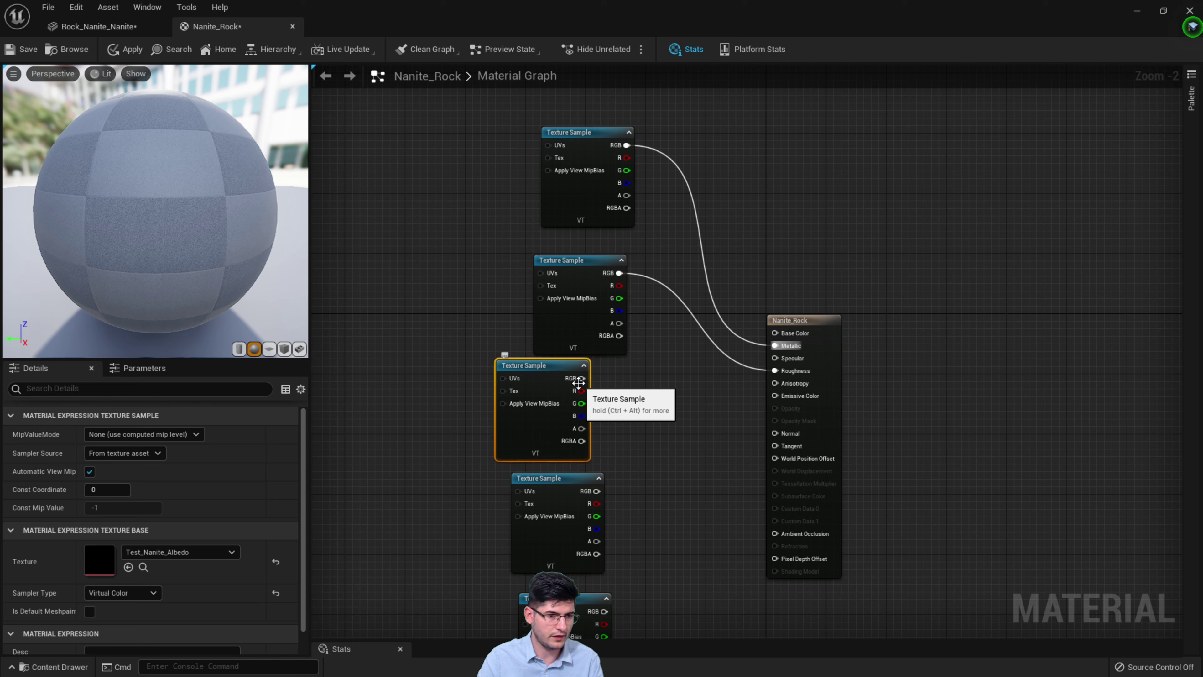
drag(582, 378, 775, 346)
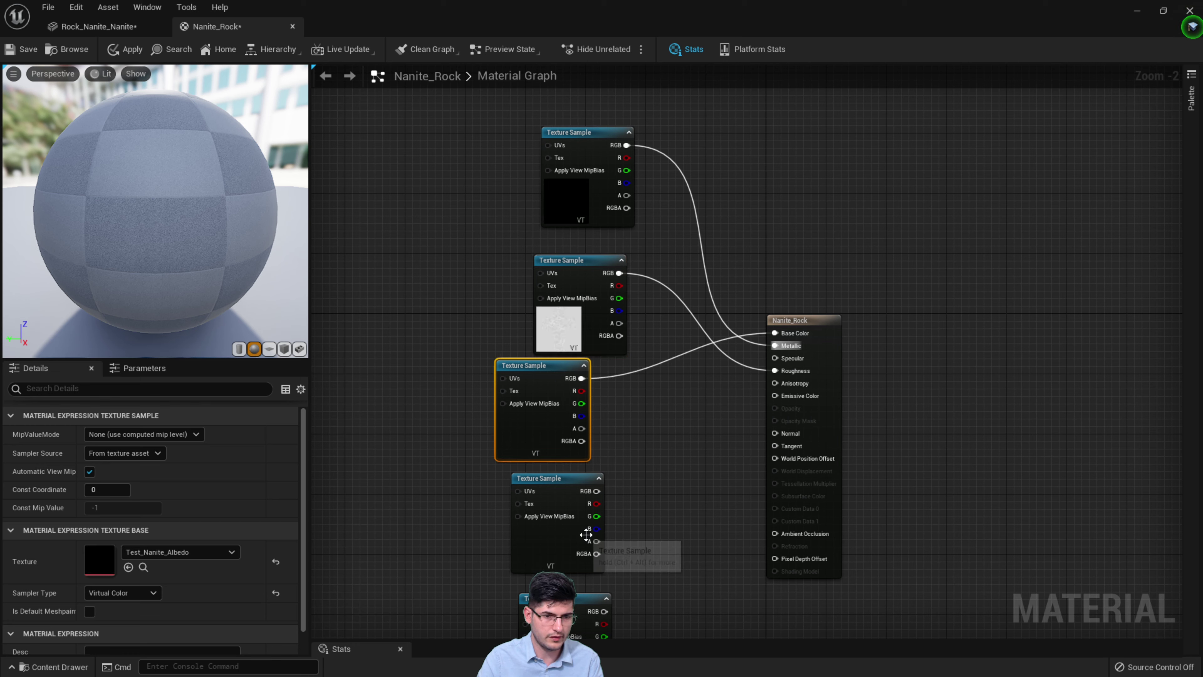
click(573, 481)
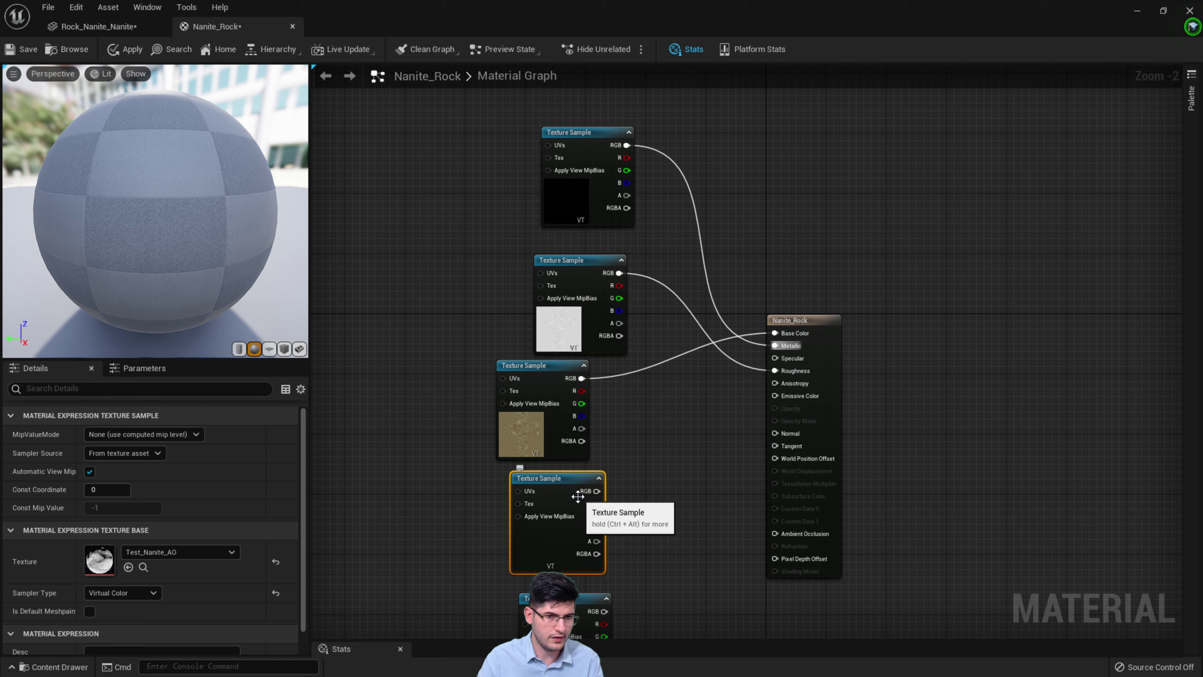
drag(775, 541, 775, 533)
Connect the normal texture's RGB output to the material's Normal input, leaving the displacement texture unconnected
right_drag(672, 550, 665, 404)
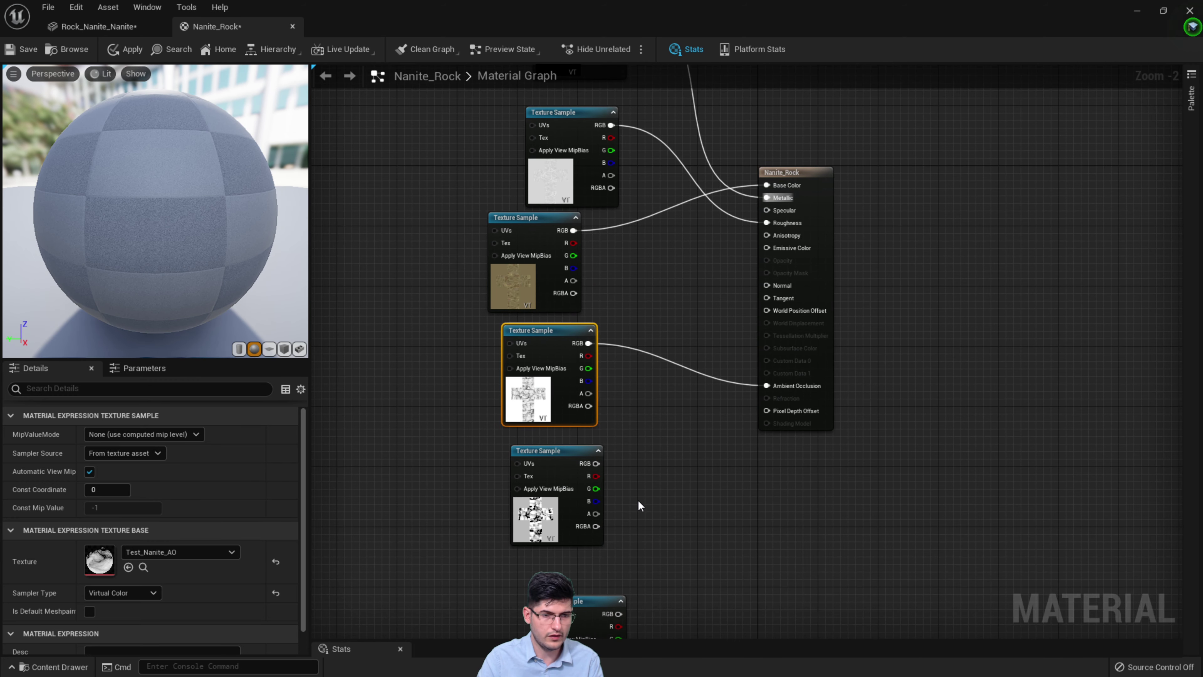
scroll(630, 493, up, 2)
click(547, 446)
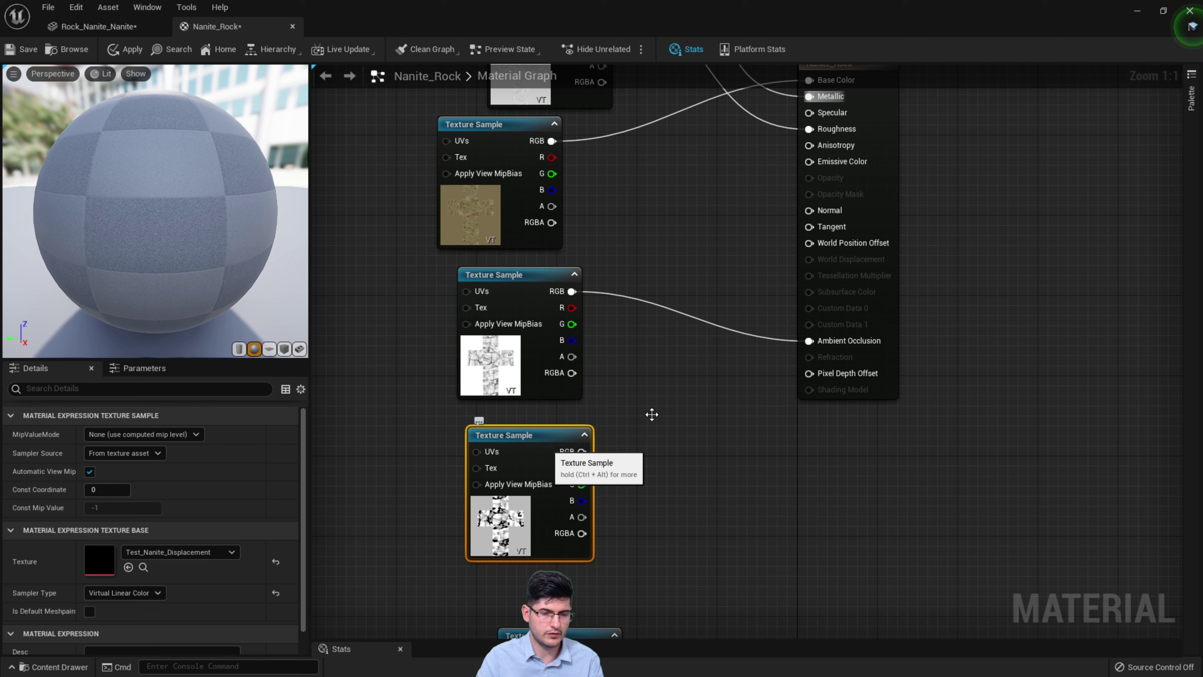
scroll(648, 521, down, 5)
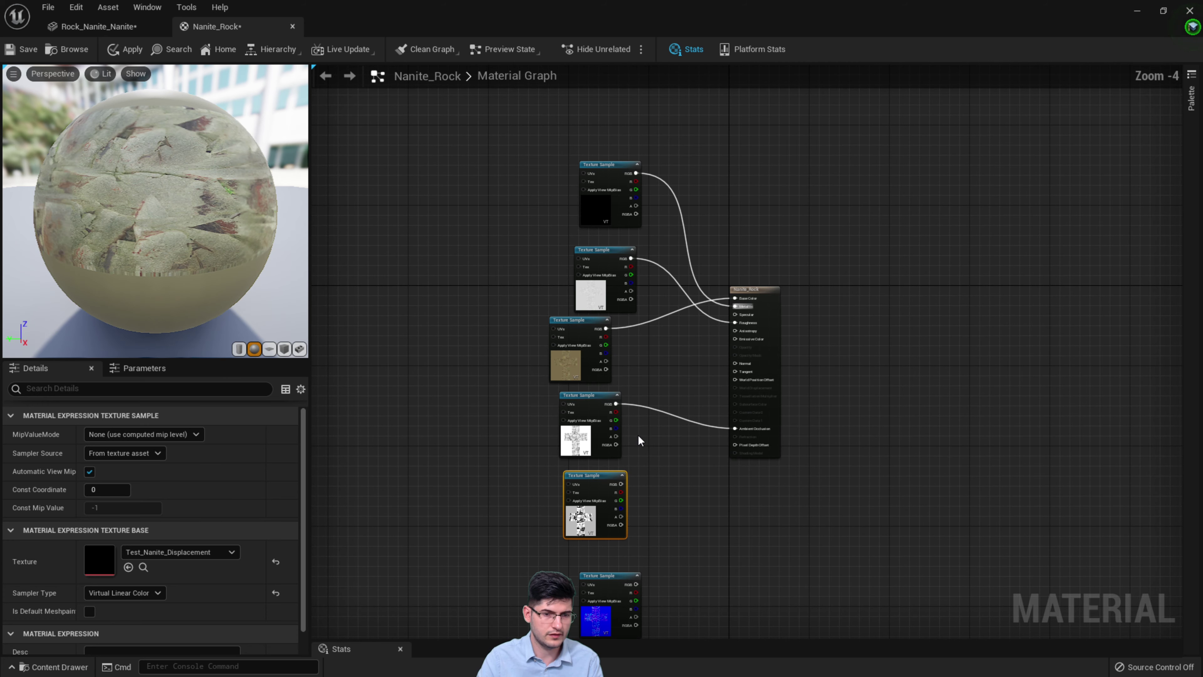
right_drag(647, 599, 625, 546)
drag(613, 528, 713, 307)
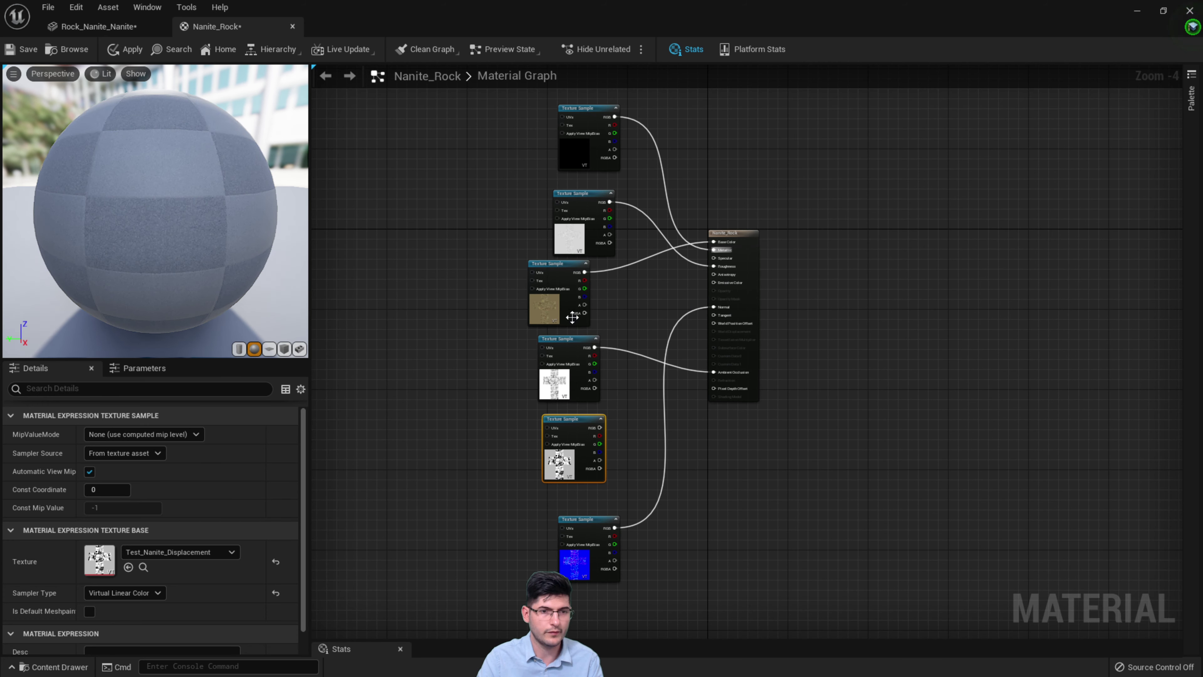
Apply the Nanite_Rock material changes and switch to the Rock_Nanite_Nanite mesh editor
click(128, 49)
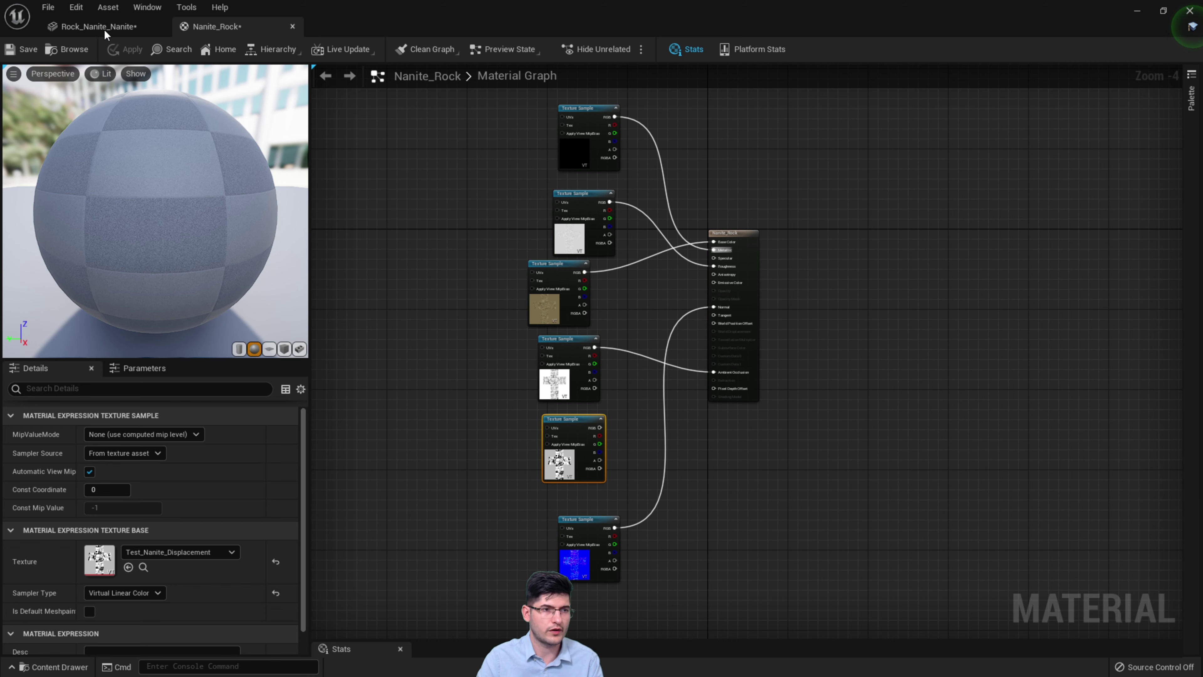
click(127, 32)
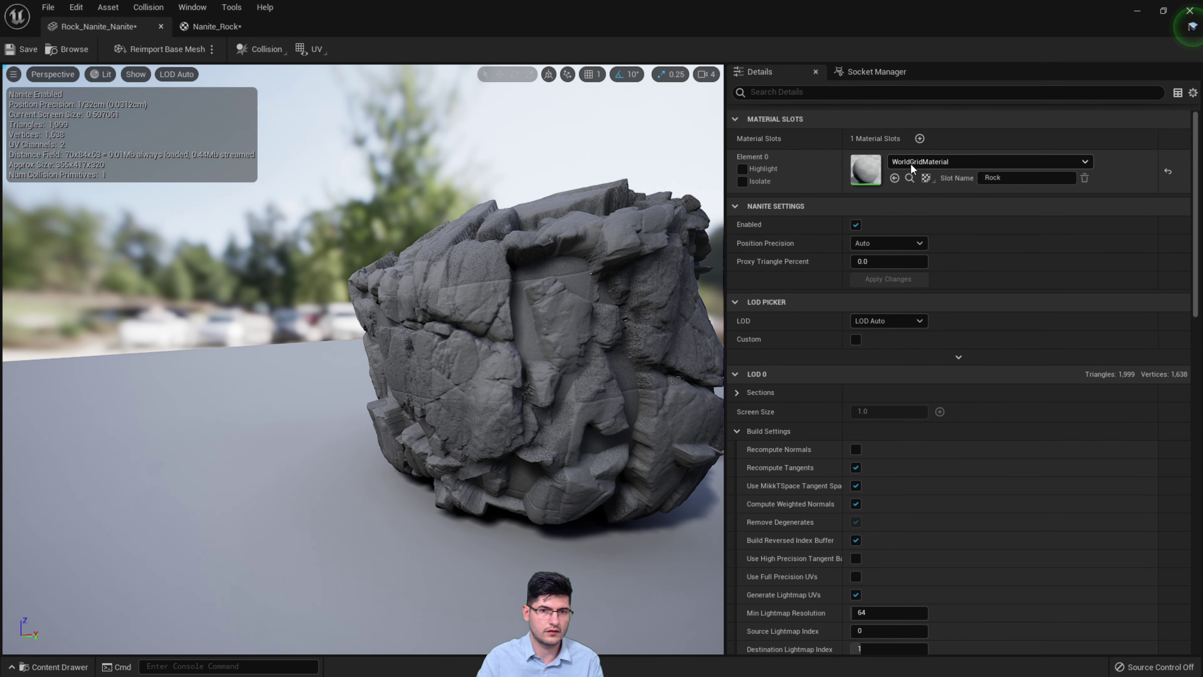
click(910, 163)
click(910, 164)
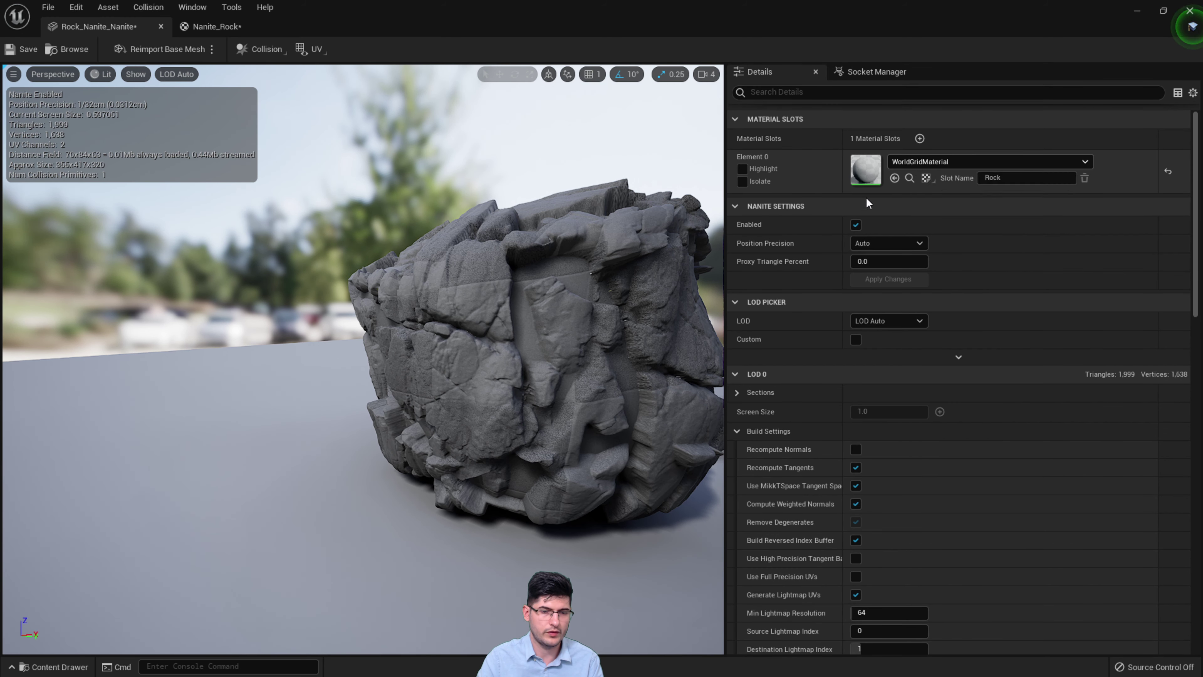
click(893, 165)
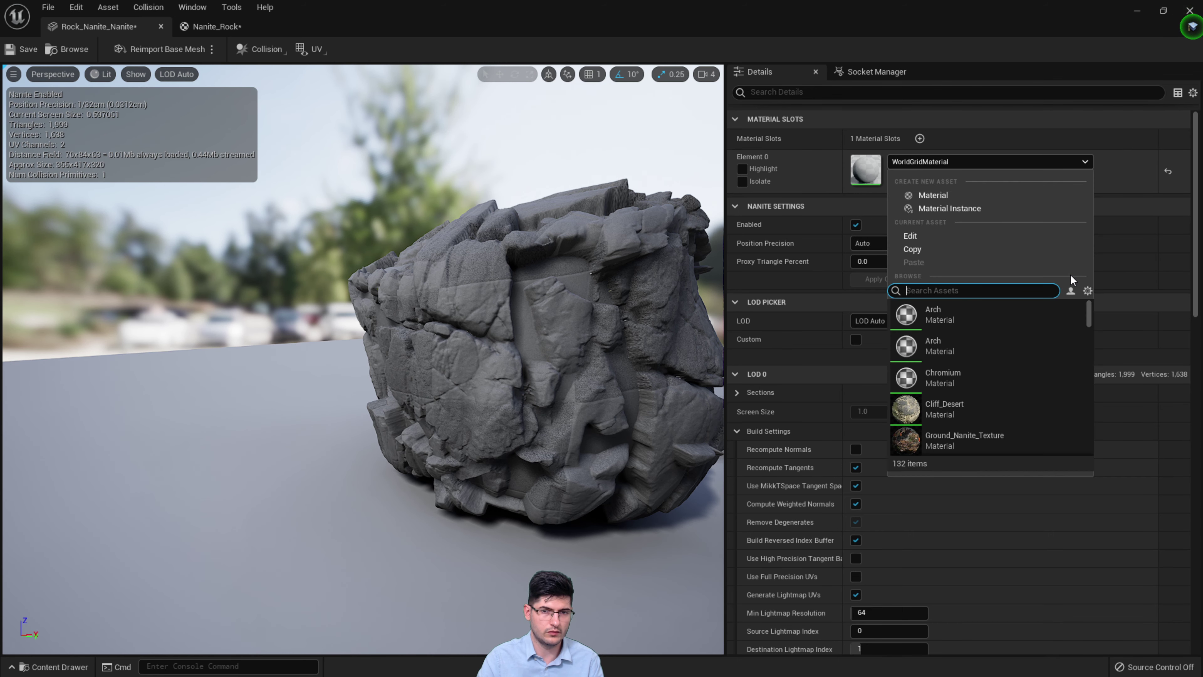
text(rock)
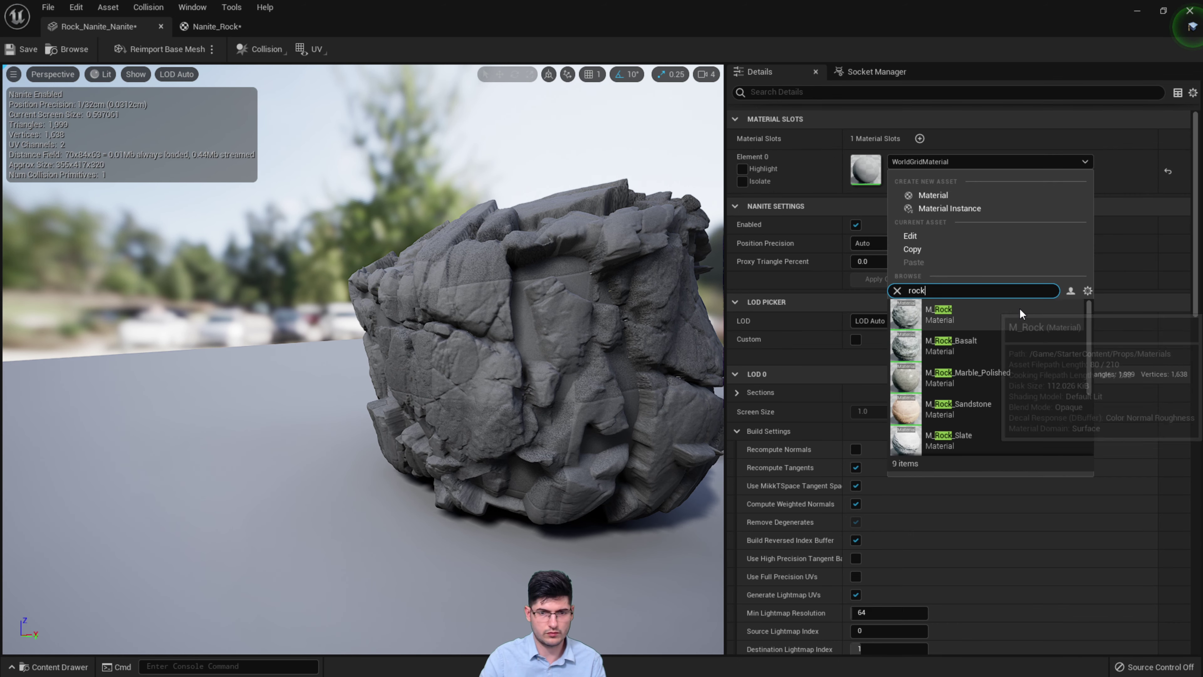
scroll(1050, 380, down, 3)
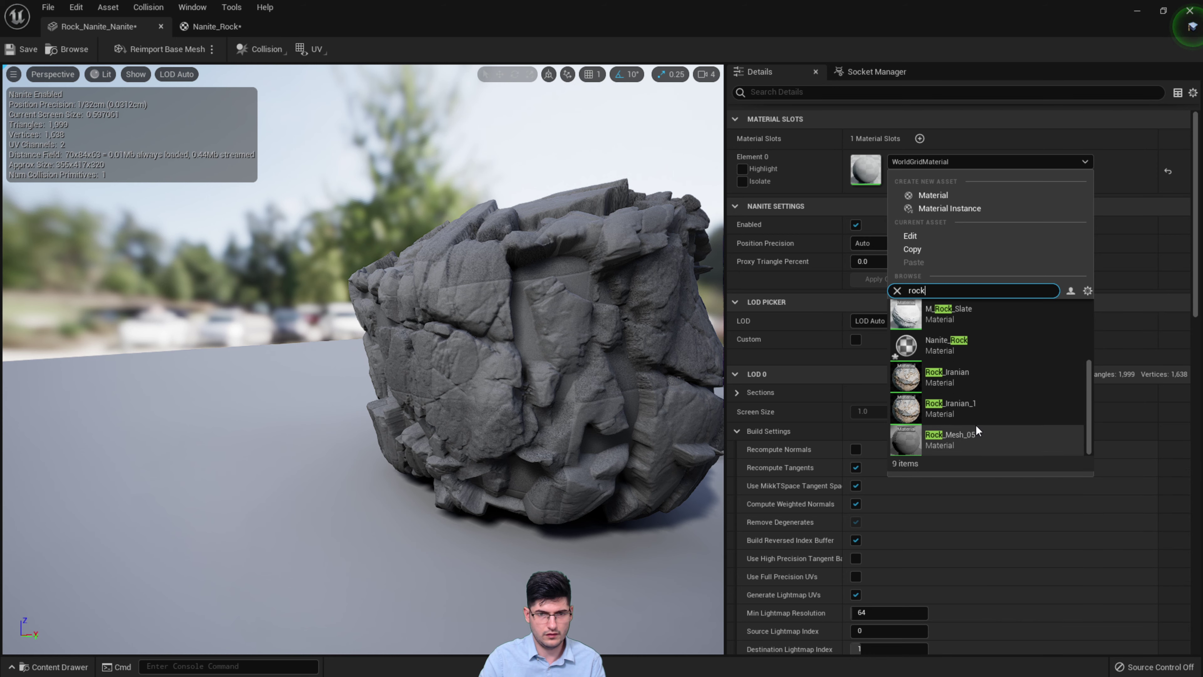
scroll(976, 429, up, 2)
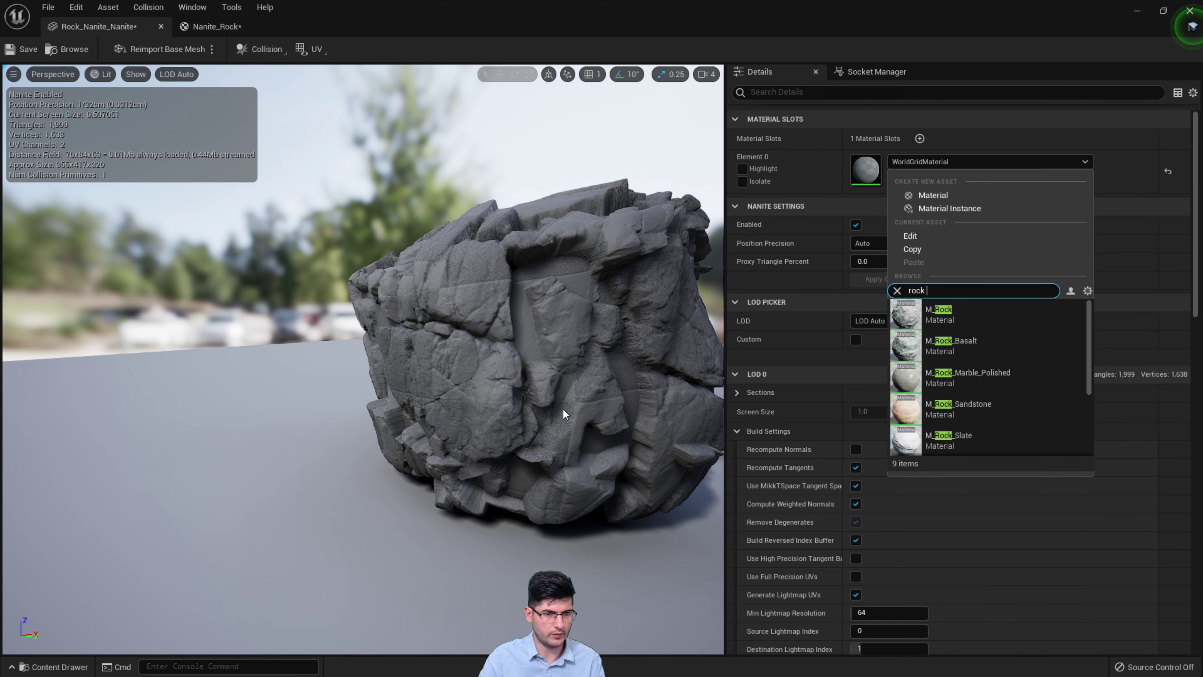
Assign the Nanite_Rock material from the TUTORIAL folder to the Rock material slot of the Rock_Nanite_Nanite mesh
key(ctrl+space)
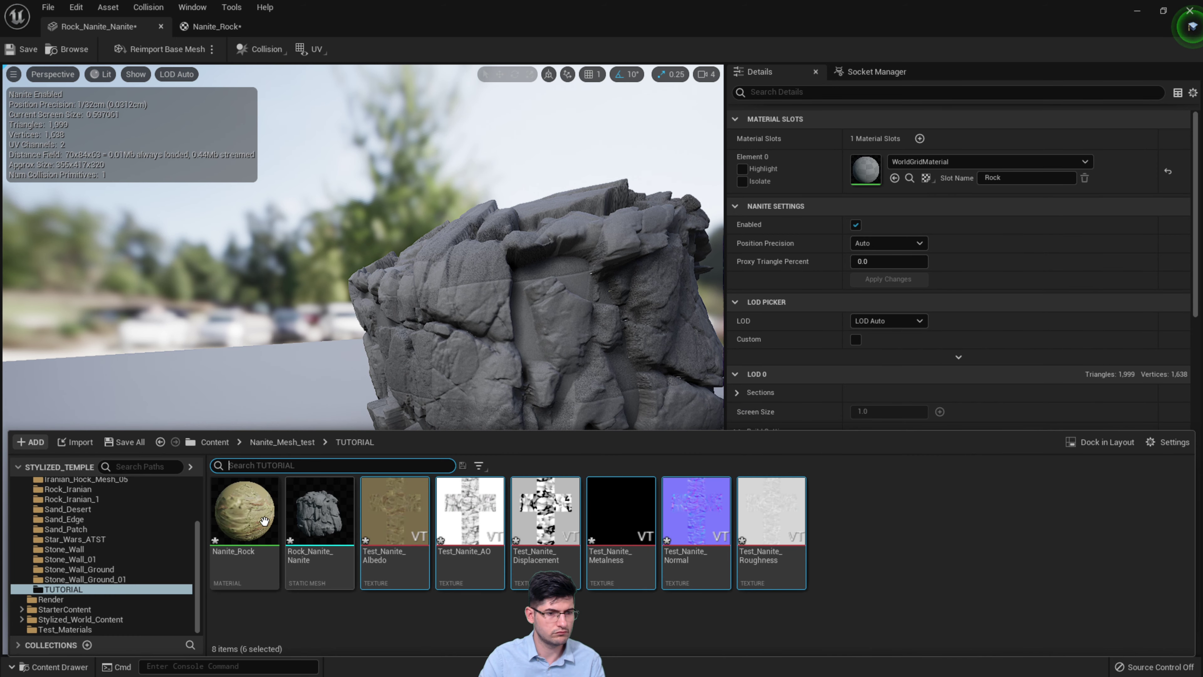
drag(244, 512, 885, 156)
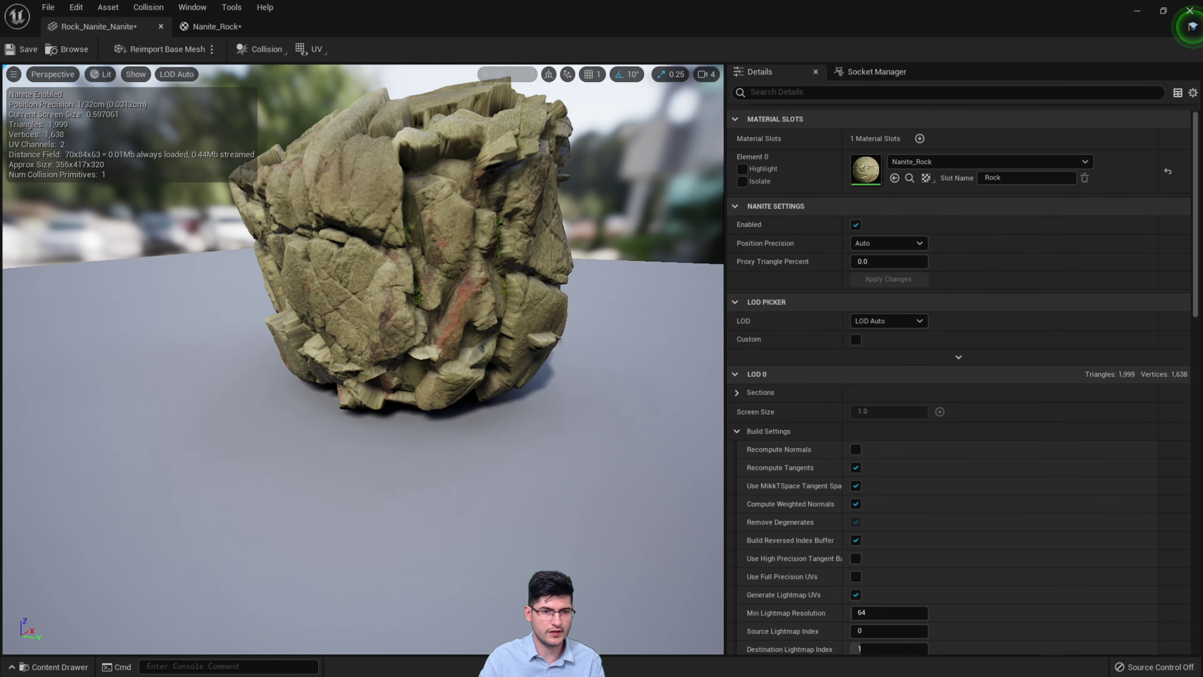
right_drag(363, 359, 255, 331)
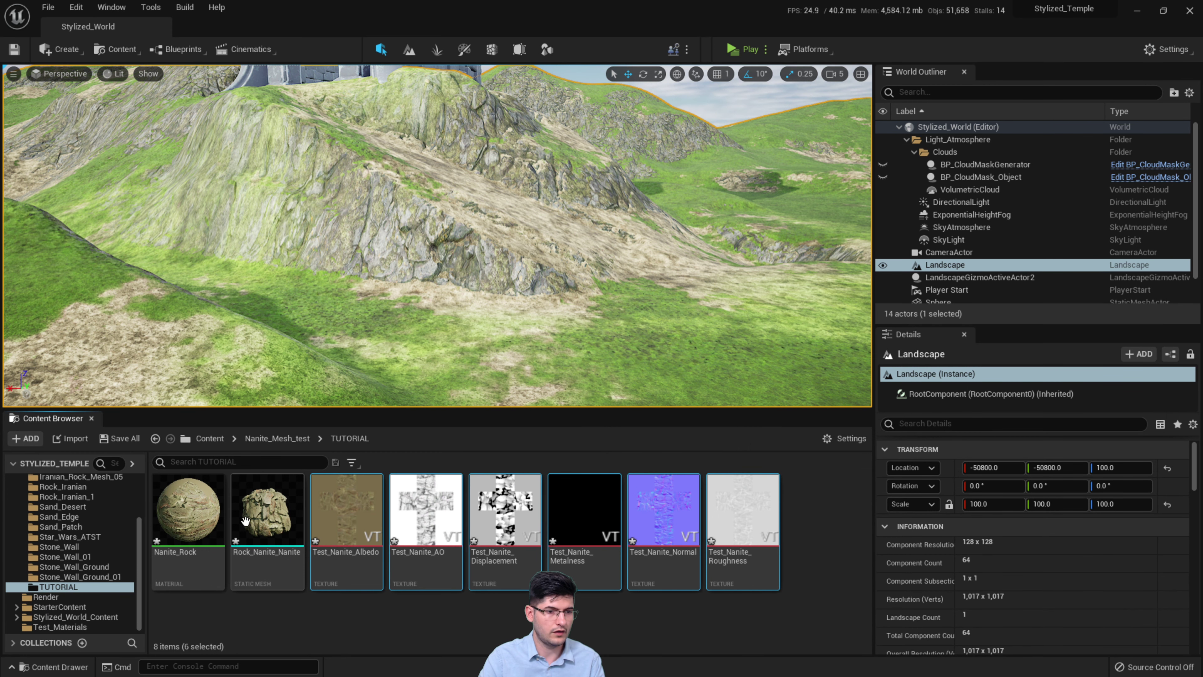
Place the Rock_Nanite_Nanite mesh on the grass below the hill in the Stylized_World level and close the Content Browser
drag(245, 522, 481, 353)
right_drag(481, 353, 488, 375)
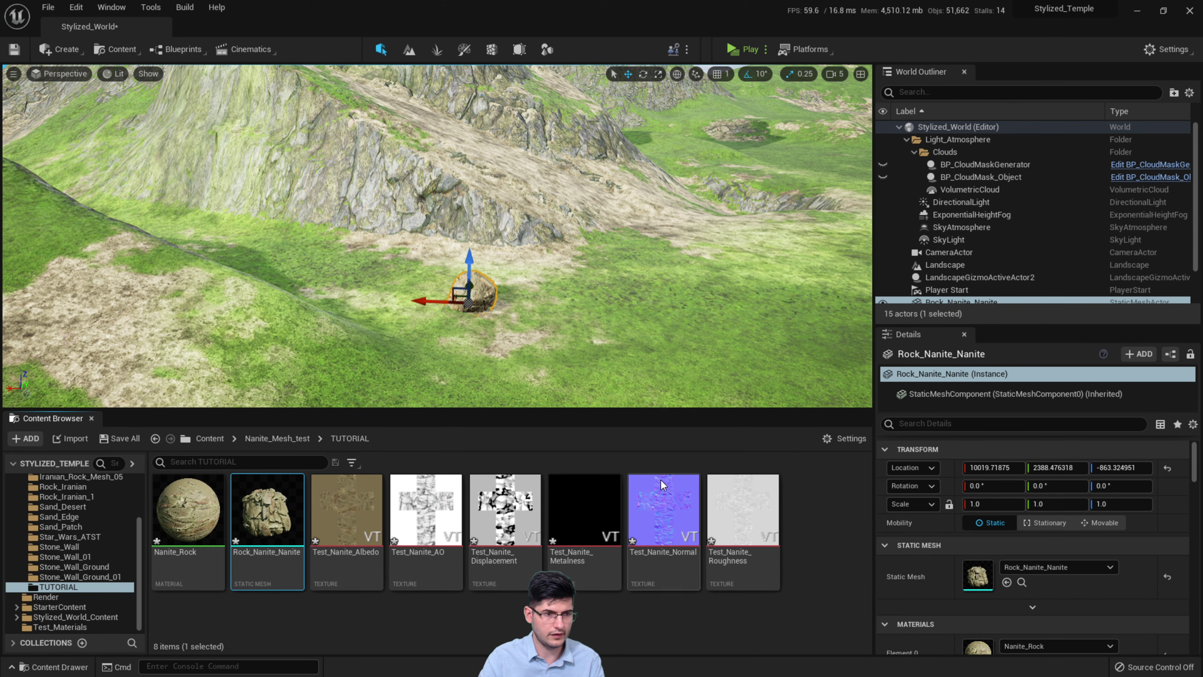
click(92, 418)
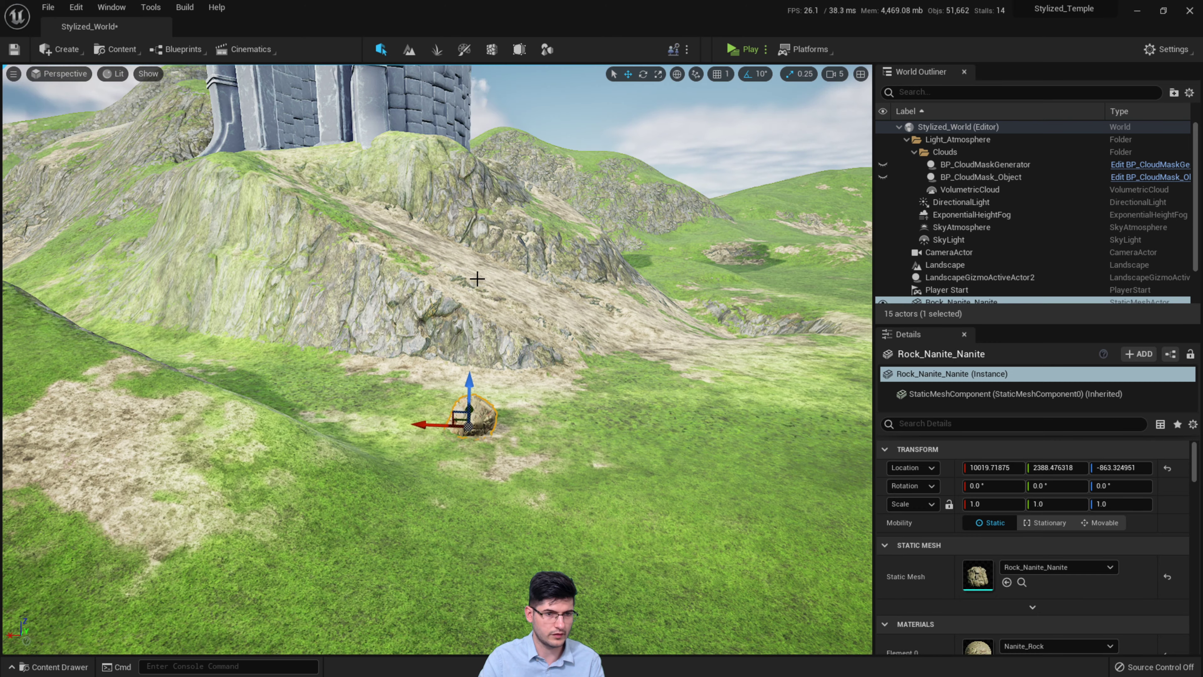
Scale the placed rock uniformly to -4.0 and raise it to a Z location of about -624.85
key(w)
right_drag(480, 249, 504, 287)
key(w)
key(s)
key(r)
drag(456, 387, 530, 232)
key(s)
key(d)
right_drag(530, 232, 452, 239)
key(w)
drag(384, 295, 382, 222)
key(s)
right_drag(382, 223, 350, 190)
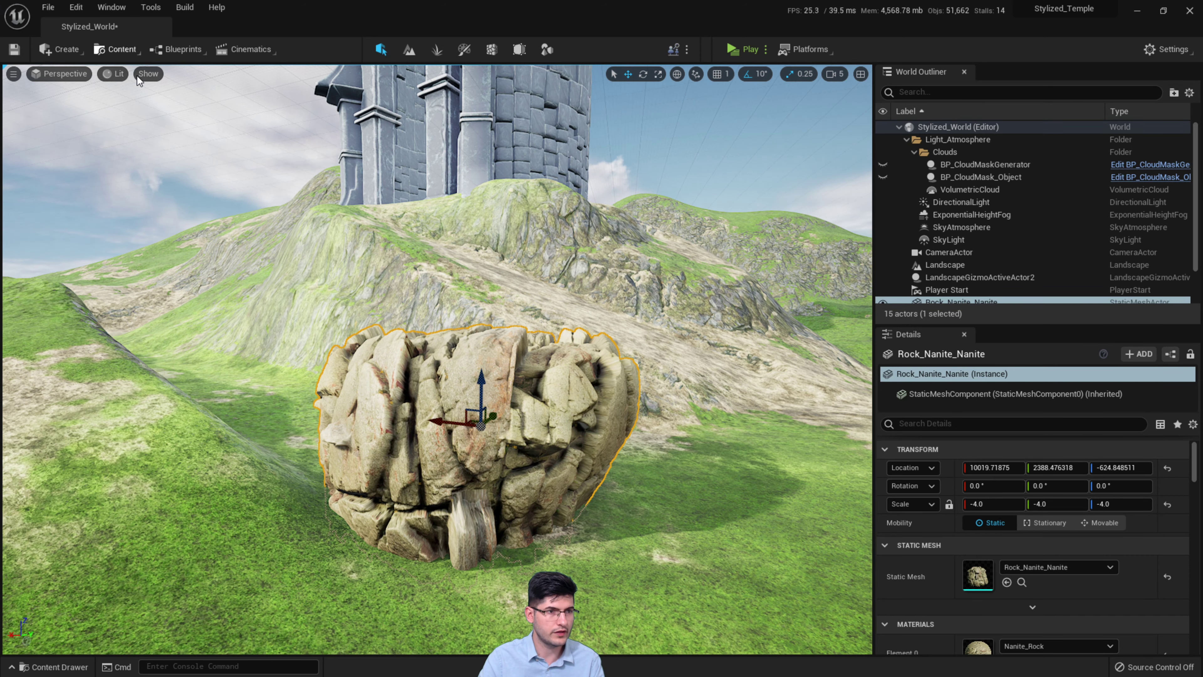
Inspect the rock in the Nanite Clusters visualization from another angle, and return the viewport to Lit mode
click(116, 75)
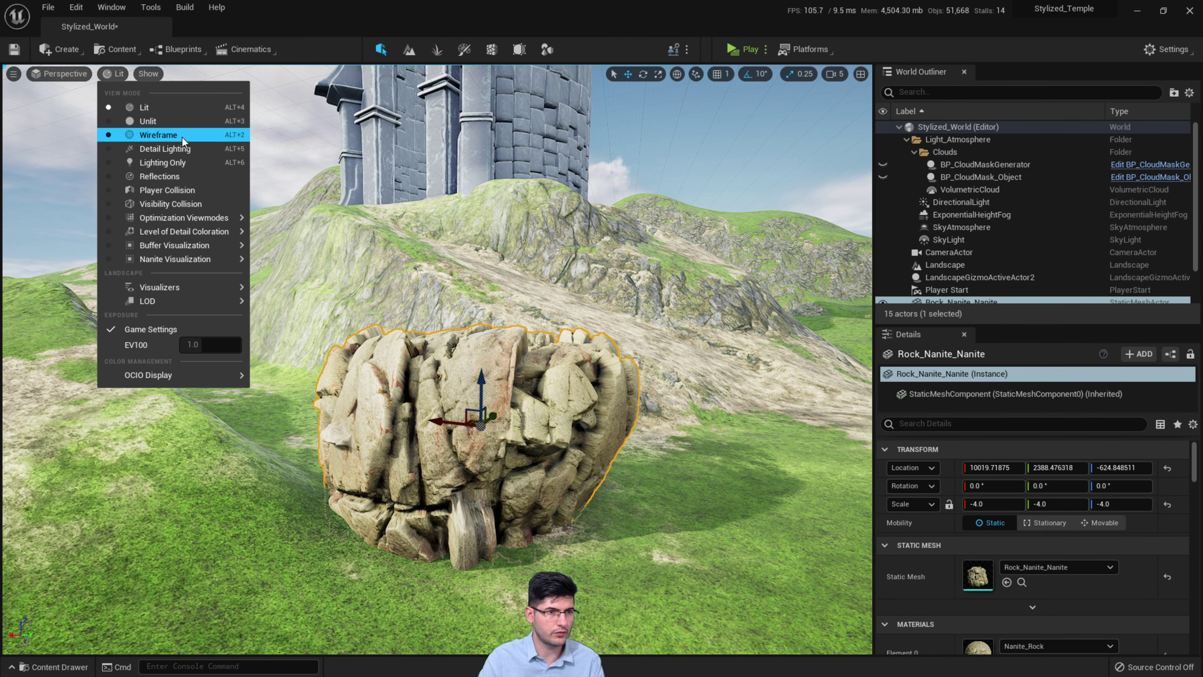
mouse_move(173, 265)
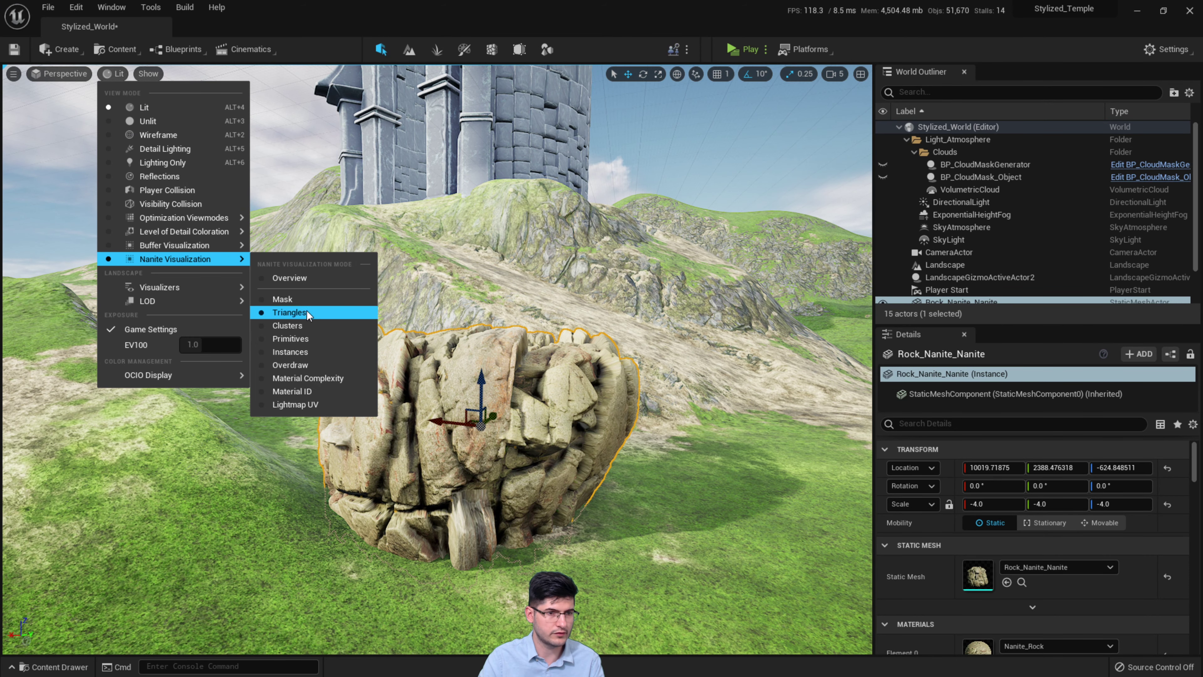
click(298, 326)
key(s)
right_drag(298, 326, 347, 324)
key(w)
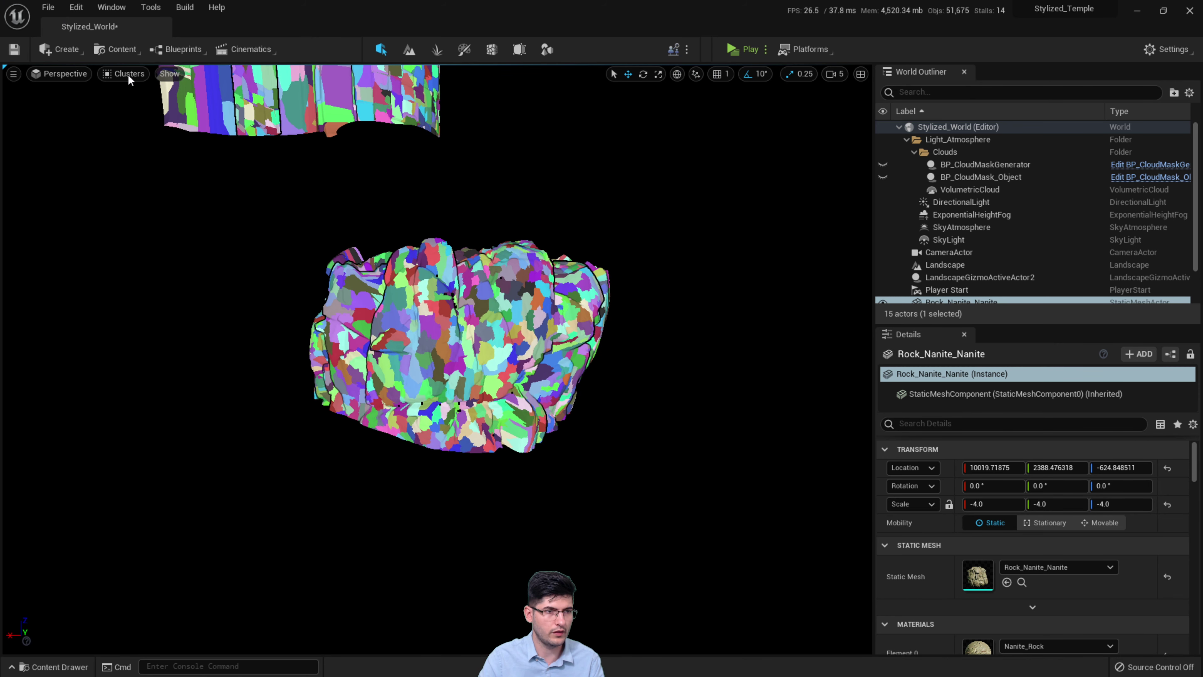
click(61, 73)
click(123, 75)
click(145, 107)
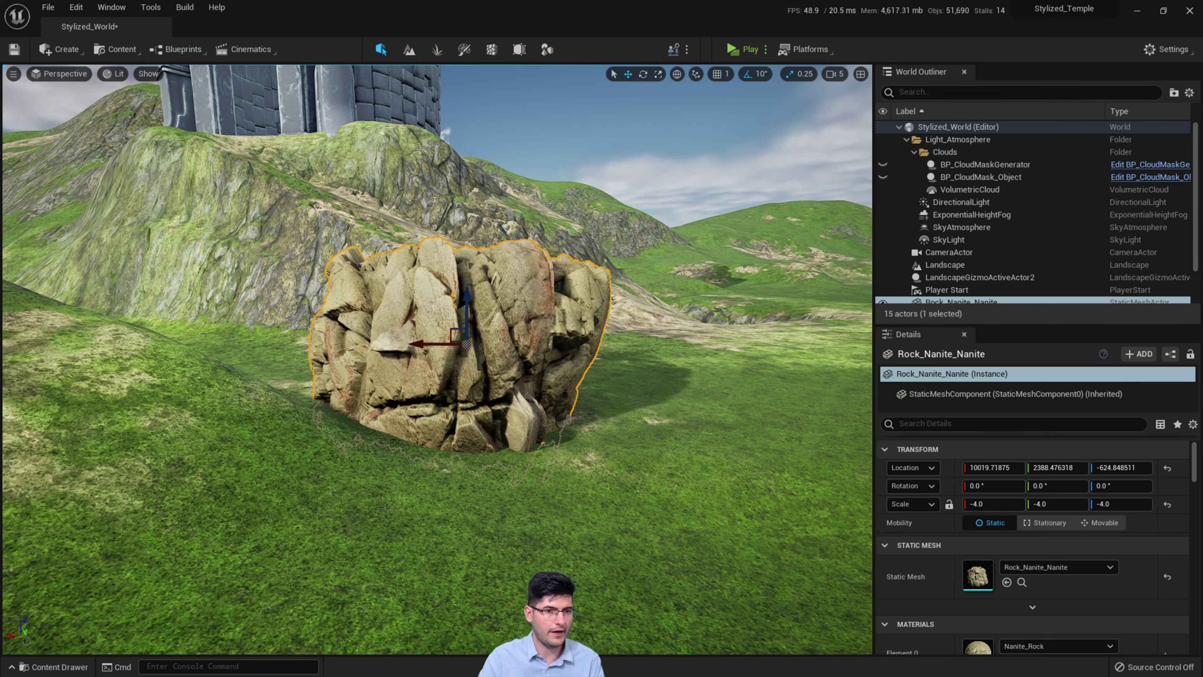
Shift the placed rock along the grass to an X location of about 9372.14
key(w)
key(a)
mouse_move(493, 346)
right_down()
mouse_move(512, 347)
mouse_move(494, 346)
right_up()
key(s)
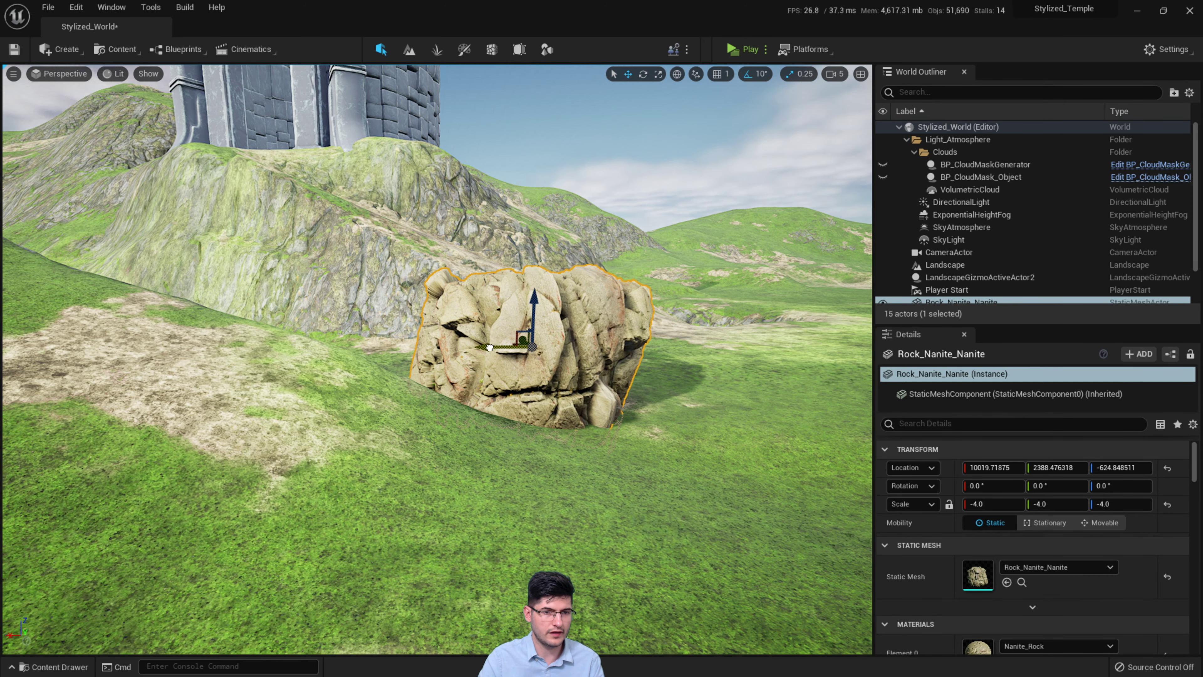
drag(489, 347, 595, 342)
key(d)
right_drag(524, 321, 523, 321)
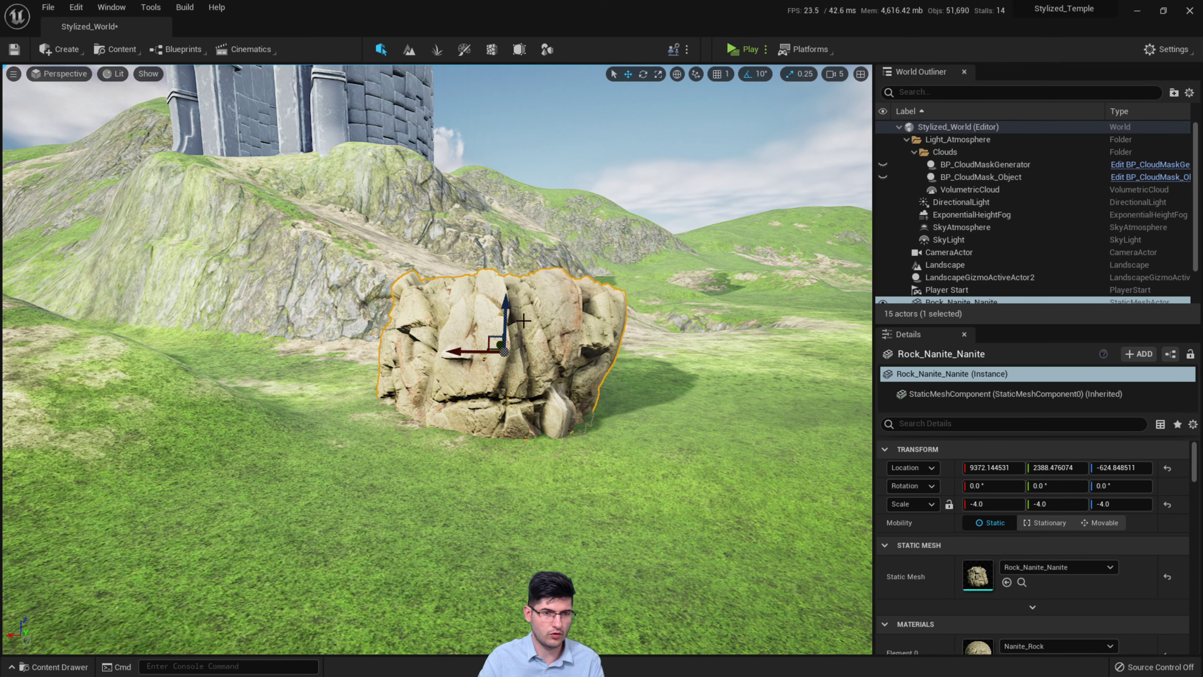
Duplicate the rock straight upward so the copy sits on top of it at a Z location of about 154.73
alt+drag(505, 308, 473, 228)
key(w)
right_drag(474, 228, 473, 227)
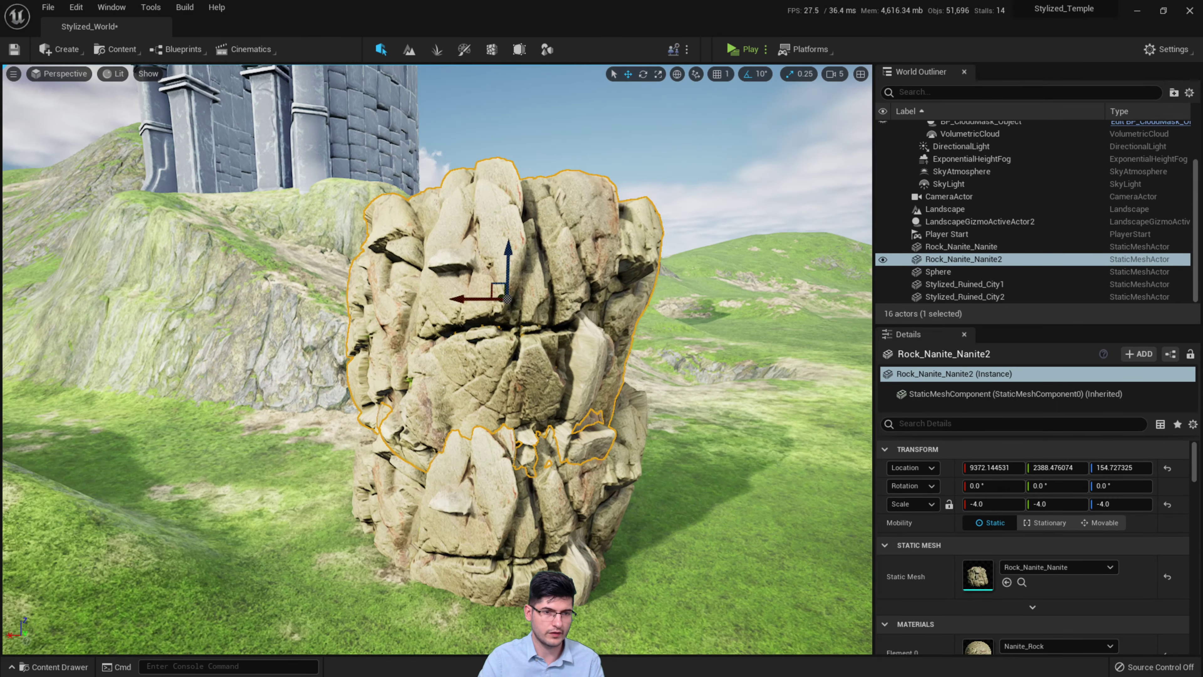
Duplicate the upper rock to a Z location of about 1063.28 and rotate the new copy -30° about Y
scroll(493, 284, down, 3)
alt+drag(494, 258, 500, 71)
key(e)
drag(417, 160, 420, 199)
scroll(474, 284, up, 3)
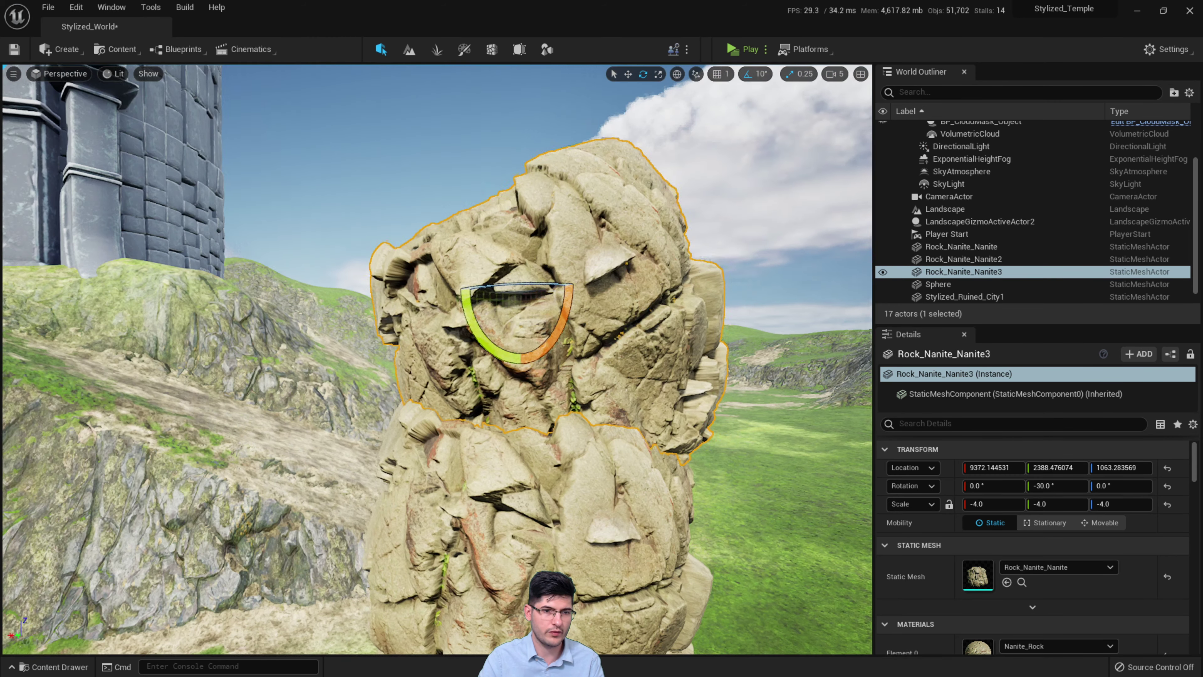
Examine the stacked rock column from several angles against the tower, cliffs and surrounding hills
scroll(573, 231, down, 6)
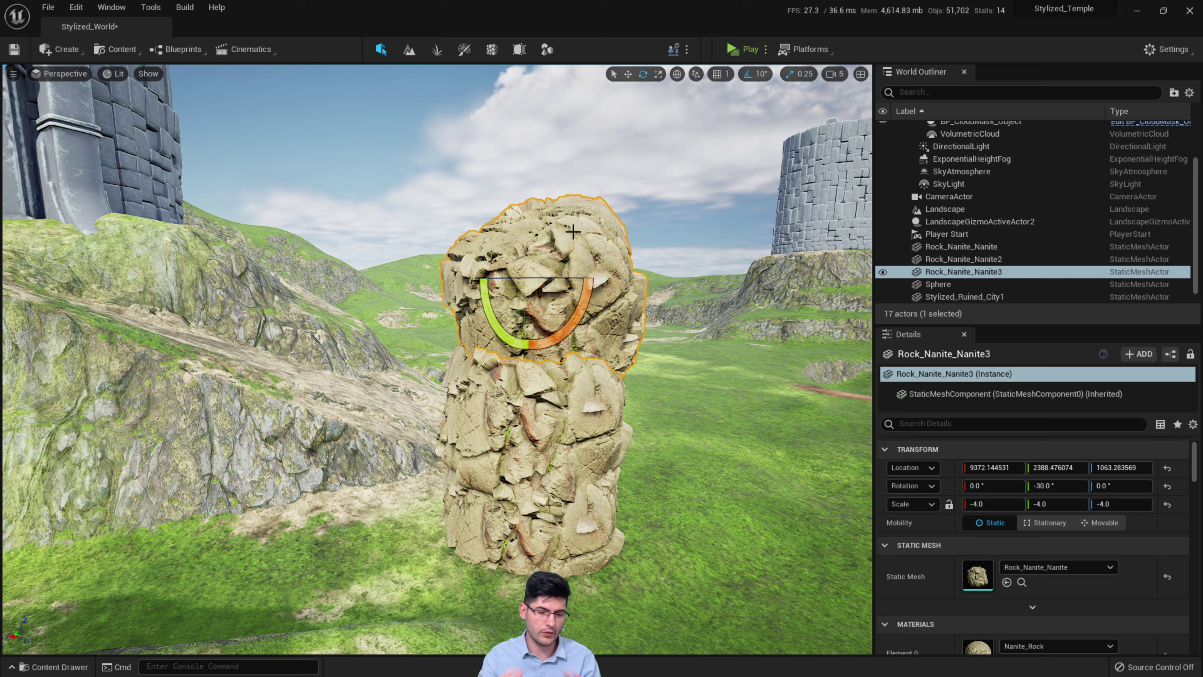
right_drag(405, 163, 405, 163)
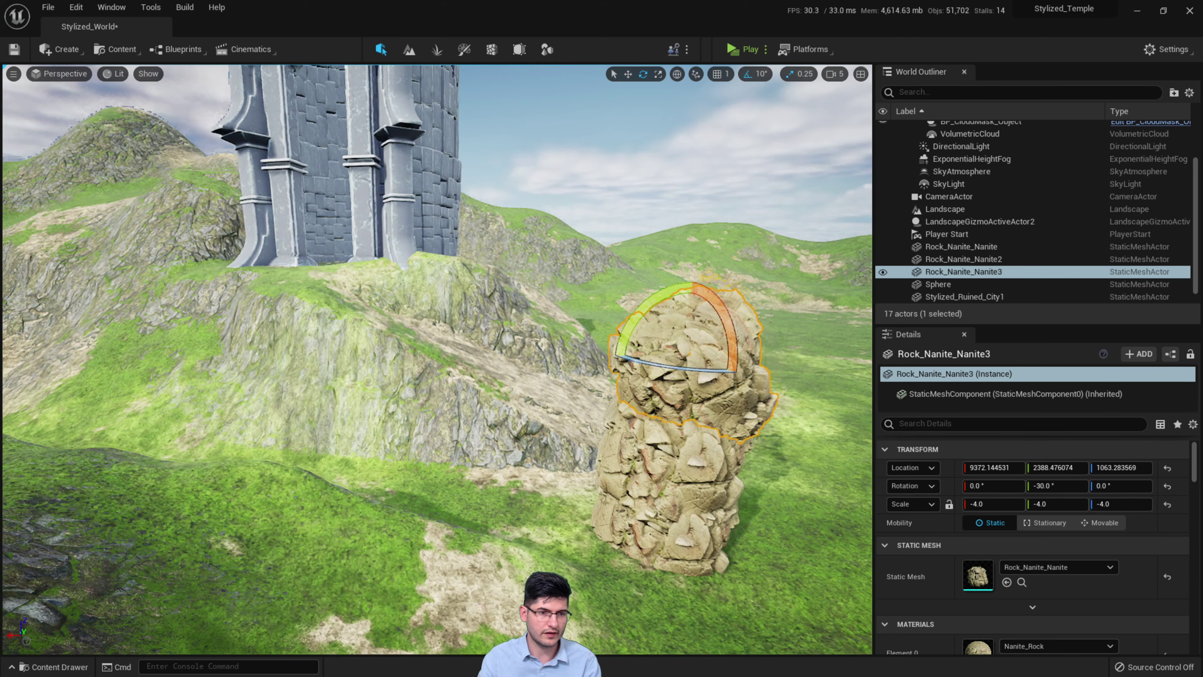
right_drag(351, 255, 351, 255)
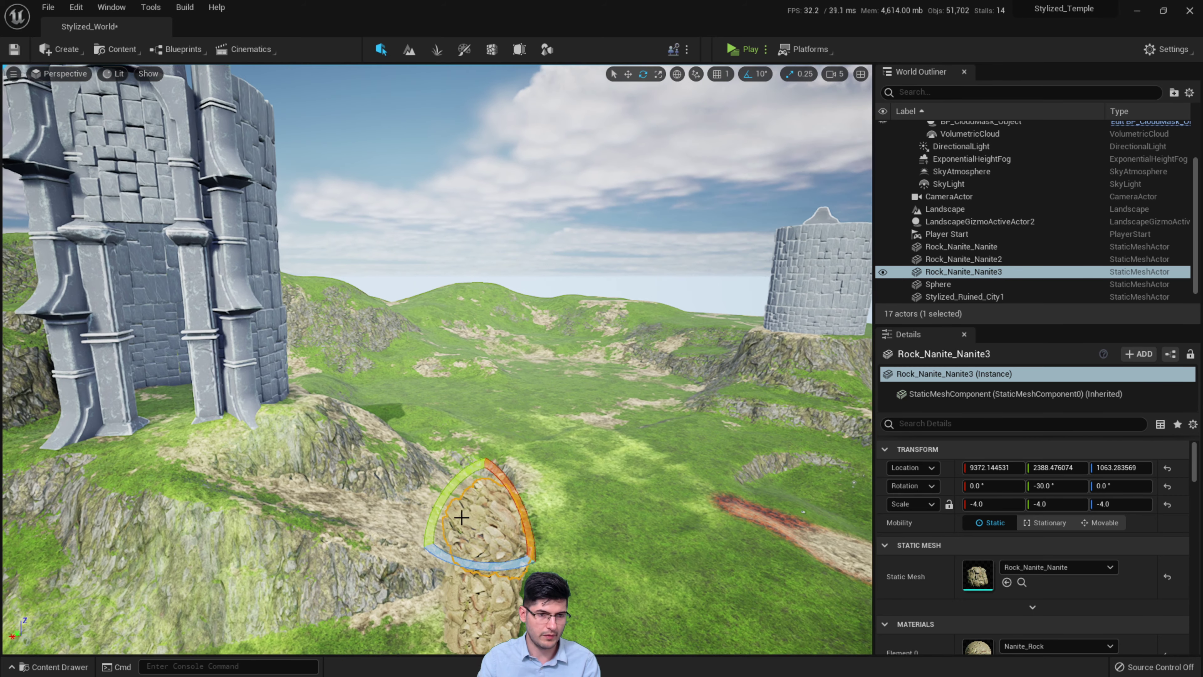
right_drag(476, 394, 196, 432)
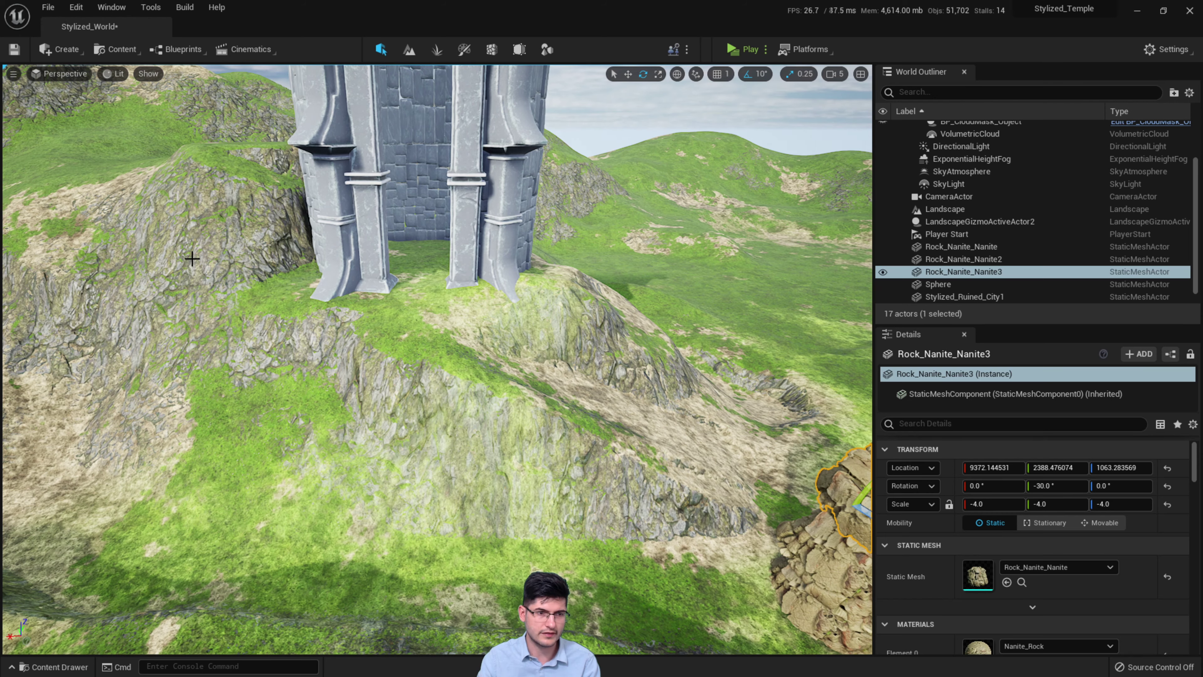
right_drag(200, 228, 234, 355)
key(w)
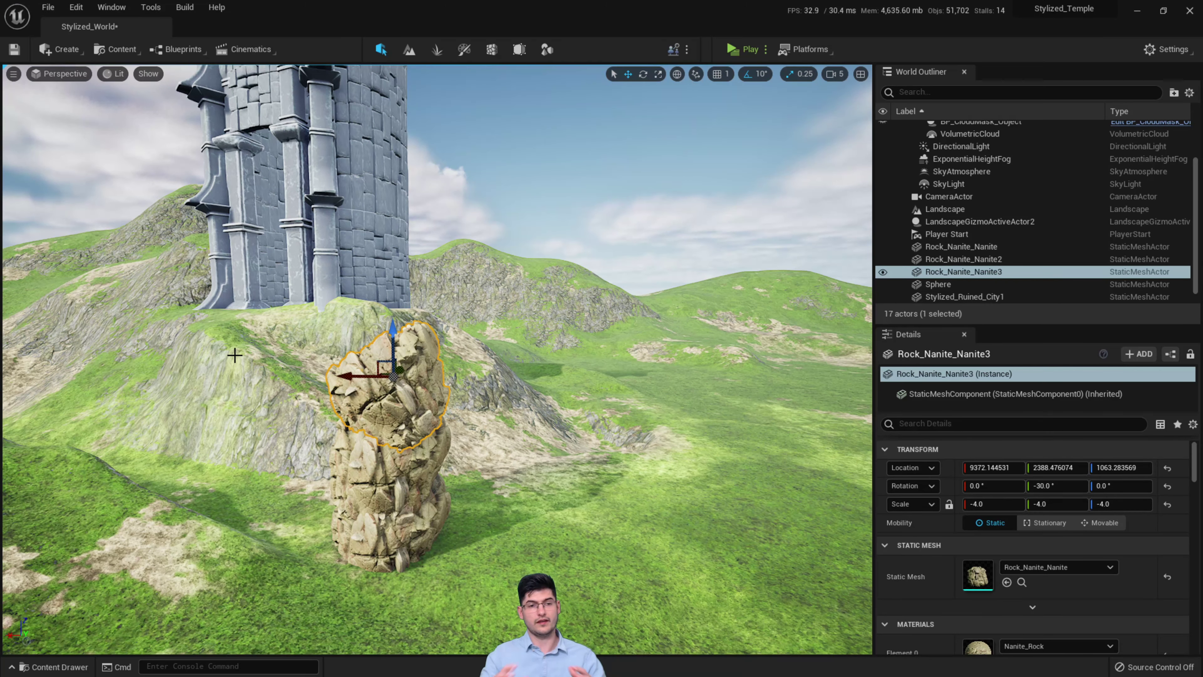